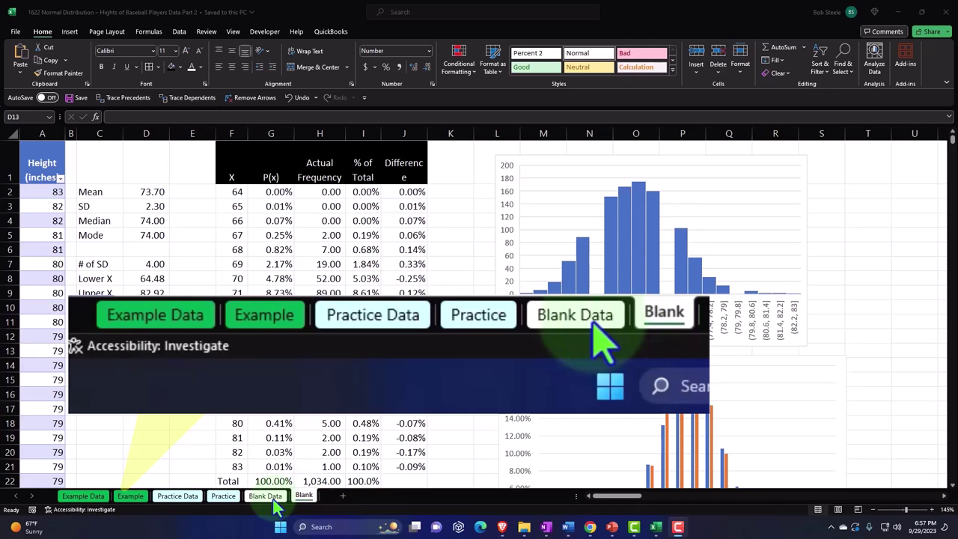
Look over the baseball player table on the Blank Data sheet and return to the Blank sheet.
{"action": "left_click", "coordinate": [274, 508]}
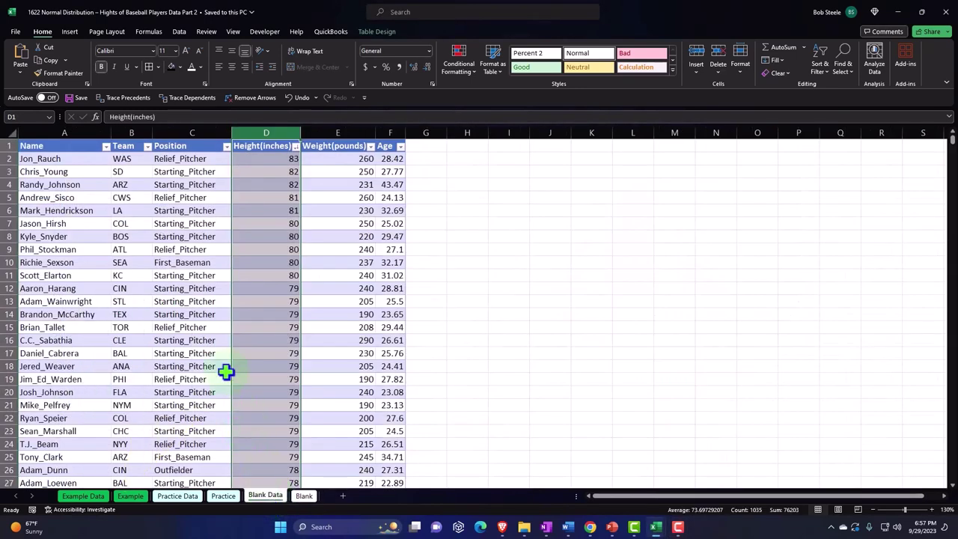
{"action": "left_click", "coordinate": [192, 236]}
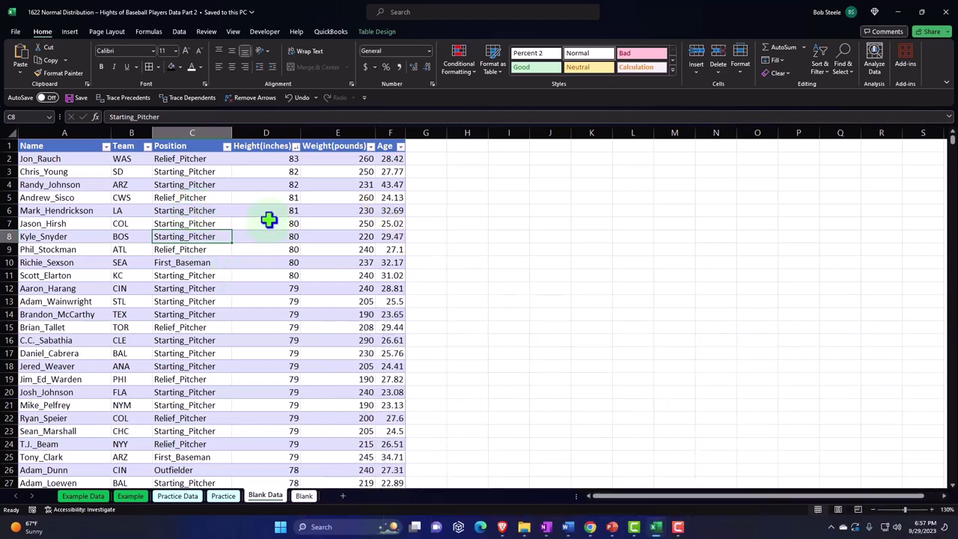
{"action": "left_click", "coordinate": [305, 497]}
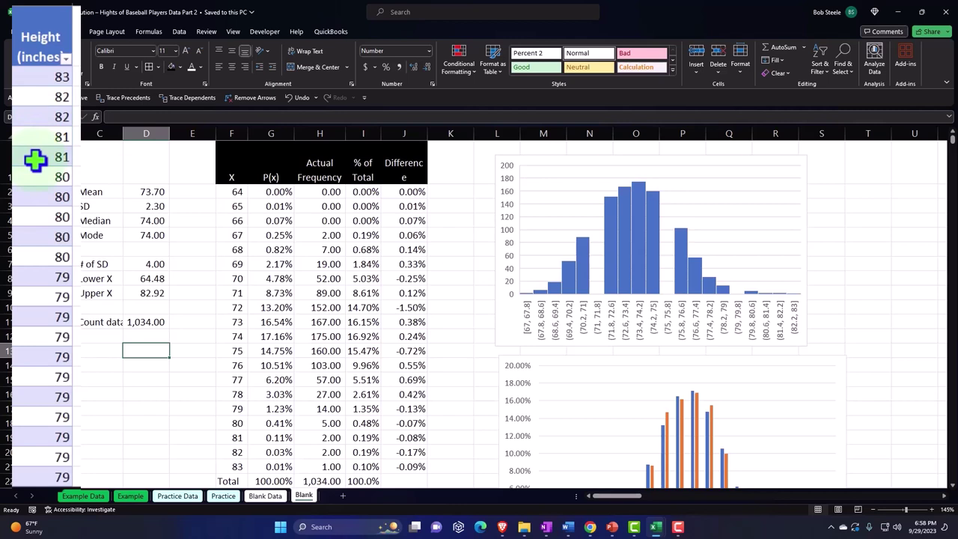
Examine the cells for mean, SD, median, mode, number of SDs, and lower and upper X.
{"action": "left_click", "coordinate": [93, 193]}
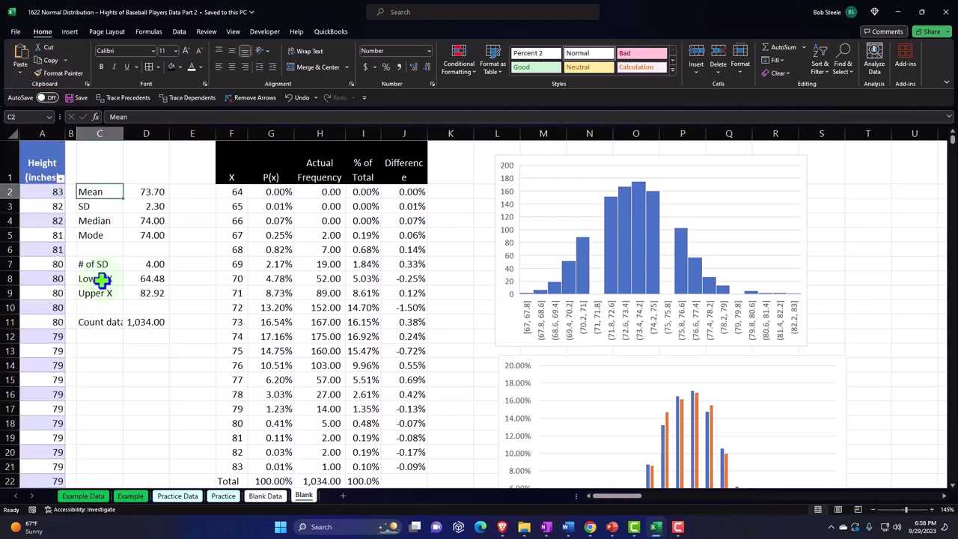
{"action": "key", "text": "Right"}
{"action": "key", "text": "Down"}
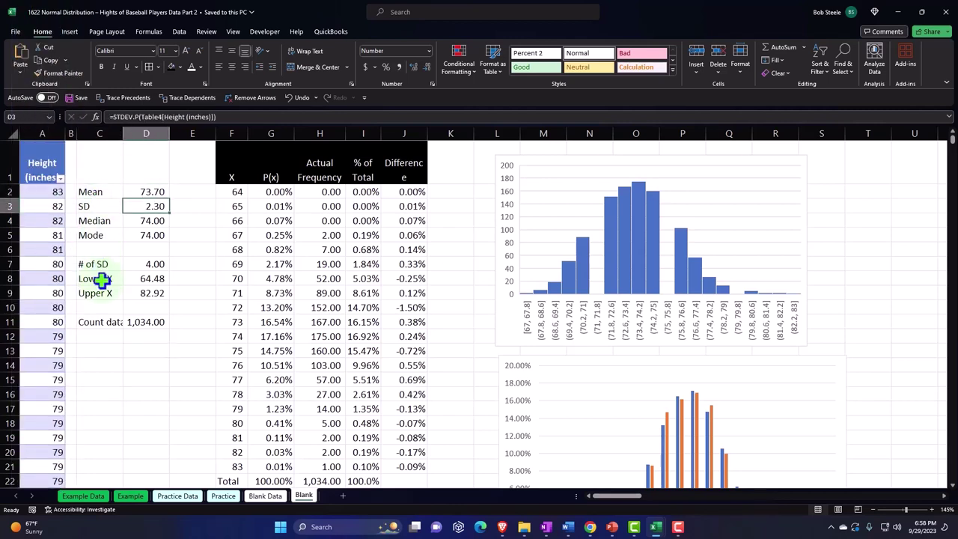
{"action": "key", "text": "Down"}
{"action": "key", "text": "Down"}
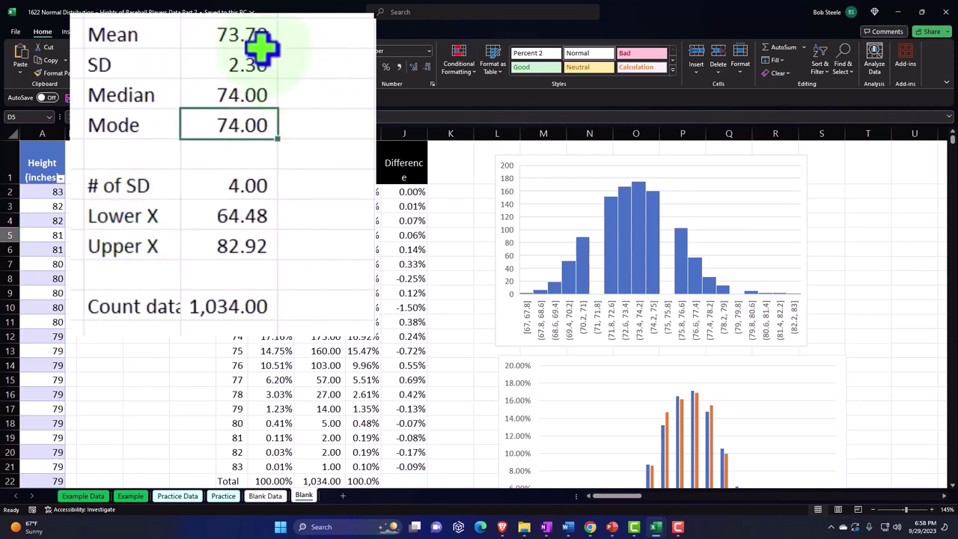
{"action": "left_click", "coordinate": [254, 90]}
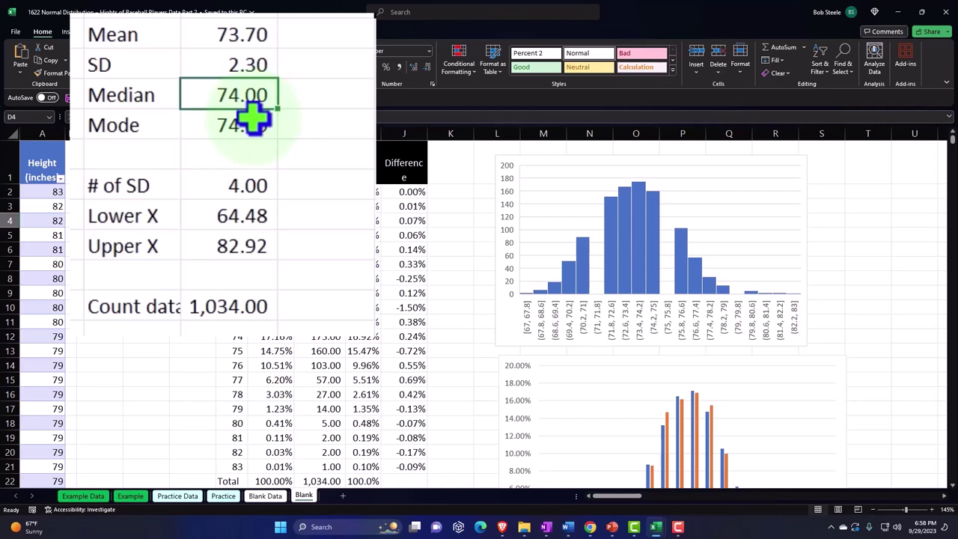
{"action": "key", "text": "Down"}
{"action": "key", "text": "Down"}
{"action": "key", "text": "Down"}
{"action": "key", "text": "Down"}
{"action": "key", "text": "Down"}
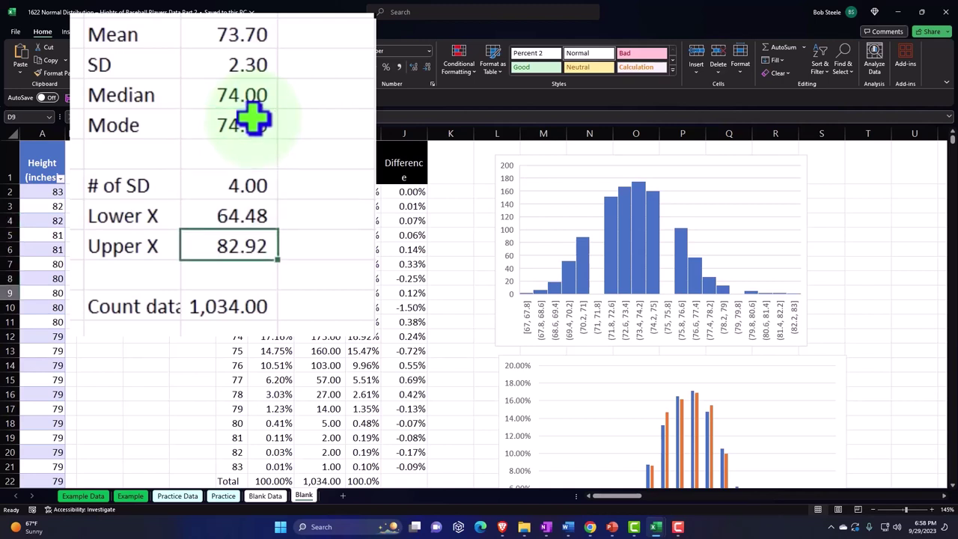
Examine the X values starting in F2 and the matching category axis of the lower column chart.
{"action": "left_click", "coordinate": [224, 190]}
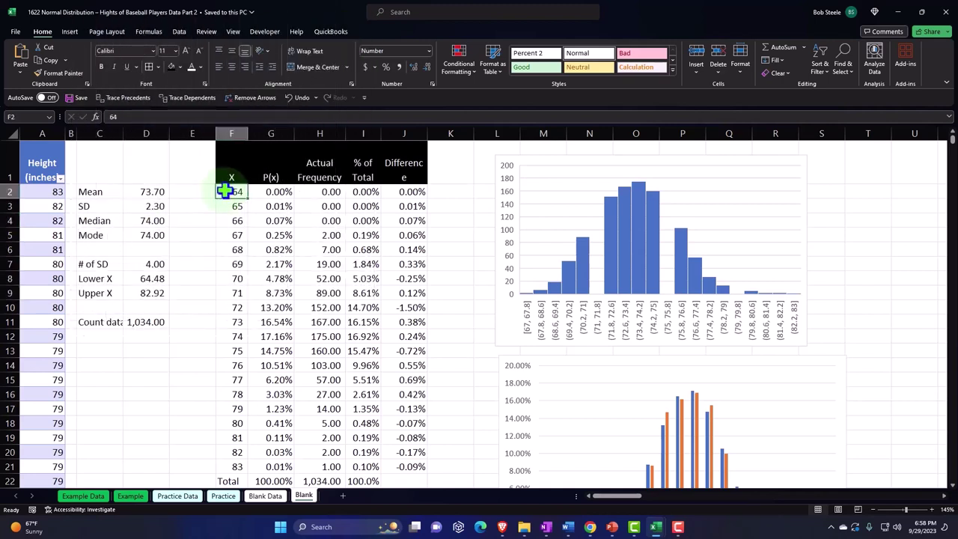
{"action": "scroll", "coordinate": [407, 278], "scroll_direction": "down", "scroll_amount": 3}
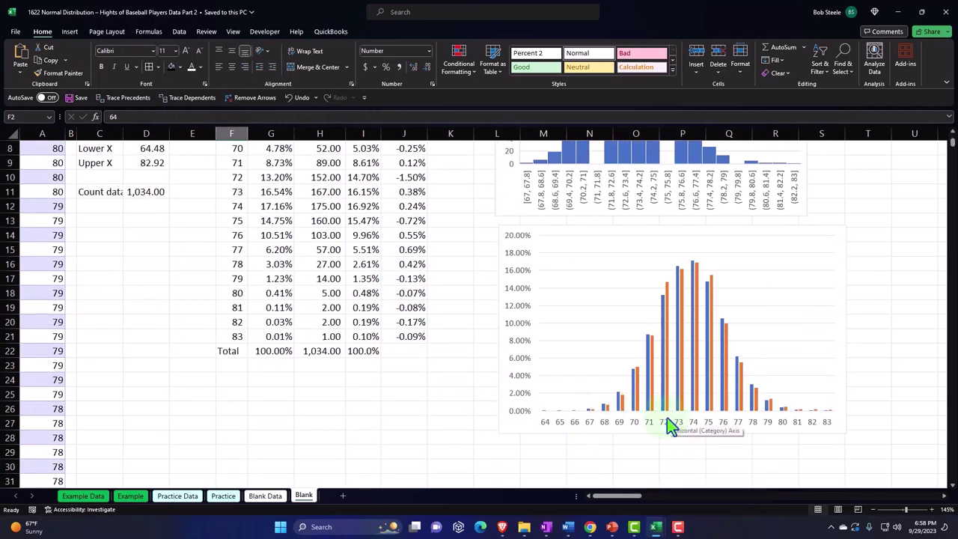
{"action": "scroll", "coordinate": [421, 386], "scroll_direction": "up", "scroll_amount": 3}
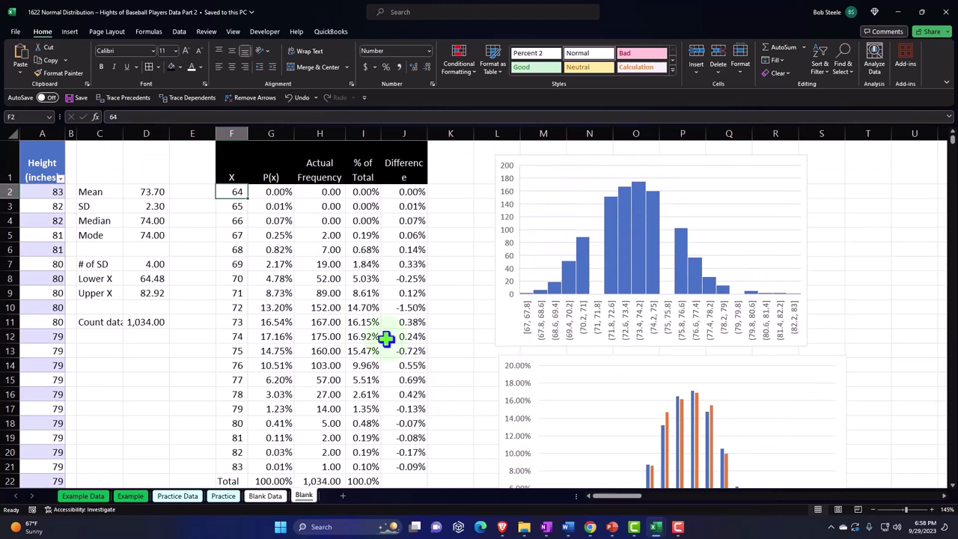
Inspect the NORM.DIST formula in G2, the Actual Frequency and % of Total columns, and the chart comparing the percentages.
{"action": "double_click", "coordinate": [284, 193]}
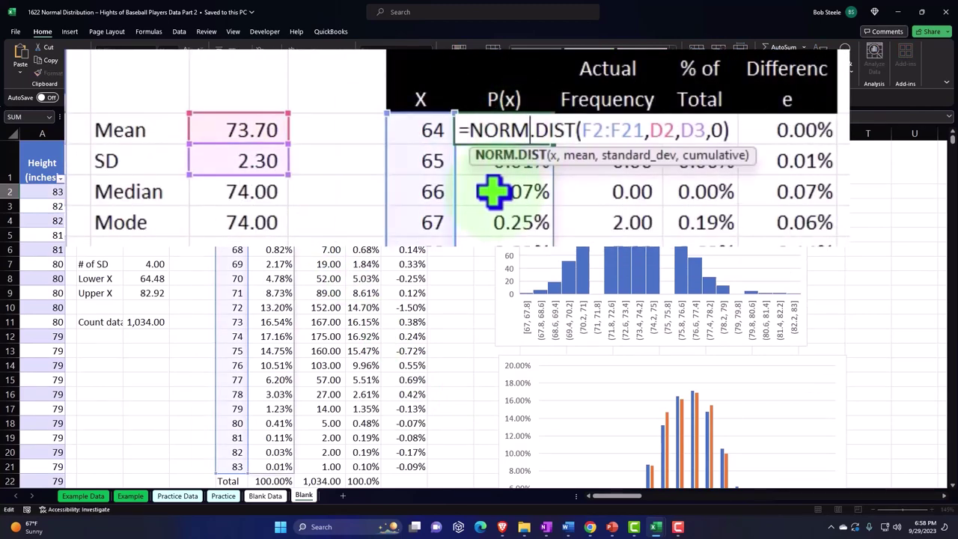
{"action": "key", "text": "Tab"}
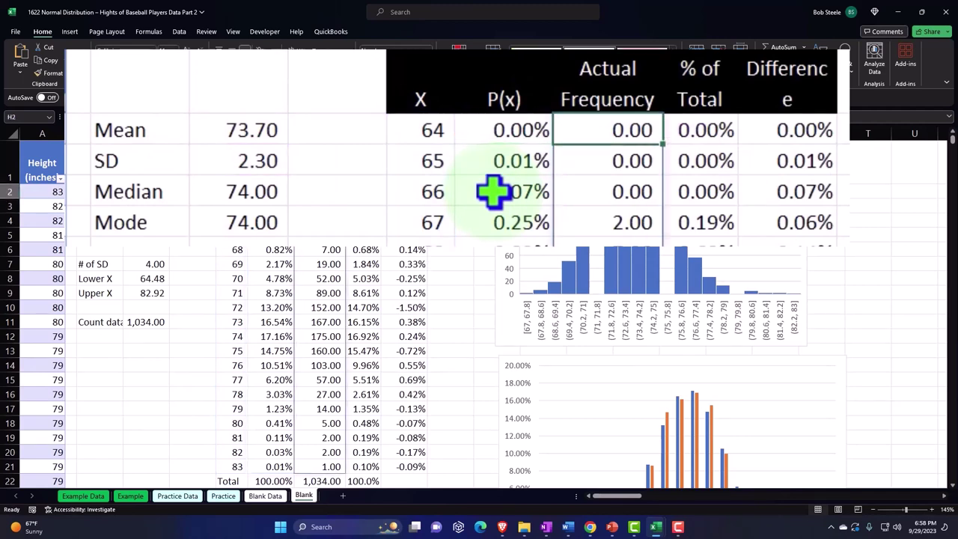
{"action": "left_click", "coordinate": [692, 130]}
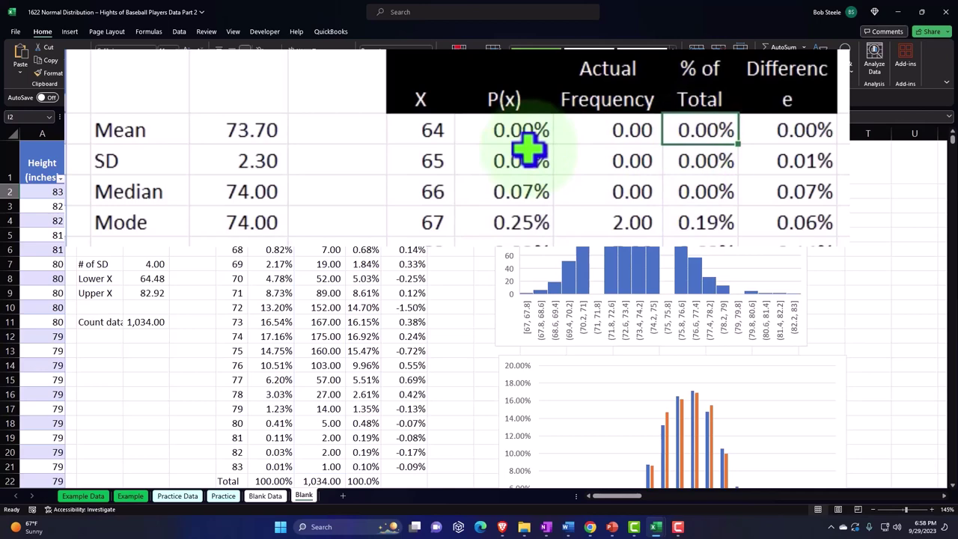
{"action": "scroll", "coordinate": [479, 261], "scroll_direction": "down", "scroll_amount": 2}
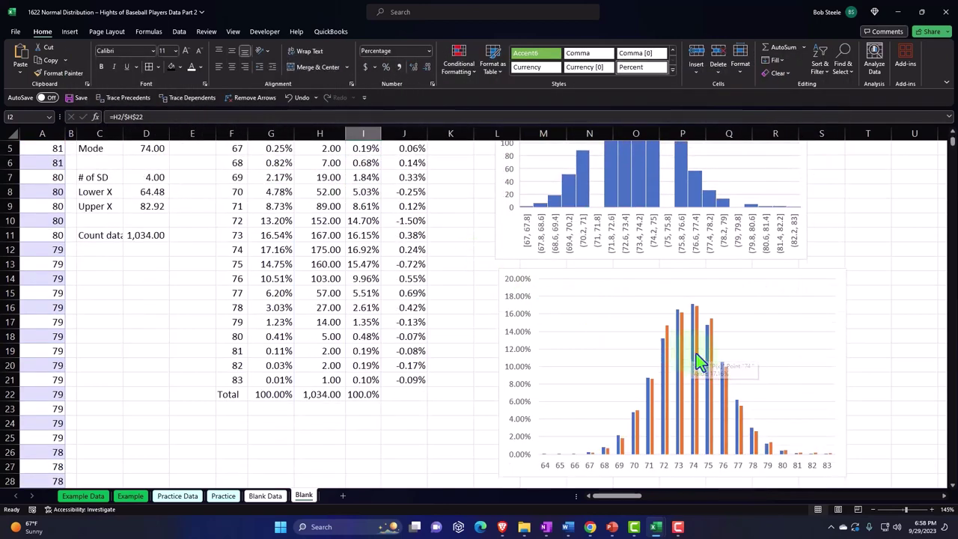
{"action": "mouse_move", "coordinate": [696, 358]}
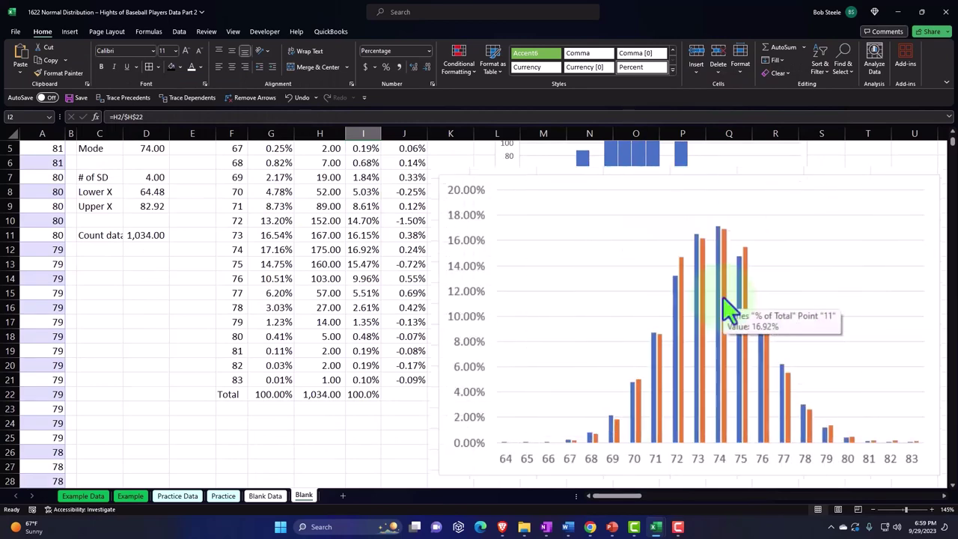
{"action": "scroll", "coordinate": [696, 353], "scroll_direction": "up", "scroll_amount": 2}
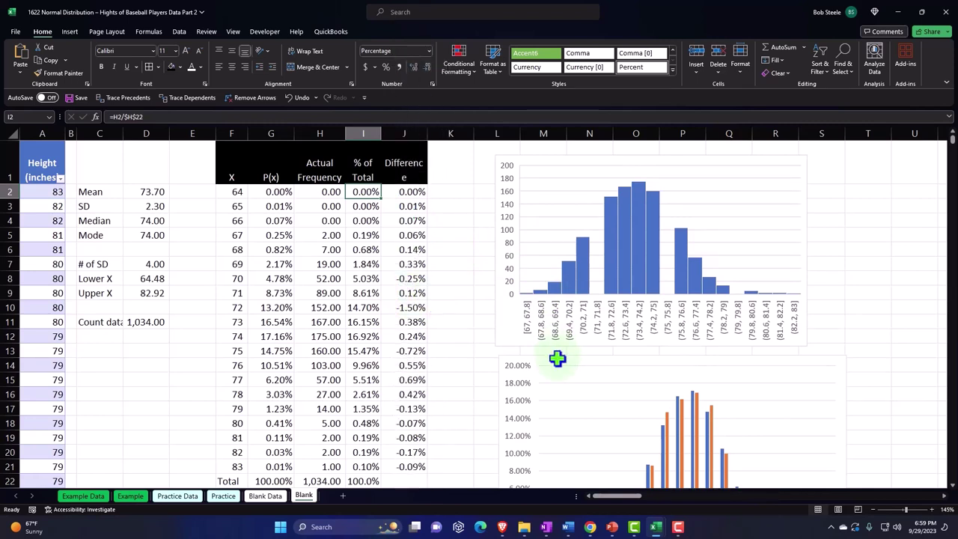
Move the histogram and the percentage column chart far to the right, clearing the cells beside the frequency table.
{"action": "left_click_drag", "start_coordinate": [557, 359], "coordinate": [898, 366]}
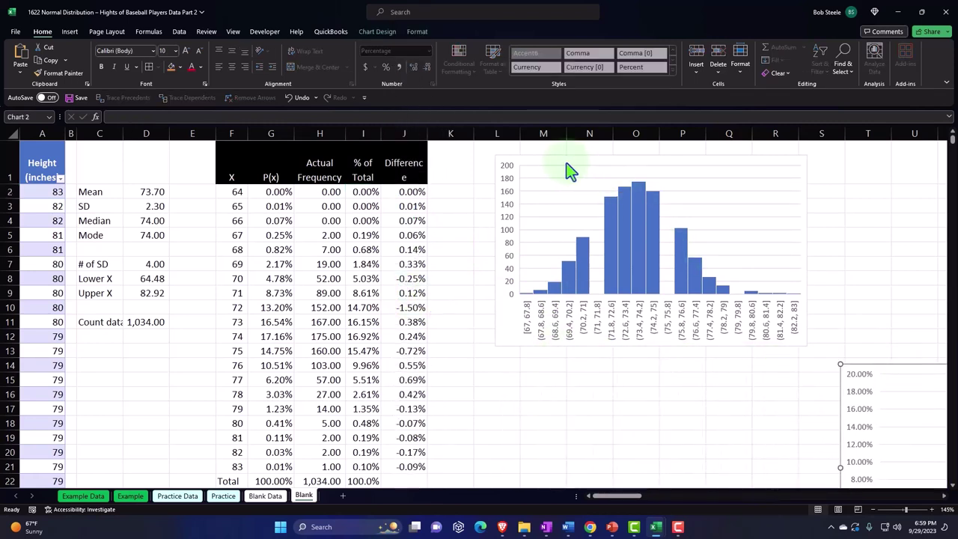
{"action": "left_click_drag", "start_coordinate": [554, 157], "coordinate": [904, 153]}
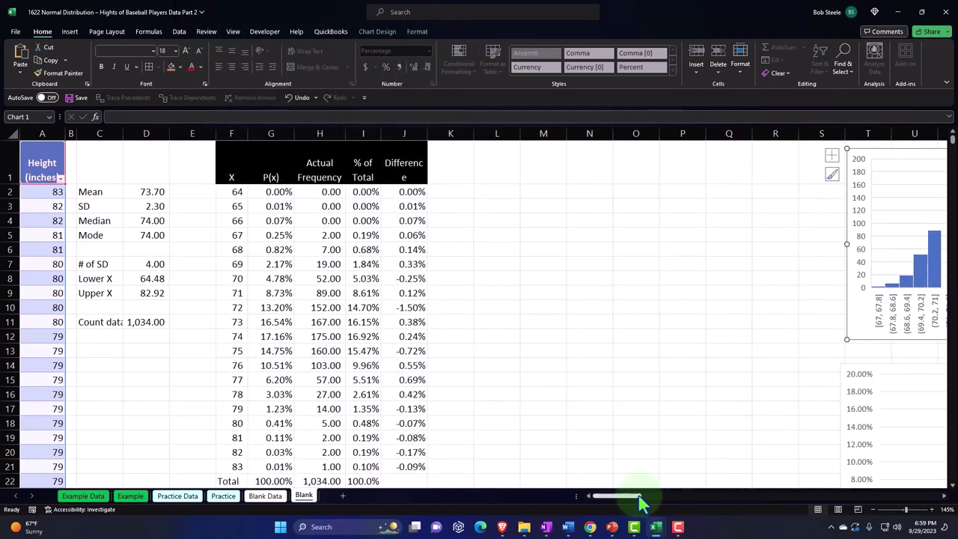
{"action": "left_click_drag", "start_coordinate": [639, 496], "coordinate": [657, 495]}
{"action": "left_click_drag", "start_coordinate": [660, 364], "coordinate": [809, 371]}
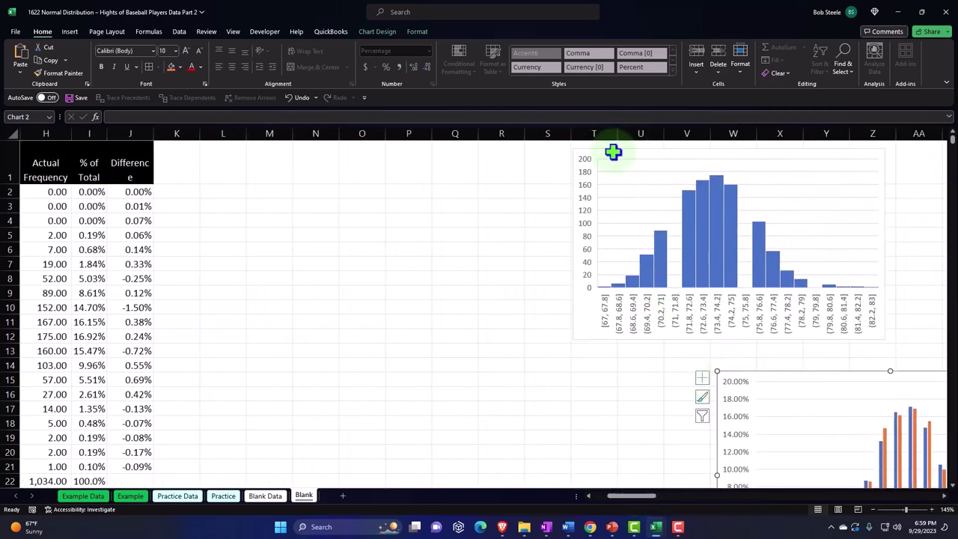
{"action": "left_click_drag", "start_coordinate": [614, 151], "coordinate": [761, 160]}
{"action": "left_click_drag", "start_coordinate": [648, 497], "coordinate": [617, 496]}
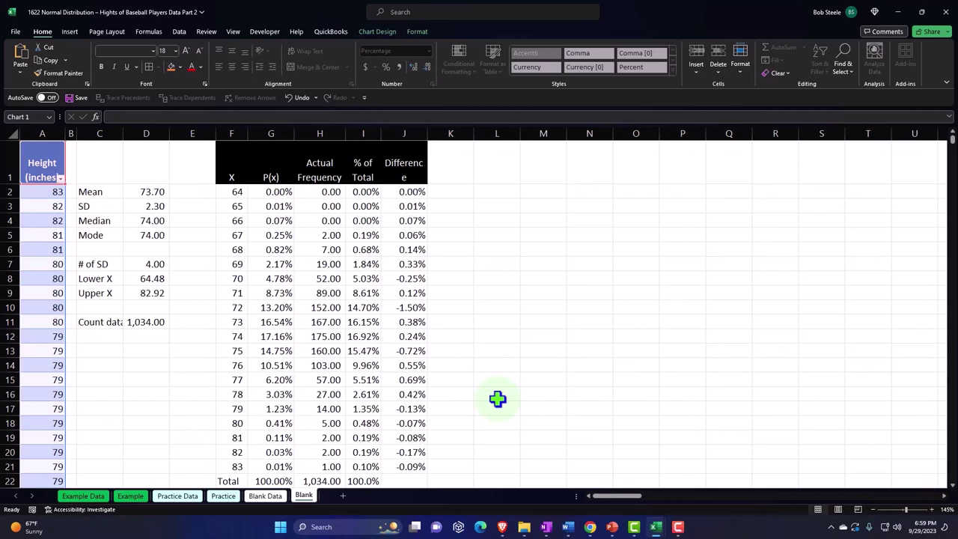
Enter the label P(x>=79) in C13, below the data count.
{"action": "left_click", "coordinate": [188, 352]}
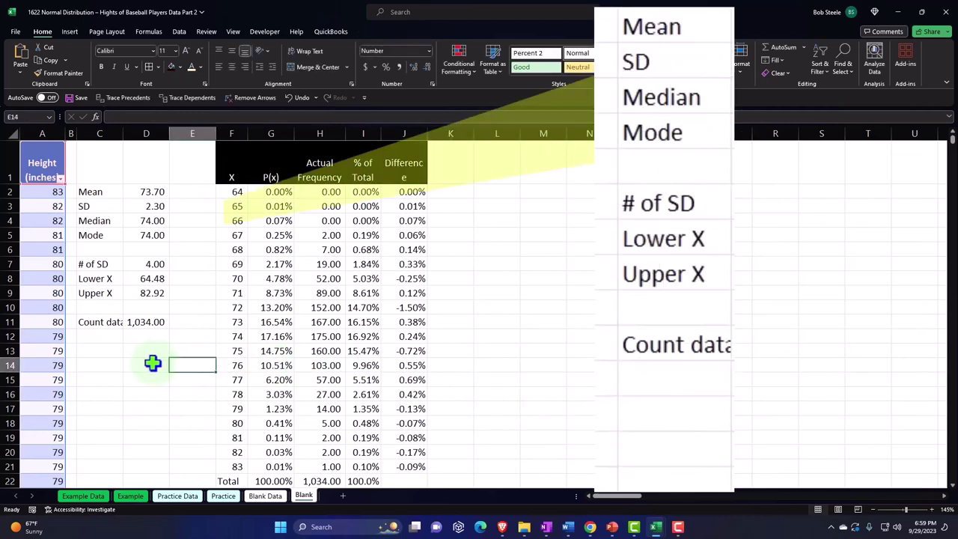
{"action": "left_click", "coordinate": [102, 348]}
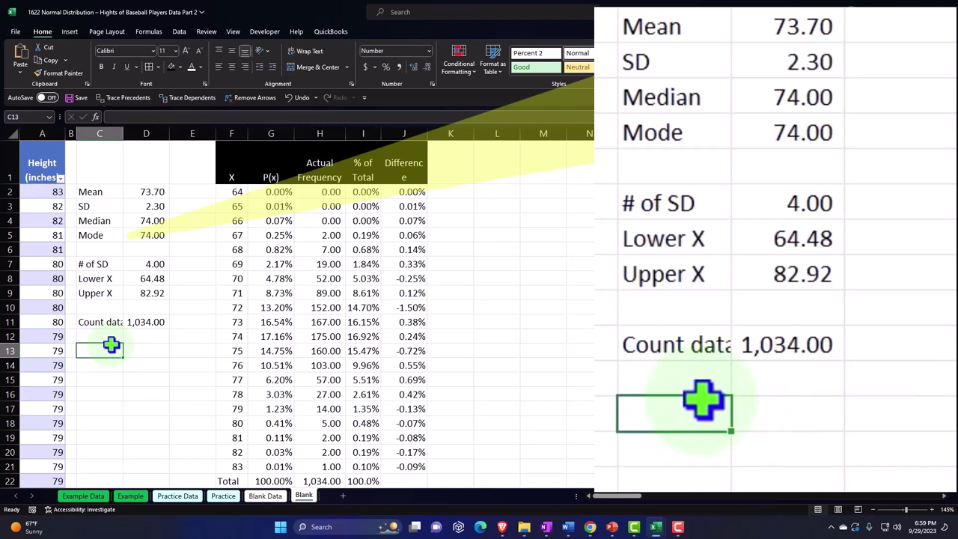
{"action": "type", "text": "P"}
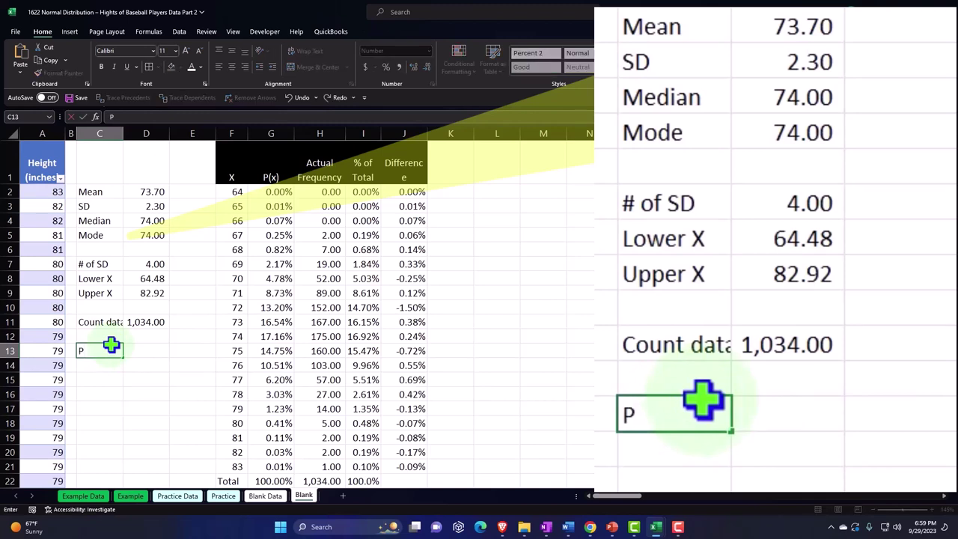
{"action": "type", "text": "(x>"}
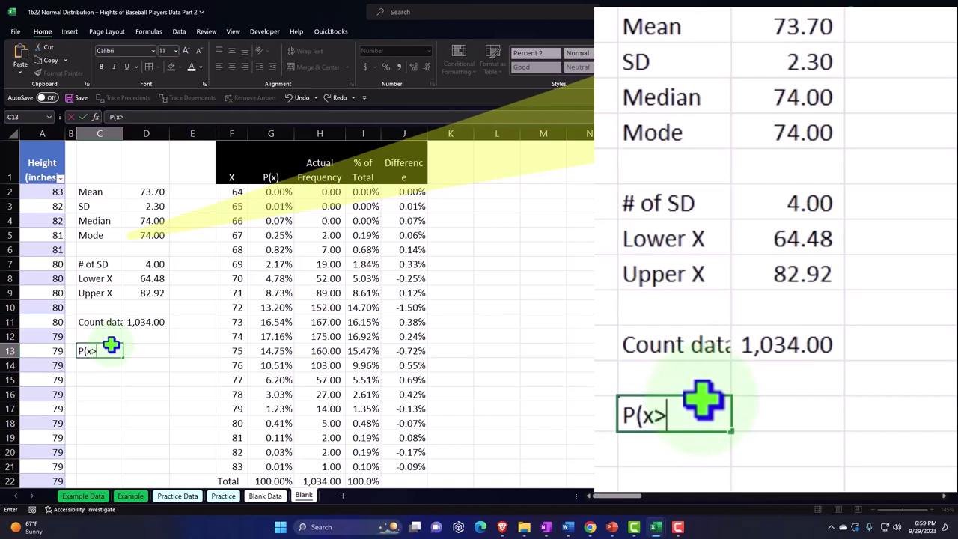
{"action": "type", "text": "=79"}
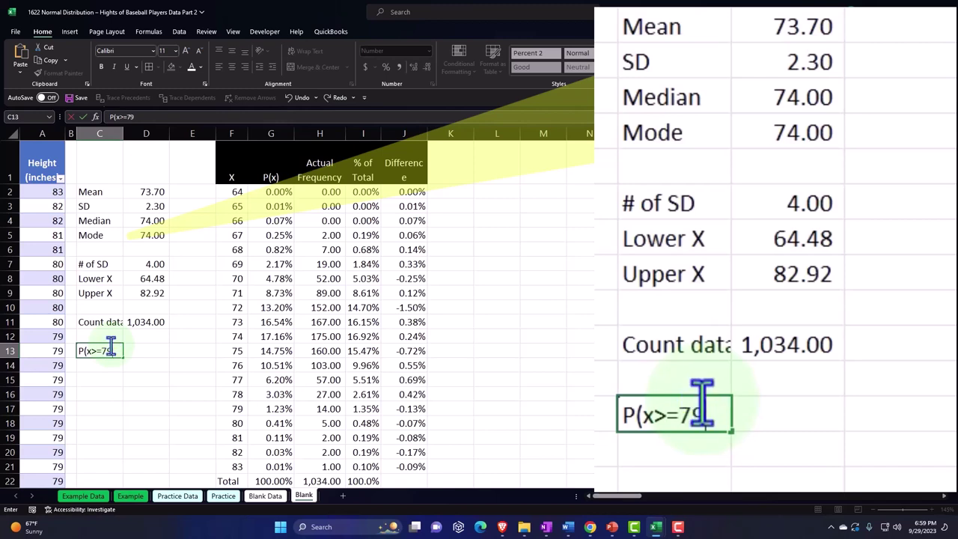
{"action": "type", "text": ")"}
{"action": "key", "text": "Return"}
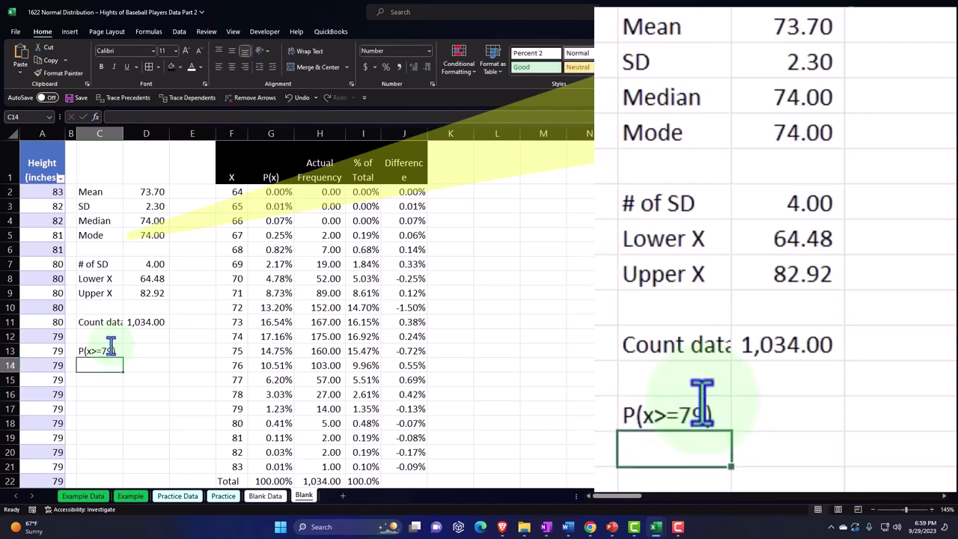
Move the P(x>=79) label down to C14, and enter X in C13 with the value 79 in D13.
{"action": "key", "text": "Right"}
{"action": "key", "text": "Up"}
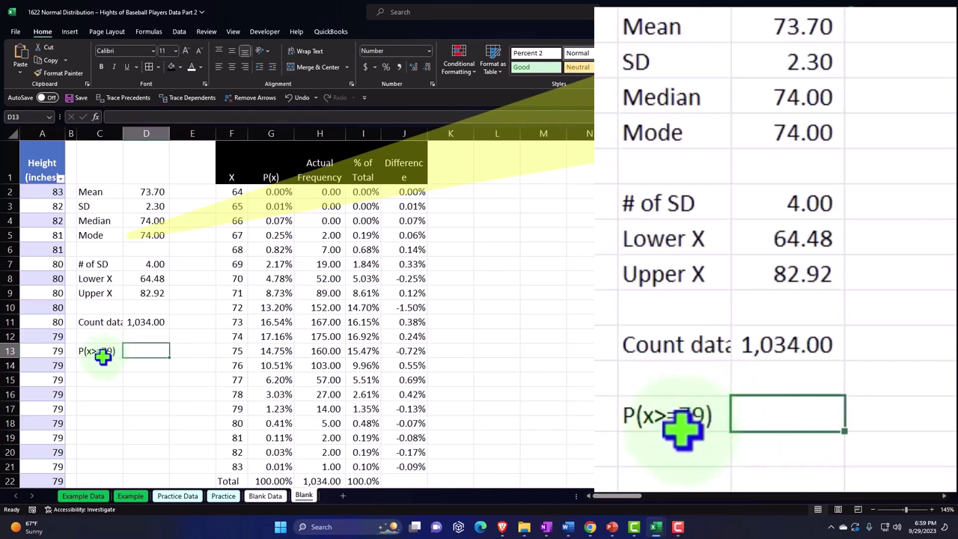
{"action": "left_click", "coordinate": [103, 353]}
{"action": "left_click_drag", "start_coordinate": [101, 361], "coordinate": [98, 365]}
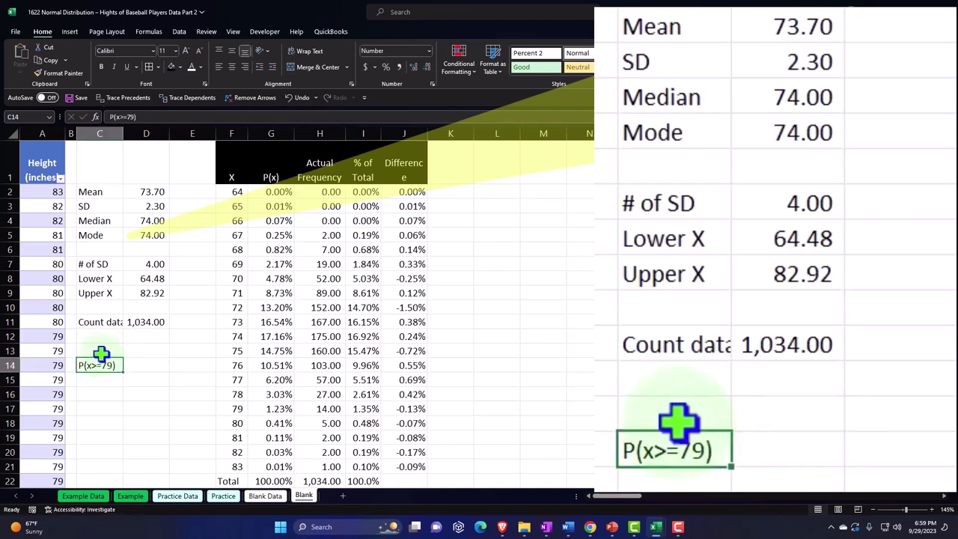
{"action": "left_click", "coordinate": [98, 350]}
{"action": "type", "text": "X"}
{"action": "key", "text": "Tab"}
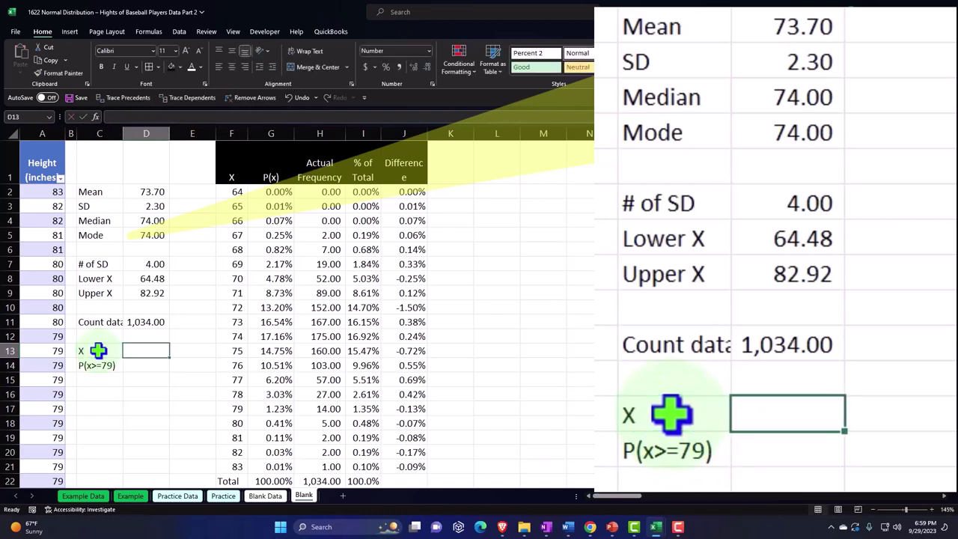
{"action": "type", "text": "79"}
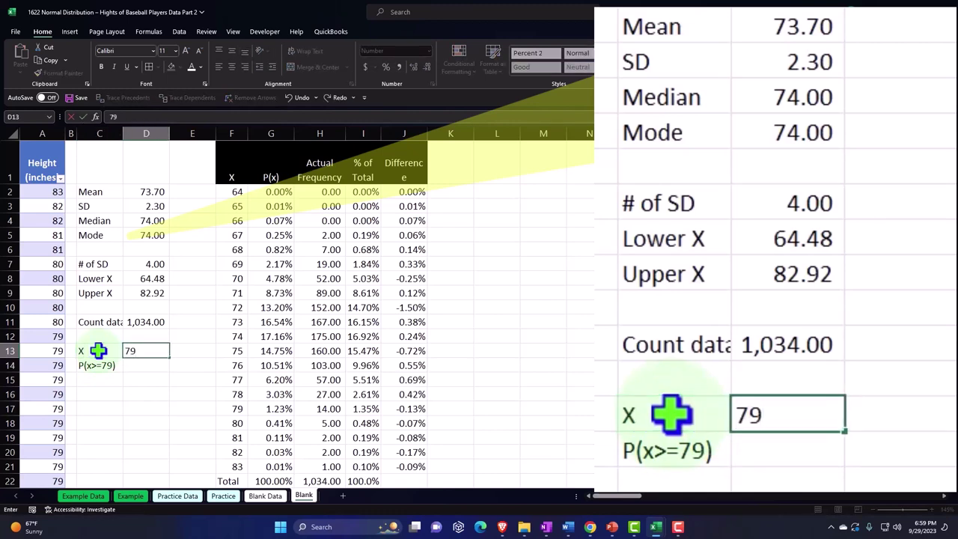
{"action": "key", "text": "Return"}
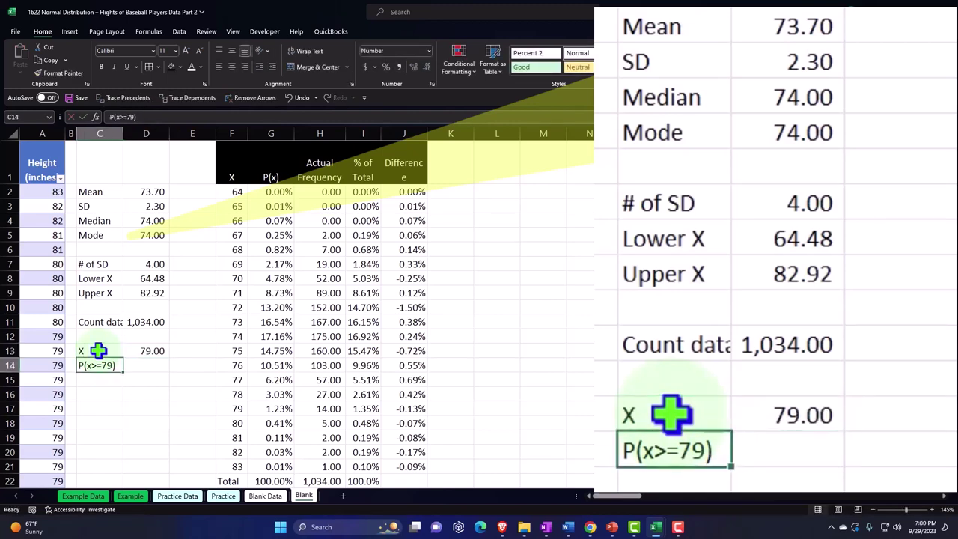
Move the P(x>=79) label from C14 up to C13, replacing the X label.
{"action": "left_click", "coordinate": [116, 402]}
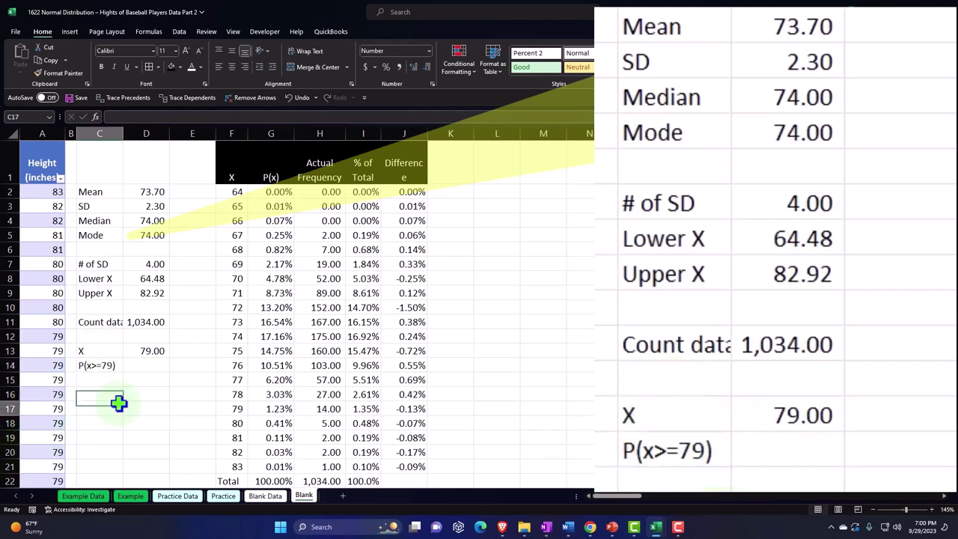
{"action": "left_click", "coordinate": [93, 362]}
{"action": "left_click_drag", "start_coordinate": [93, 362], "coordinate": [93, 350]}
{"action": "left_click", "coordinate": [462, 290]}
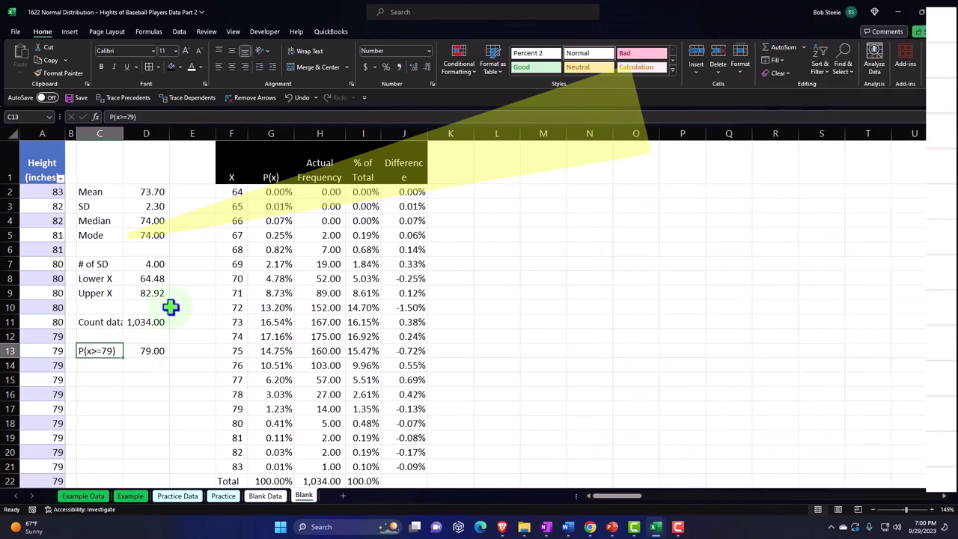
Turn the probability label in C13 into the dynamic formula ="P(x>="&D13&")", referencing the threshold cell.
{"action": "double_click", "coordinate": [86, 348]}
{"action": "key", "text": "Left"}
{"action": "key", "text": "Left"}
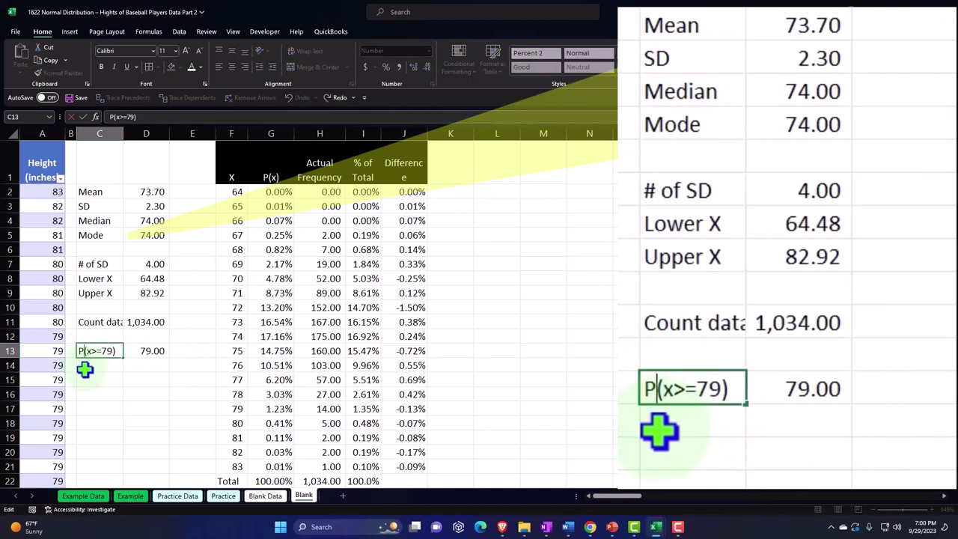
{"action": "type", "text": "="}
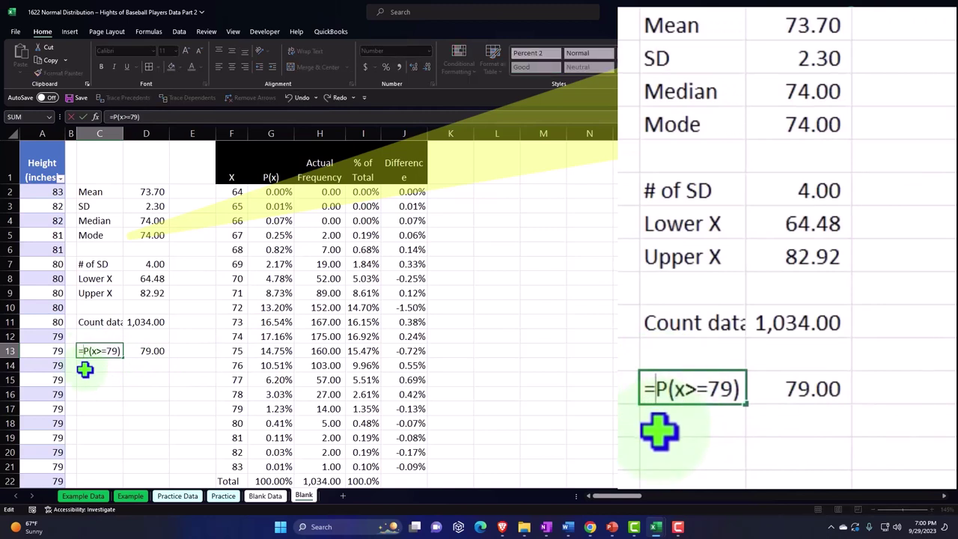
{"action": "type", "text": "\""}
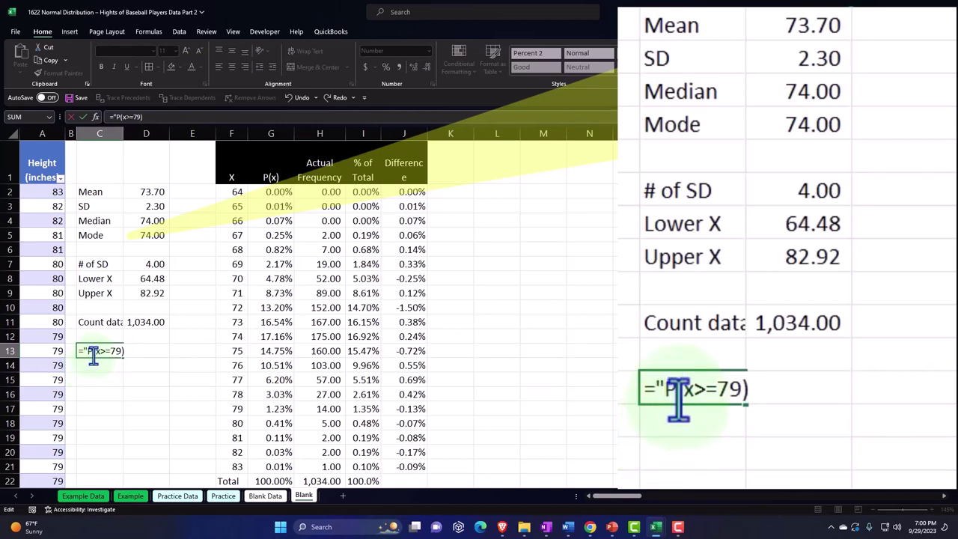
{"action": "left_click", "coordinate": [109, 352]}
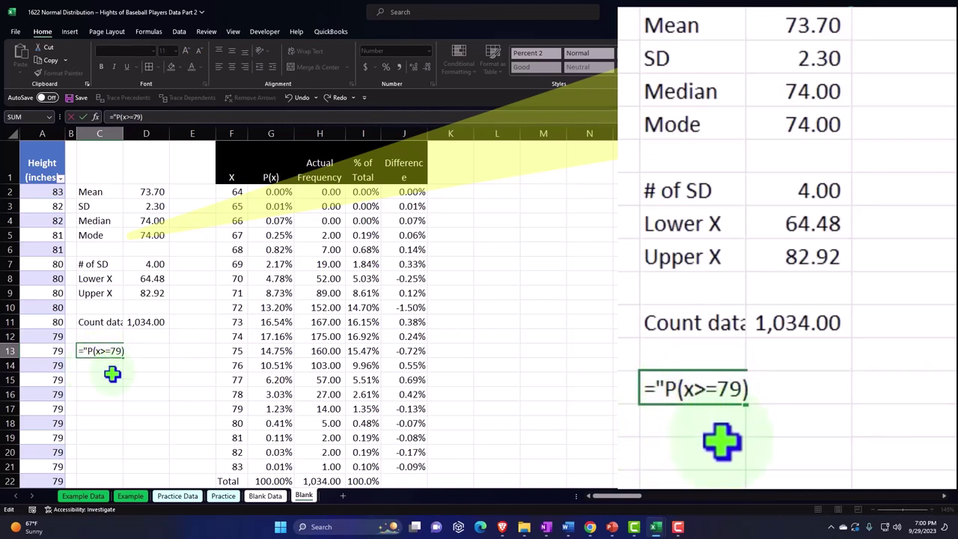
{"action": "type", "text": "\""}
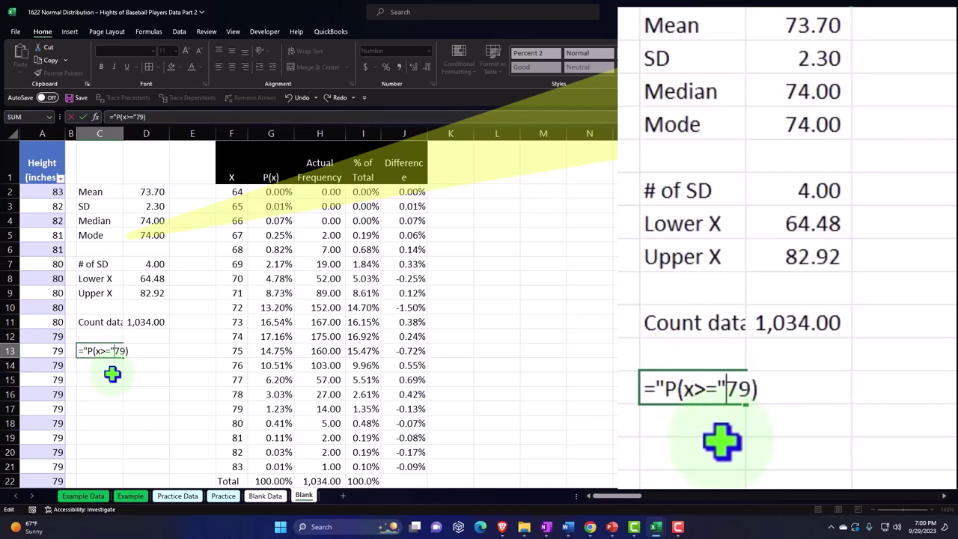
{"action": "type", "text": "&"}
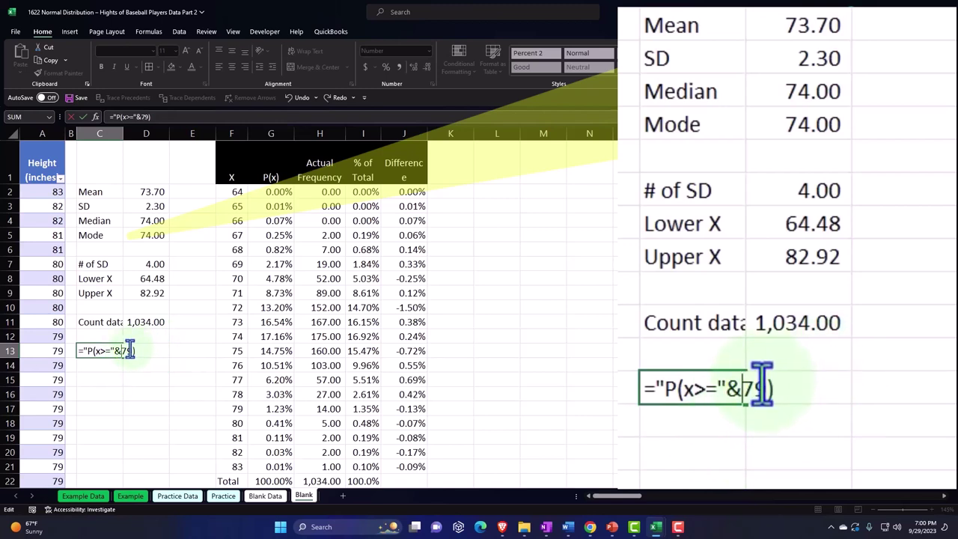
{"action": "left_click_drag", "start_coordinate": [122, 351], "coordinate": [128, 351]}
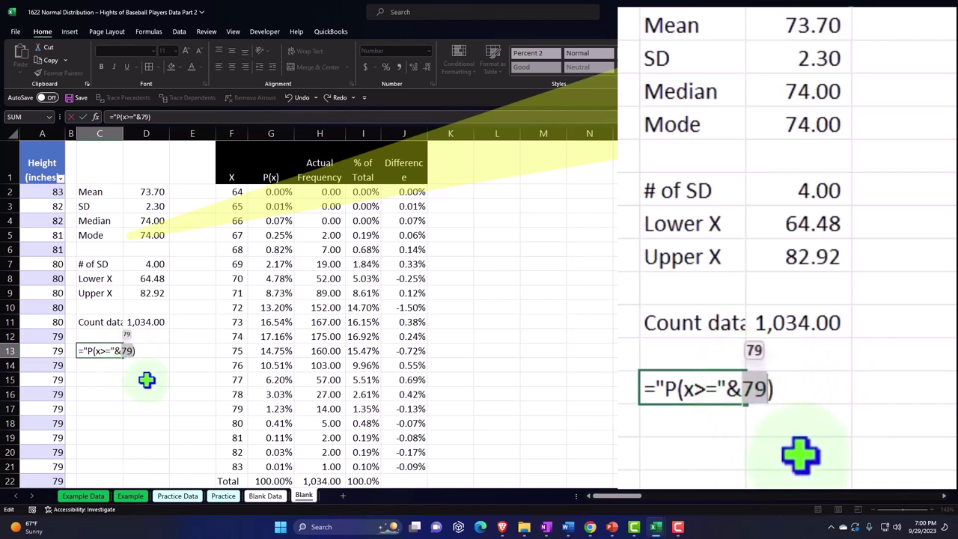
{"action": "left_click", "coordinate": [146, 379]}
{"action": "key", "text": "Up"}
{"action": "key", "text": "Up"}
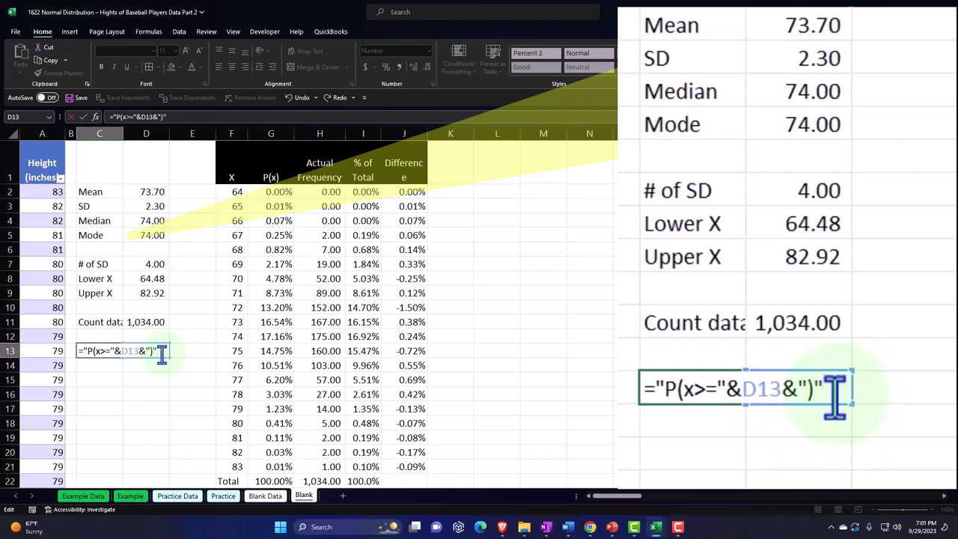
{"action": "key", "text": "Return"}
Test the dynamic probability label by setting the threshold in D13 to 80 and back to 79.
{"action": "left_click", "coordinate": [162, 352]}
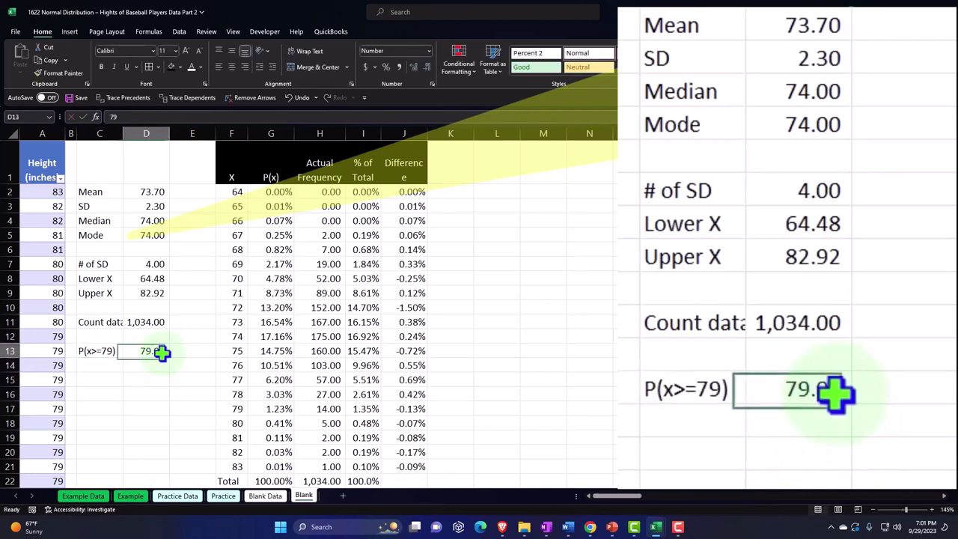
{"action": "type", "text": "80"}
{"action": "key", "text": "Return"}
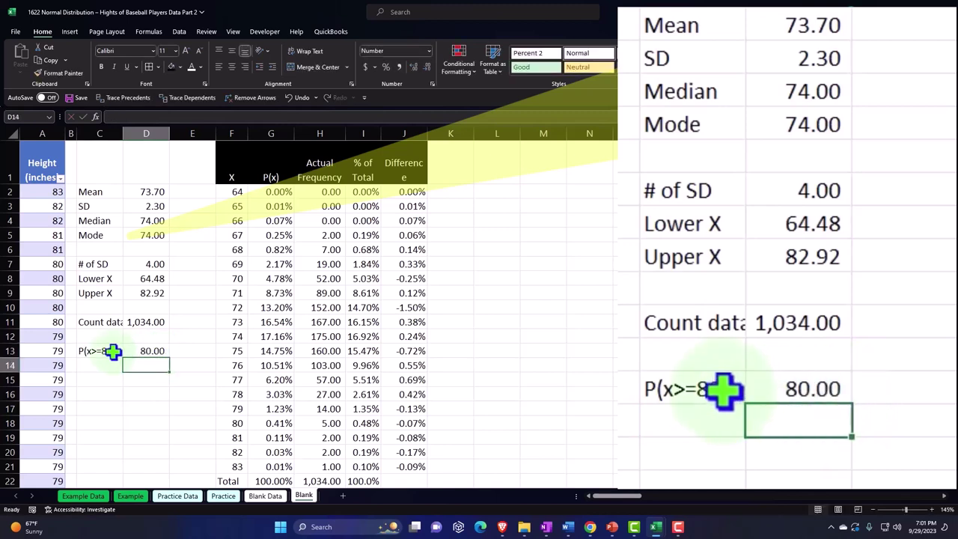
{"action": "left_click", "coordinate": [151, 352]}
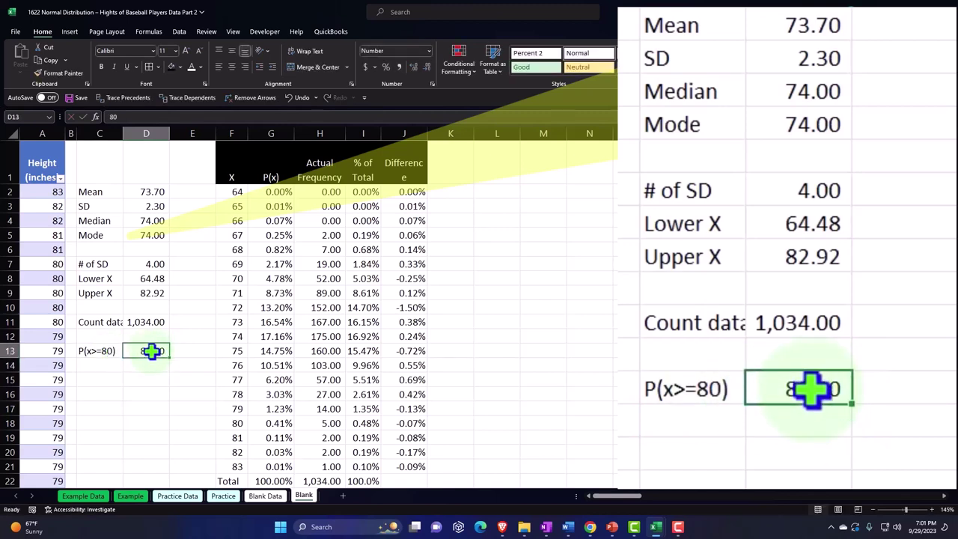
{"action": "type", "text": "79"}
{"action": "key", "text": "Return"}
Check the sum of the P(x) values for heights 79 through 83 in G17:G21.
{"action": "key", "text": "Up"}
{"action": "key", "text": "Right"}
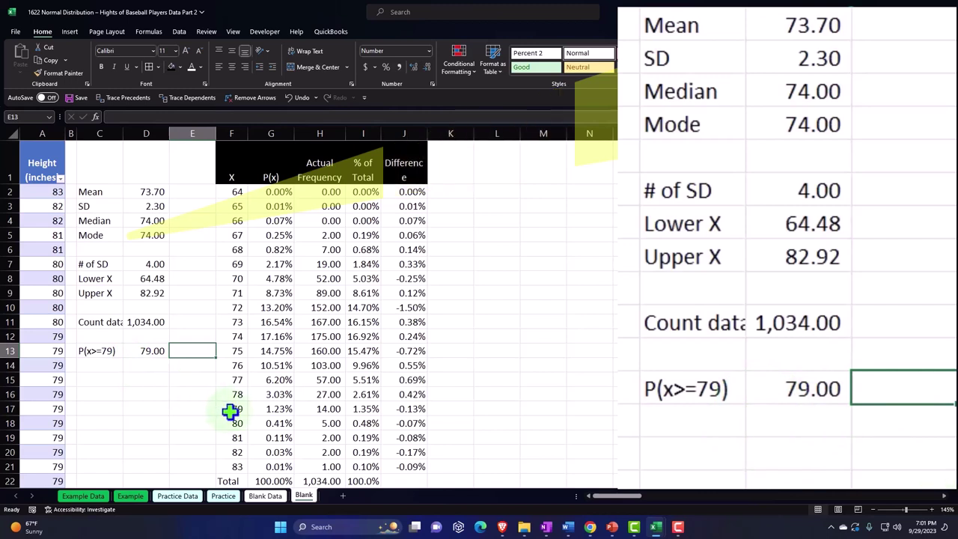
{"action": "left_click_drag", "start_coordinate": [263, 407], "coordinate": [263, 465]}
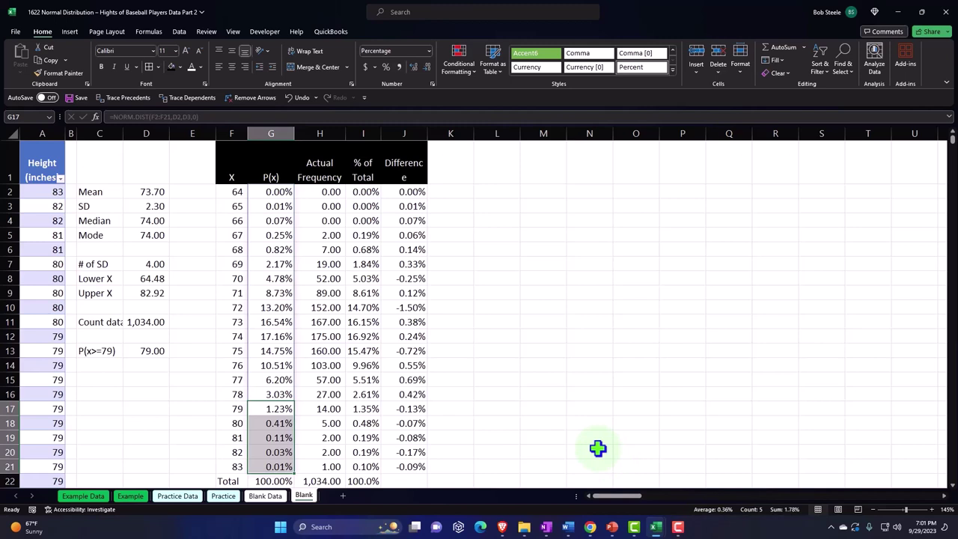
{"action": "left_click", "coordinate": [157, 379]}
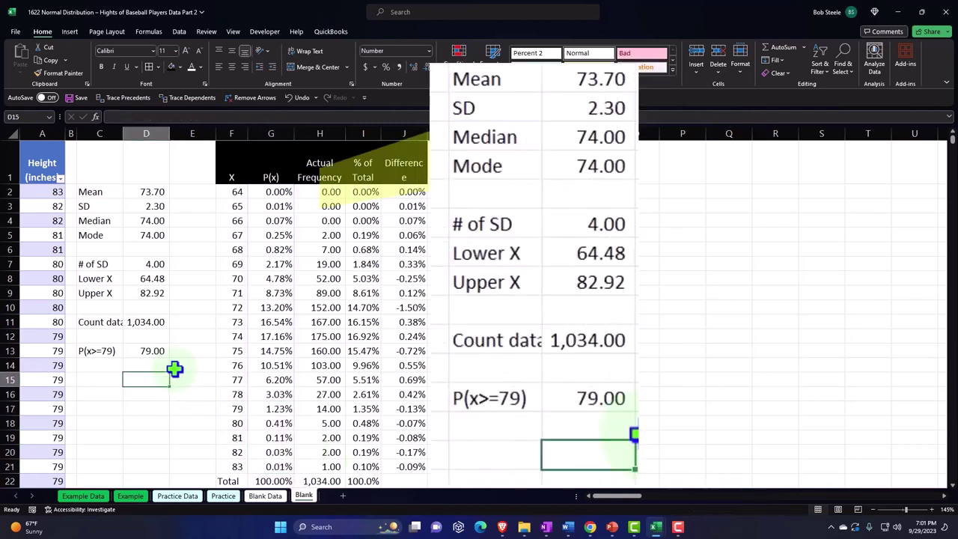
Enter =1-NORM.DIST(D13,D2,D3,1) in E13 to calculate the upper-tail probability for the threshold height.
{"action": "left_click", "coordinate": [180, 350]}
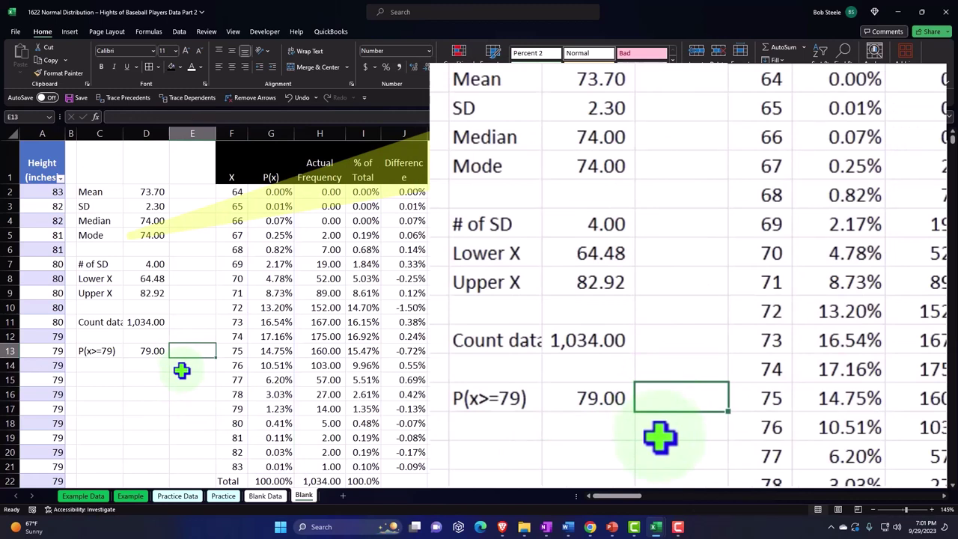
{"action": "type", "text": "="}
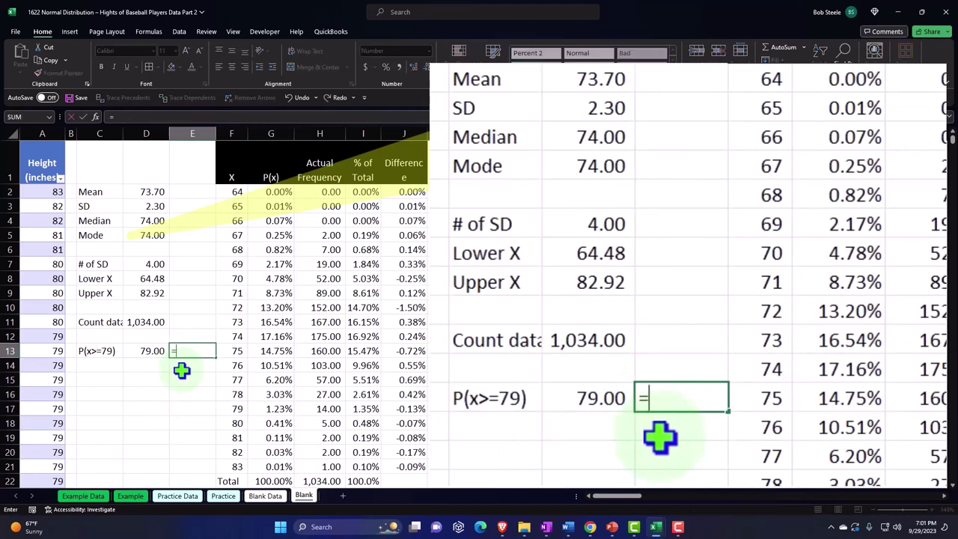
{"action": "type", "text": "1-no"}
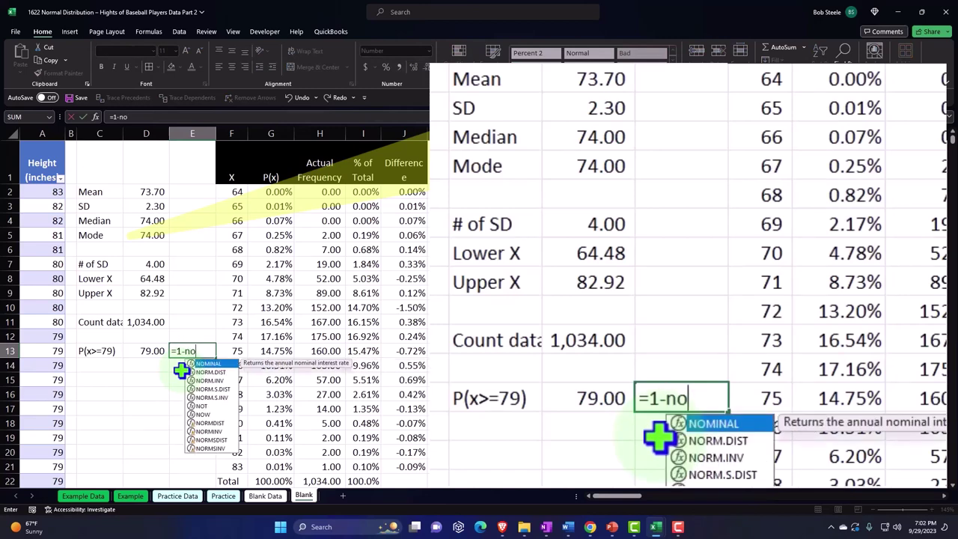
{"action": "type", "text": "rm."}
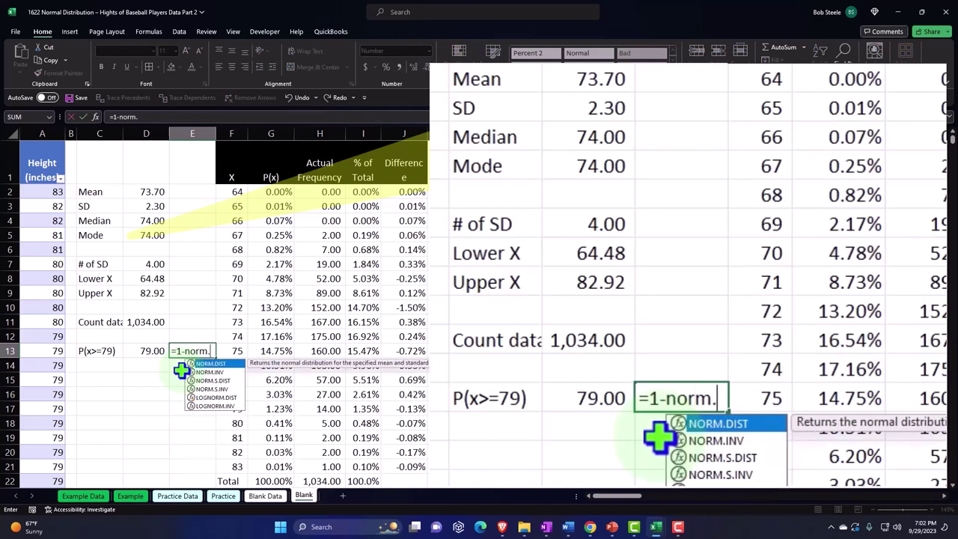
{"action": "key", "text": "Tab"}
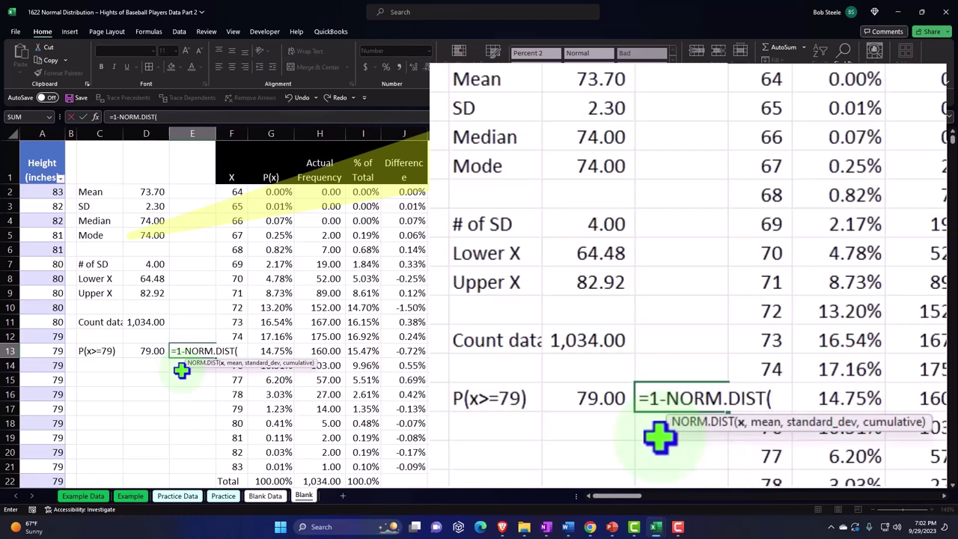
{"action": "left_click", "coordinate": [146, 350]}
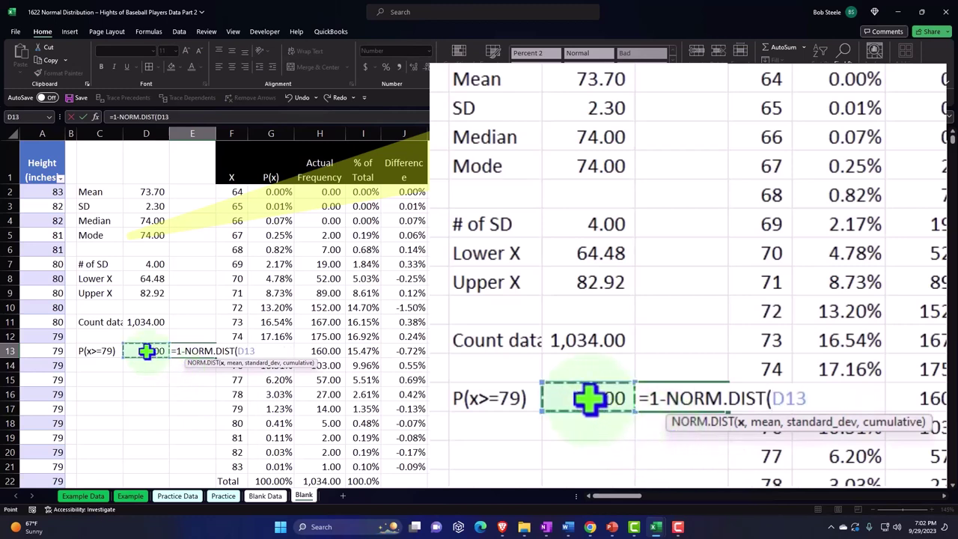
{"action": "type", "text": ","}
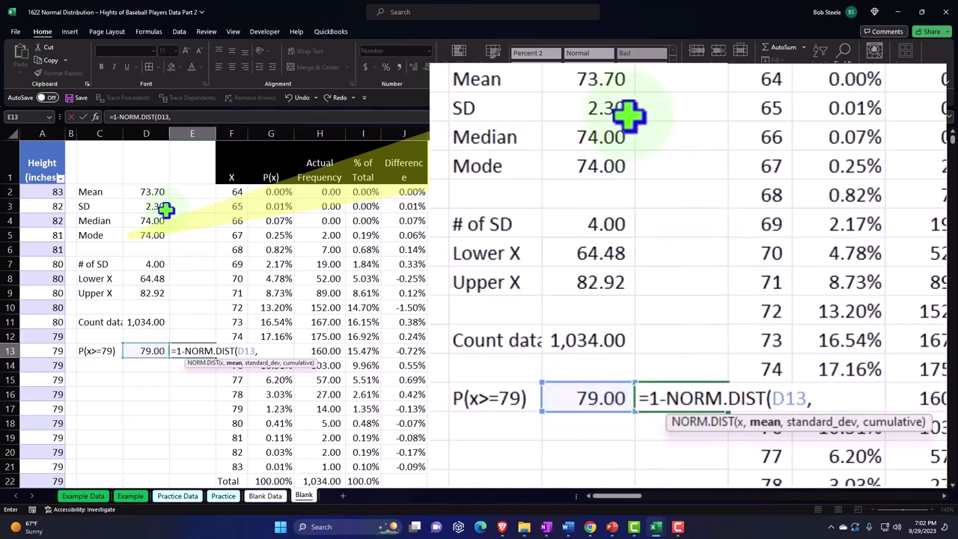
{"action": "left_click", "coordinate": [151, 192]}
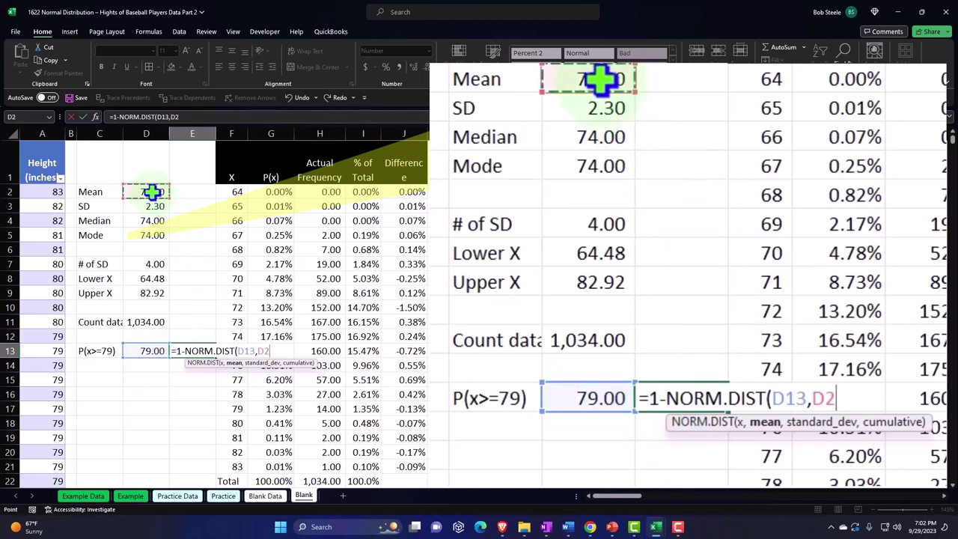
{"action": "type", "text": ","}
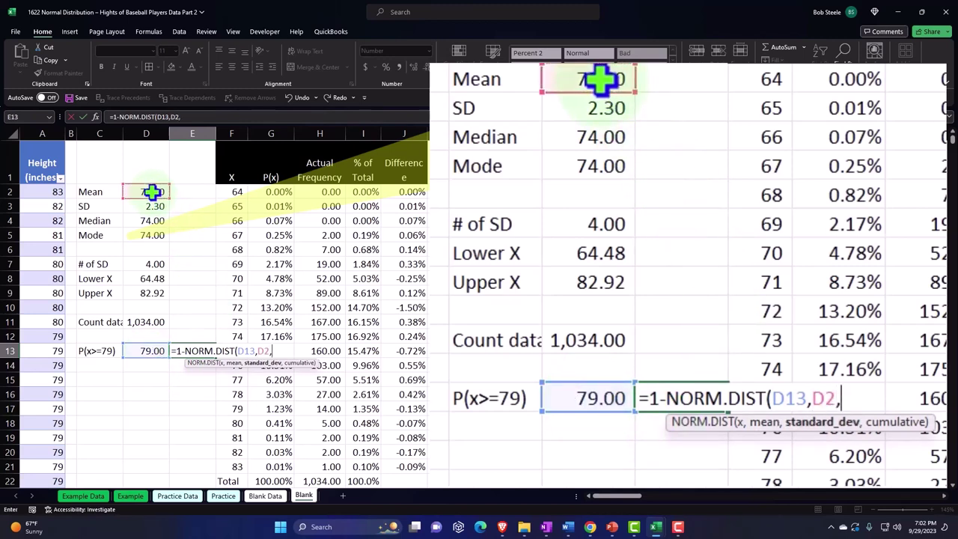
{"action": "left_click", "coordinate": [151, 206]}
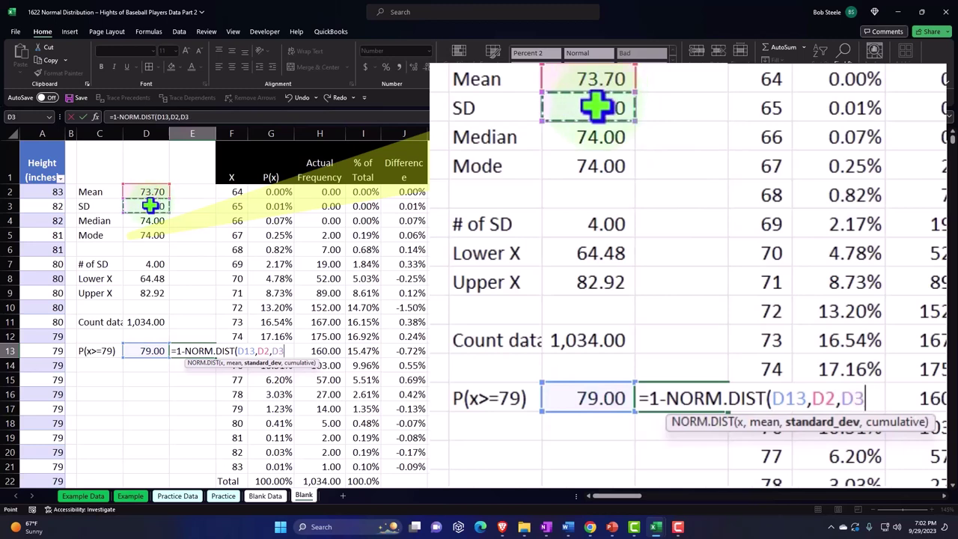
{"action": "type", "text": ","}
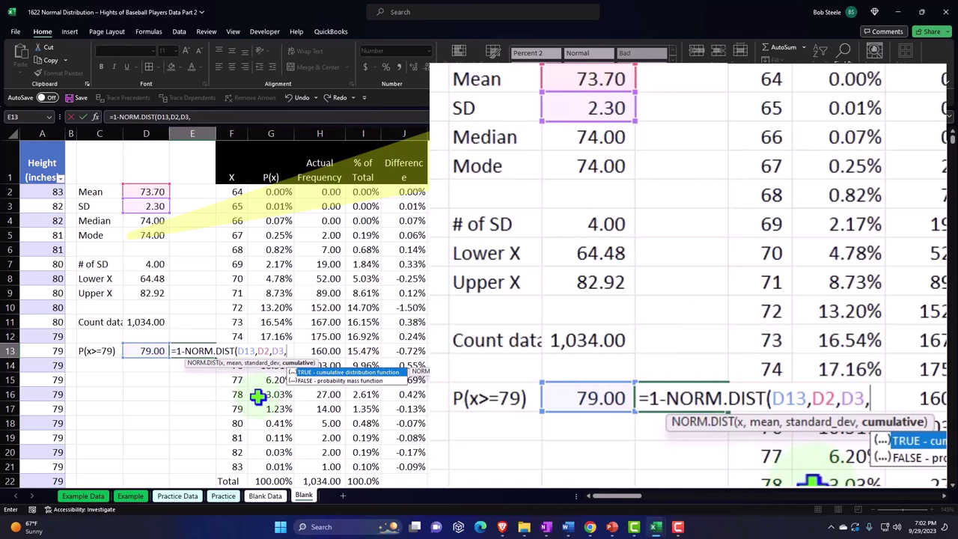
{"action": "type", "text": "1)"}
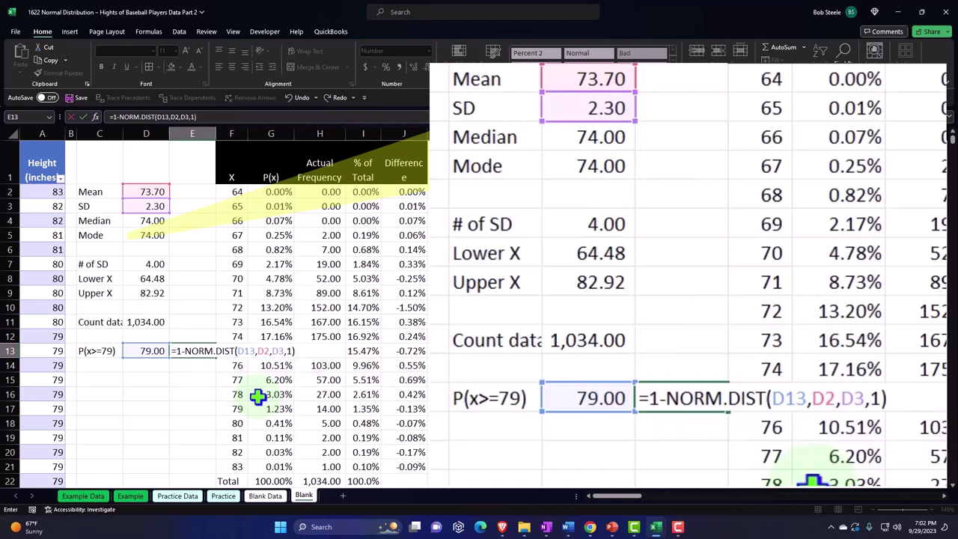
{"action": "key", "text": "Return"}
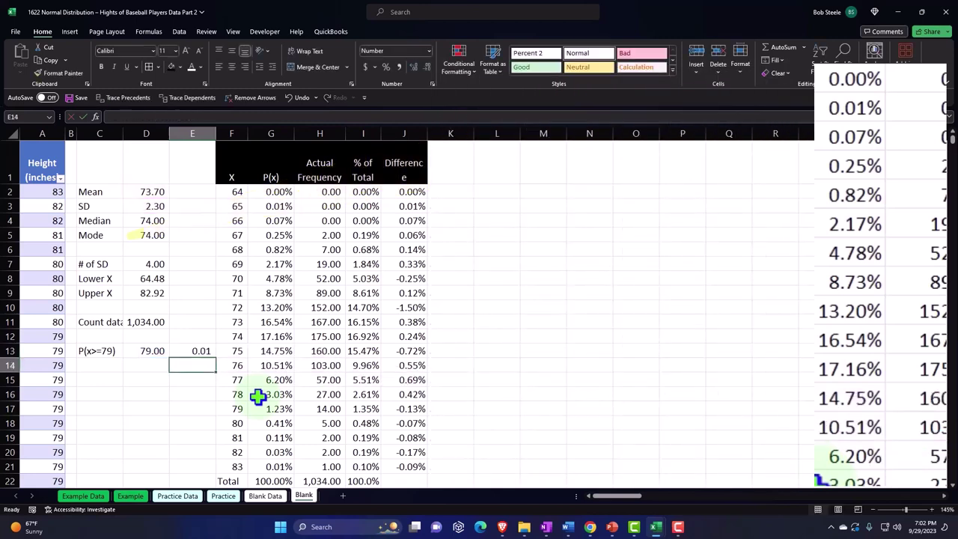
Format E13 as a percentage with two decimal places, and compare it with the sum of G17:G21.
{"action": "left_click", "coordinate": [197, 352]}
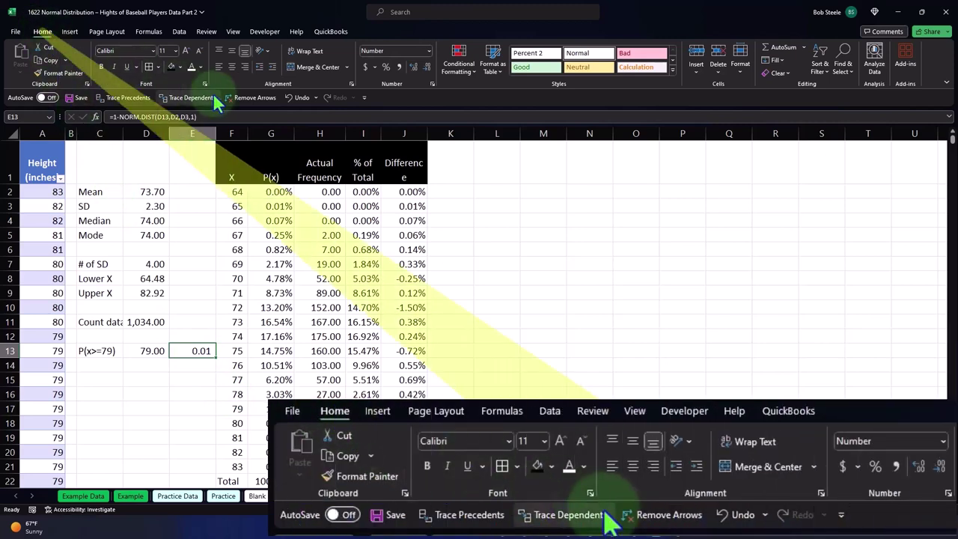
{"action": "left_click", "coordinate": [386, 67]}
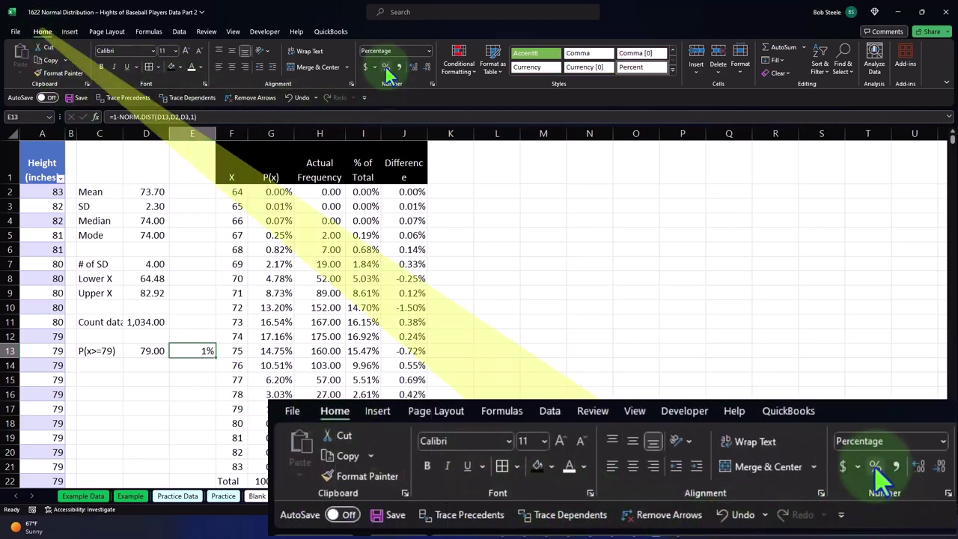
{"action": "left_click", "coordinate": [411, 66]}
{"action": "left_click", "coordinate": [411, 65]}
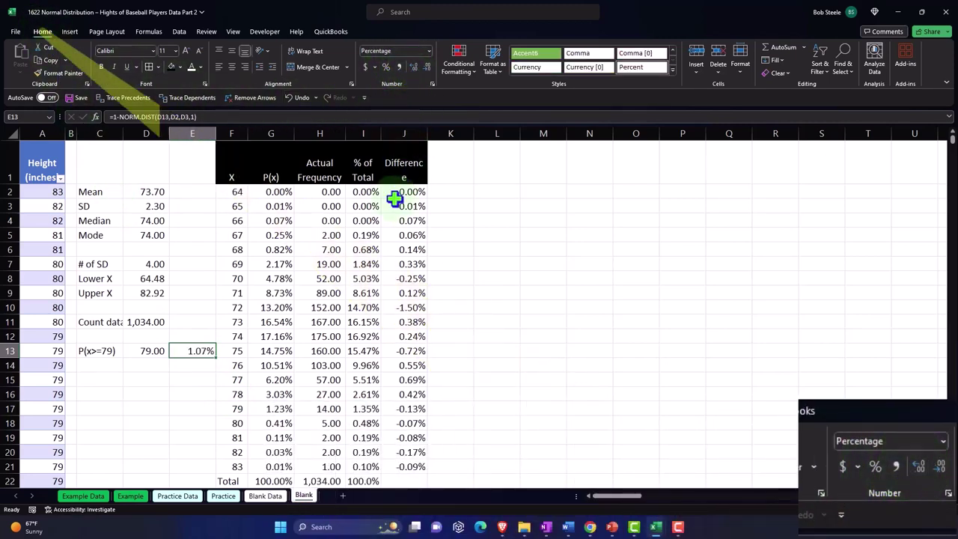
{"action": "left_click_drag", "start_coordinate": [277, 409], "coordinate": [278, 464]}
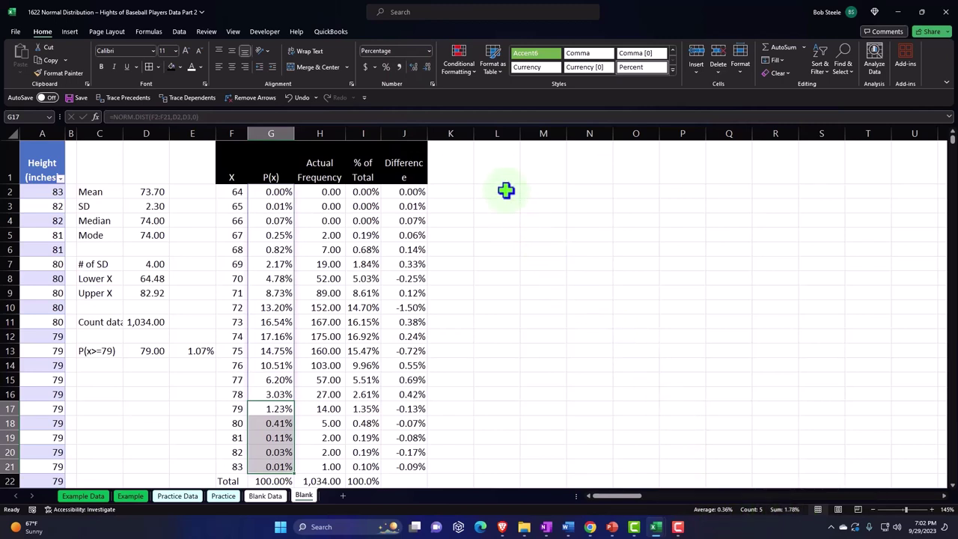
Add the header Z in K1 with black fill and white centered text, and narrow column K.
{"action": "left_click", "coordinate": [453, 160]}
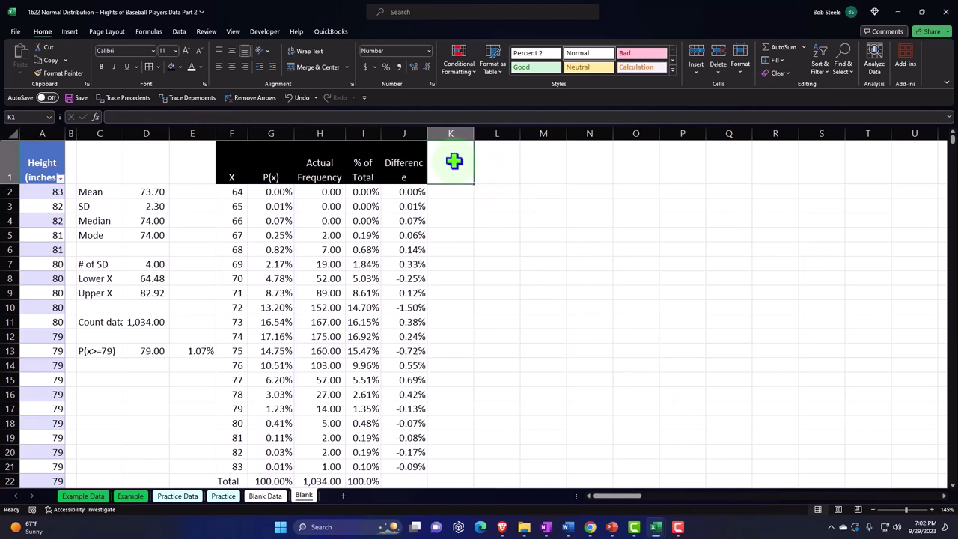
{"action": "type", "text": "ZX"}
{"action": "key", "text": "Return"}
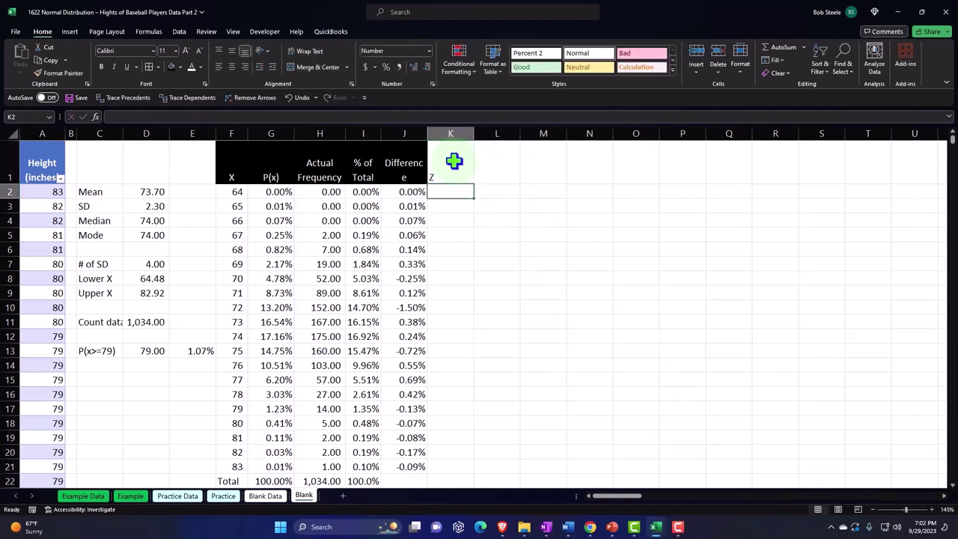
{"action": "left_click", "coordinate": [453, 160]}
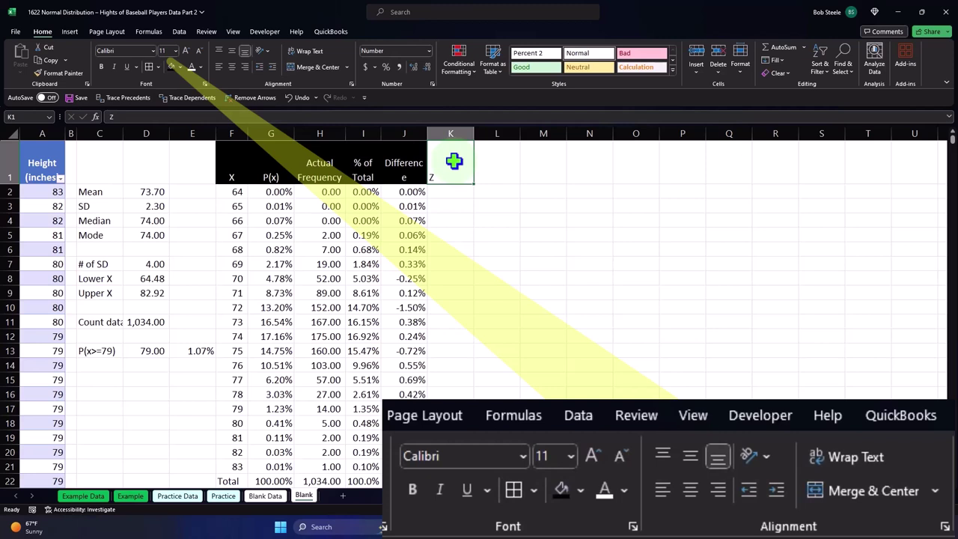
{"action": "left_click", "coordinate": [172, 66]}
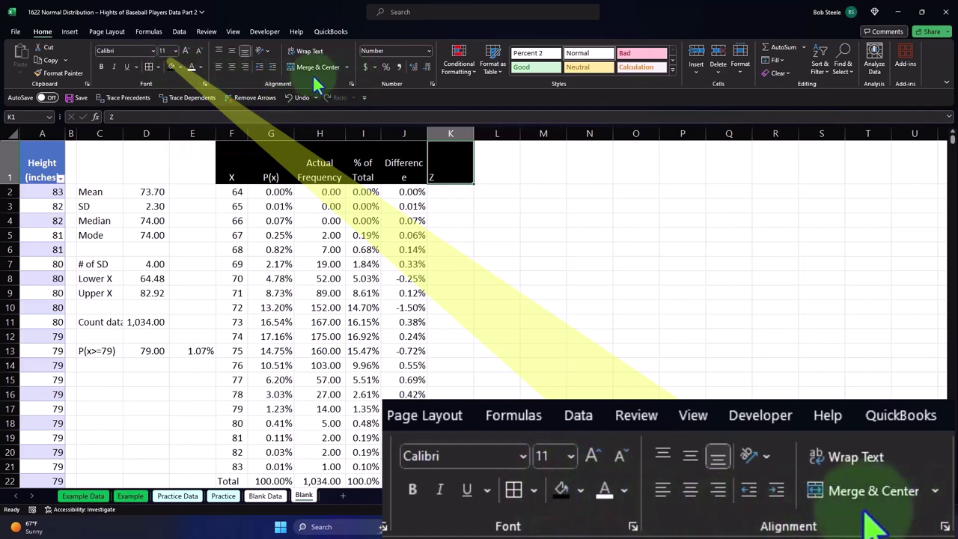
{"action": "left_click", "coordinate": [231, 66]}
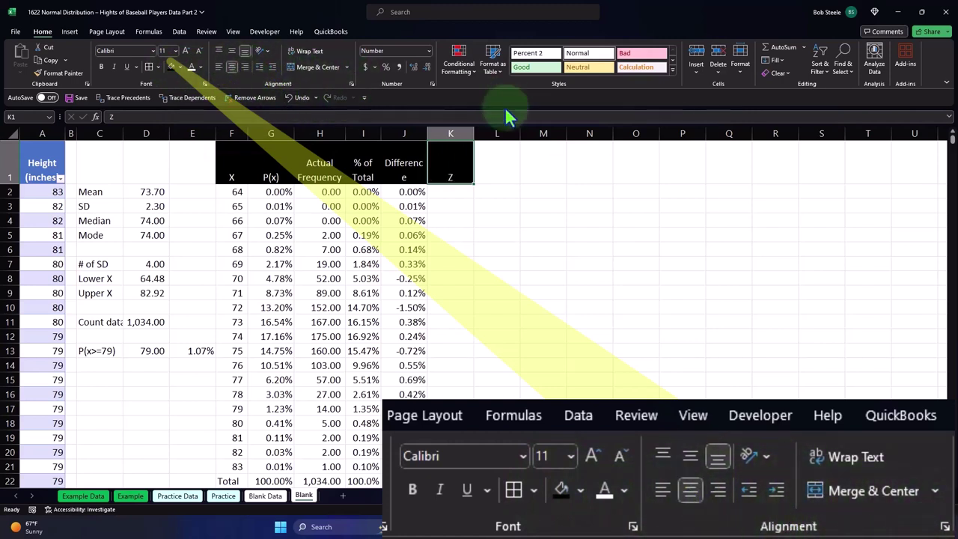
{"action": "left_click_drag", "start_coordinate": [472, 135], "coordinate": [462, 138]}
Enter the Z score formula =(F2-D2)/D3 in K2 and fill it down to K21.
{"action": "left_click", "coordinate": [444, 192]}
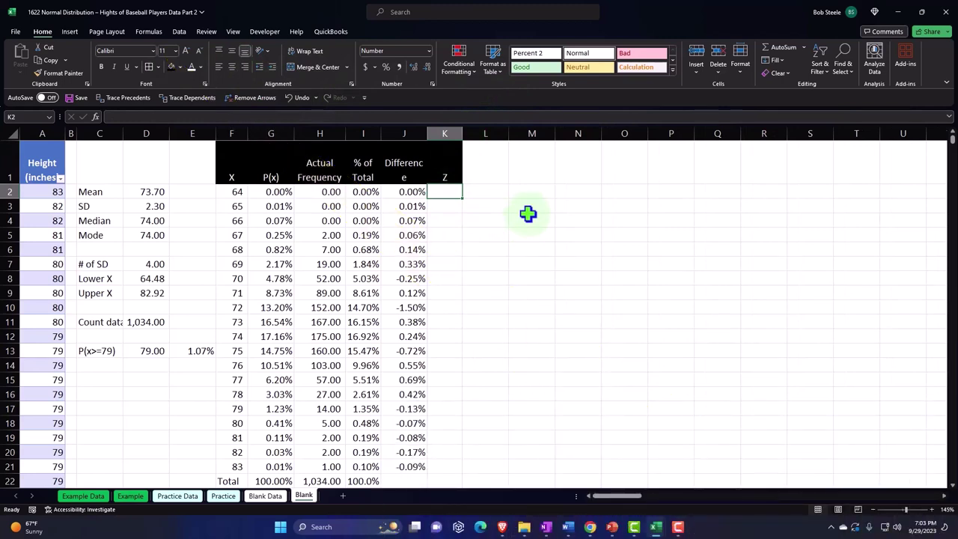
{"action": "type", "text": "=("}
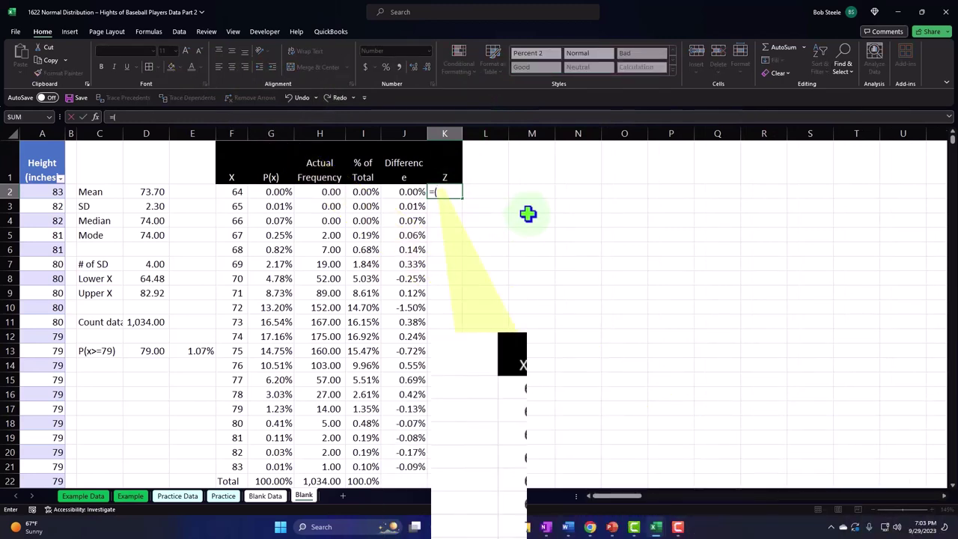
{"action": "left_click", "coordinate": [234, 189]}
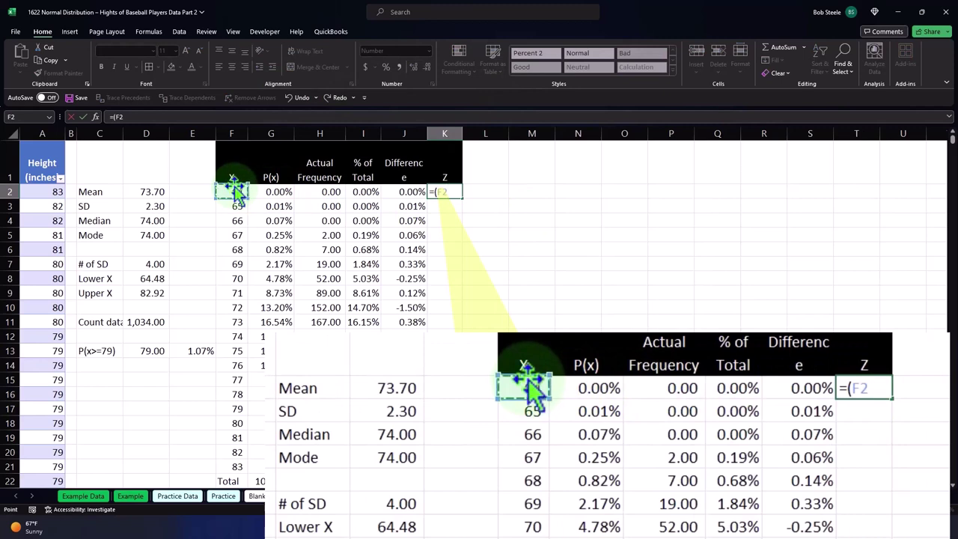
{"action": "type", "text": "-"}
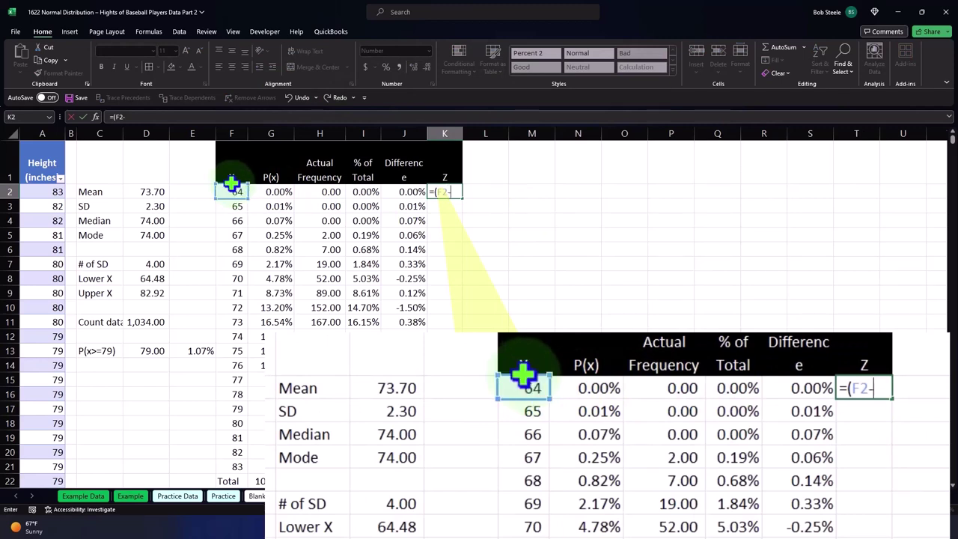
{"action": "left_click", "coordinate": [146, 192]}
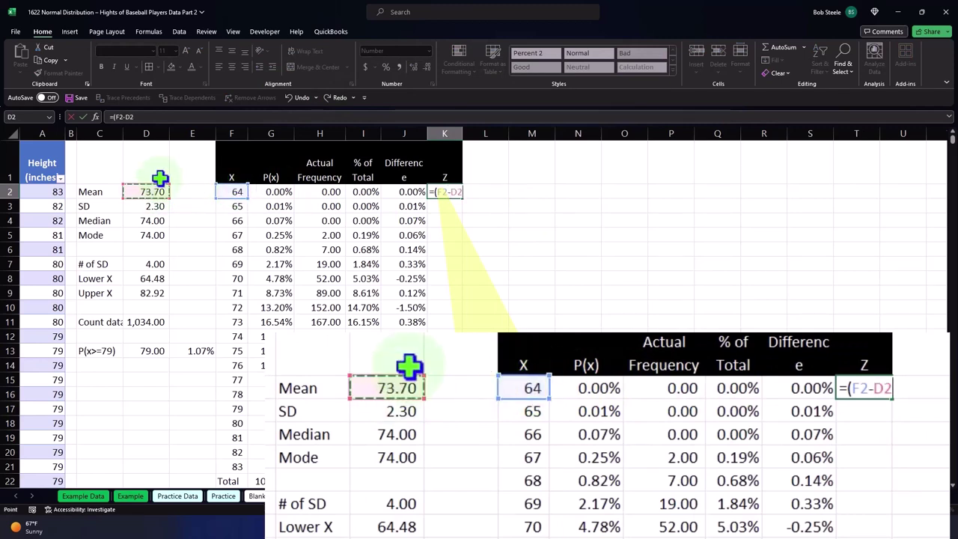
{"action": "type", "text": ")/"}
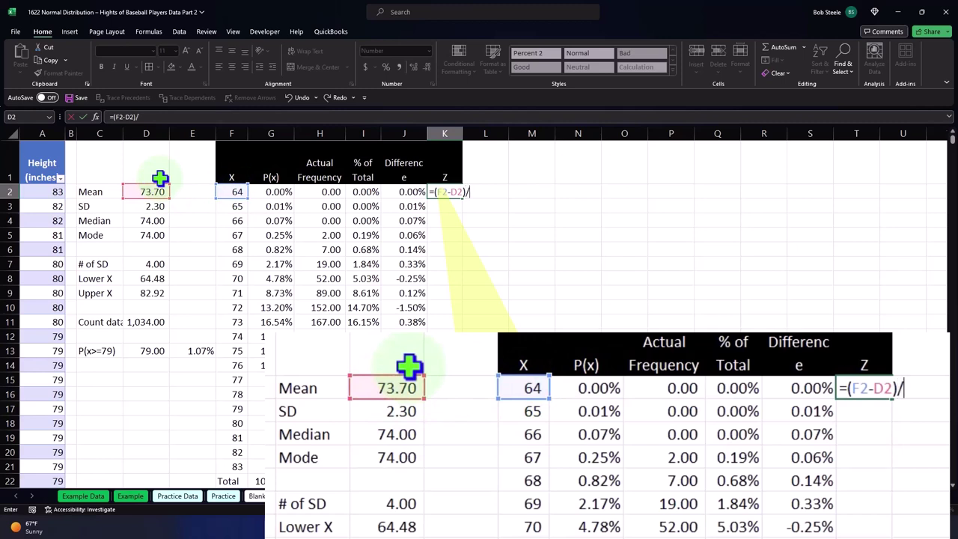
{"action": "left_click", "coordinate": [158, 205]}
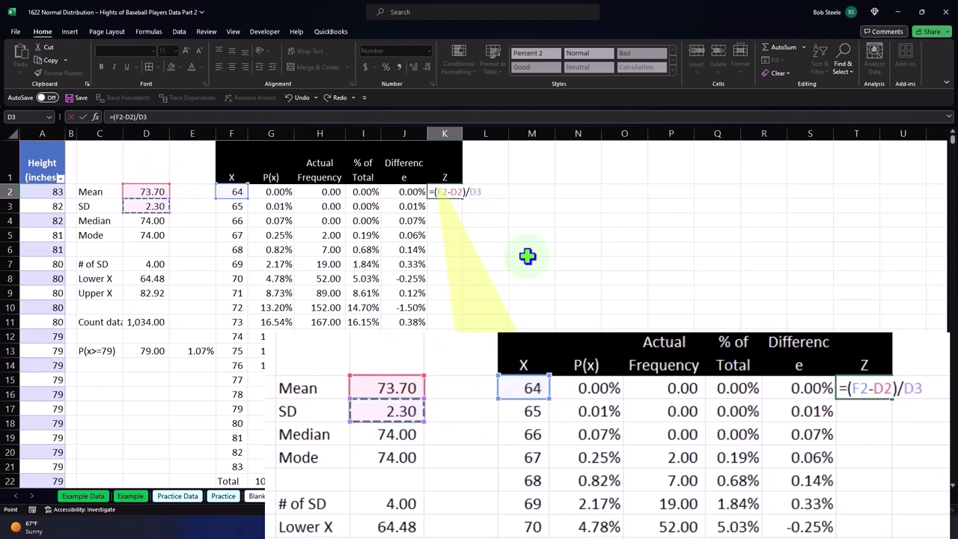
{"action": "key", "text": "Return"}
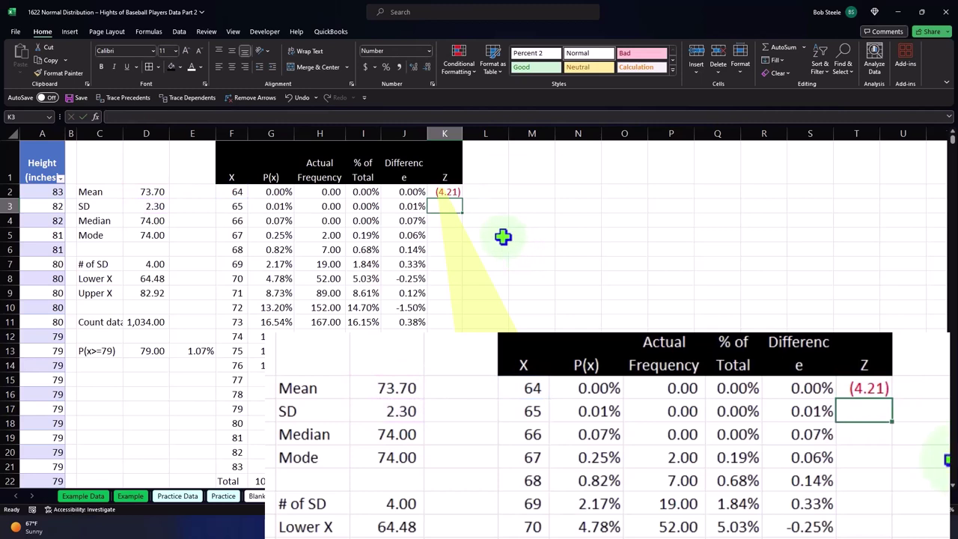
{"action": "left_click", "coordinate": [452, 195]}
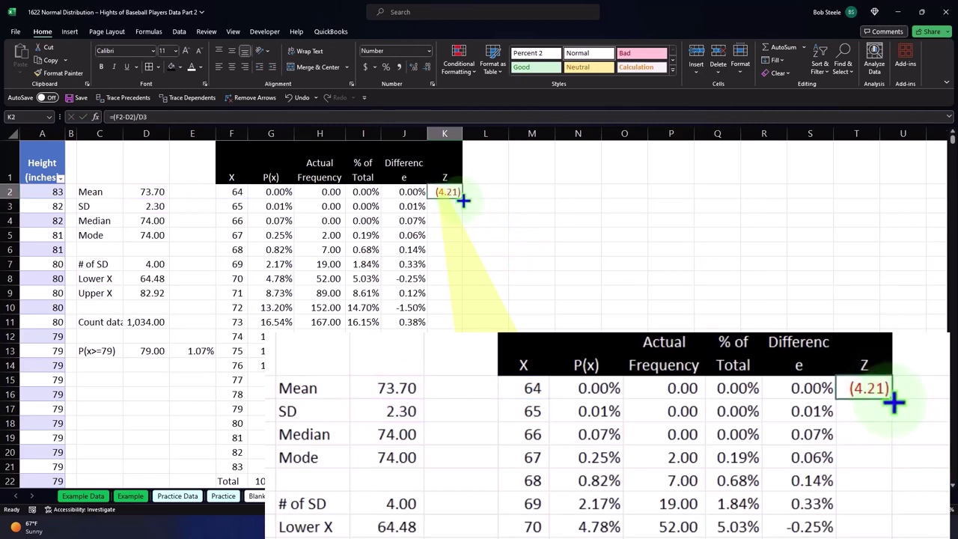
{"action": "double_click", "coordinate": [462, 200]}
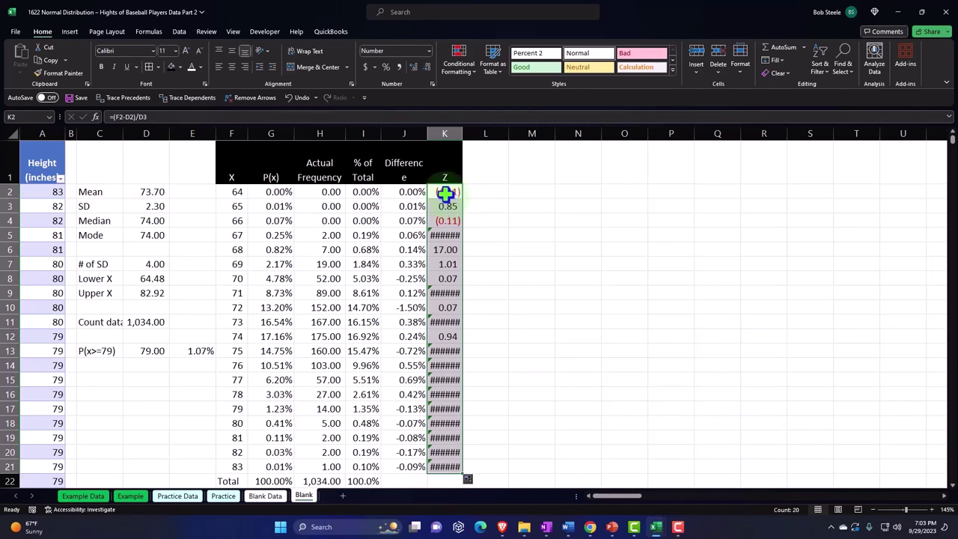
Make the mean and SD references absolute in K2, as =(F2-$D$2)/$D$3, and refill the formula down to K21.
{"action": "double_click", "coordinate": [445, 191]}
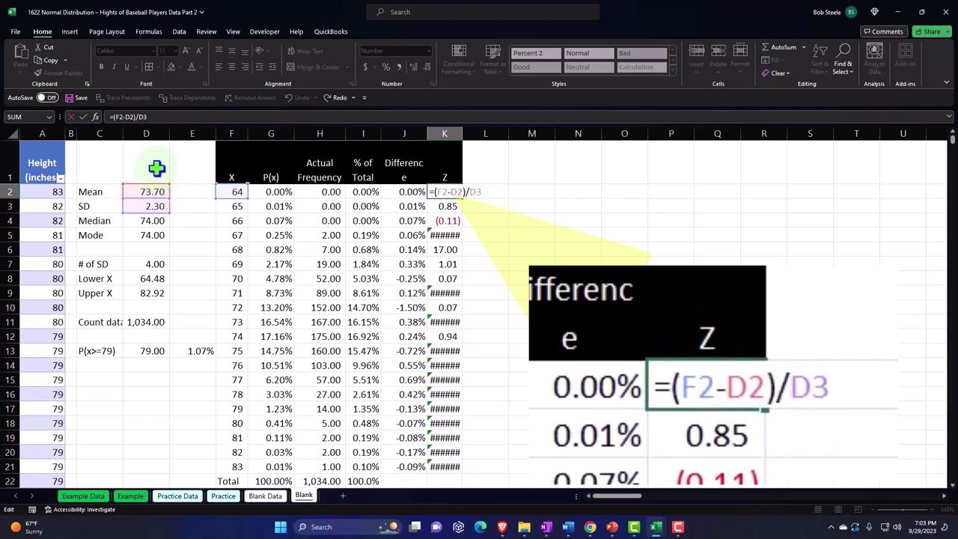
{"action": "left_click", "coordinate": [457, 192]}
{"action": "key", "text": "F4"}
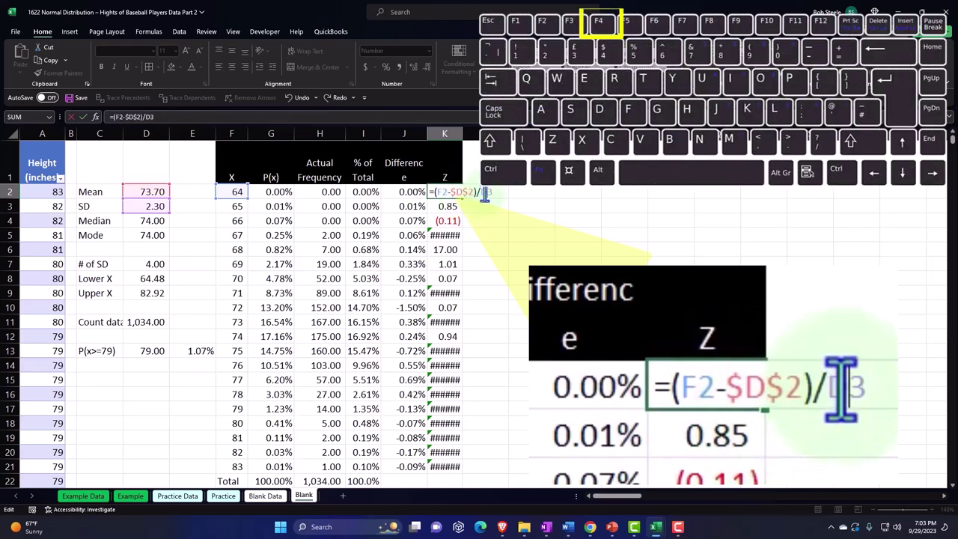
{"action": "key", "text": "F4"}
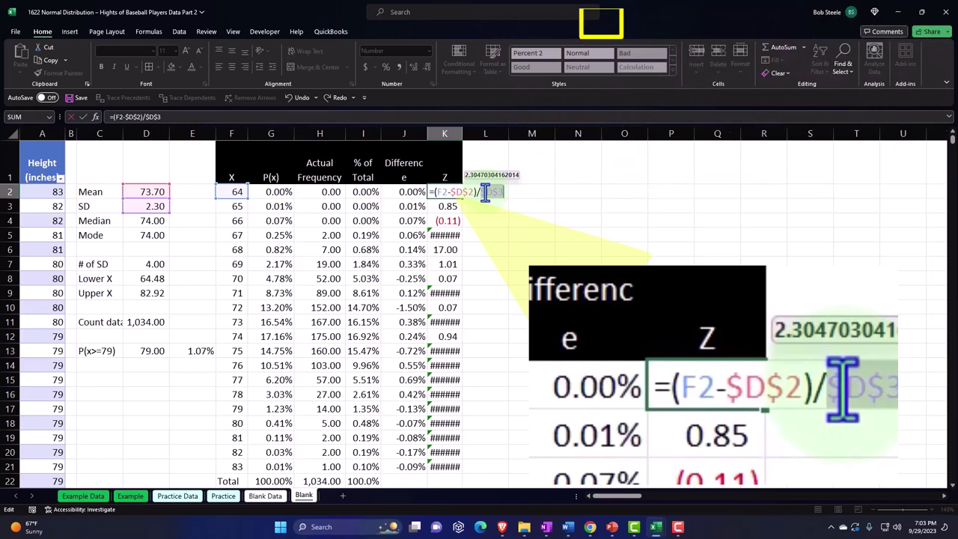
{"action": "key", "text": "Return"}
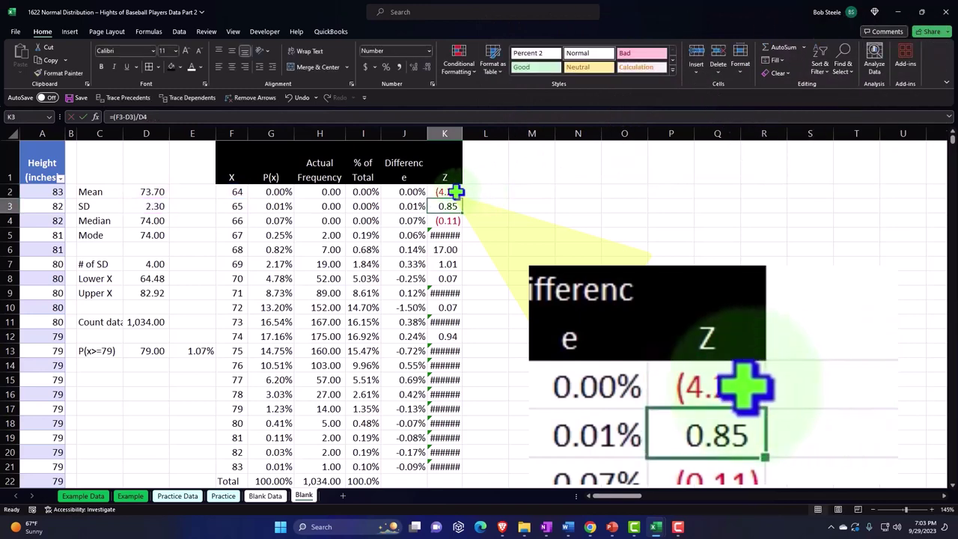
{"action": "left_click", "coordinate": [452, 192]}
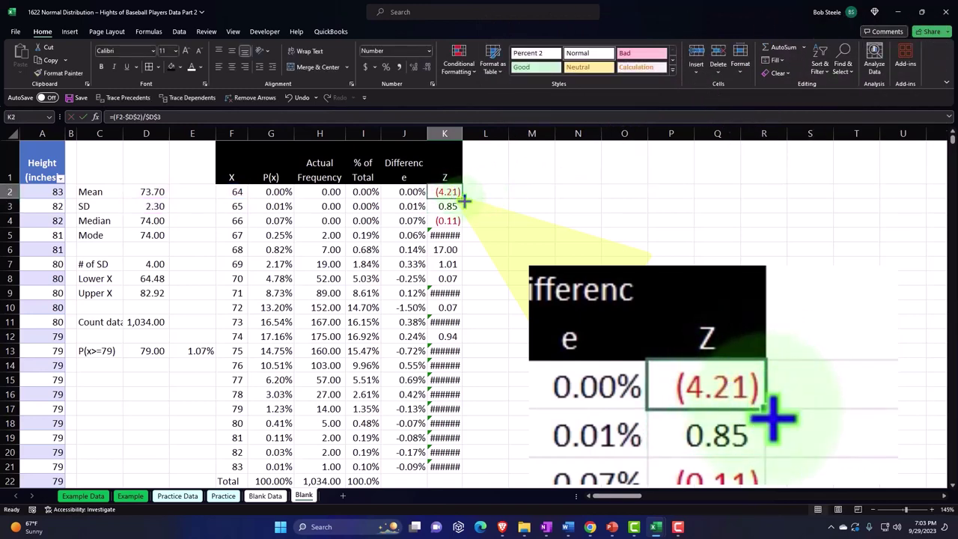
{"action": "double_click", "coordinate": [463, 199]}
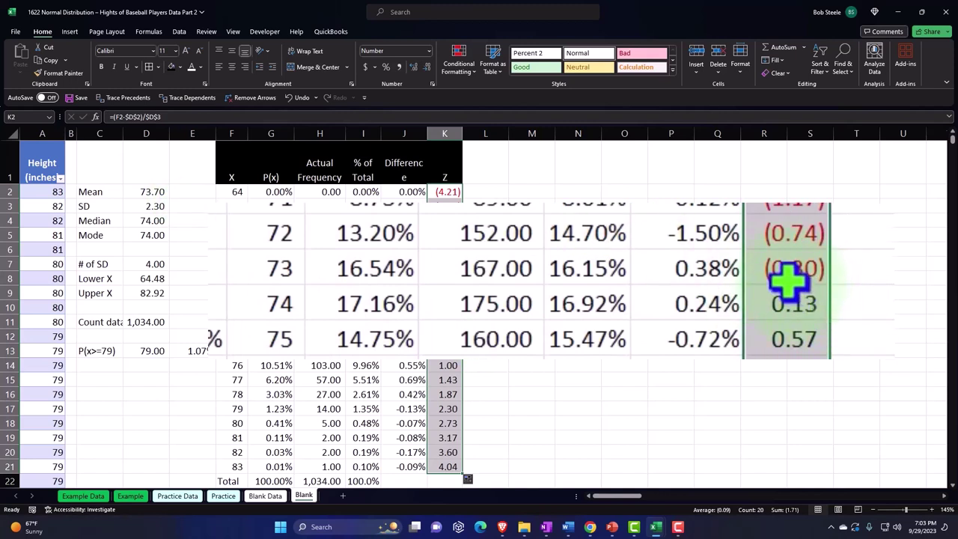
{"action": "left_click_drag", "start_coordinate": [787, 277], "coordinate": [788, 303]}
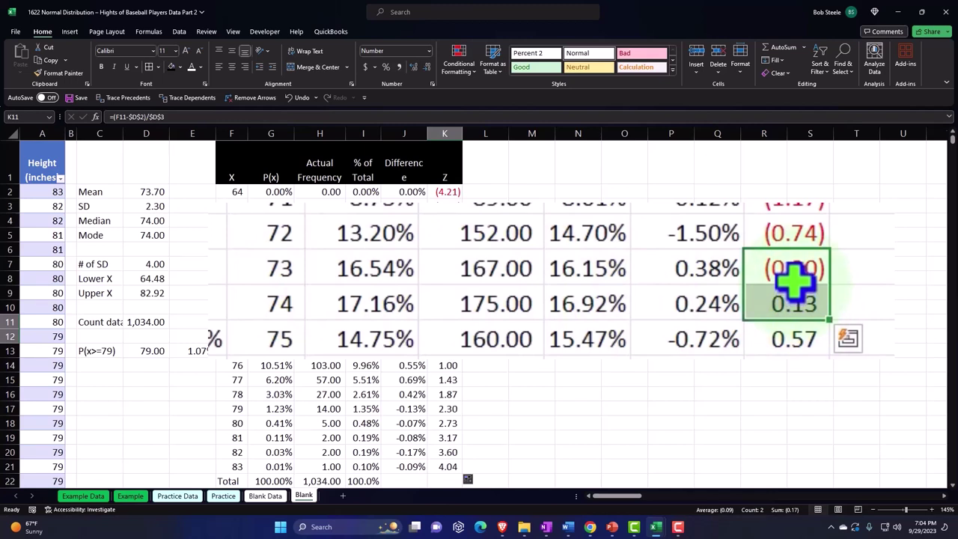
Link the header cell L1 to the dynamic probability label with the formula =C13.
{"action": "left_click", "coordinate": [488, 159]}
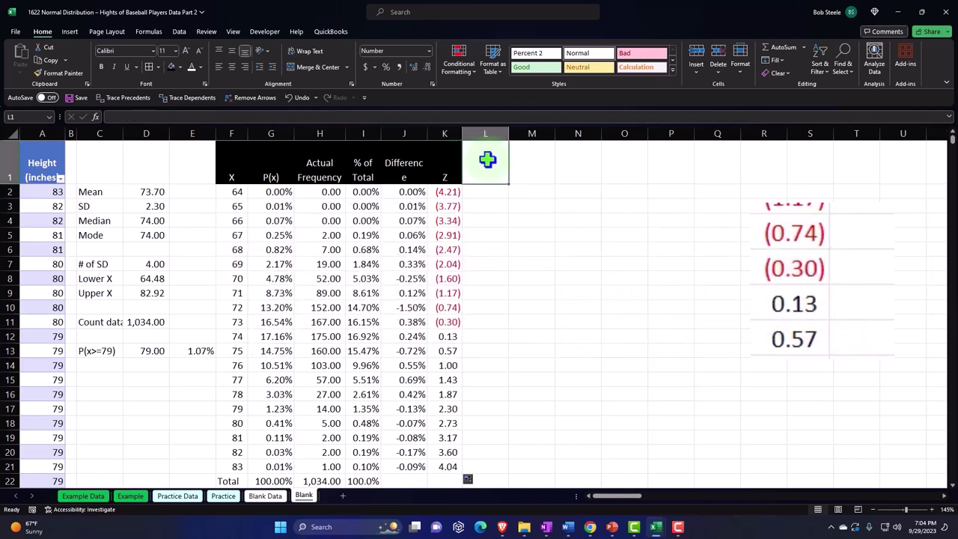
{"action": "type", "text": "="}
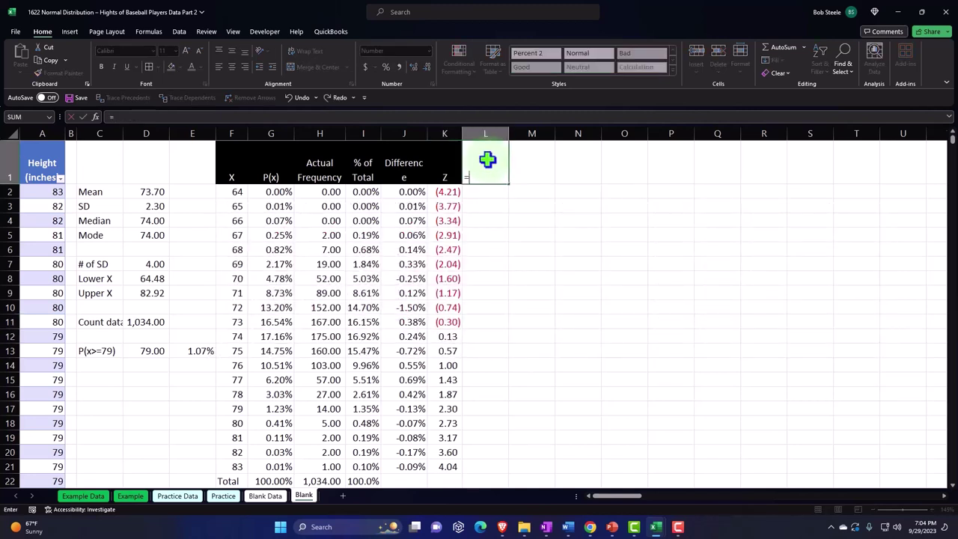
{"action": "key", "text": "Down"}
{"action": "key", "text": "Down"}
{"action": "key", "text": "Down"}
{"action": "key", "text": "Down"}
{"action": "key", "text": "Down"}
{"action": "key", "text": "Down"}
{"action": "key", "text": "Down"}
{"action": "key", "text": "Down"}
{"action": "key", "text": "Down"}
{"action": "key", "text": "Down"}
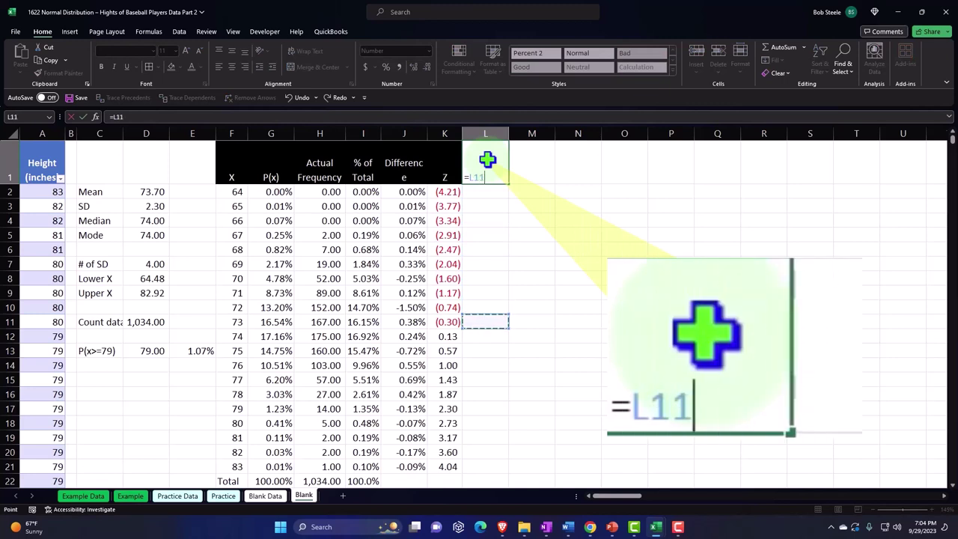
{"action": "key", "text": "Left"}
{"action": "key", "text": "Left"}
{"action": "key", "text": "Left"}
{"action": "key", "text": "Left"}
{"action": "key", "text": "Left"}
{"action": "key", "text": "Left"}
{"action": "key", "text": "Left"}
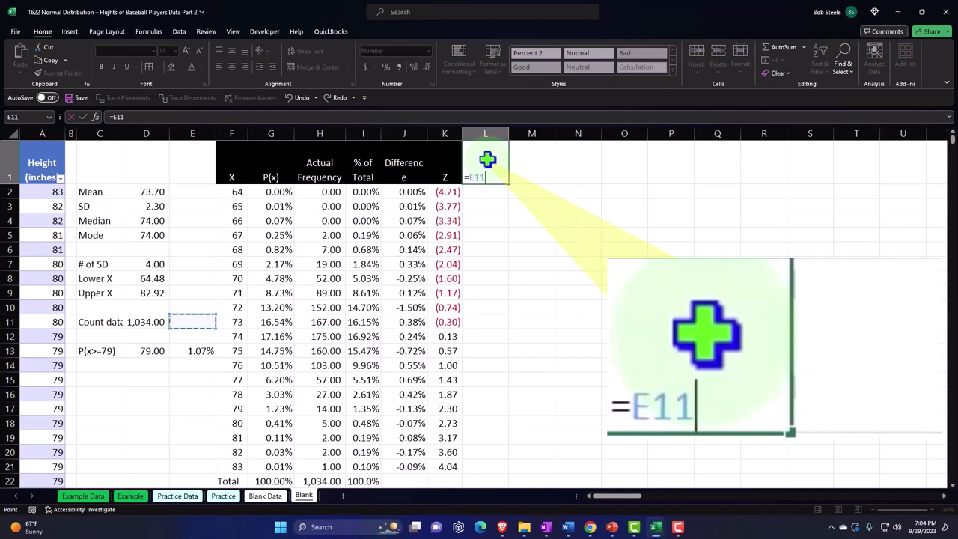
{"action": "key", "text": "Left"}
{"action": "key", "text": "Left"}
{"action": "key", "text": "Down"}
{"action": "key", "text": "Down"}
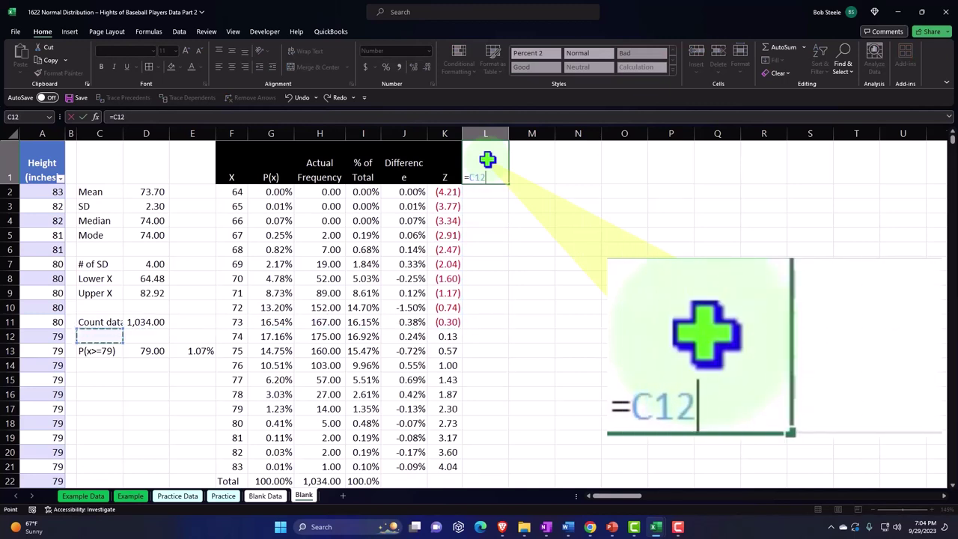
{"action": "key", "text": "Return"}
Format the linked header in L1 with black fill and white centered text.
{"action": "left_click", "coordinate": [487, 159]}
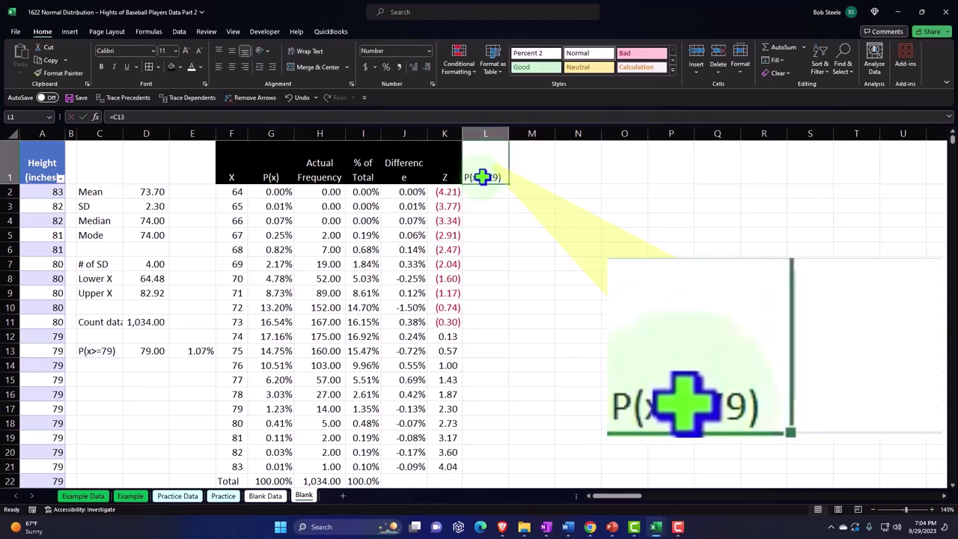
{"action": "right_click", "coordinate": [490, 177]}
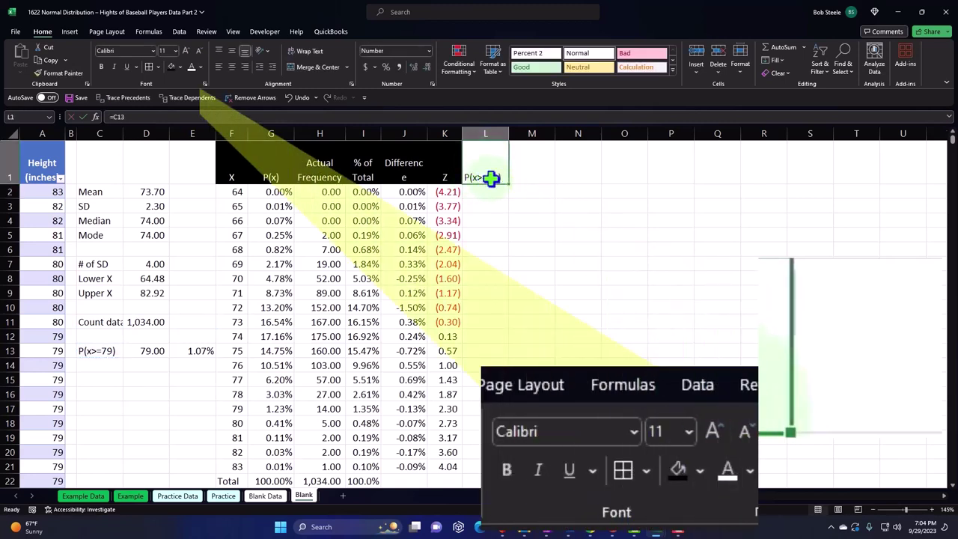
{"action": "left_click", "coordinate": [172, 68]}
{"action": "left_click", "coordinate": [192, 66]}
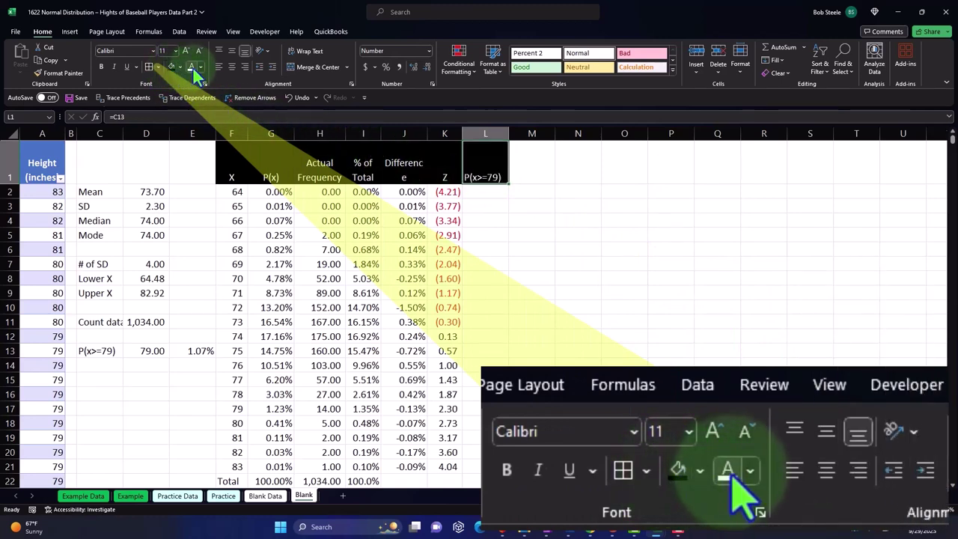
{"action": "left_click", "coordinate": [234, 65]}
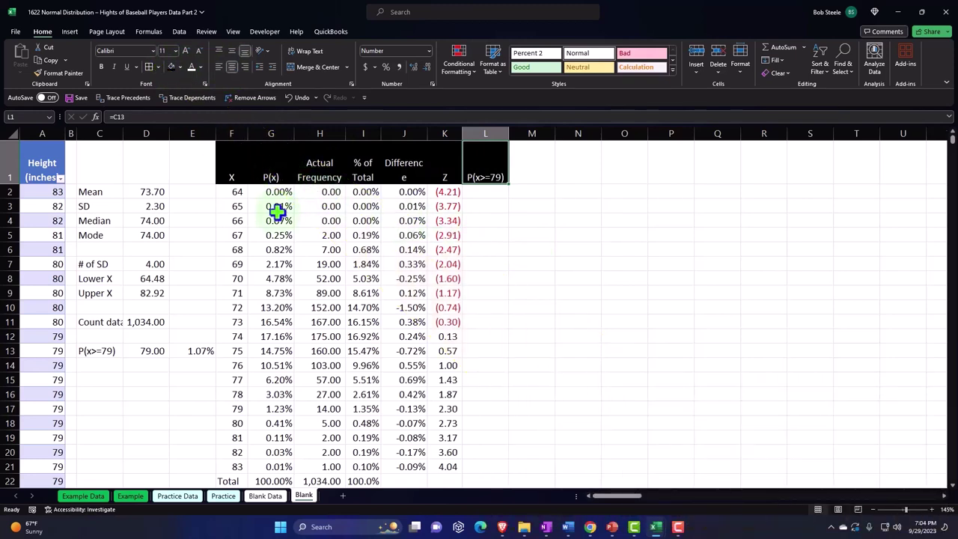
Insert a 2-D area chart of the P(x) column from G1 to G21, excluding the total row.
{"action": "left_click_drag", "start_coordinate": [271, 180], "coordinate": [273, 193]}
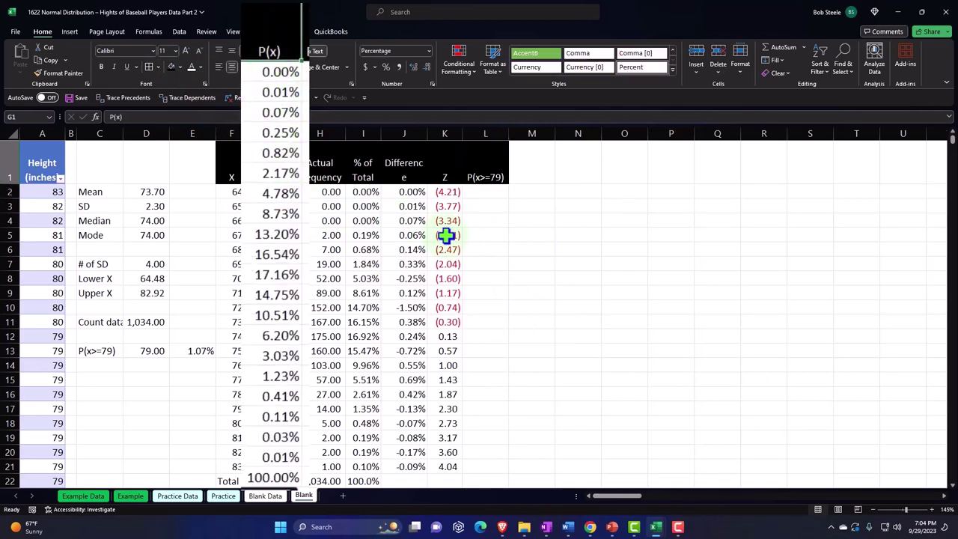
{"action": "key", "text": "ctrl+shift+Down"}
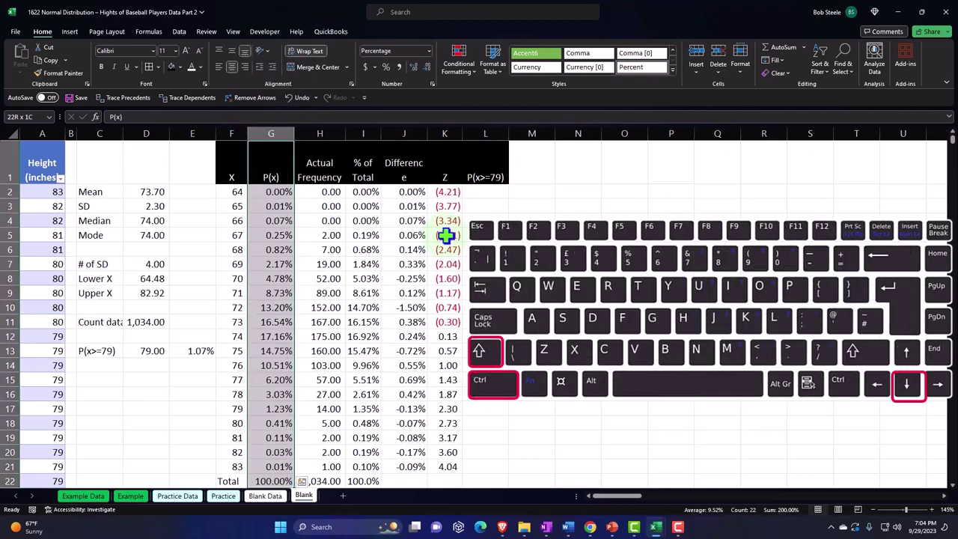
{"action": "key", "text": "shift+Up"}
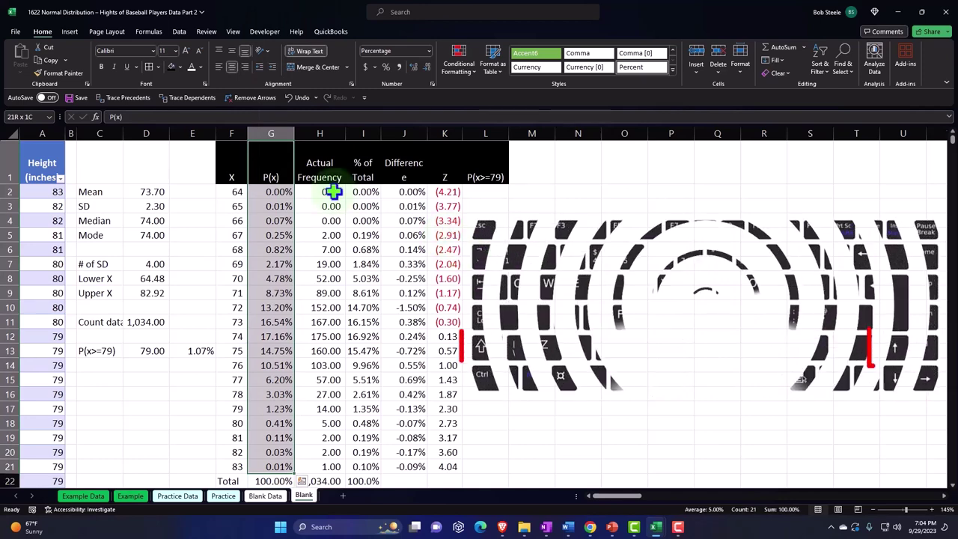
{"action": "left_click", "coordinate": [69, 31]}
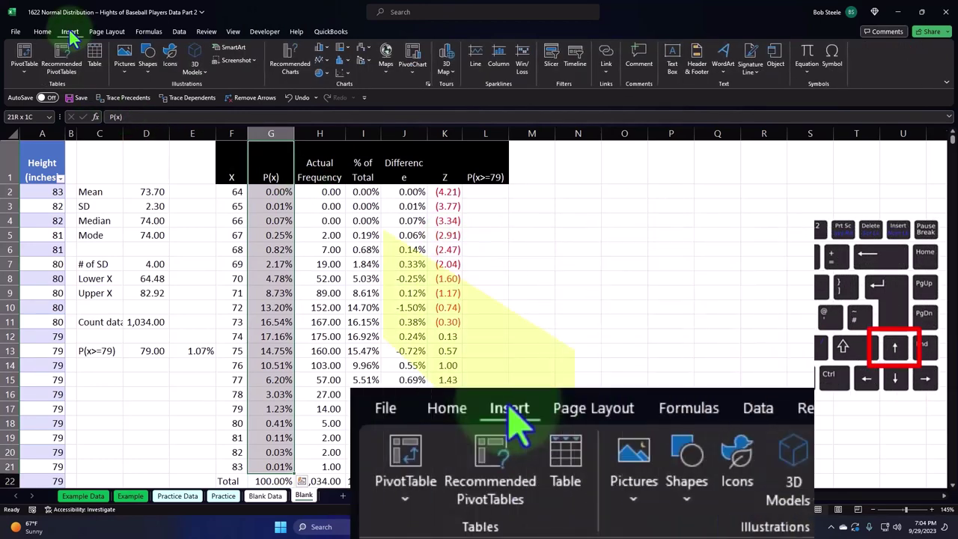
{"action": "left_click", "coordinate": [326, 59]}
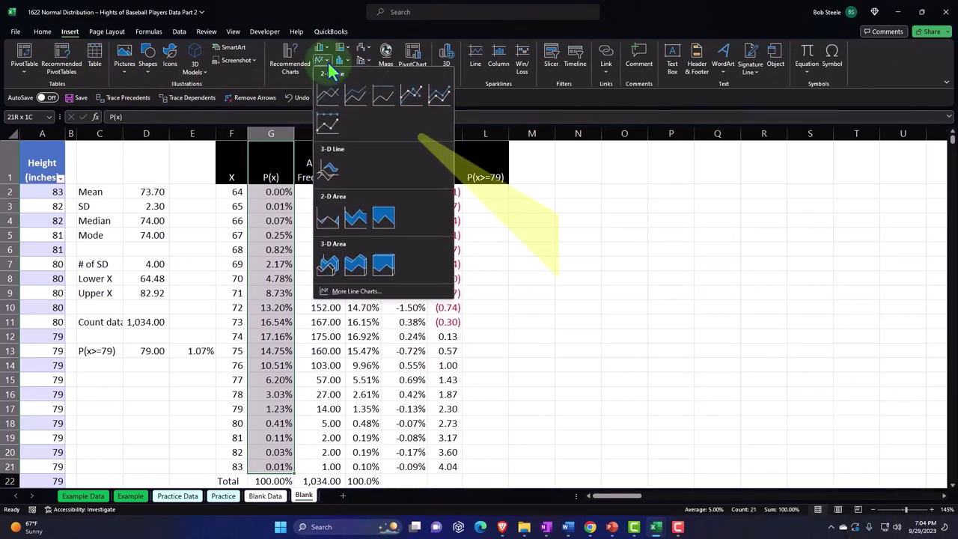
{"action": "left_click", "coordinate": [327, 220]}
Move the area chart clear of the data table, enlarge it slightly and delete its P(x) title.
{"action": "left_click_drag", "start_coordinate": [337, 232], "coordinate": [553, 226]}
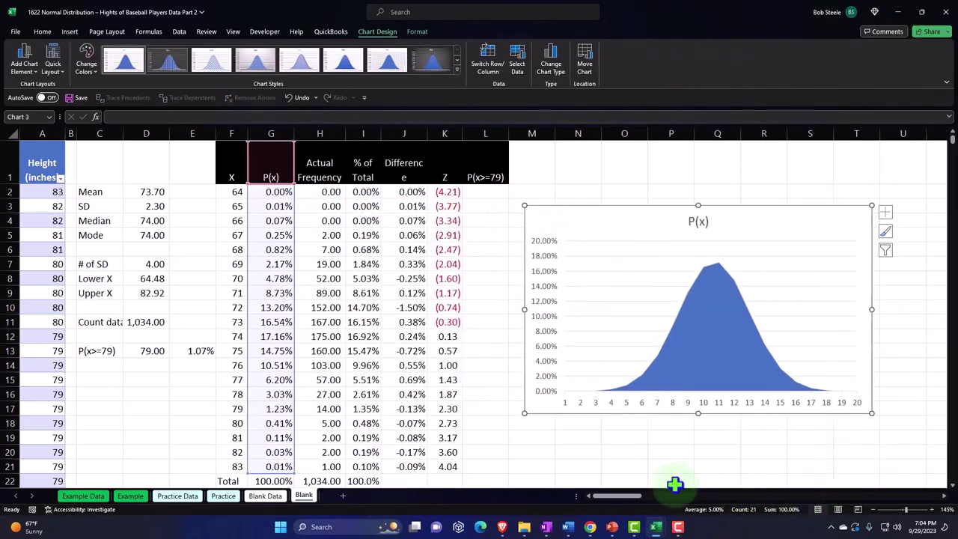
{"action": "left_click_drag", "start_coordinate": [872, 412], "coordinate": [928, 418]}
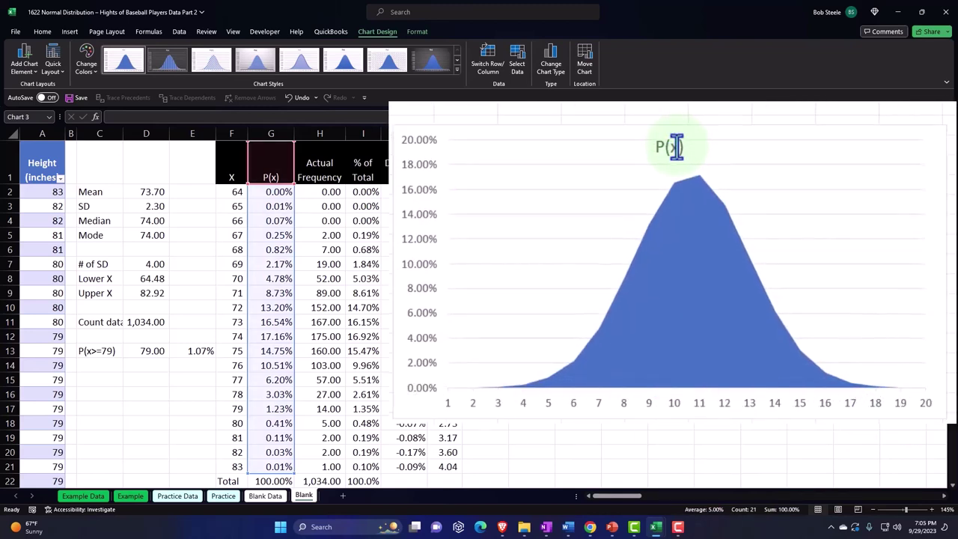
{"action": "left_click", "coordinate": [675, 147]}
{"action": "key", "text": "Delete"}
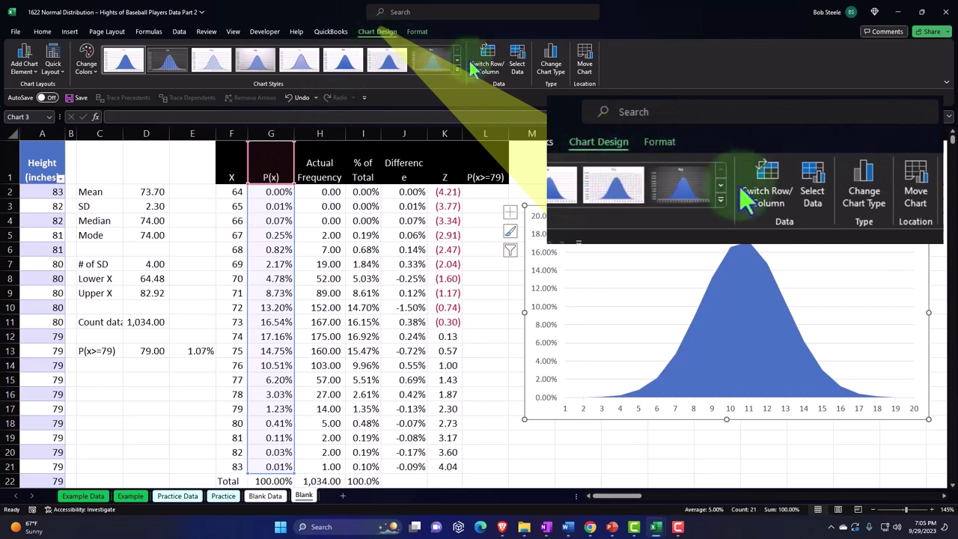
Set the chart's horizontal axis labels to the X values in F2:F21 and nudge the chart away from the table.
{"action": "left_click", "coordinate": [517, 59]}
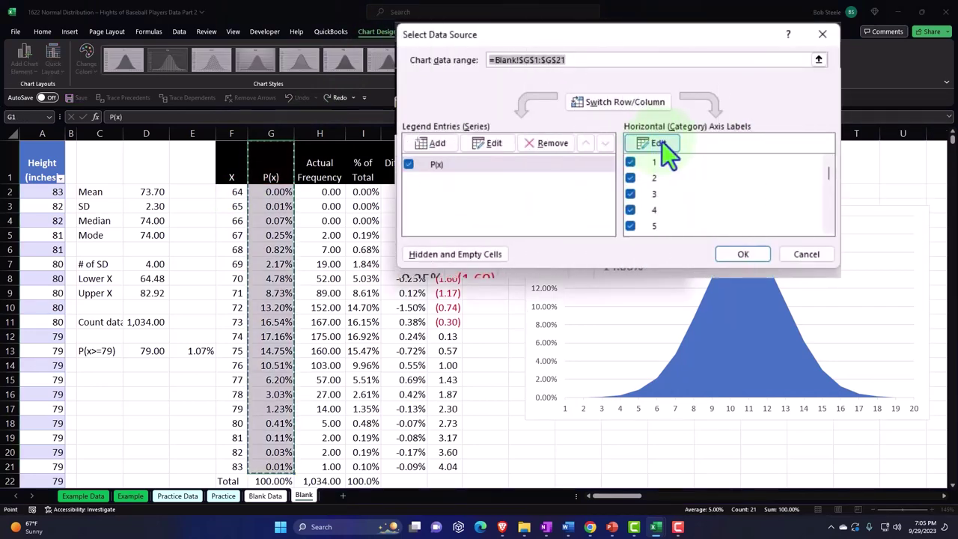
{"action": "left_click", "coordinate": [662, 141]}
{"action": "left_click", "coordinate": [730, 167]}
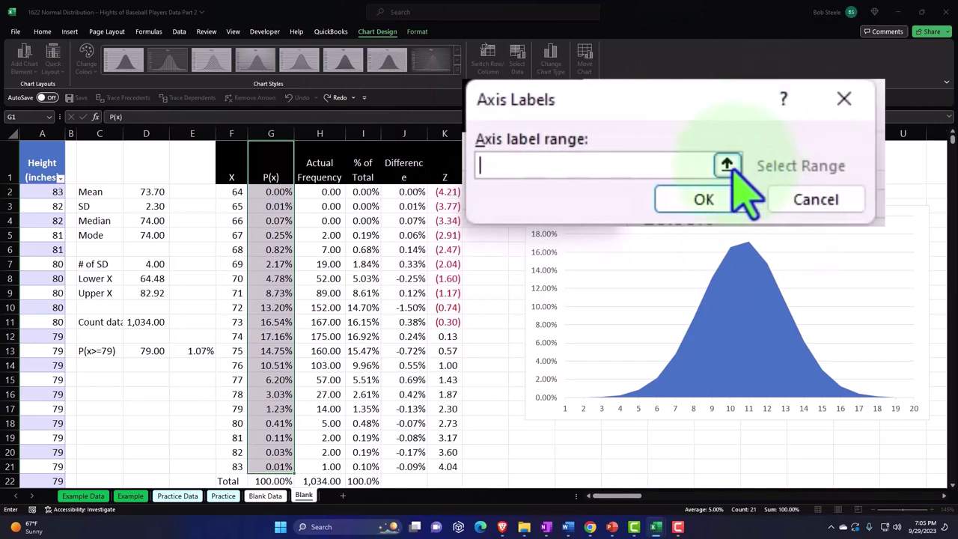
{"action": "left_click", "coordinate": [233, 189]}
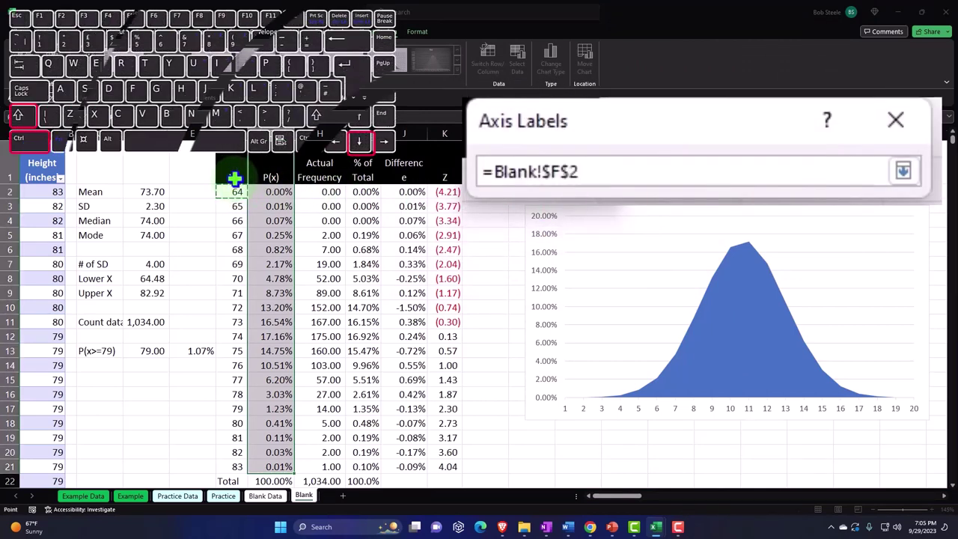
{"action": "key", "text": "ctrl+shift+Down"}
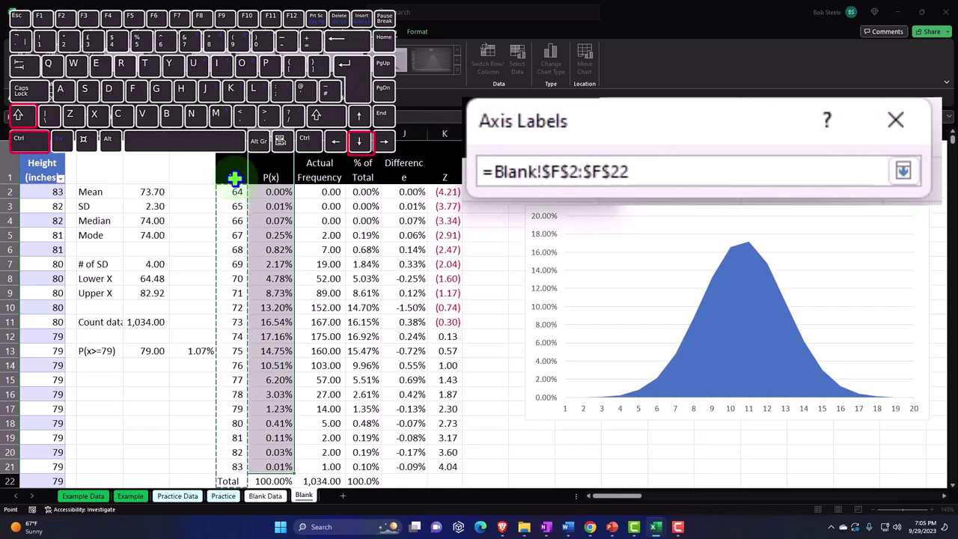
{"action": "key", "text": "shift+Up"}
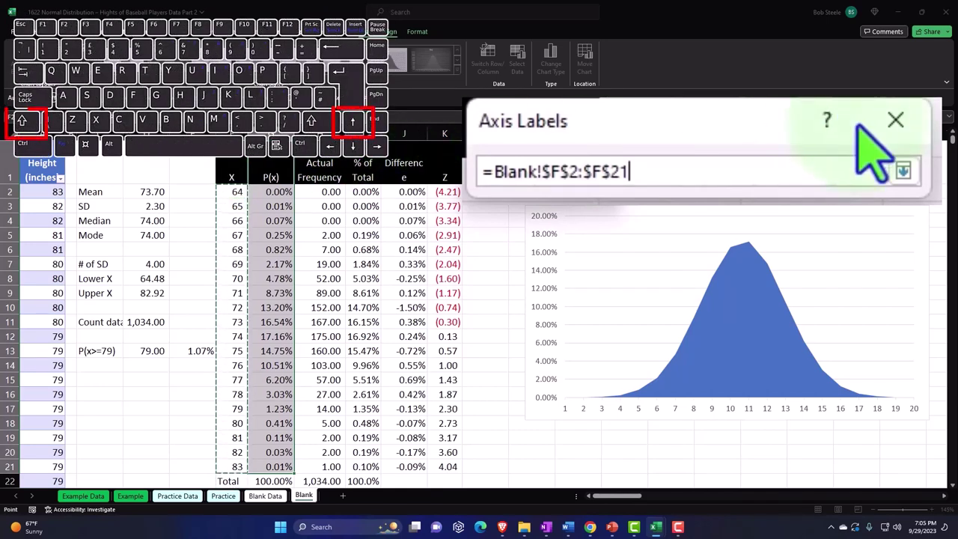
{"action": "left_click", "coordinate": [561, 209]}
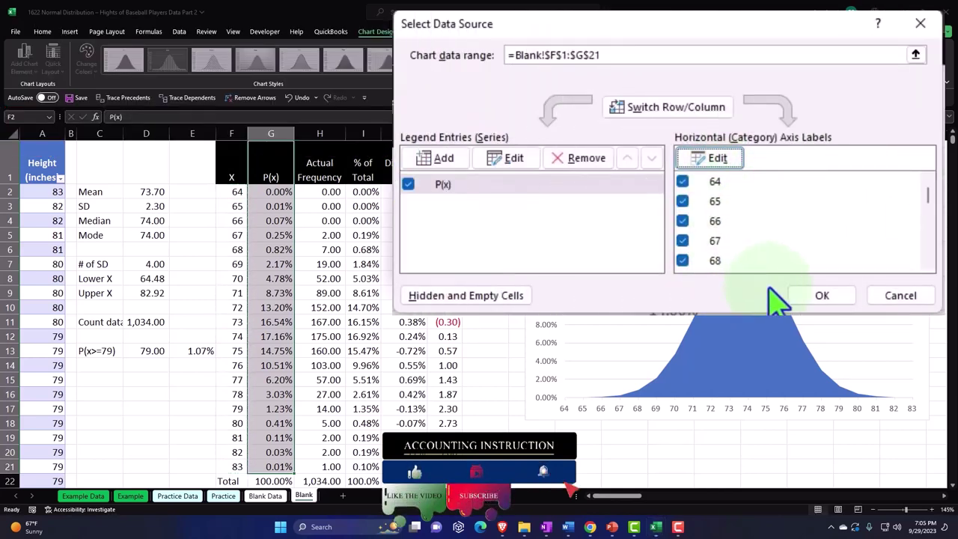
{"action": "left_click", "coordinate": [816, 296]}
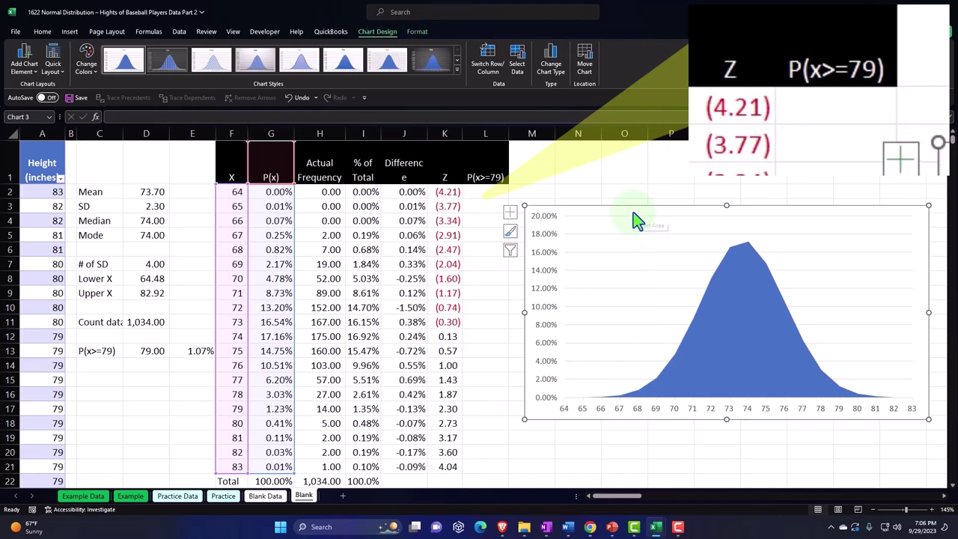
{"action": "left_click_drag", "start_coordinate": [633, 212], "coordinate": [642, 207]}
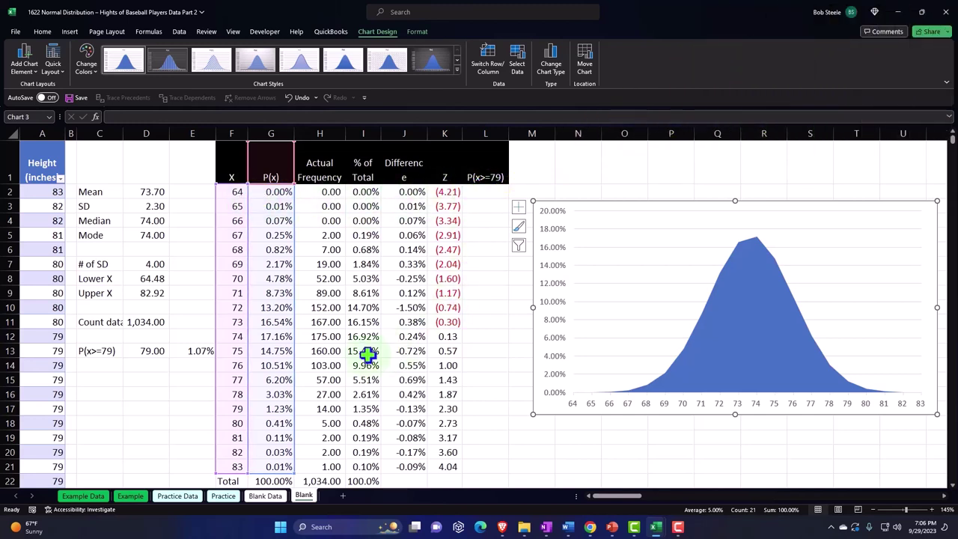
Try filling L17:L21 with direct references to the P(x) values, starting from =G17, and clear those cells again.
{"action": "left_click_drag", "start_coordinate": [237, 351], "coordinate": [445, 464]}
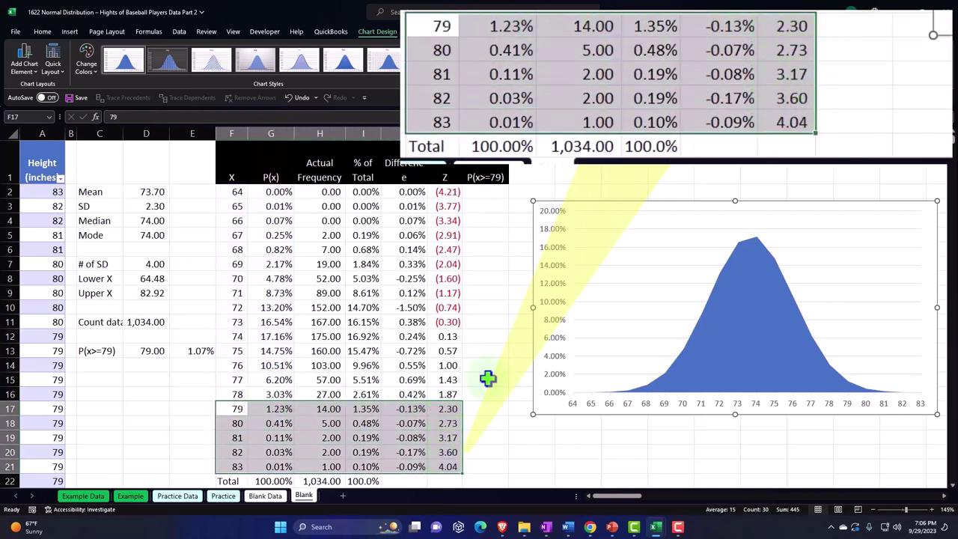
{"action": "left_click_drag", "start_coordinate": [484, 190], "coordinate": [480, 409]}
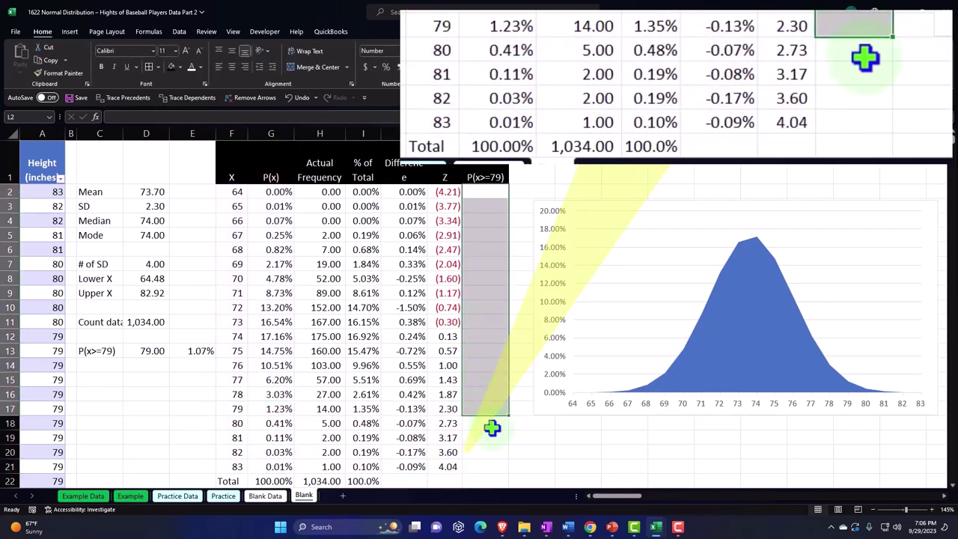
{"action": "left_click", "coordinate": [484, 408]}
{"action": "type", "text": "="}
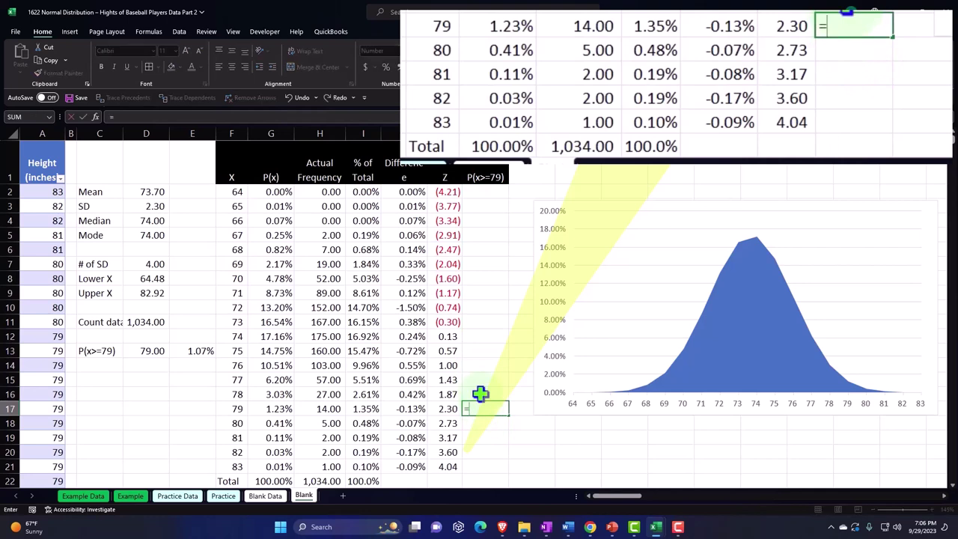
{"action": "key", "text": "Left"}
{"action": "key", "text": "Left"}
{"action": "key", "text": "Left"}
{"action": "key", "text": "Left"}
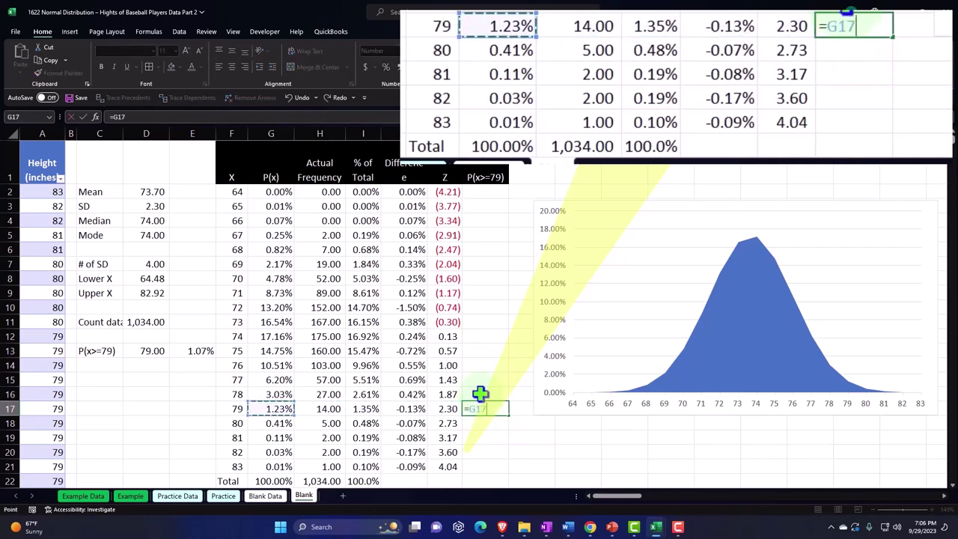
{"action": "key", "text": "Return"}
{"action": "left_click", "coordinate": [498, 416]}
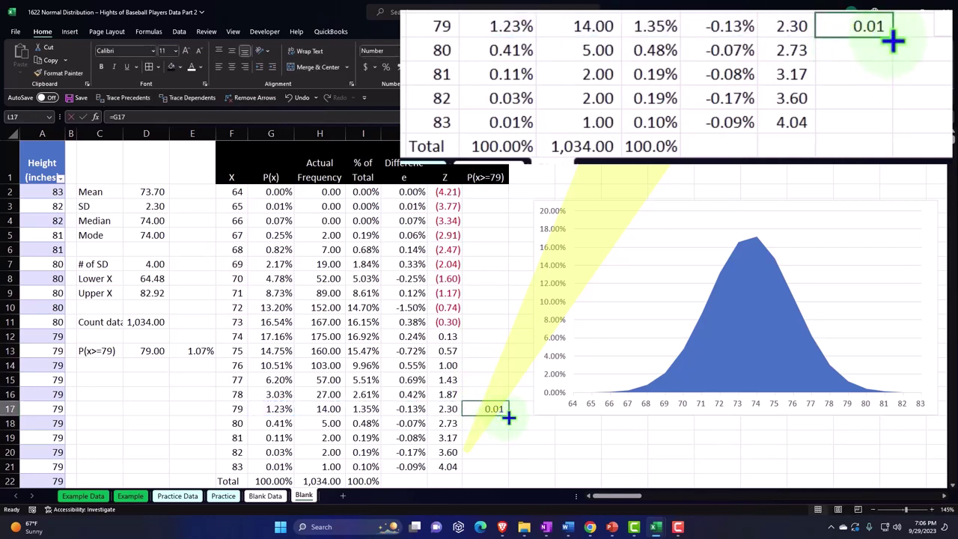
{"action": "left_click_drag", "start_coordinate": [508, 414], "coordinate": [500, 467]}
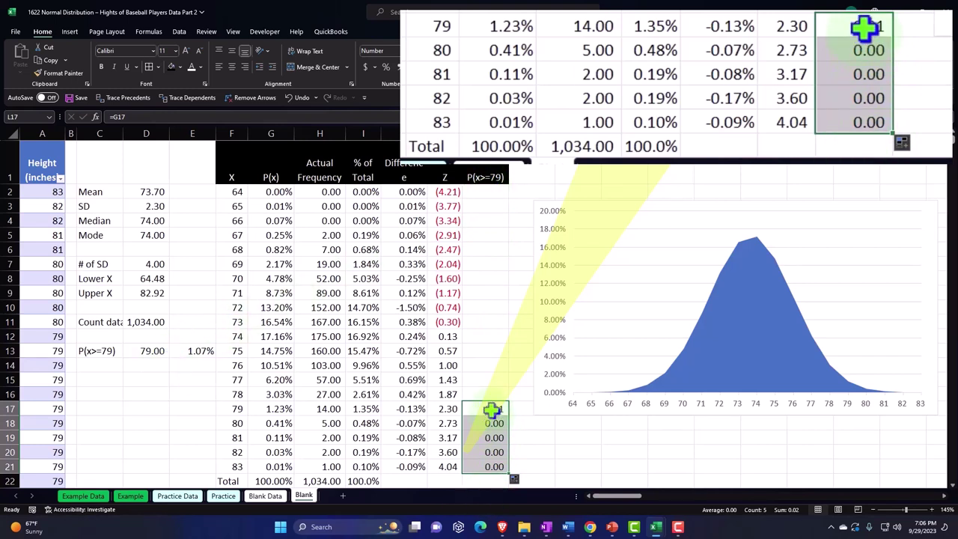
{"action": "key", "text": "Delete"}
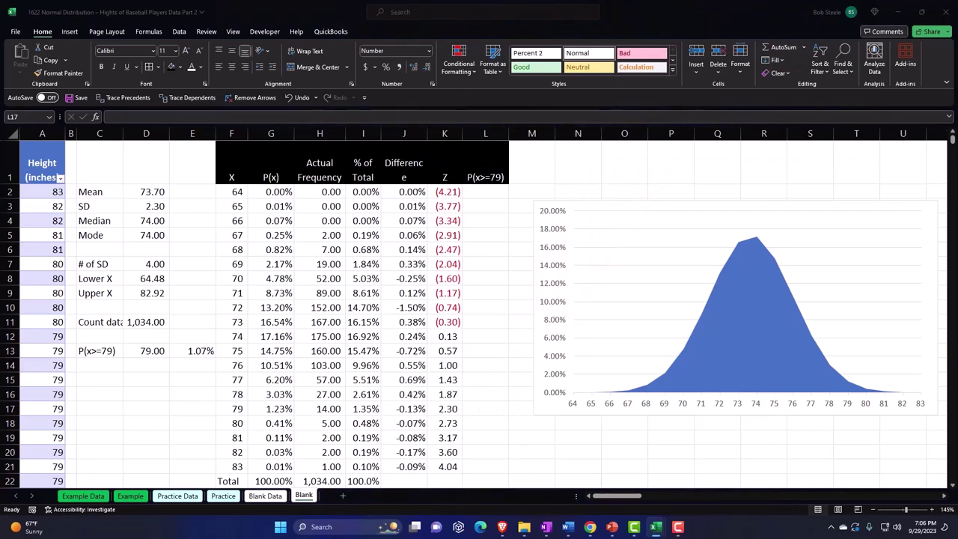
Enter the conditional formula =IF(F2>=$D$13,G2,"") in L2 of the P(x>=79) column.
{"action": "left_click", "coordinate": [493, 191]}
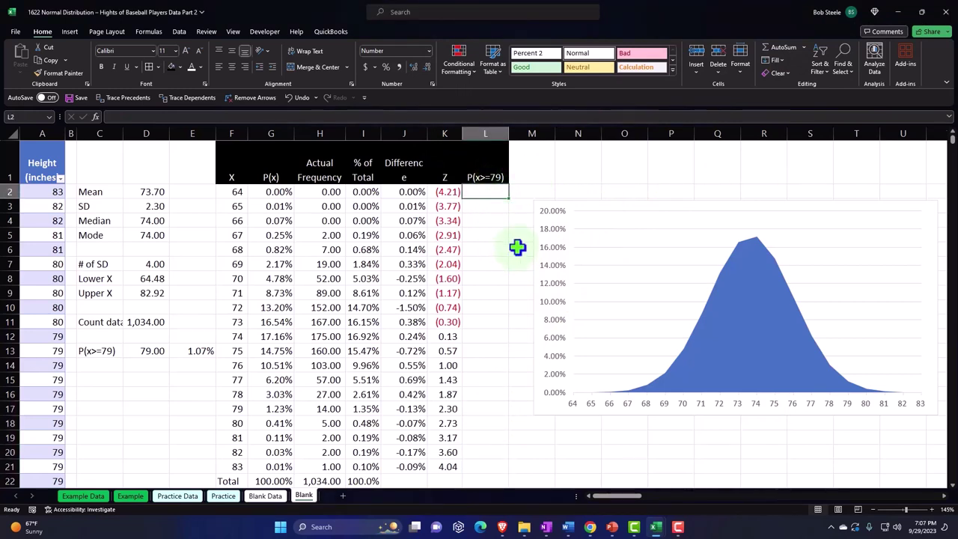
{"action": "type", "text": "="}
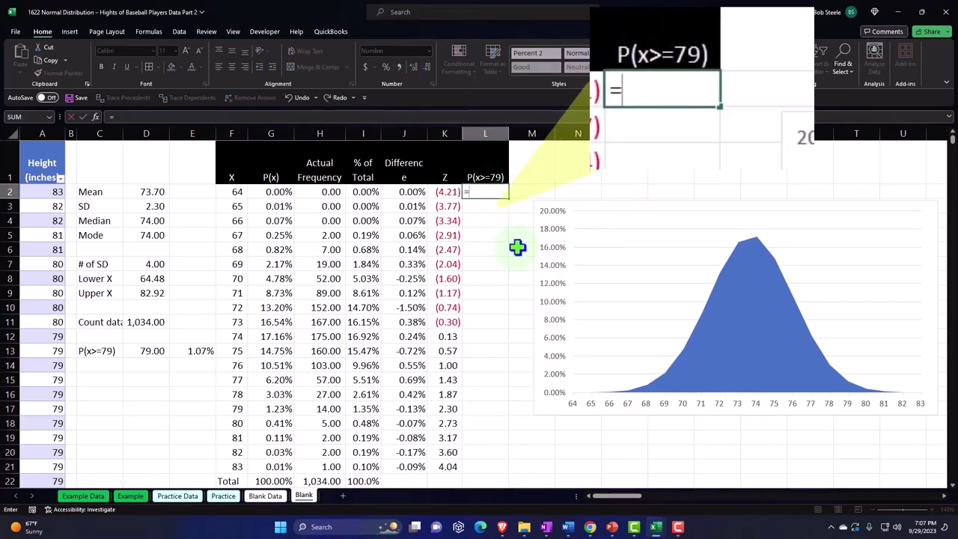
{"action": "type", "text": "if("}
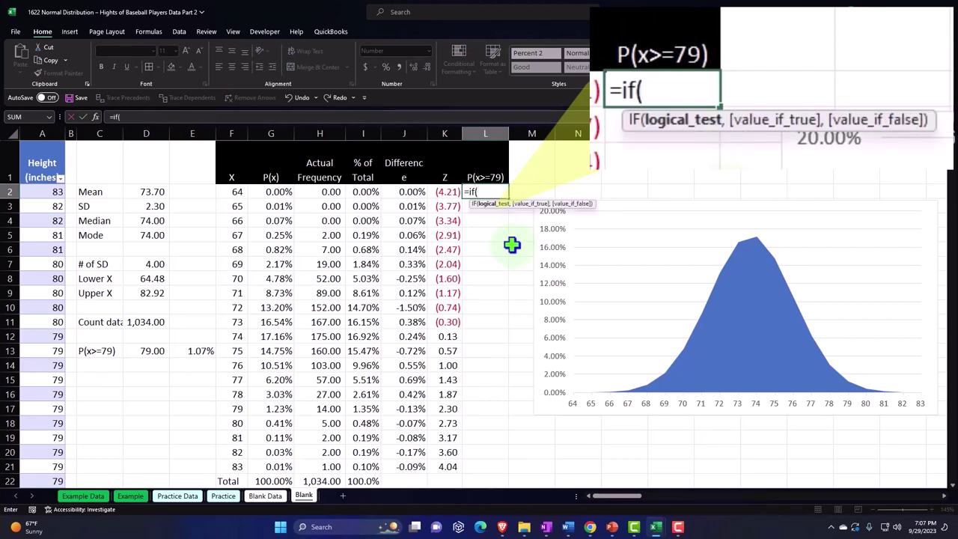
{"action": "left_click", "coordinate": [232, 192]}
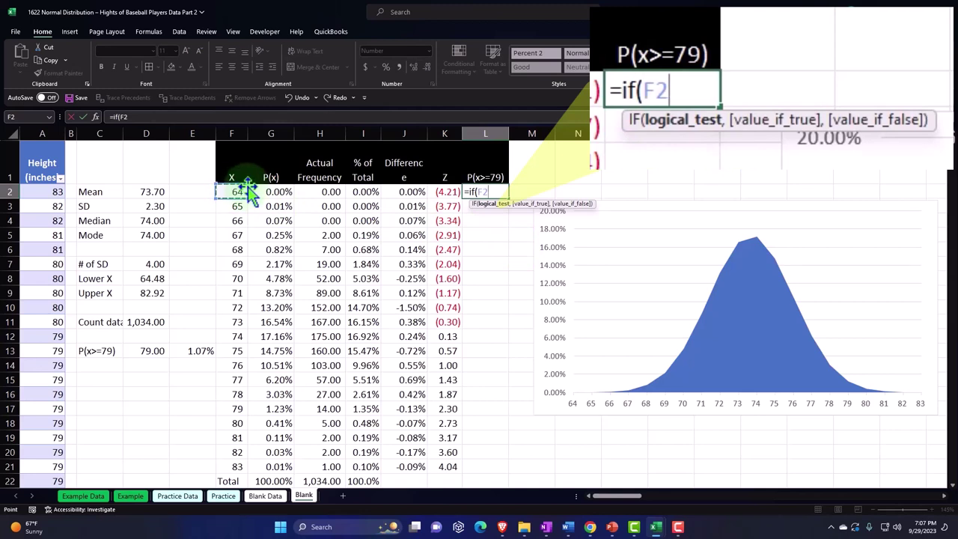
{"action": "type", "text": ">="}
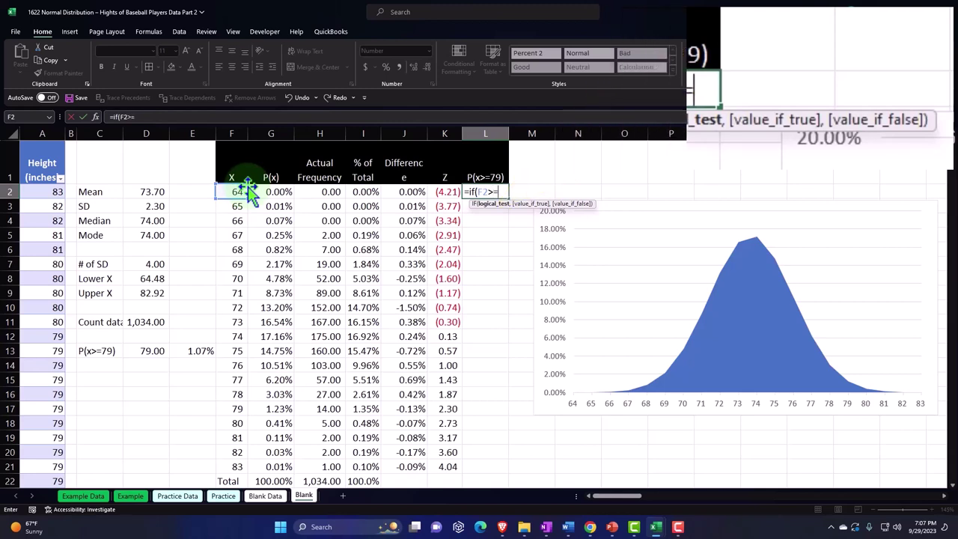
{"action": "left_click", "coordinate": [144, 349]}
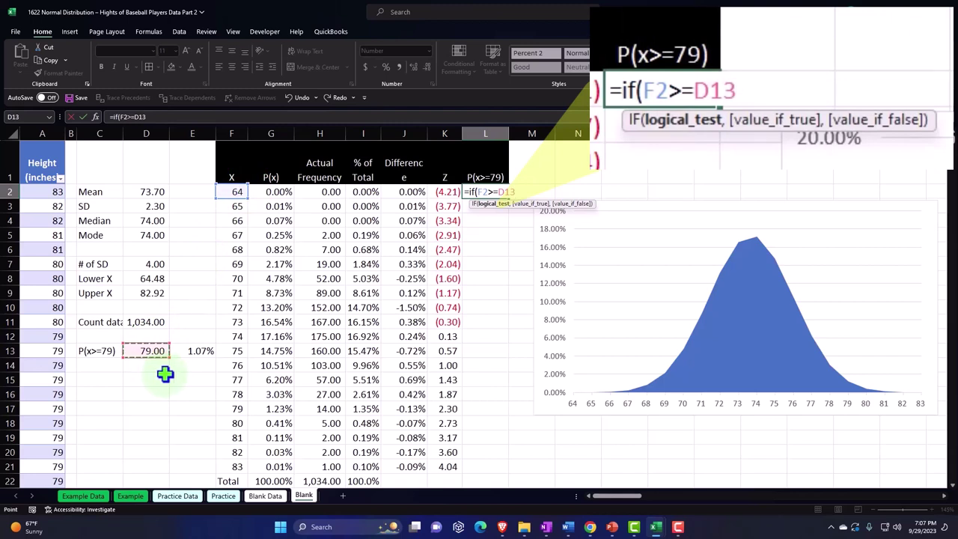
{"action": "key", "text": "F4"}
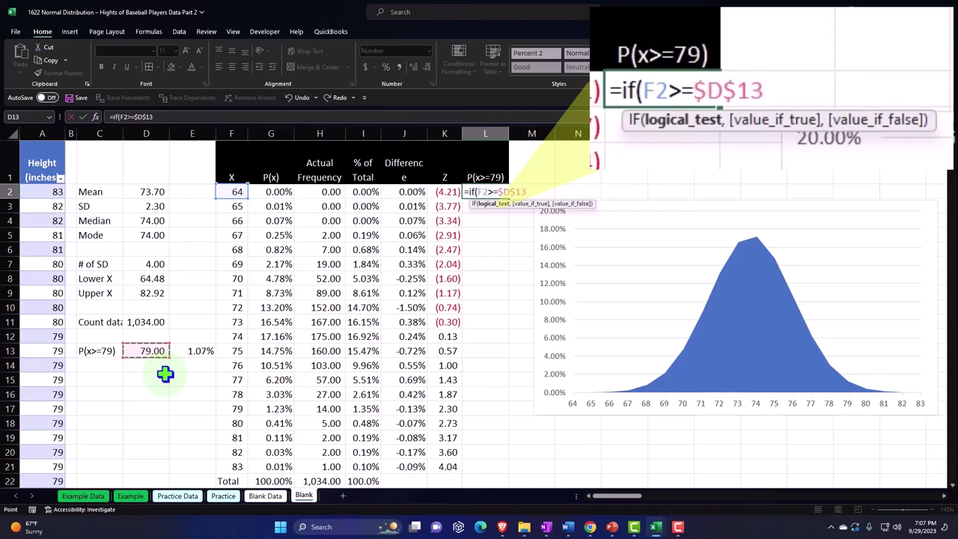
{"action": "type", "text": ","}
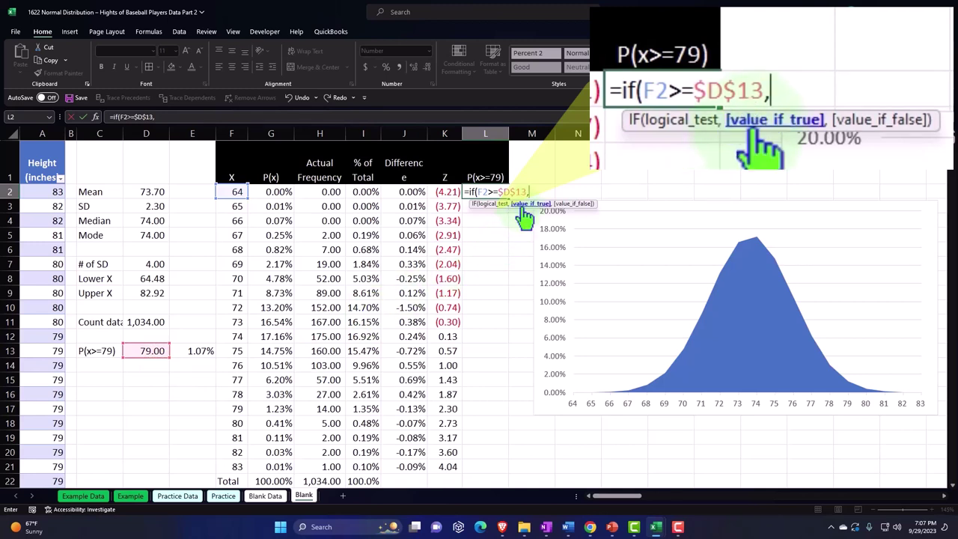
{"action": "left_click", "coordinate": [280, 192]}
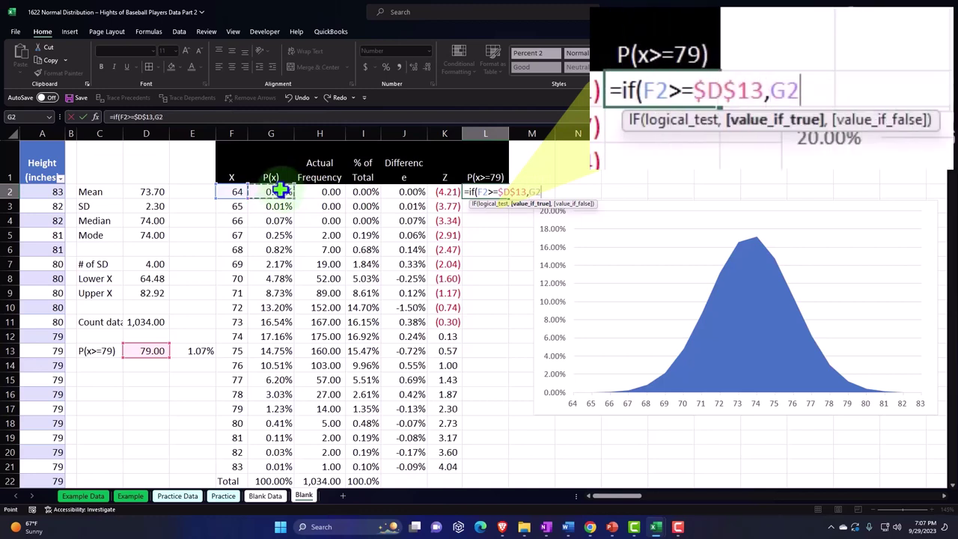
{"action": "type", "text": ","}
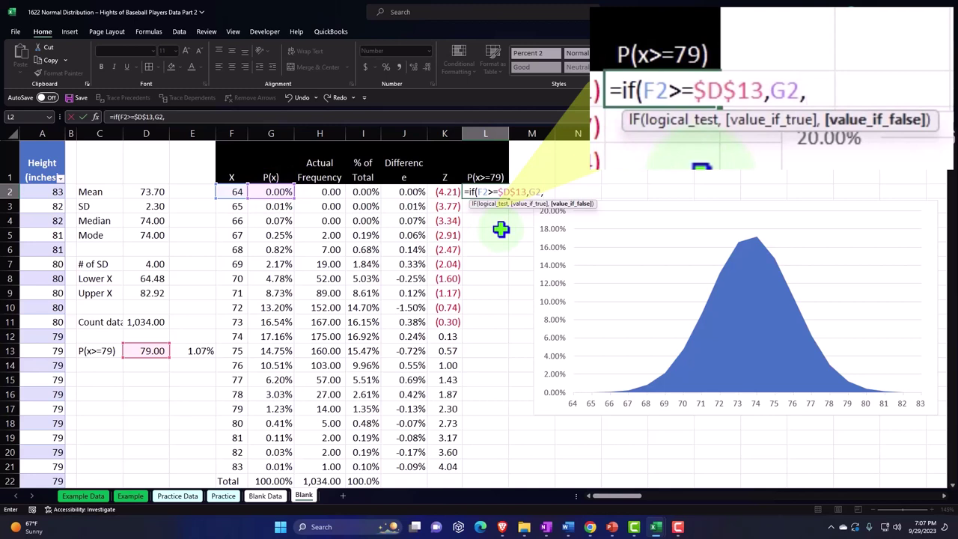
{"action": "type", "text": "\"\""}
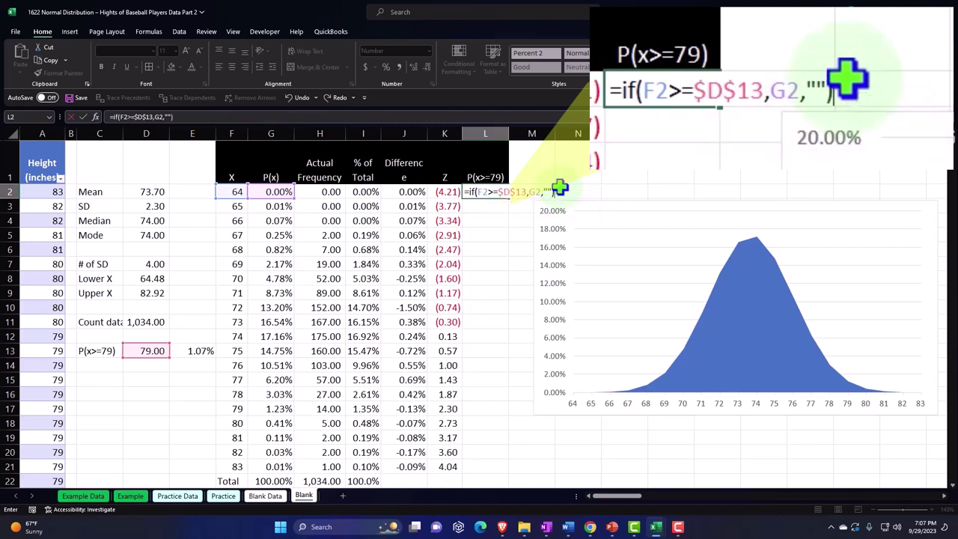
{"action": "key", "text": "Return"}
{"action": "left_click", "coordinate": [494, 192]}
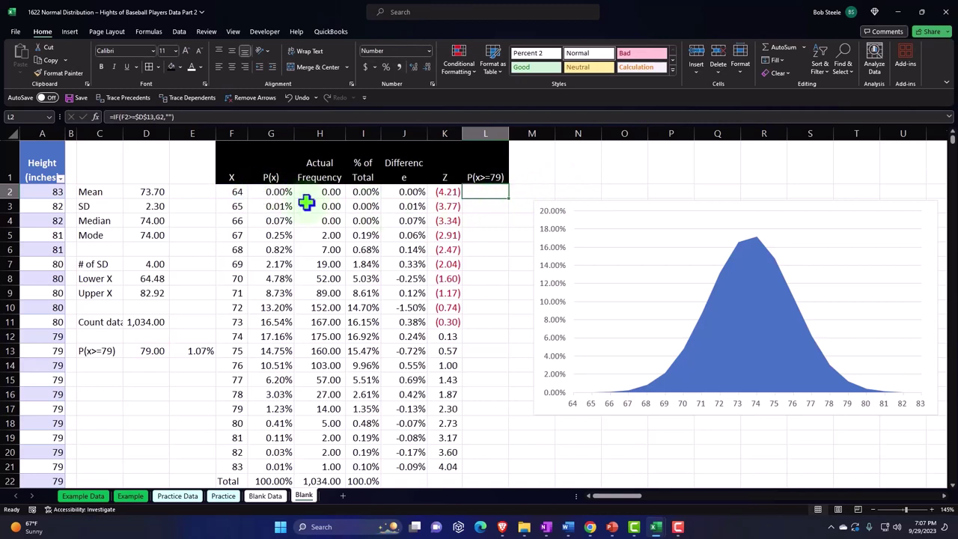
Fill the conditional P(x>=79) formula down through L21 and format the column as percentages with one decimal place.
{"action": "double_click", "coordinate": [508, 200]}
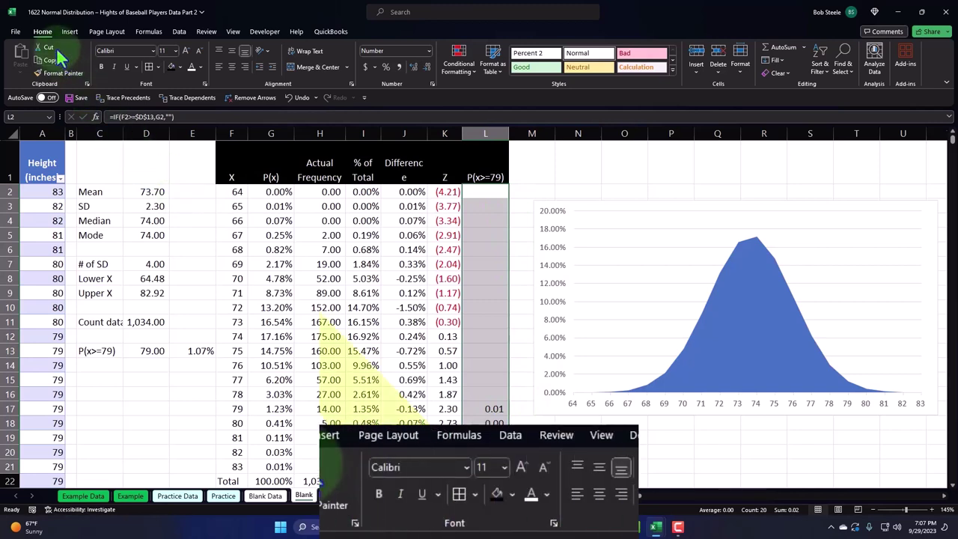
{"action": "left_click", "coordinate": [385, 67]}
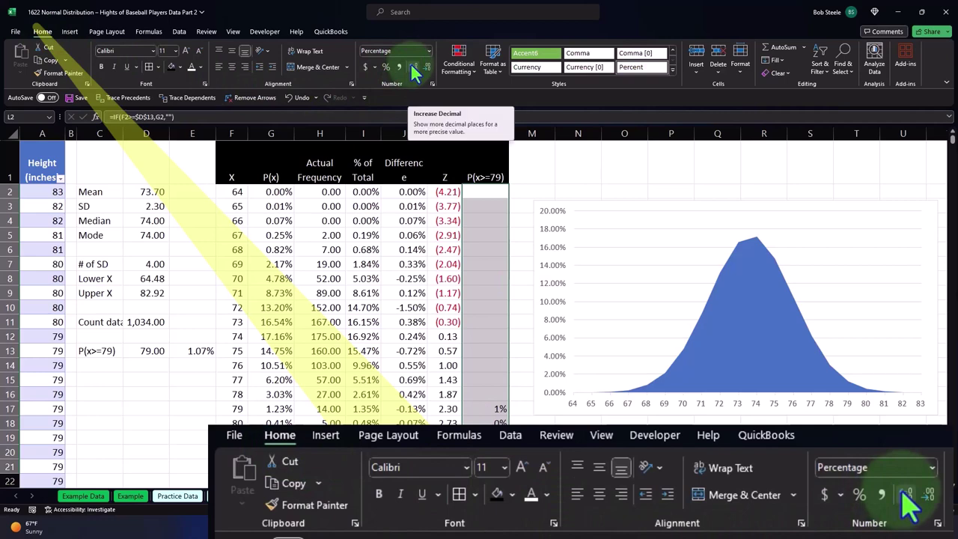
{"action": "left_click", "coordinate": [412, 67]}
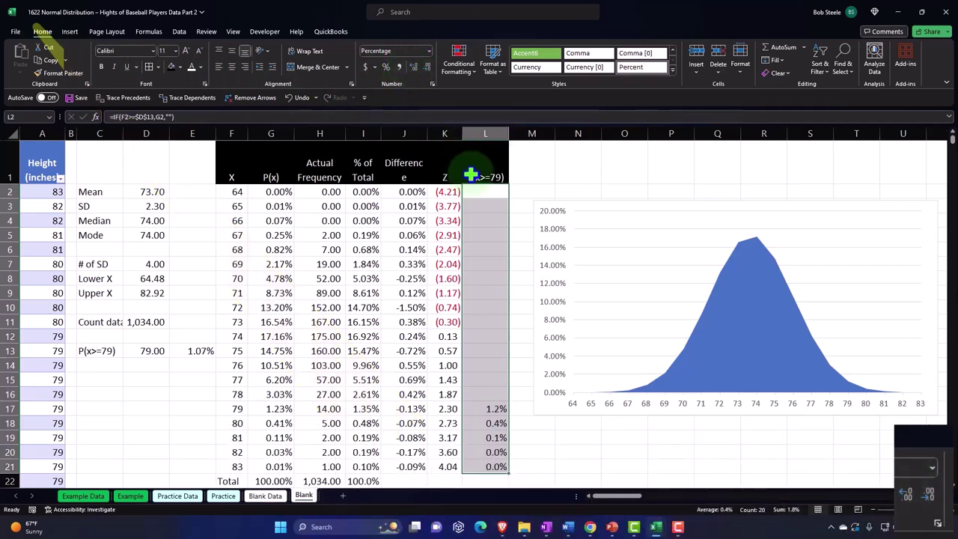
Total the P(x>=79) column in L22 with =SUM(L2:L21) and format the total as a percentage.
{"action": "scroll", "coordinate": [516, 314], "scroll_direction": "down", "scroll_amount": 1}
{"action": "left_click", "coordinate": [488, 437]}
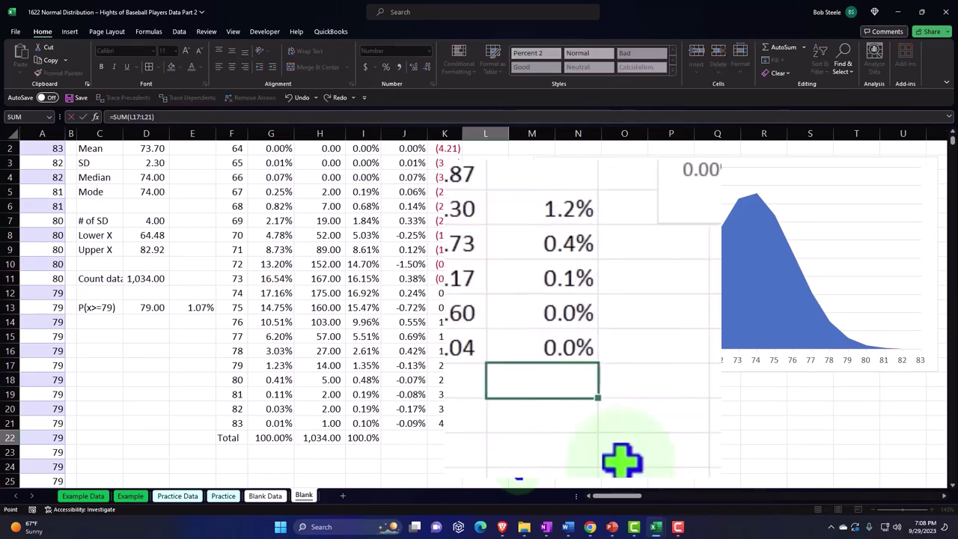
{"action": "key", "text": "alt+equal"}
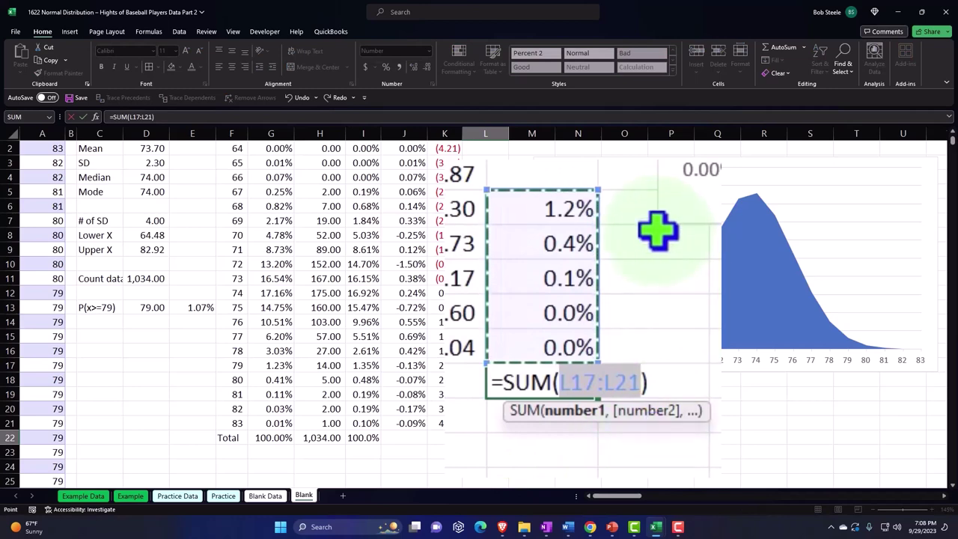
{"action": "scroll", "coordinate": [507, 354], "scroll_direction": "up", "scroll_amount": 1}
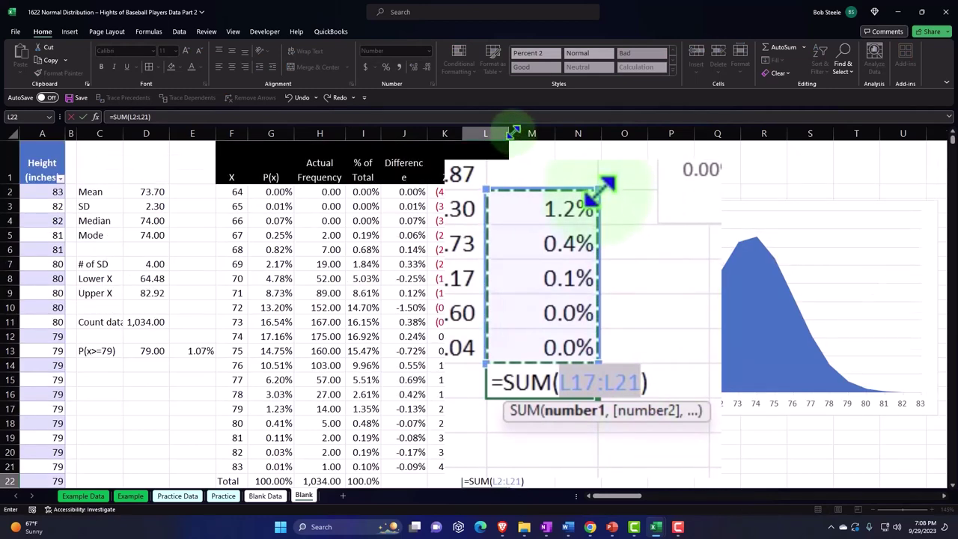
{"action": "left_click_drag", "start_coordinate": [485, 466], "coordinate": [485, 192]}
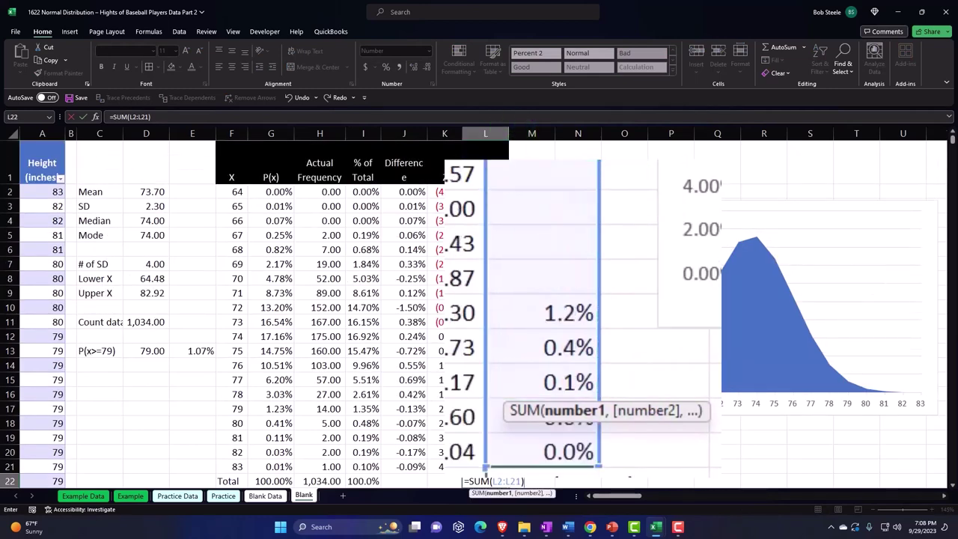
{"action": "key", "text": "Return"}
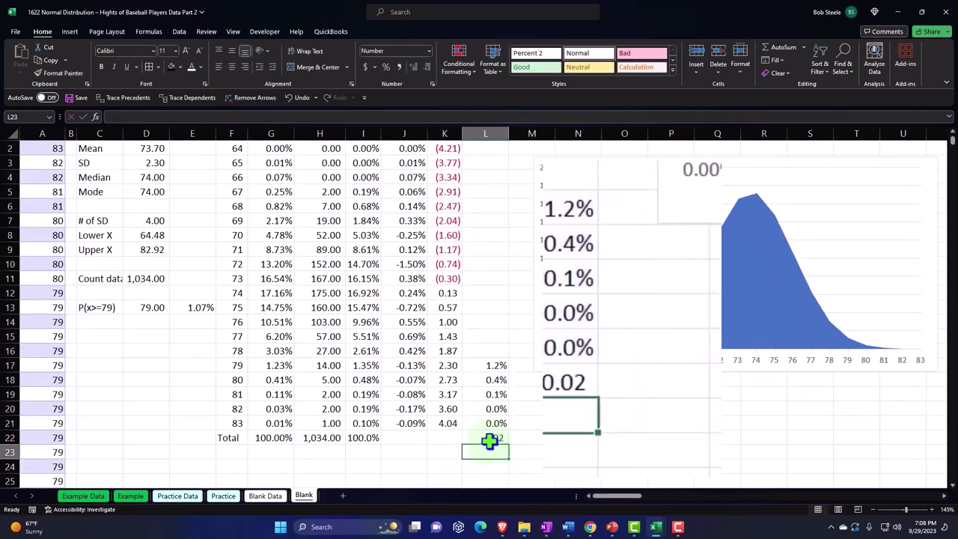
{"action": "left_click", "coordinate": [488, 438]}
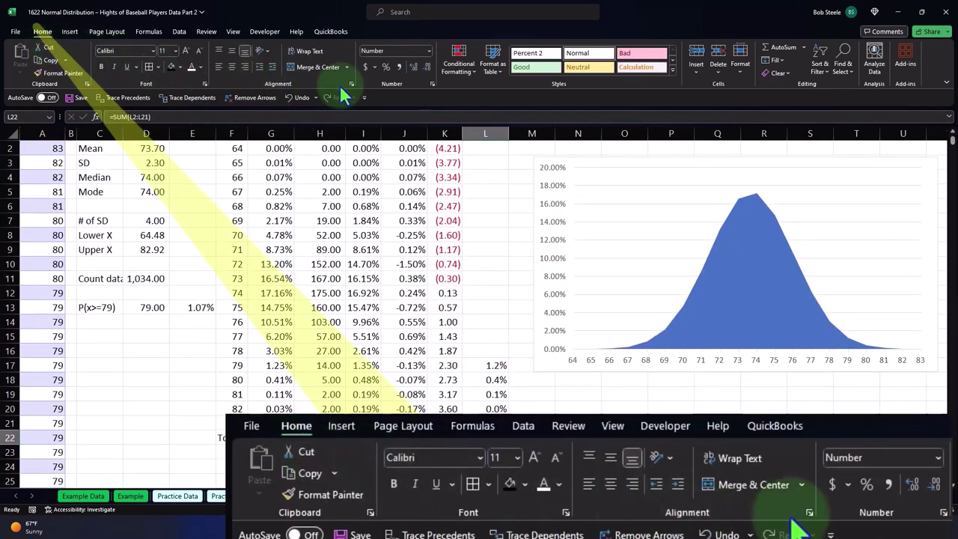
{"action": "left_click", "coordinate": [386, 66]}
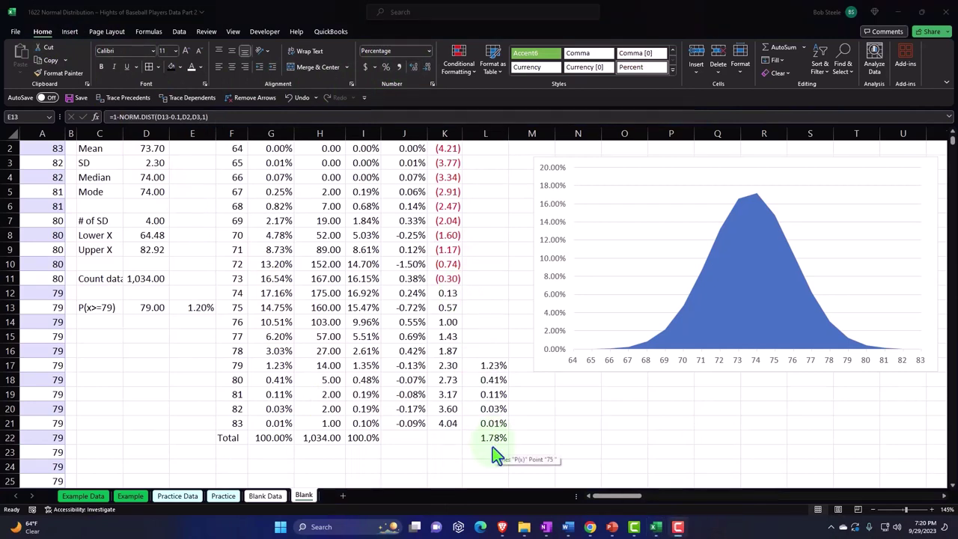
Compare the NORM.DIST formula in E13 with the P(x>=79) values in L17:L21 and the area chart.
{"action": "left_click", "coordinate": [190, 307]}
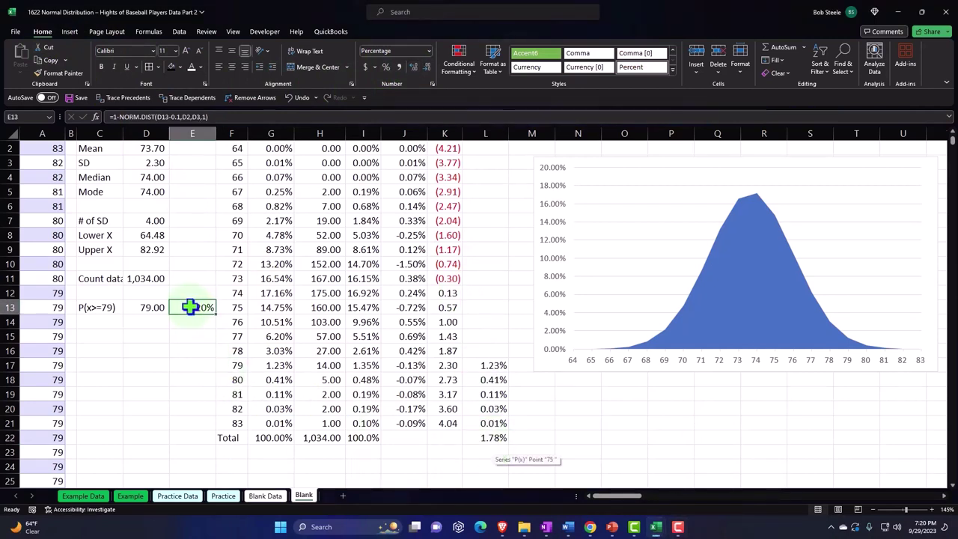
{"action": "double_click", "coordinate": [190, 307]}
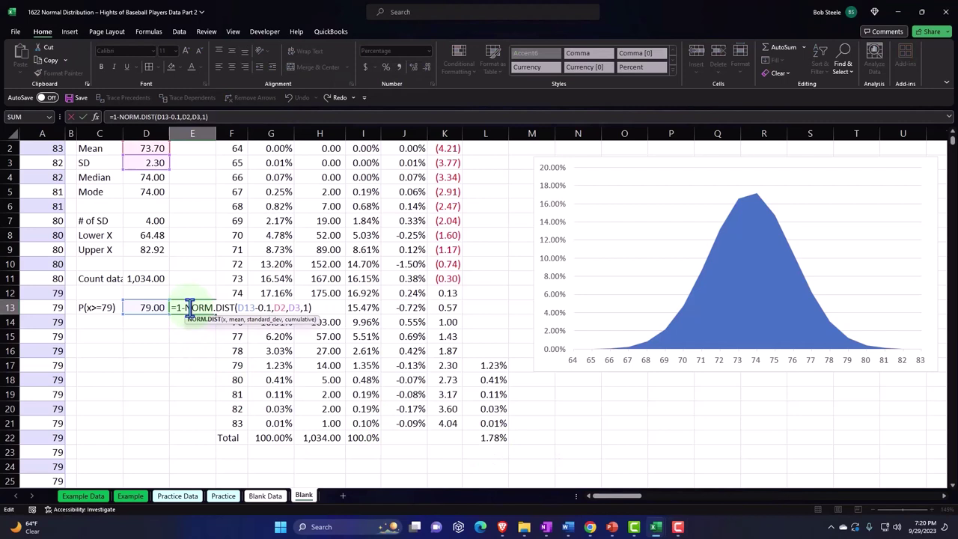
{"action": "key", "text": "Escape"}
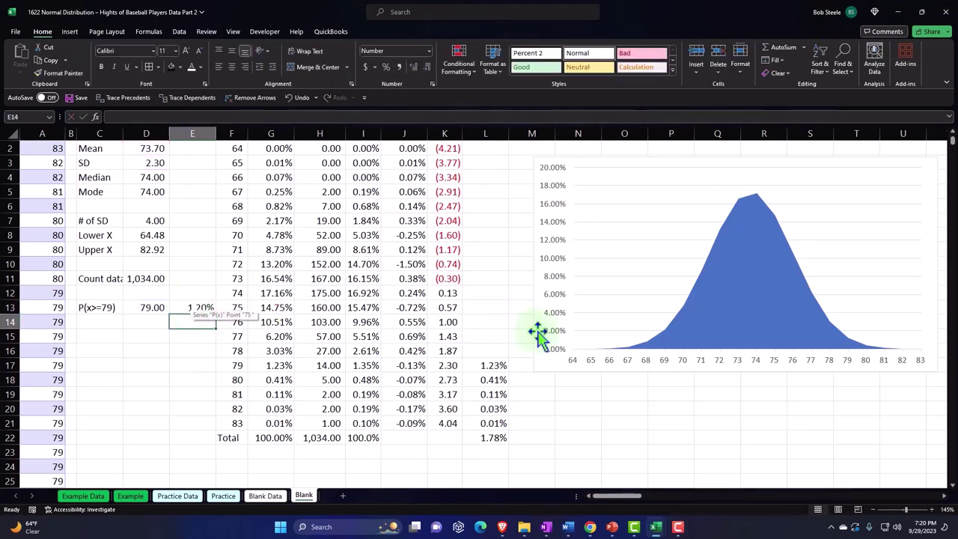
{"action": "left_click_drag", "start_coordinate": [502, 364], "coordinate": [496, 423]}
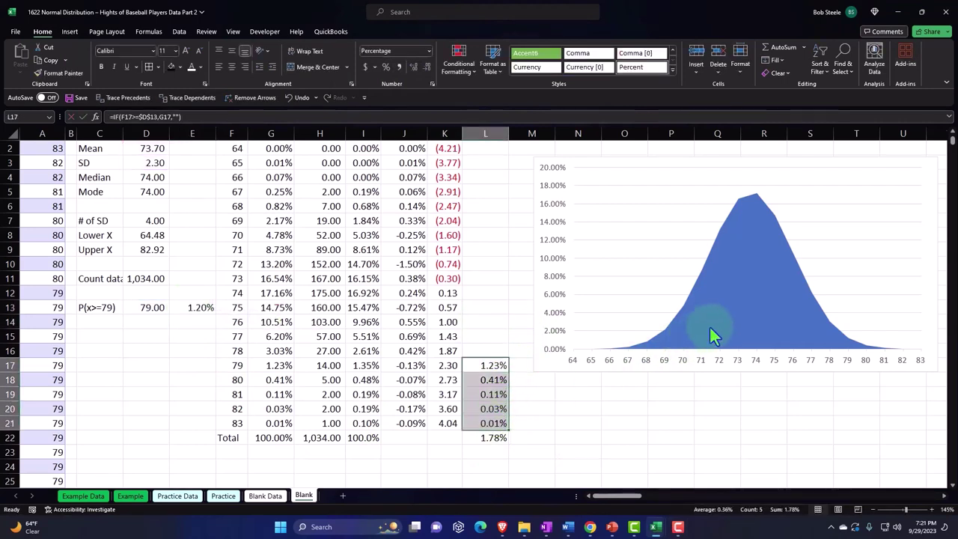
{"action": "mouse_move", "coordinate": [709, 325]}
{"action": "left_click", "coordinate": [686, 432]}
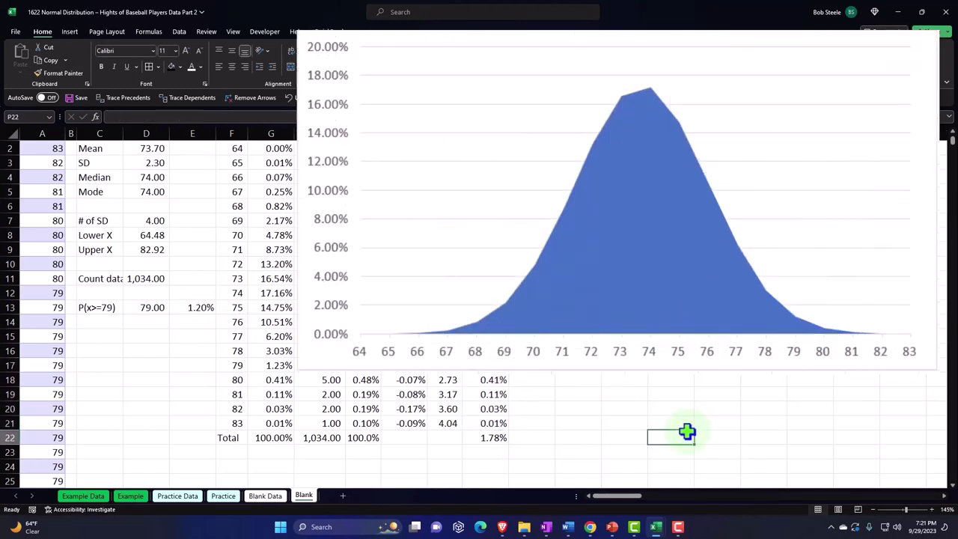
{"action": "mouse_move", "coordinate": [668, 249]}
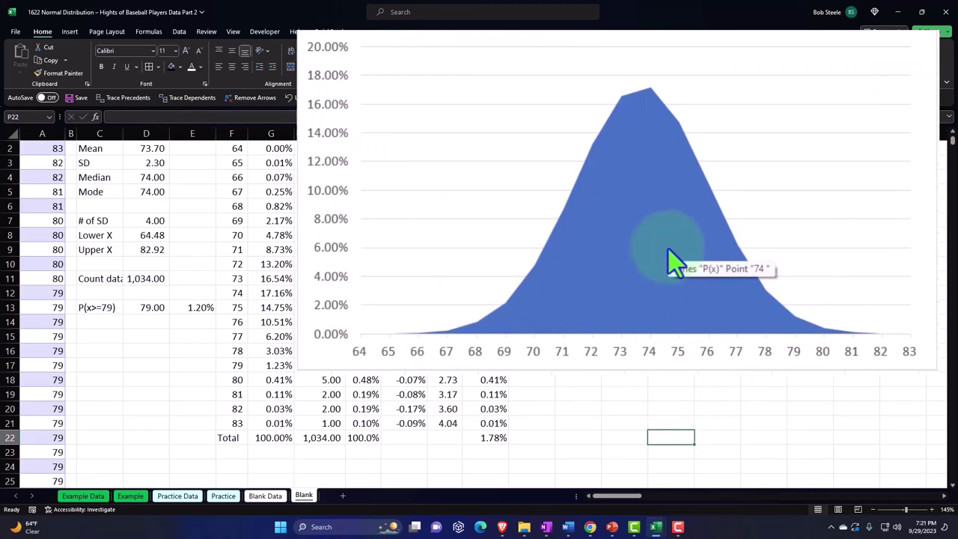
Add a second data series to the area chart, taking its name from the P(x>=79) header in L1.
{"action": "scroll", "coordinate": [576, 329], "scroll_direction": "up", "scroll_amount": 1}
{"action": "left_click", "coordinate": [608, 212]}
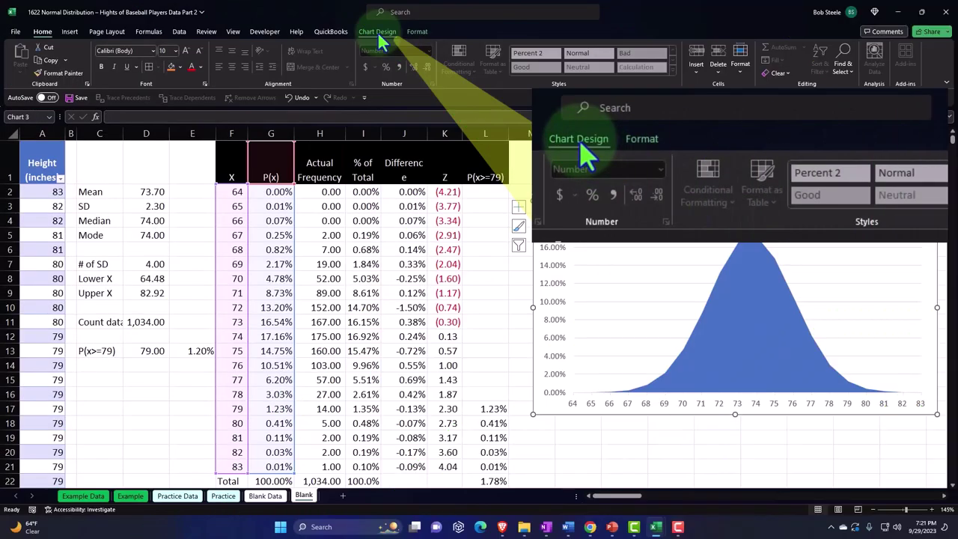
{"action": "left_click", "coordinate": [378, 33]}
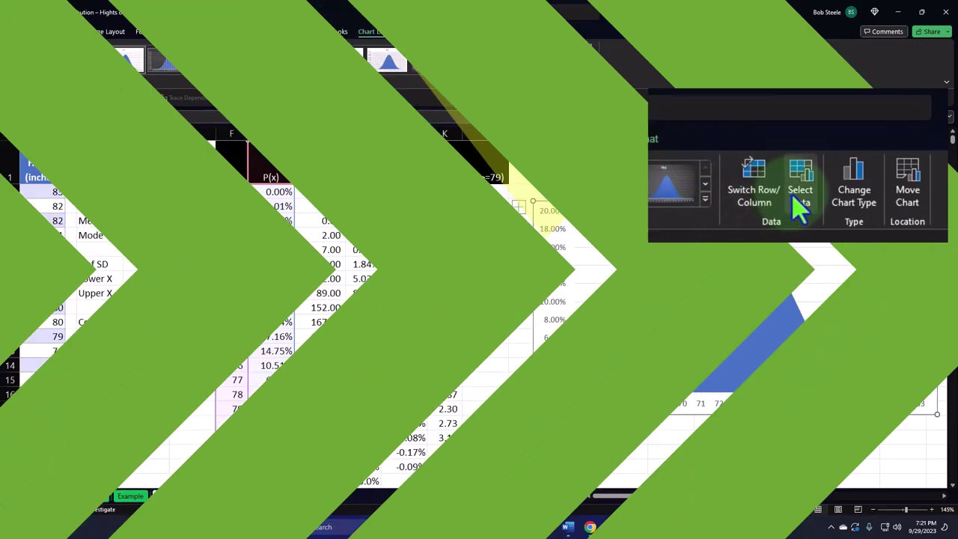
{"action": "left_click", "coordinate": [515, 63]}
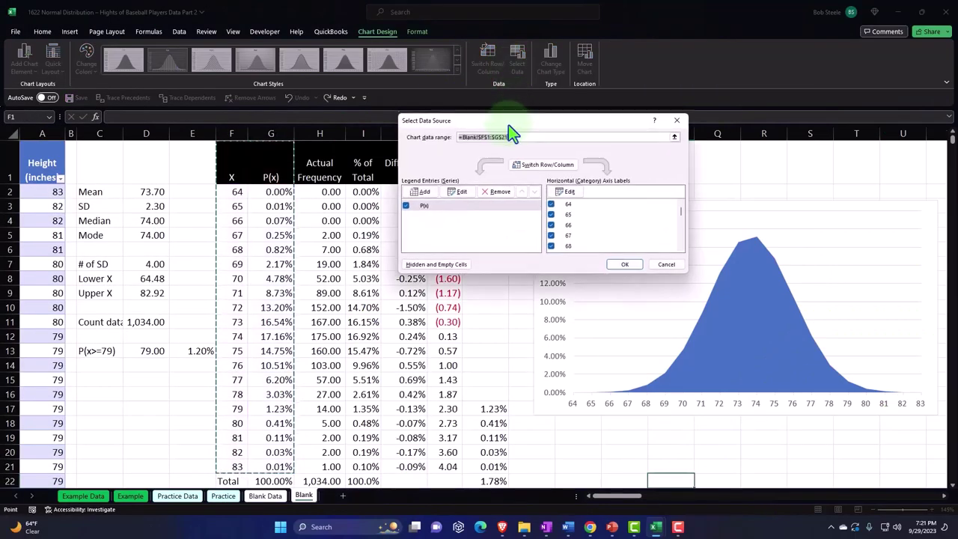
{"action": "left_click_drag", "start_coordinate": [511, 128], "coordinate": [652, 137]}
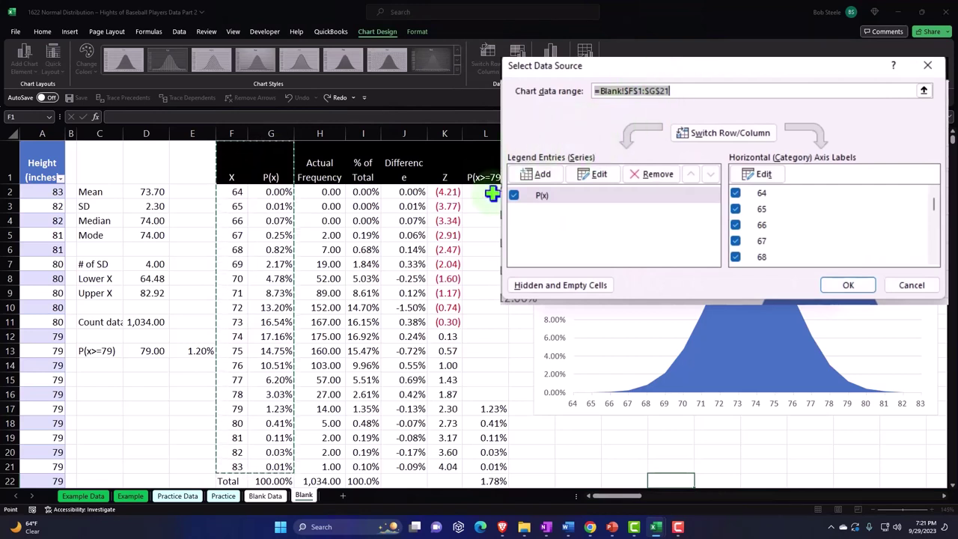
{"action": "left_click", "coordinate": [538, 176]}
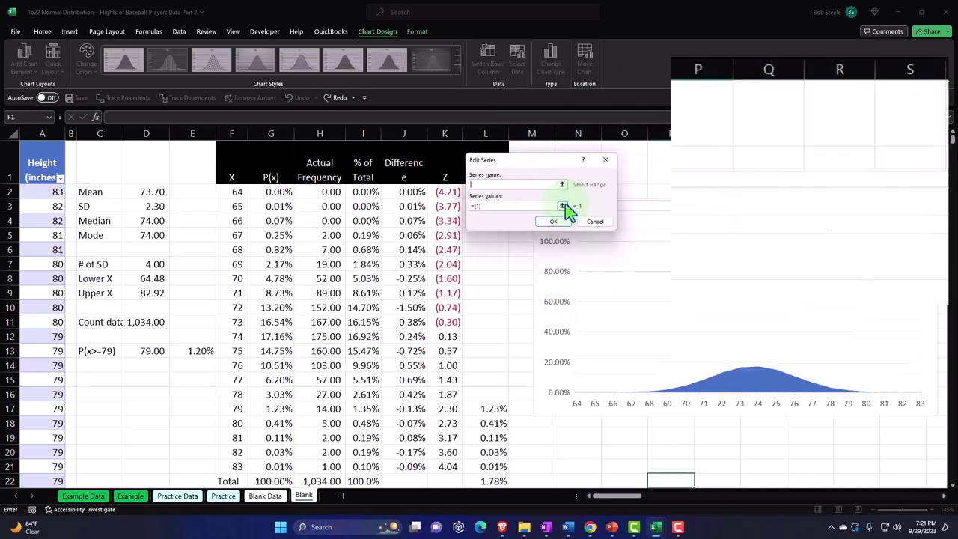
{"action": "left_click_drag", "start_coordinate": [520, 160], "coordinate": [611, 153]}
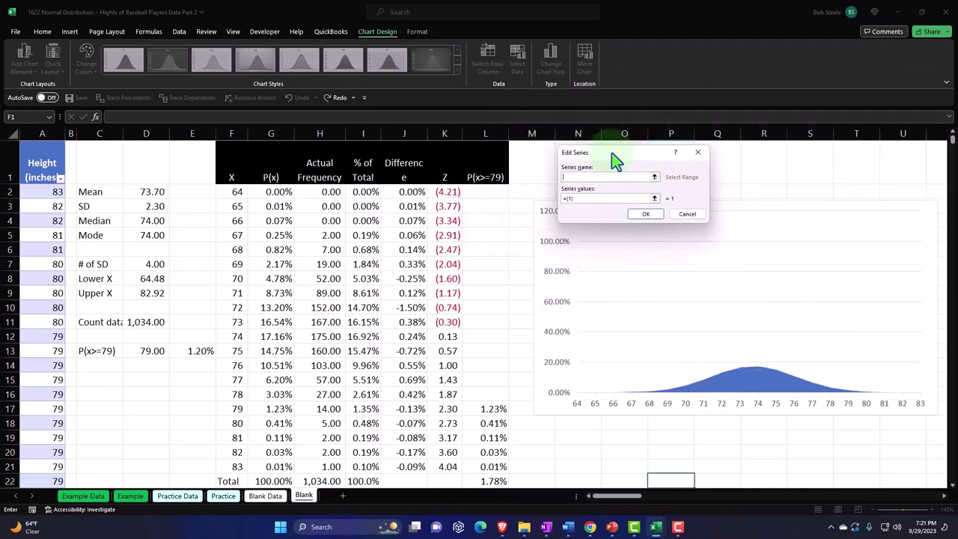
{"action": "left_click", "coordinate": [503, 178]}
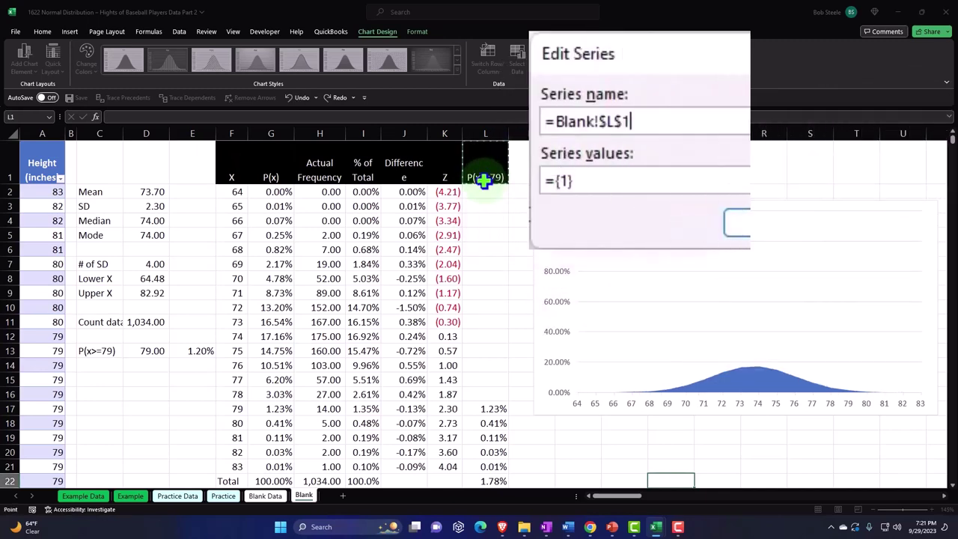
Set the new series' values to L2:L21, excluding the total row, and apply the chart's updated data source.
{"action": "left_click", "coordinate": [595, 180]}
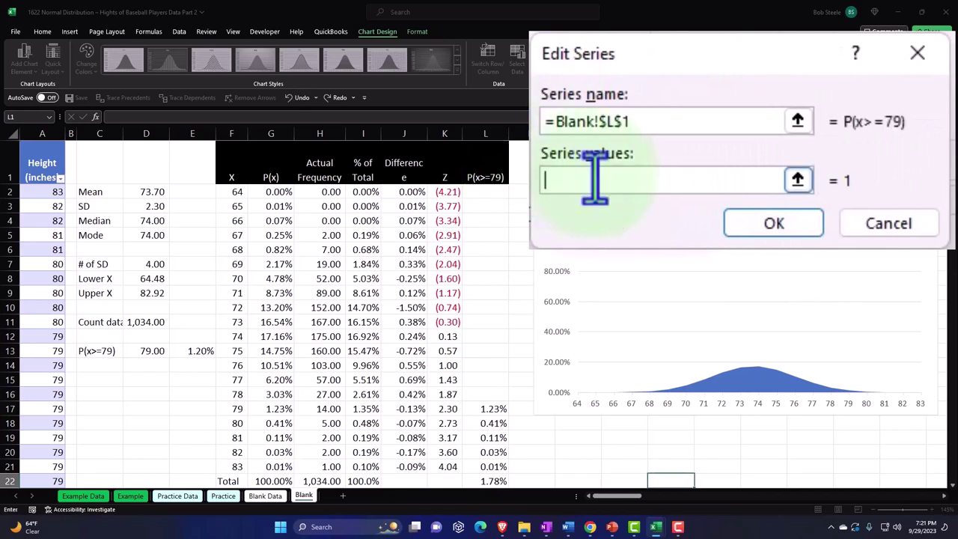
{"action": "left_click", "coordinate": [797, 179]}
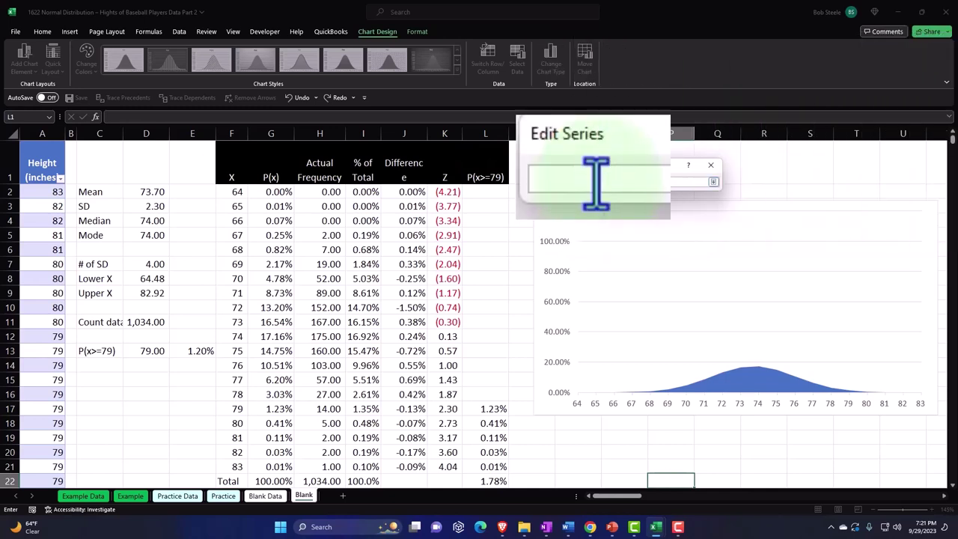
{"action": "left_click", "coordinate": [485, 193]}
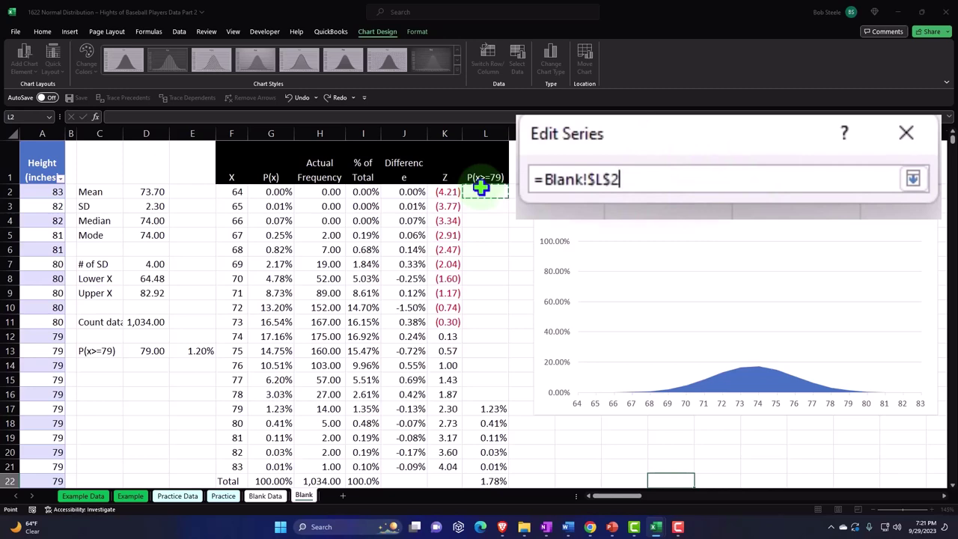
{"action": "key", "text": "ctrl+shift+Down"}
{"action": "scroll", "coordinate": [513, 277], "scroll_direction": "down", "scroll_amount": 1}
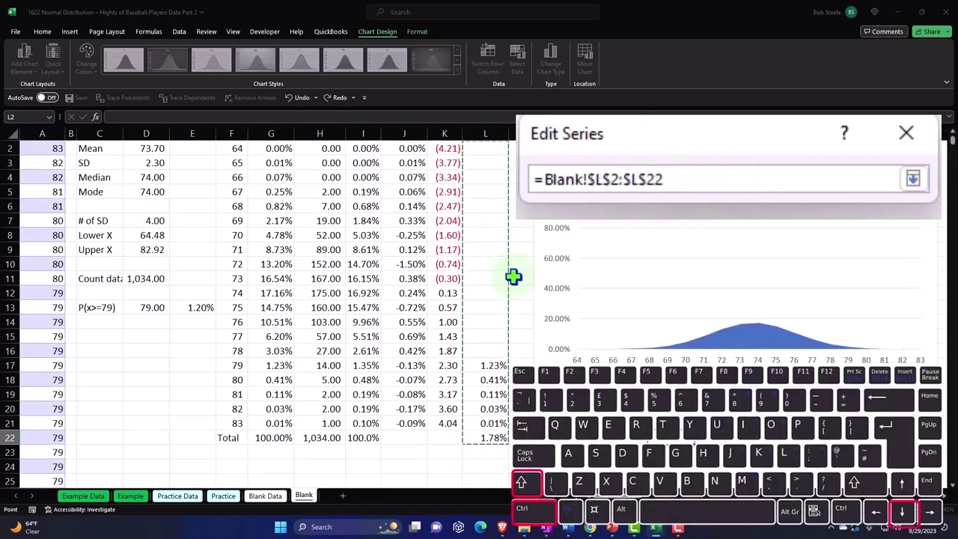
{"action": "key", "text": "shift+Up"}
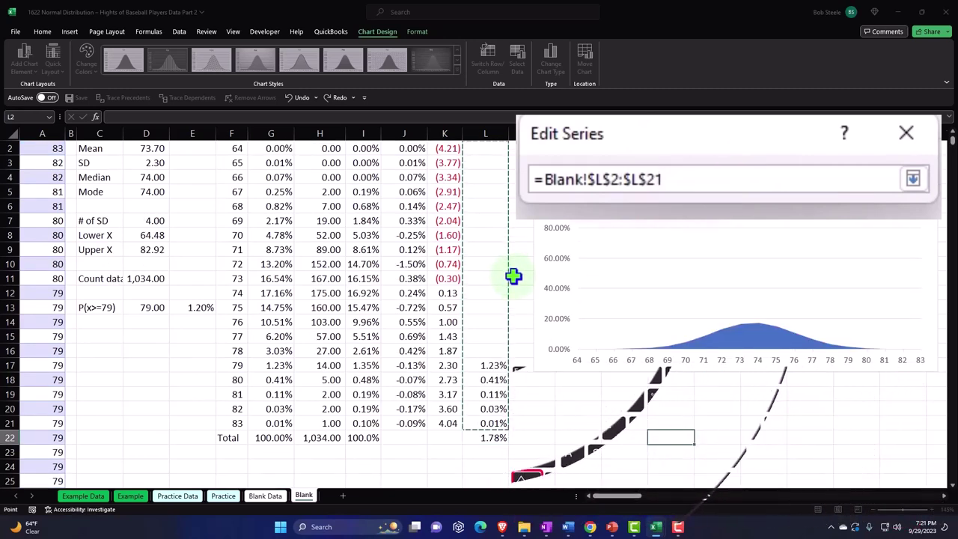
{"action": "left_click", "coordinate": [912, 178]}
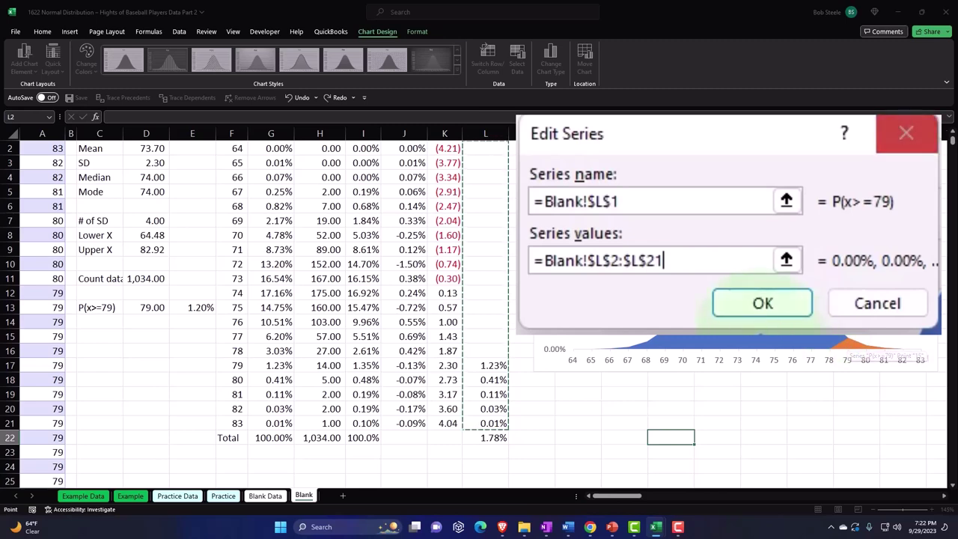
{"action": "left_click", "coordinate": [752, 303]}
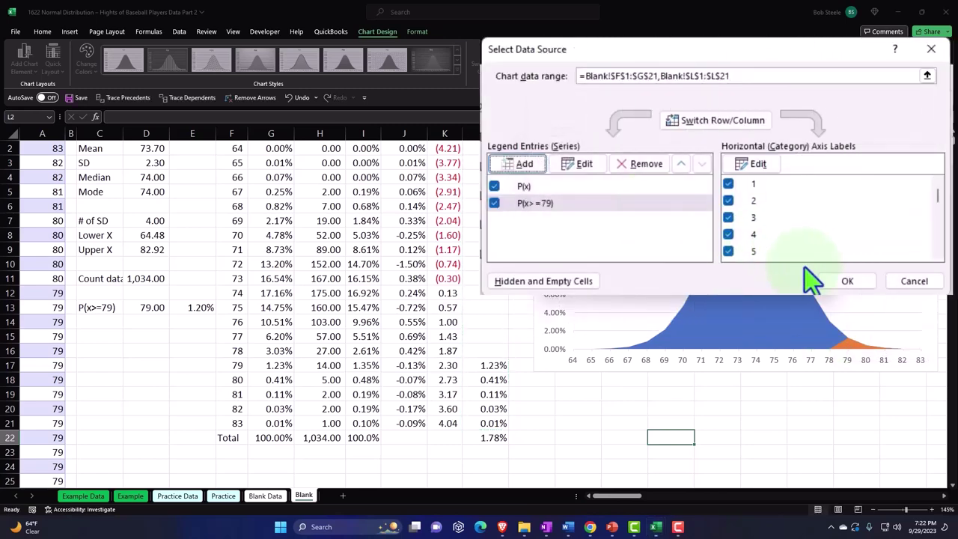
{"action": "left_click", "coordinate": [847, 282]}
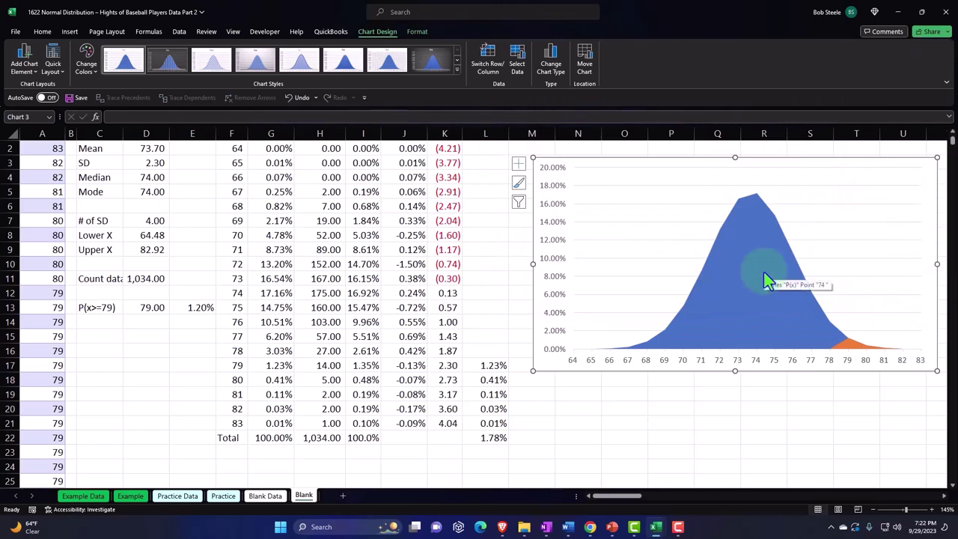
{"action": "left_click", "coordinate": [717, 423]}
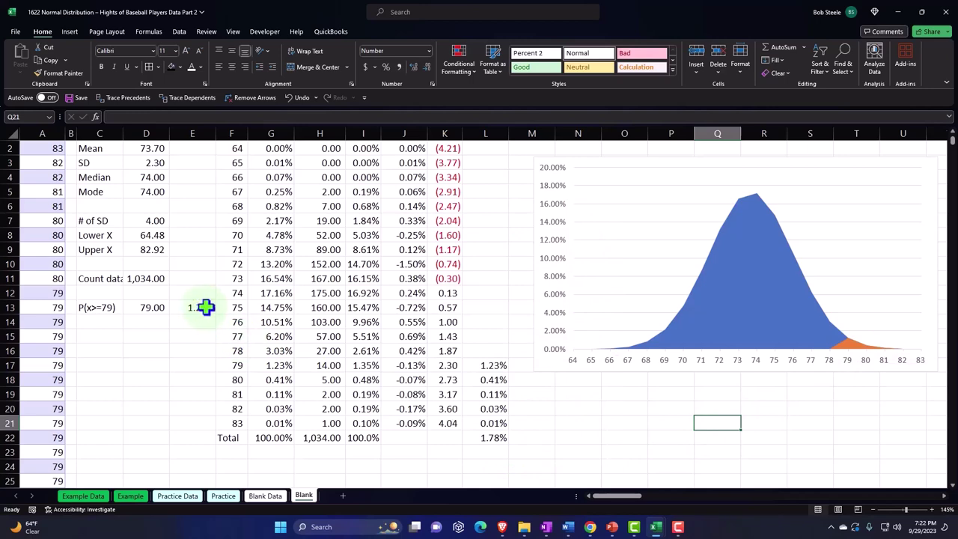
Add a legend to the area chart to identify the P(x) and P(x>=79) series.
{"action": "scroll", "coordinate": [635, 501], "scroll_direction": "right", "scroll_amount": 3}
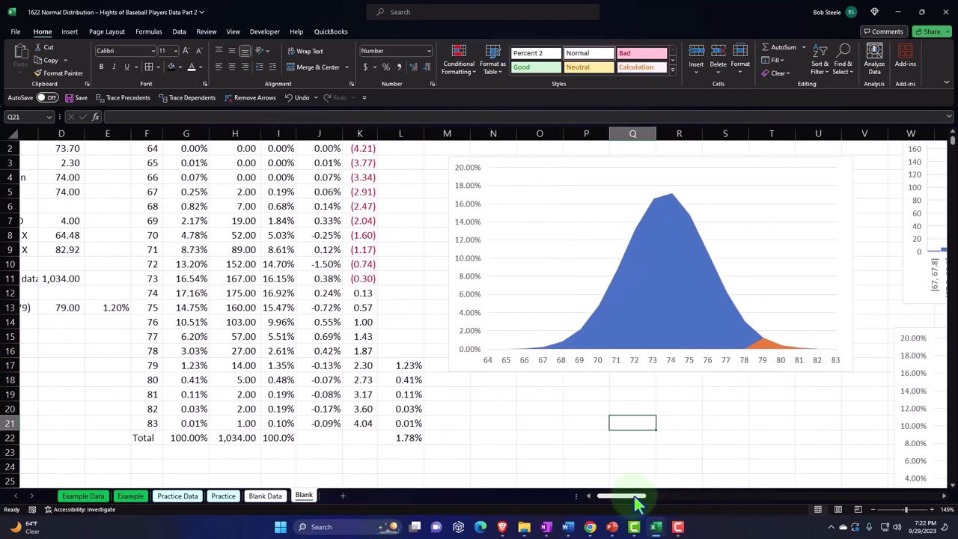
{"action": "scroll", "coordinate": [635, 464], "scroll_direction": "up", "scroll_amount": 1}
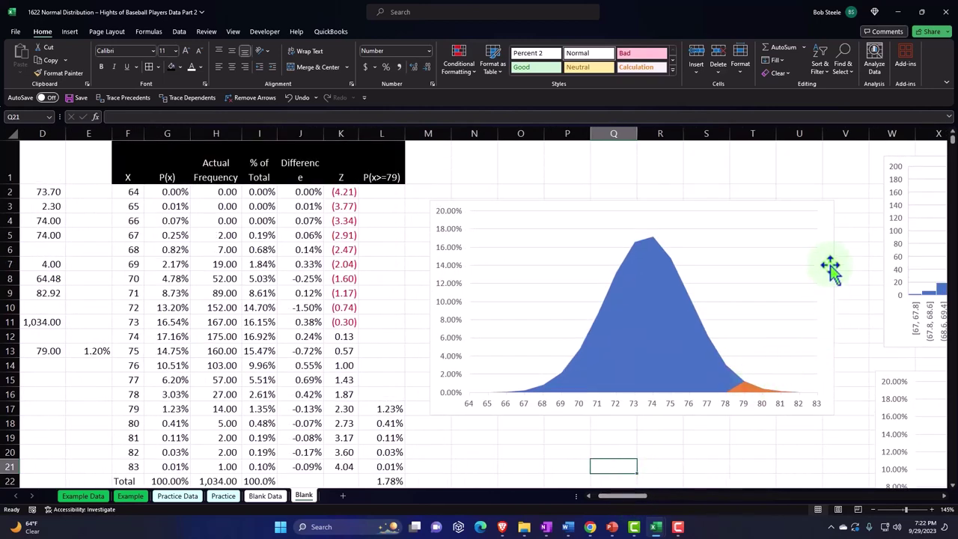
{"action": "left_click", "coordinate": [833, 223]}
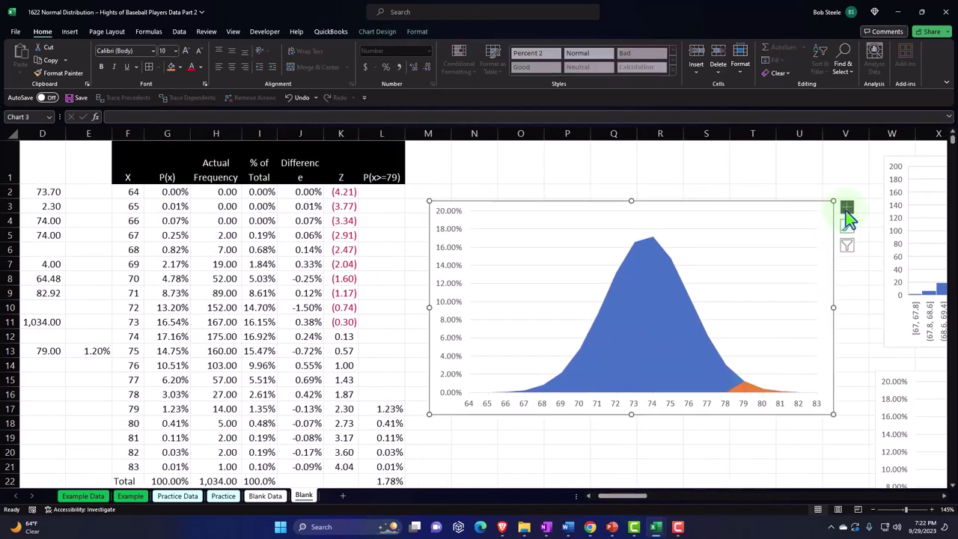
{"action": "left_click", "coordinate": [847, 213]}
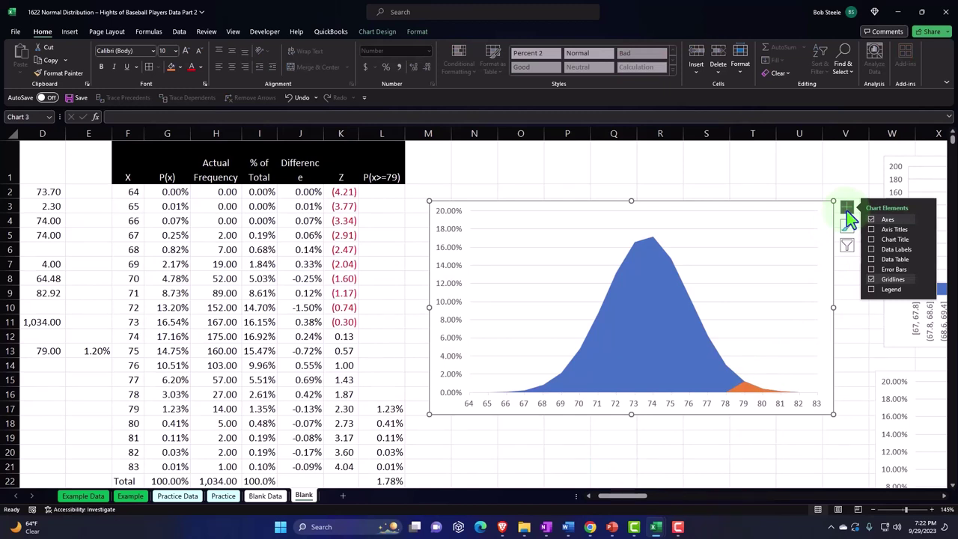
{"action": "left_click", "coordinate": [872, 289]}
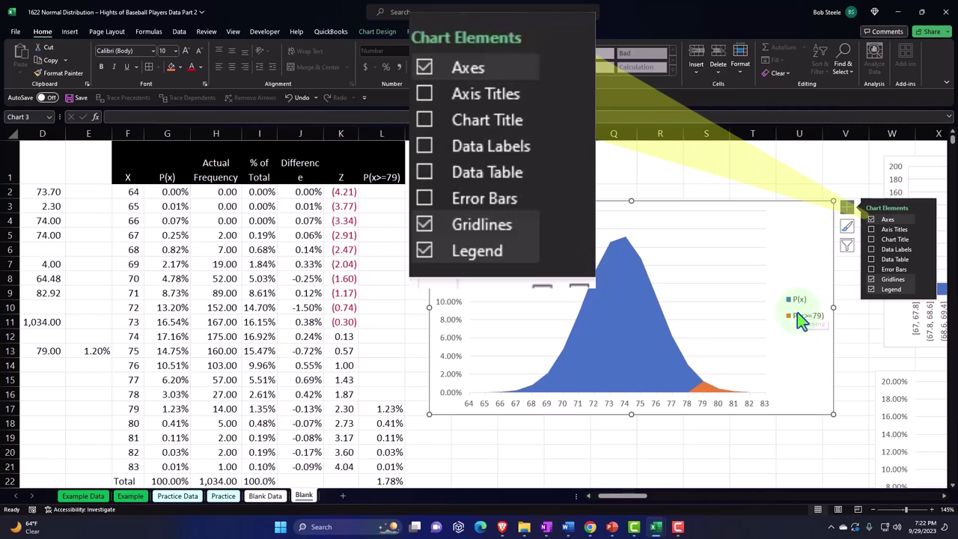
{"action": "left_click", "coordinate": [846, 208]}
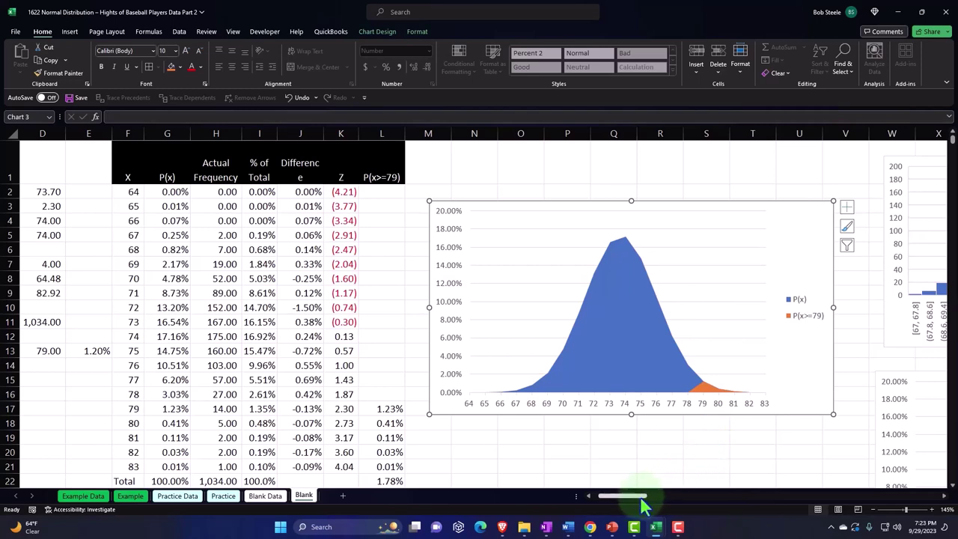
{"action": "left_click_drag", "start_coordinate": [642, 500], "coordinate": [636, 497]}
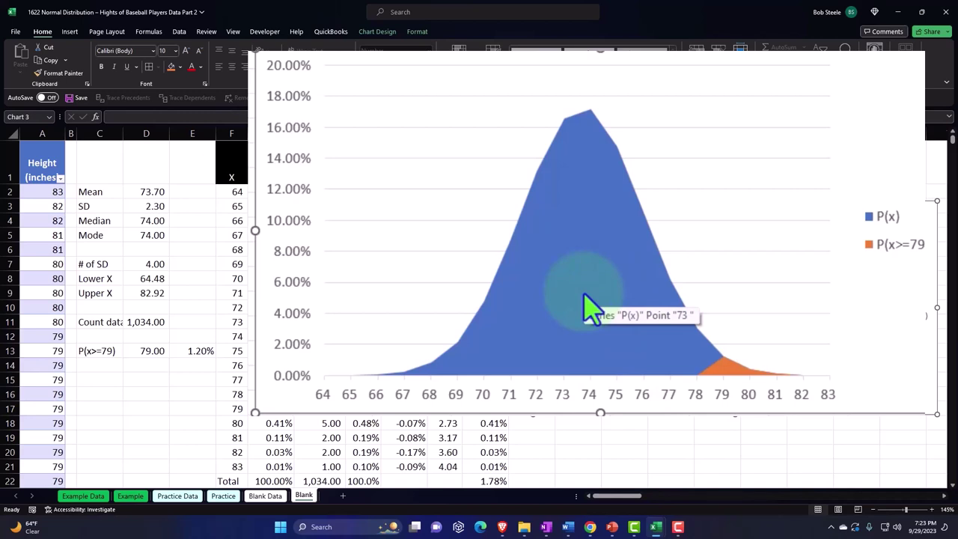
{"action": "key", "text": "Escape"}
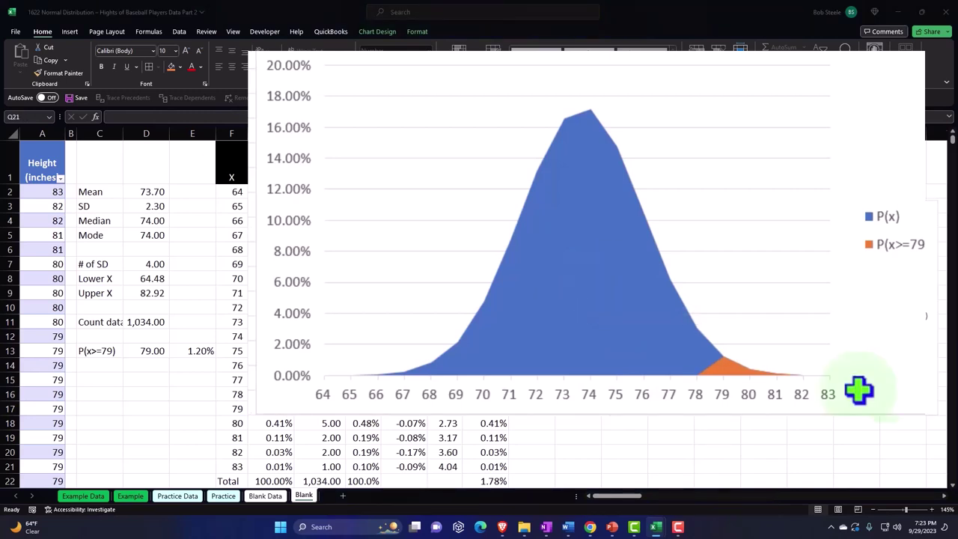
{"action": "left_click", "coordinate": [97, 378]}
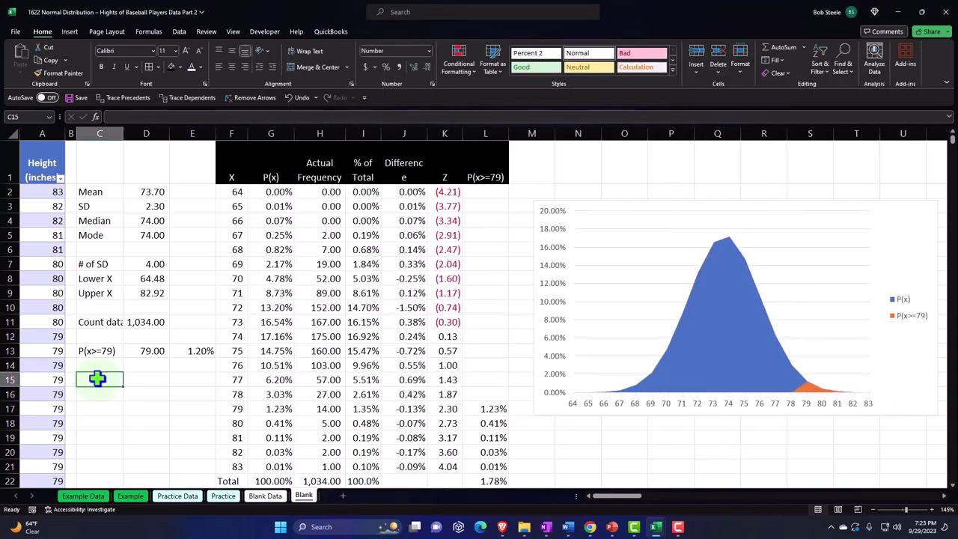
{"action": "type", "text": "P"}
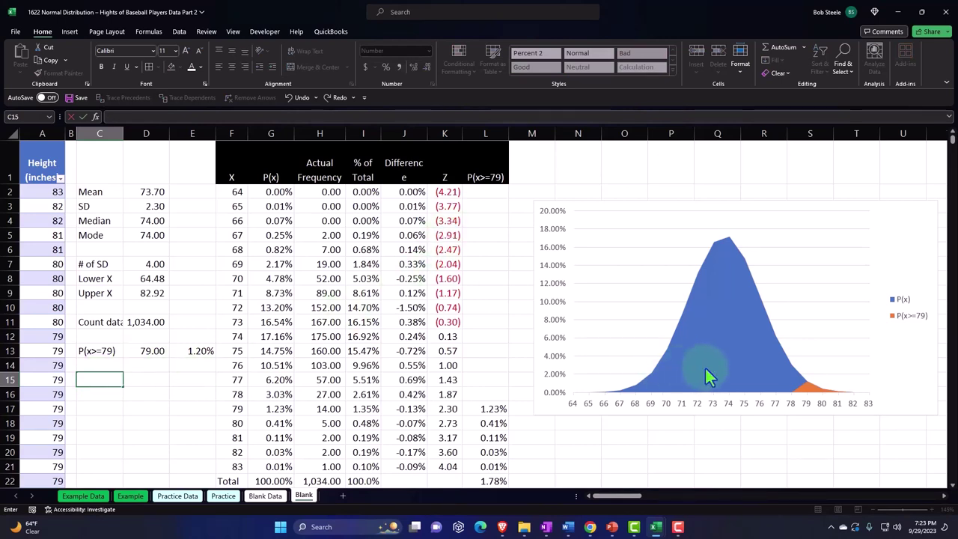
Plot the orange P(x>=79) series of the area chart on the secondary axis and close its formatting options.
{"action": "left_click_drag", "start_coordinate": [628, 497], "coordinate": [638, 498]}
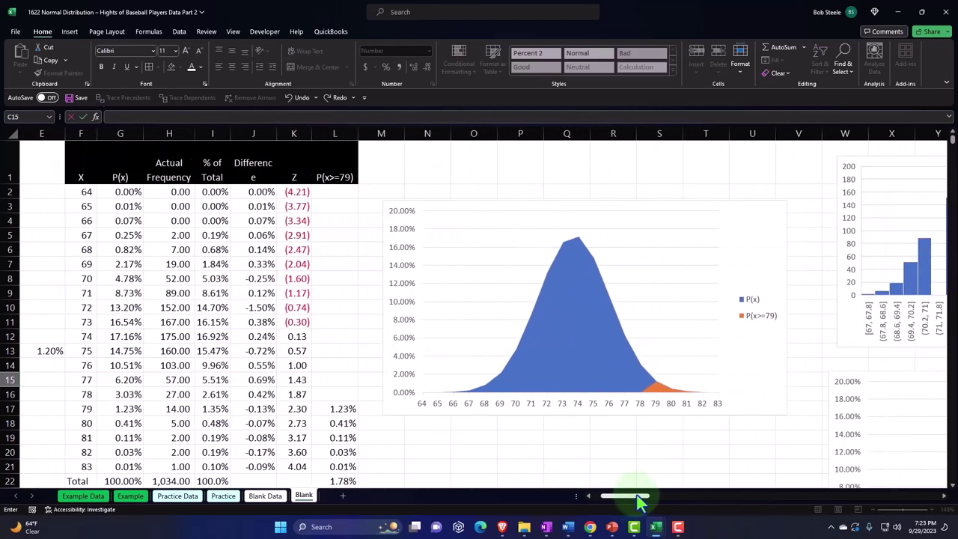
{"action": "double_click", "coordinate": [660, 390]}
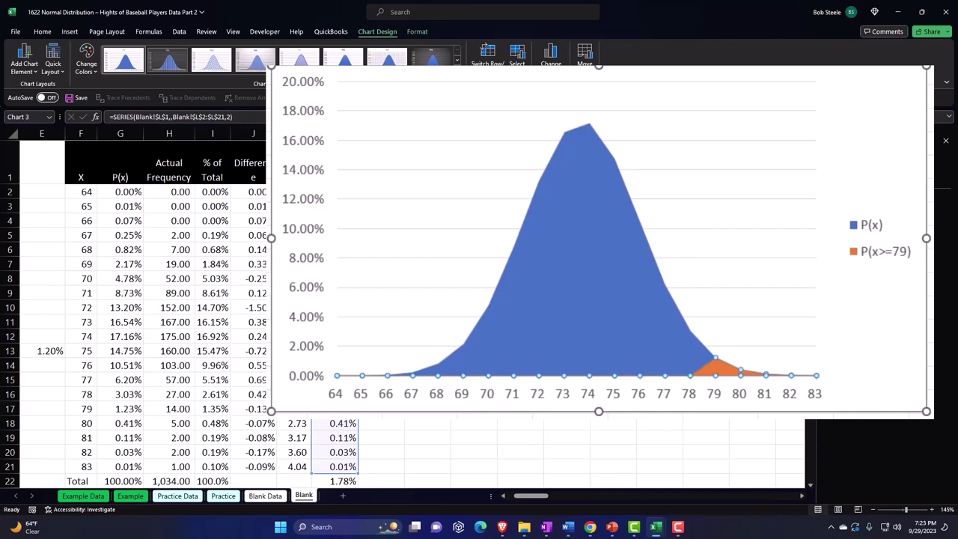
{"action": "left_click", "coordinate": [841, 233]}
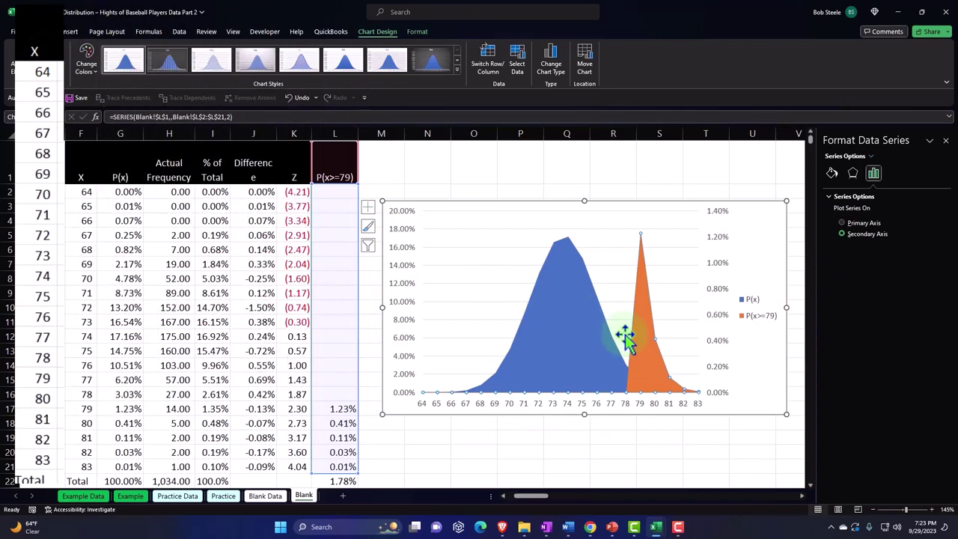
{"action": "left_click", "coordinate": [945, 142]}
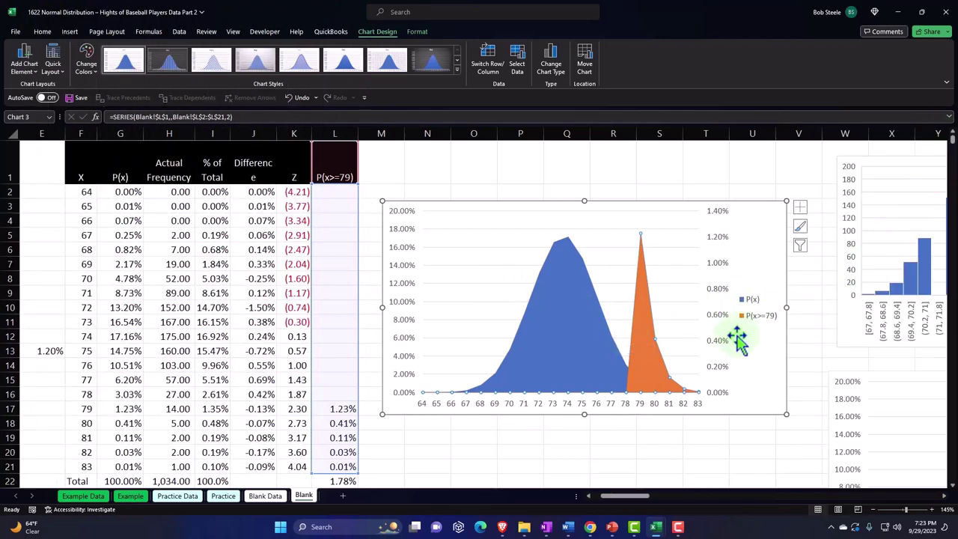
Delete the secondary vertical axis from the area chart.
{"action": "left_click", "coordinate": [715, 244]}
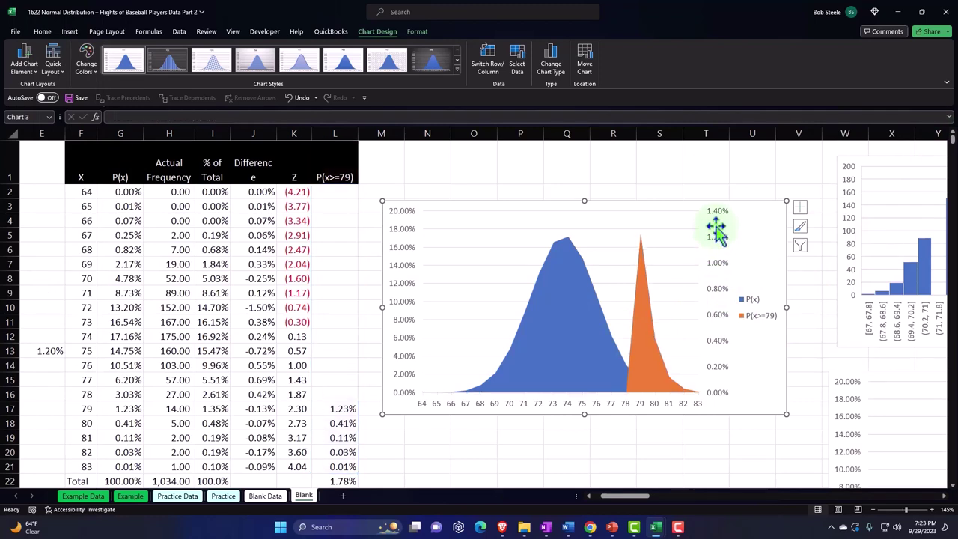
{"action": "left_click", "coordinate": [717, 288]}
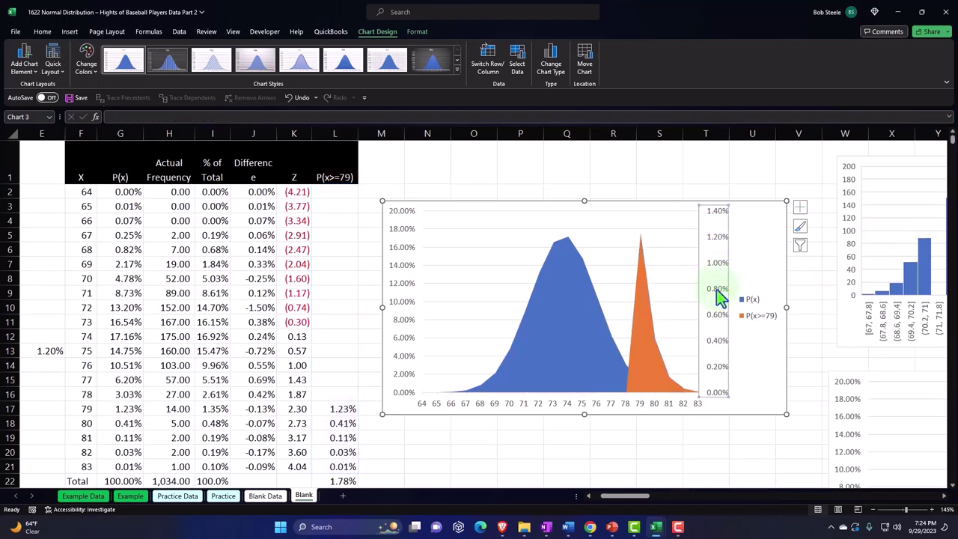
{"action": "key", "text": "Delete"}
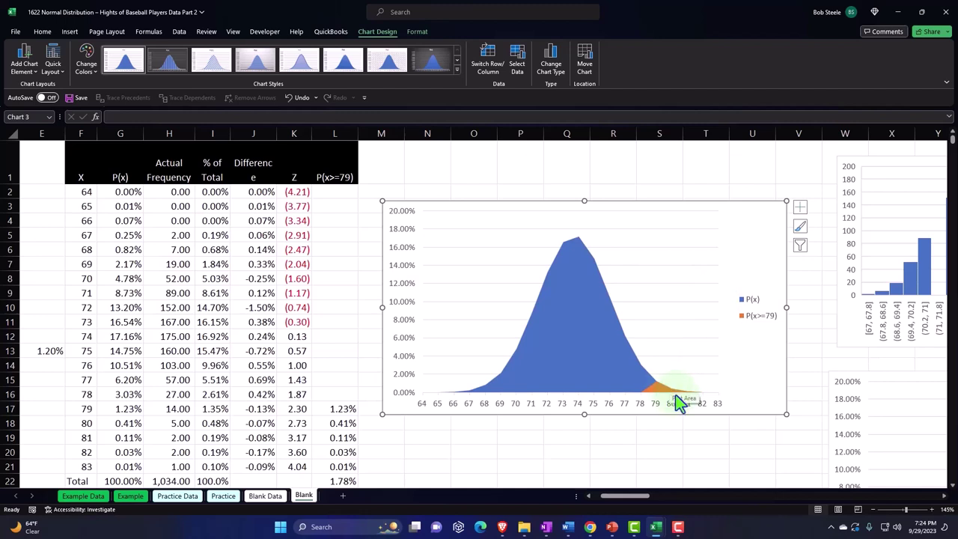
Open the horizontal axis label range of the P(x>=79) series for editing in the area chart's data source.
{"action": "left_click", "coordinate": [518, 62]}
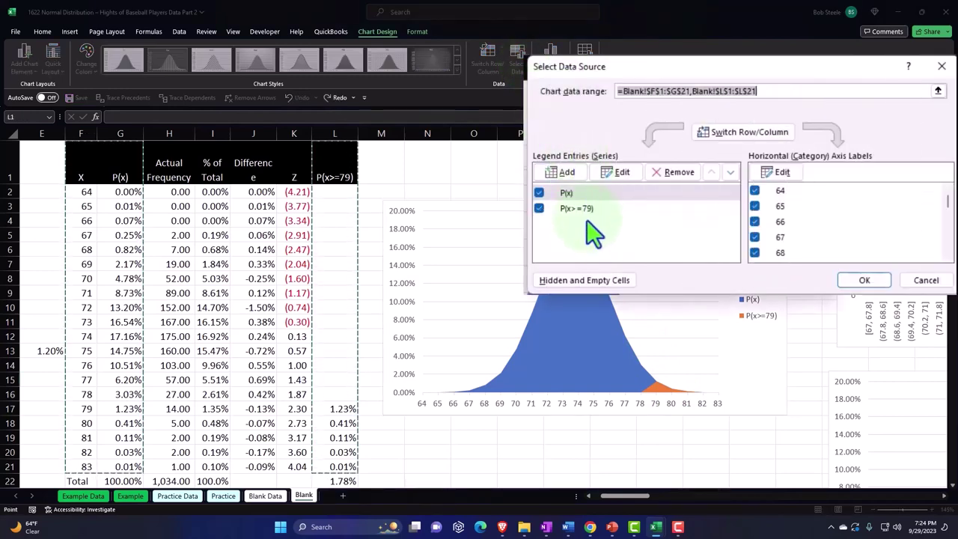
{"action": "left_click", "coordinate": [582, 213]}
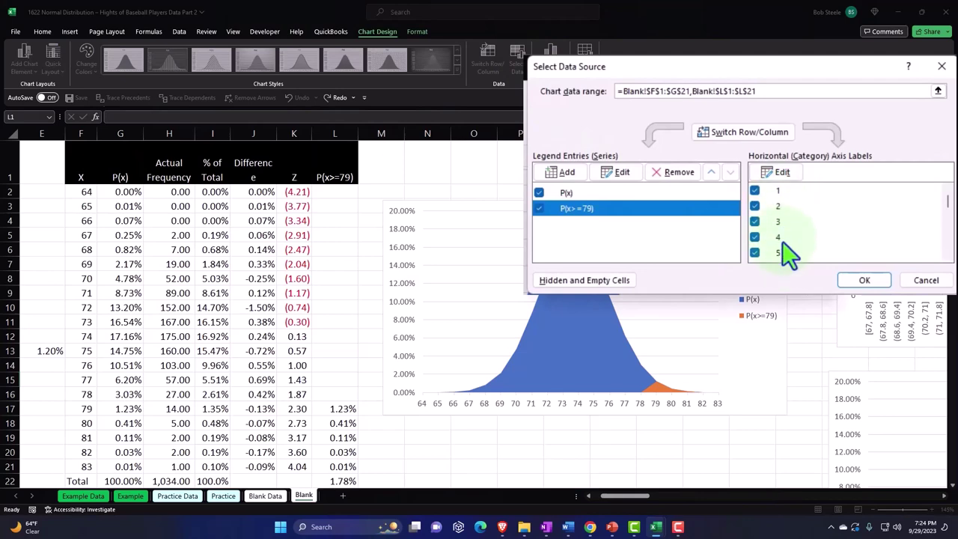
{"action": "left_click", "coordinate": [777, 173]}
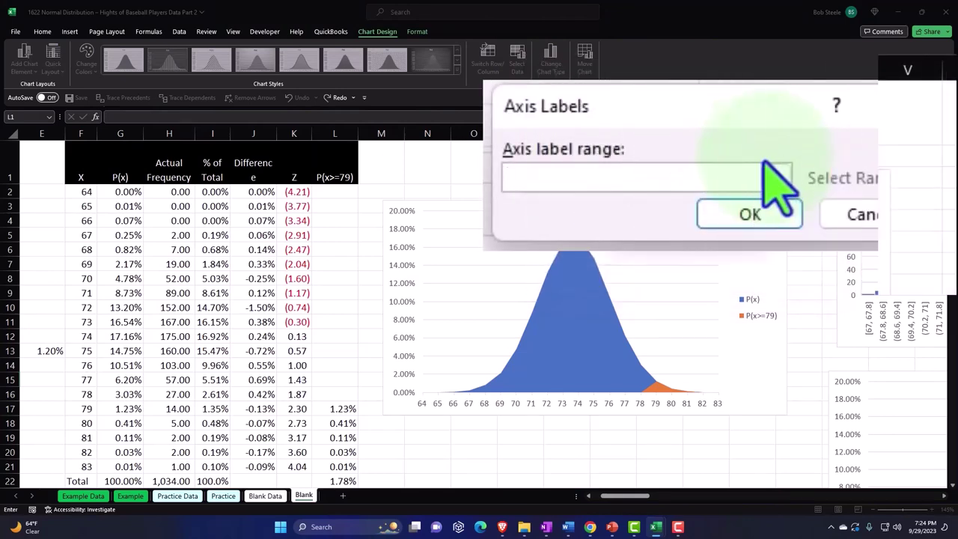
{"action": "left_click", "coordinate": [300, 174]}
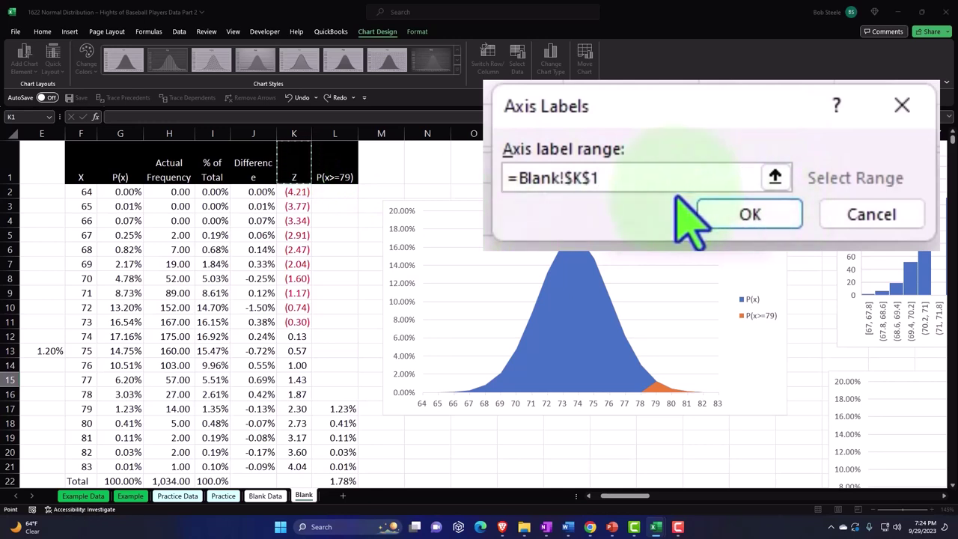
{"action": "key", "text": "BackSpace"}
{"action": "key", "text": "BackSpace"}
{"action": "key", "text": "BackSpace"}
{"action": "key", "text": "BackSpace"}
{"action": "key", "text": "BackSpace"}
{"action": "key", "text": "BackSpace"}
{"action": "key", "text": "BackSpace"}
{"action": "key", "text": "BackSpace"}
{"action": "key", "text": "BackSpace"}
{"action": "key", "text": "BackSpace"}
{"action": "key", "text": "BackSpace"}
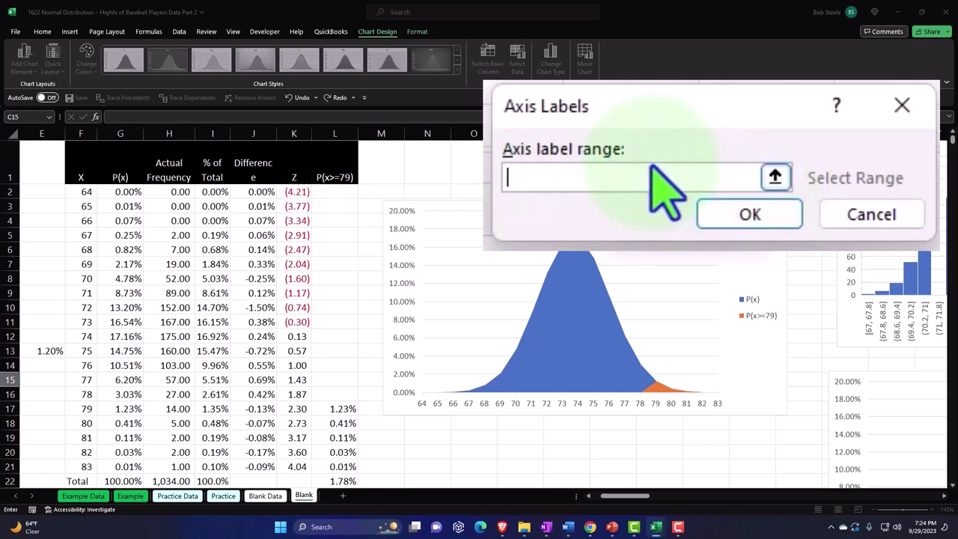
Set the P(x>=79) series' axis label range to the Z scores in K2:K21 and apply the chart's data source.
{"action": "left_click", "coordinate": [311, 192]}
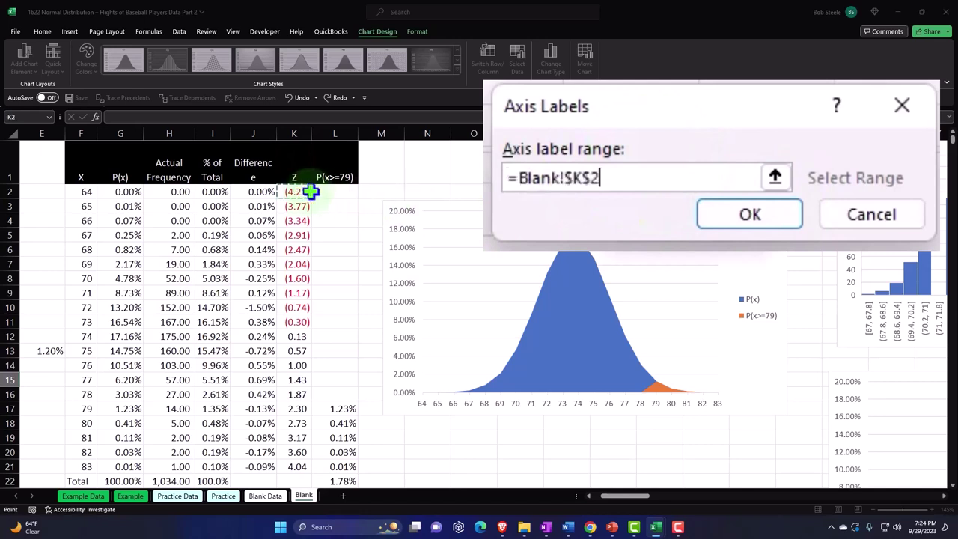
{"action": "key", "text": "ctrl+shift+Down"}
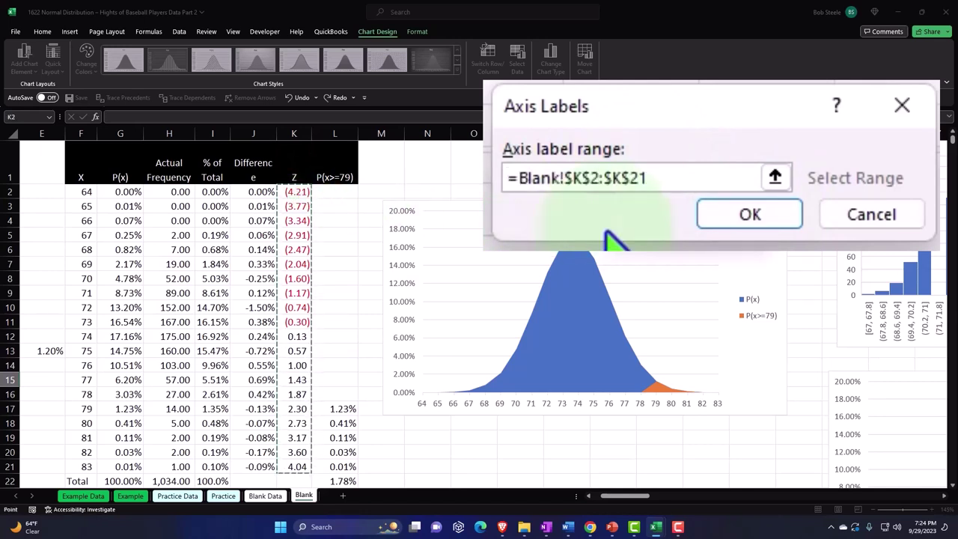
{"action": "left_click", "coordinate": [772, 214]}
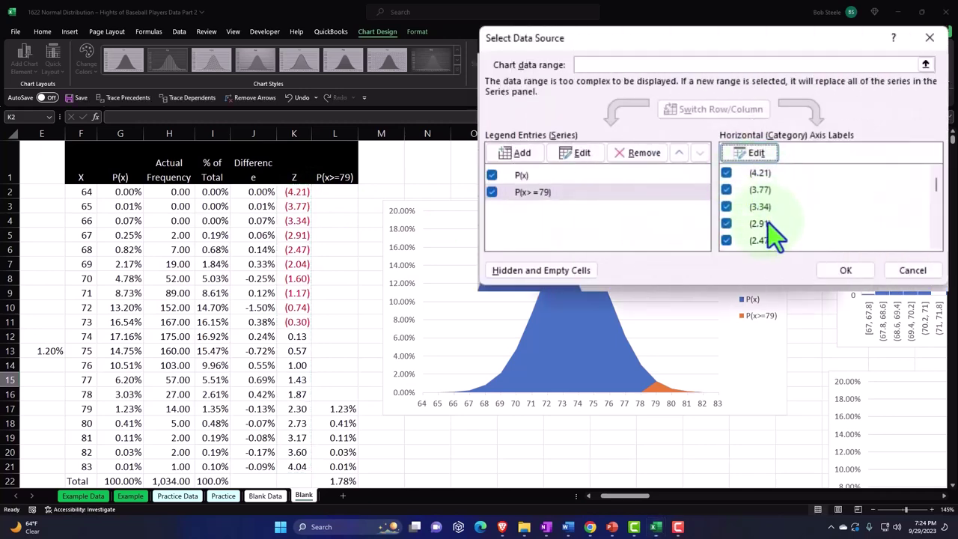
{"action": "scroll", "coordinate": [775, 233], "scroll_direction": "down", "scroll_amount": 2}
{"action": "scroll", "coordinate": [778, 238], "scroll_direction": "down", "scroll_amount": 4}
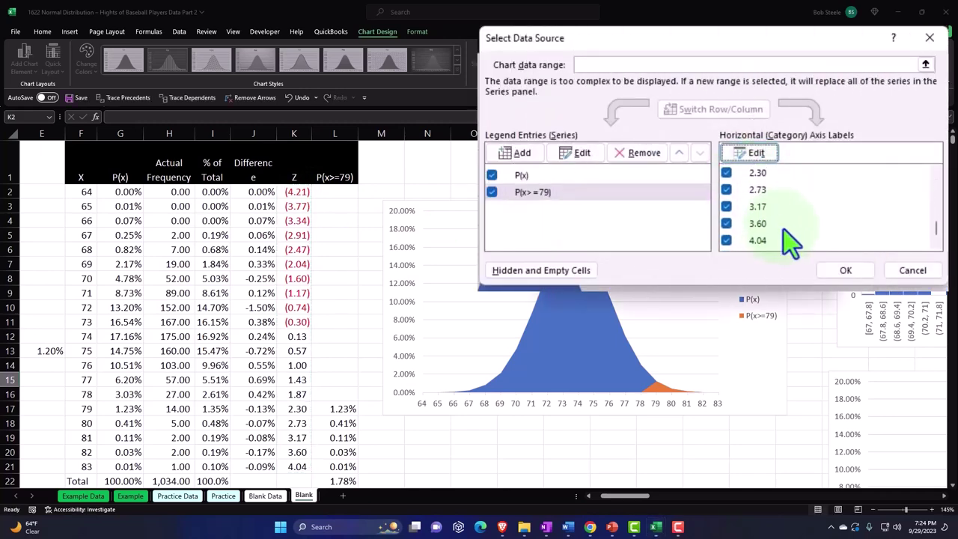
{"action": "scroll", "coordinate": [786, 240], "scroll_direction": "up", "scroll_amount": 3}
{"action": "left_click", "coordinate": [846, 274]}
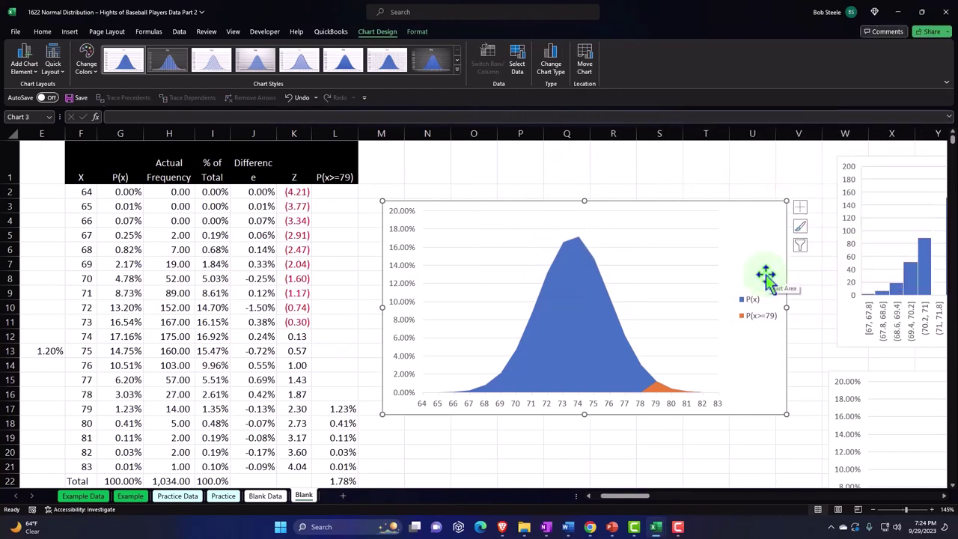
Add a secondary horizontal axis to the area chart.
{"action": "left_click", "coordinate": [802, 210]}
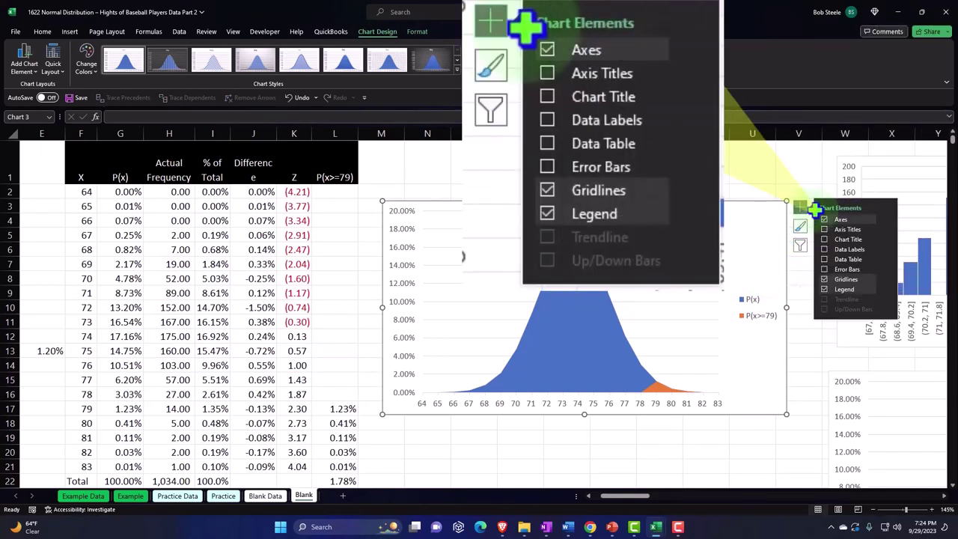
{"action": "left_click", "coordinate": [887, 220]}
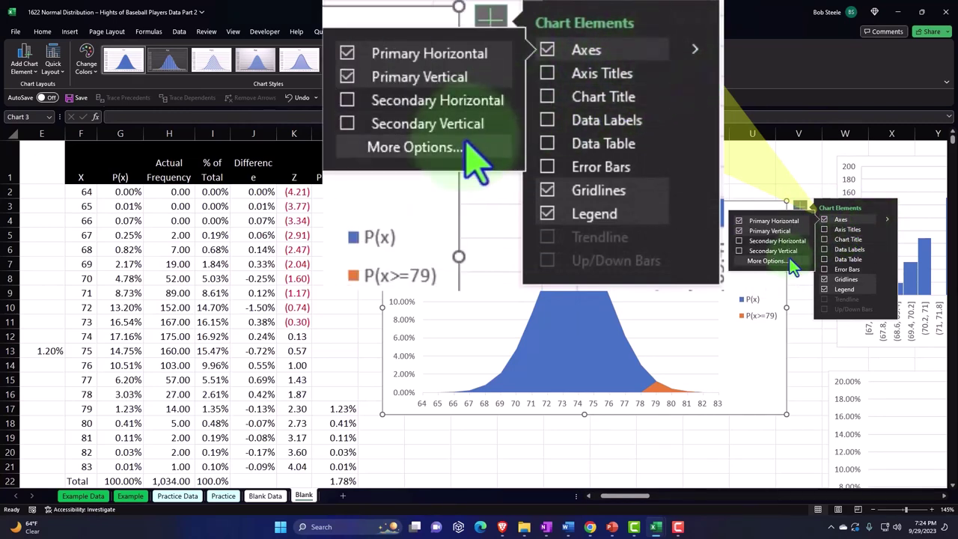
{"action": "left_click", "coordinate": [739, 242]}
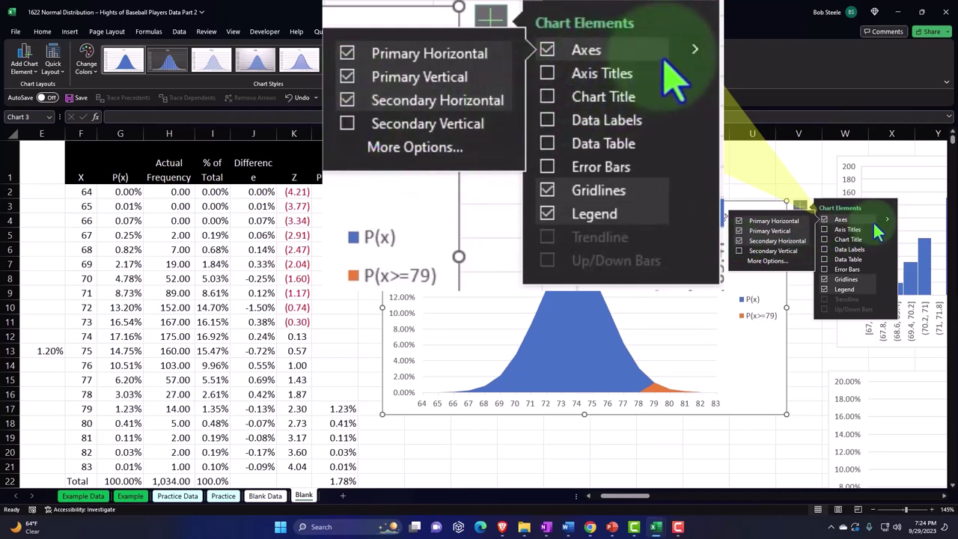
{"action": "left_click", "coordinate": [800, 208]}
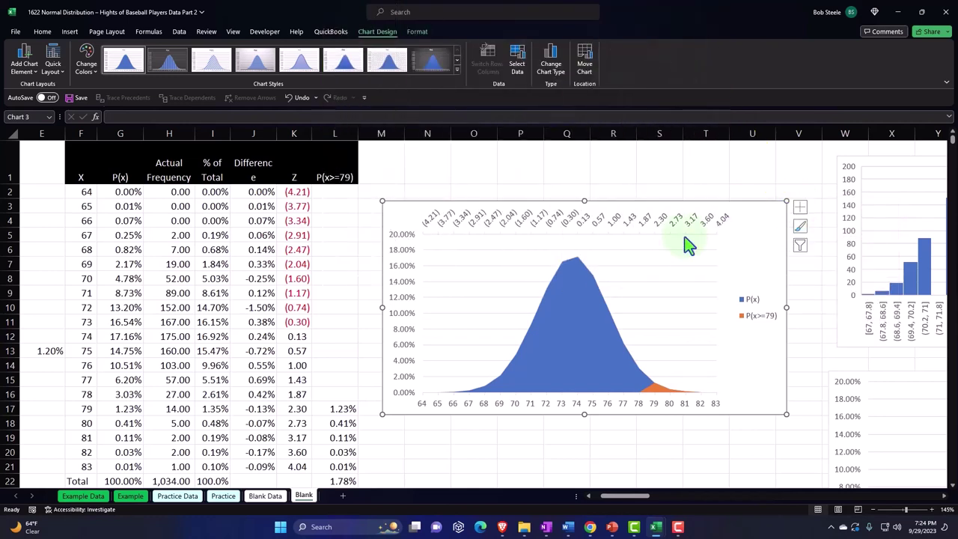
Set the label position of the secondary Z score axis to Low and move the area chart up and to the right, near row 1.
{"action": "left_click", "coordinate": [646, 231]}
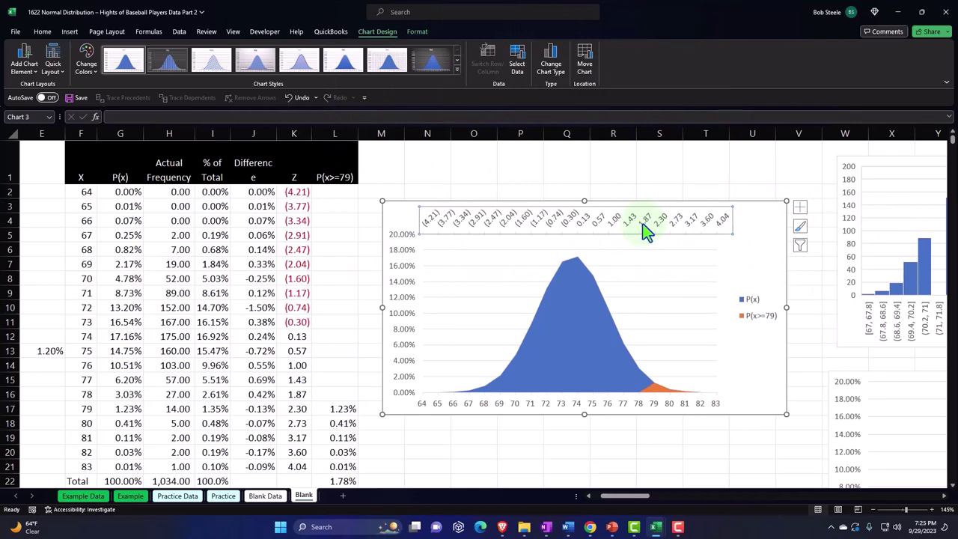
{"action": "double_click", "coordinate": [647, 230]}
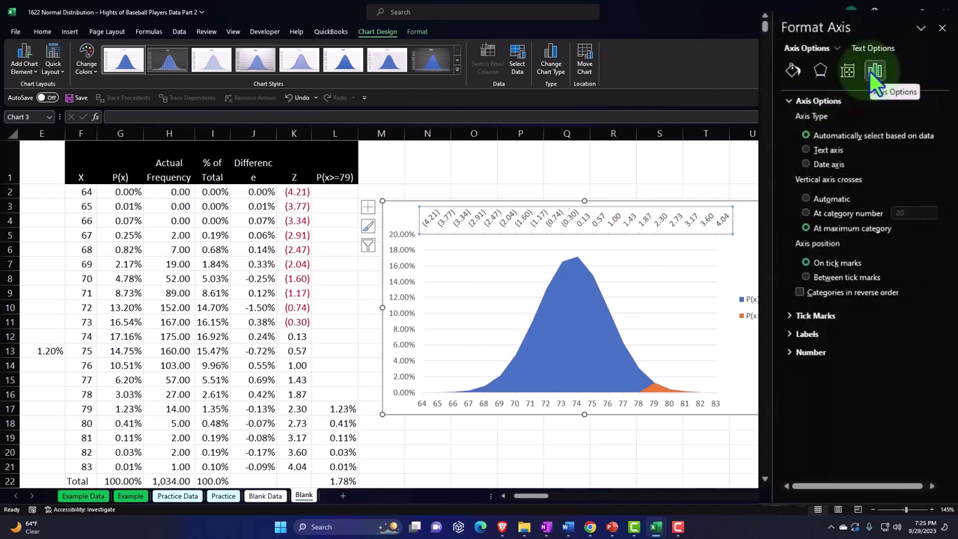
{"action": "left_click", "coordinate": [792, 334]}
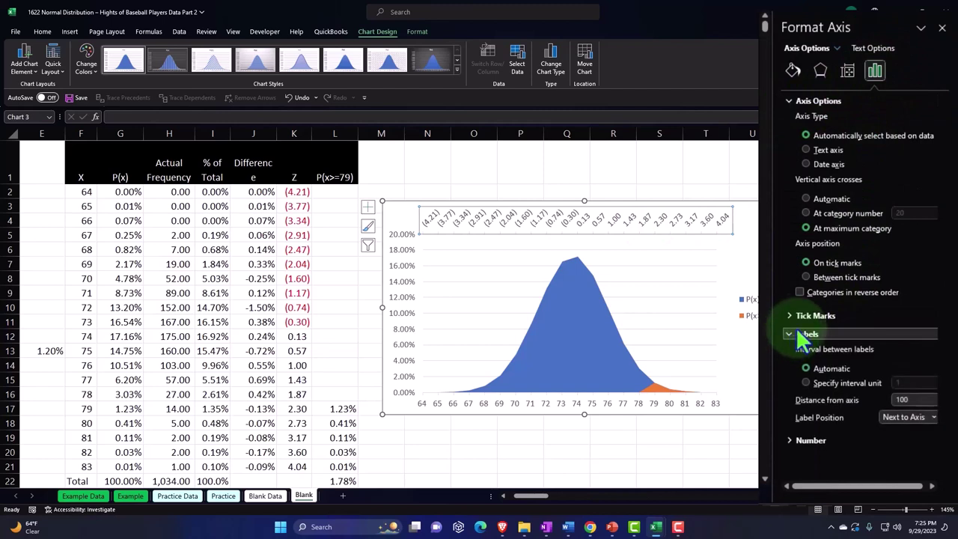
{"action": "left_click", "coordinate": [934, 419]}
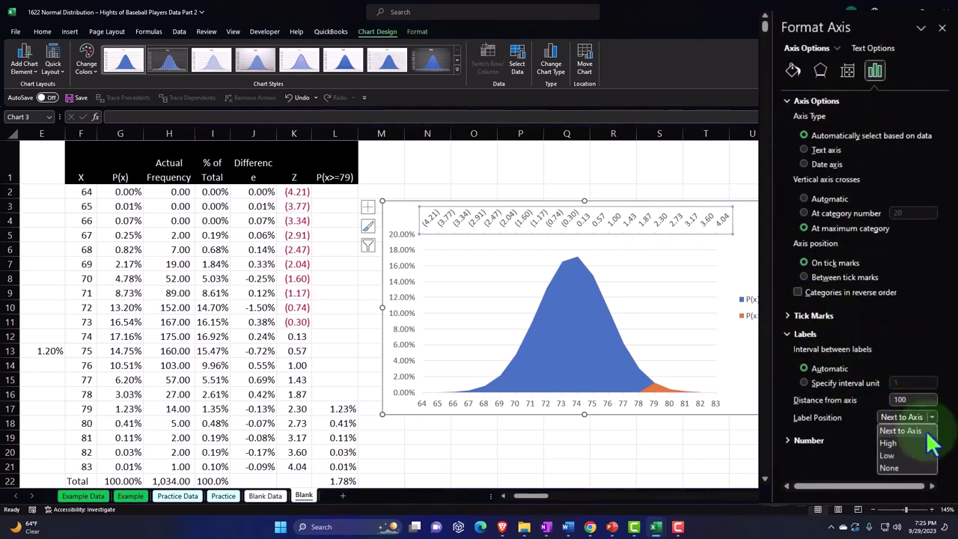
{"action": "left_click", "coordinate": [916, 455]}
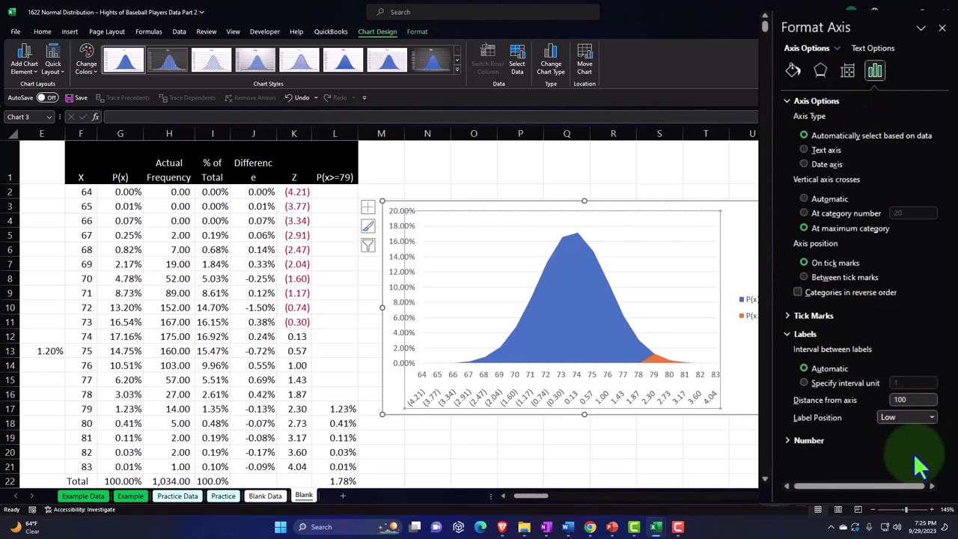
{"action": "left_click", "coordinate": [942, 27]}
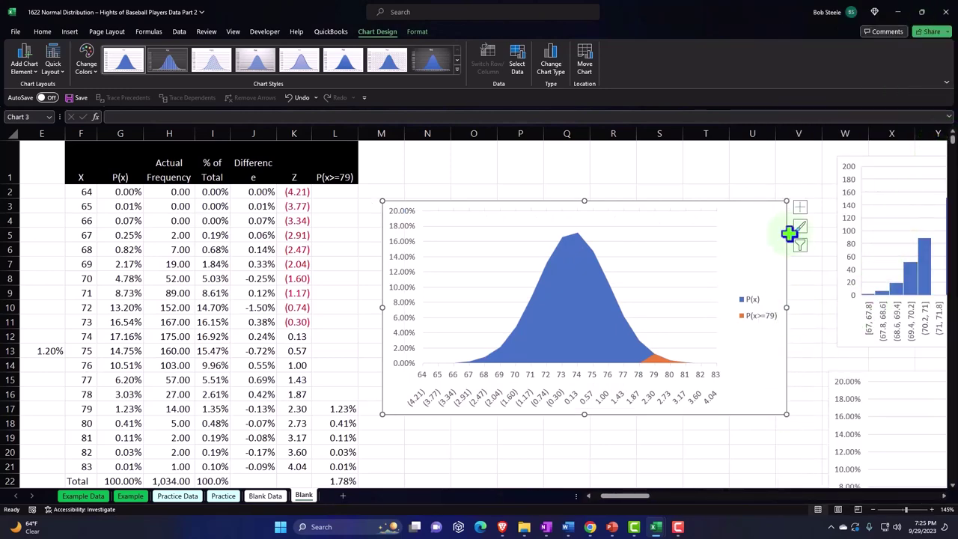
{"action": "left_click_drag", "start_coordinate": [759, 216], "coordinate": [752, 177]}
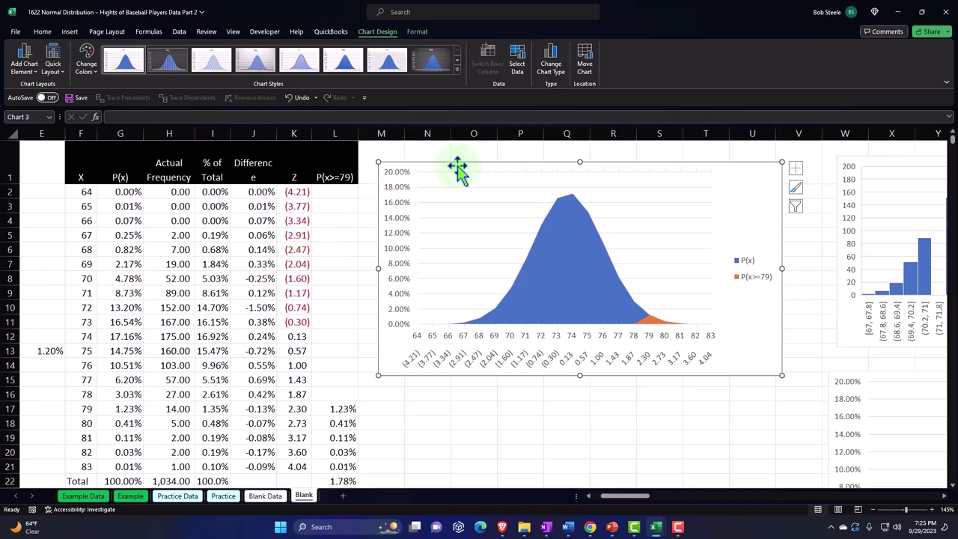
{"action": "left_click_drag", "start_coordinate": [458, 171], "coordinate": [558, 176]}
Enter the label P(x<=79) in C15 and the x value 79 in D15.
{"action": "left_click", "coordinate": [90, 380]}
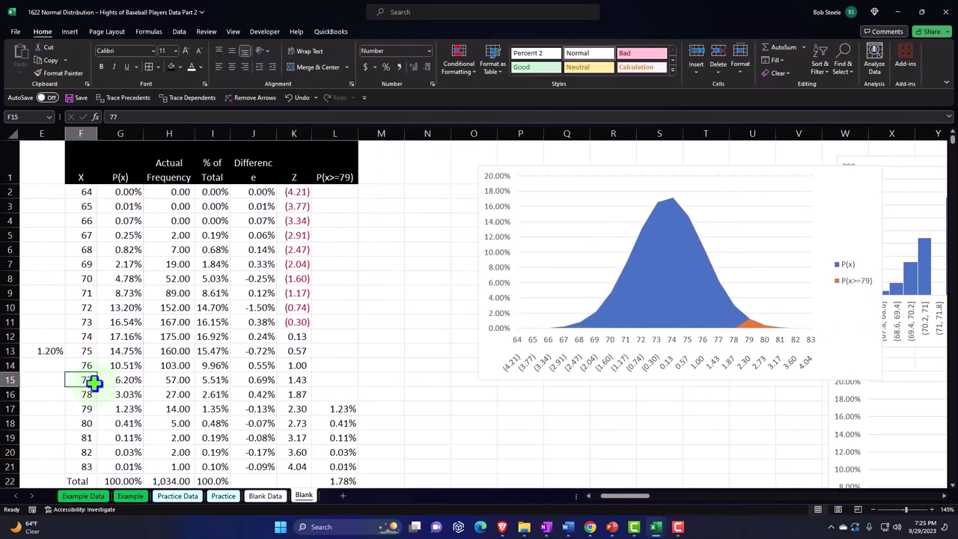
{"action": "key", "text": "Left"}
{"action": "key", "text": "Left"}
{"action": "key", "text": "Left"}
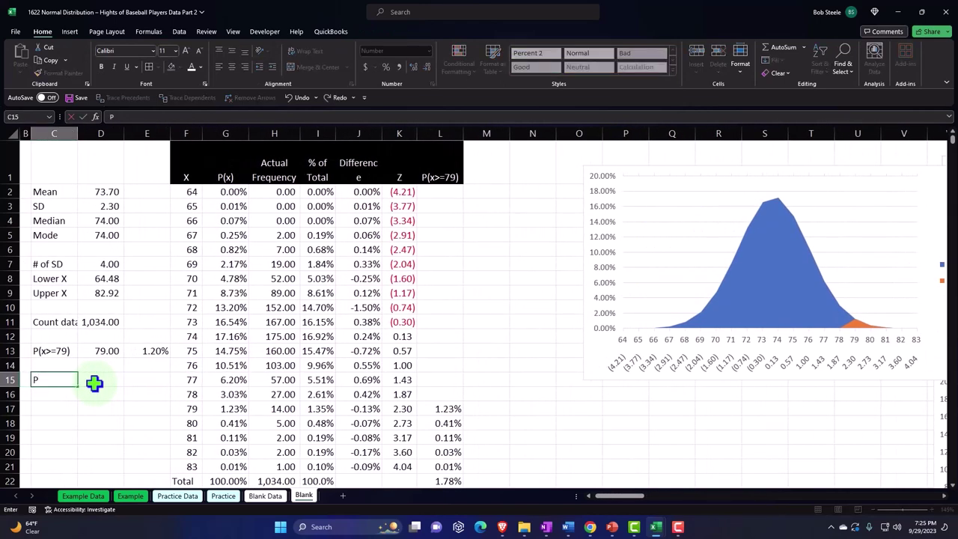
{"action": "type", "text": "P(x"}
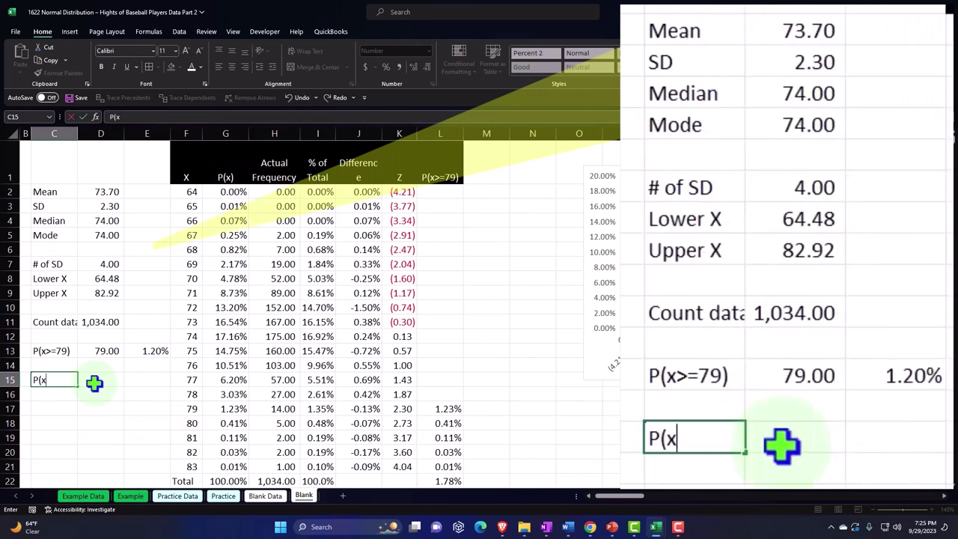
{"action": "type", "text": "<=79"}
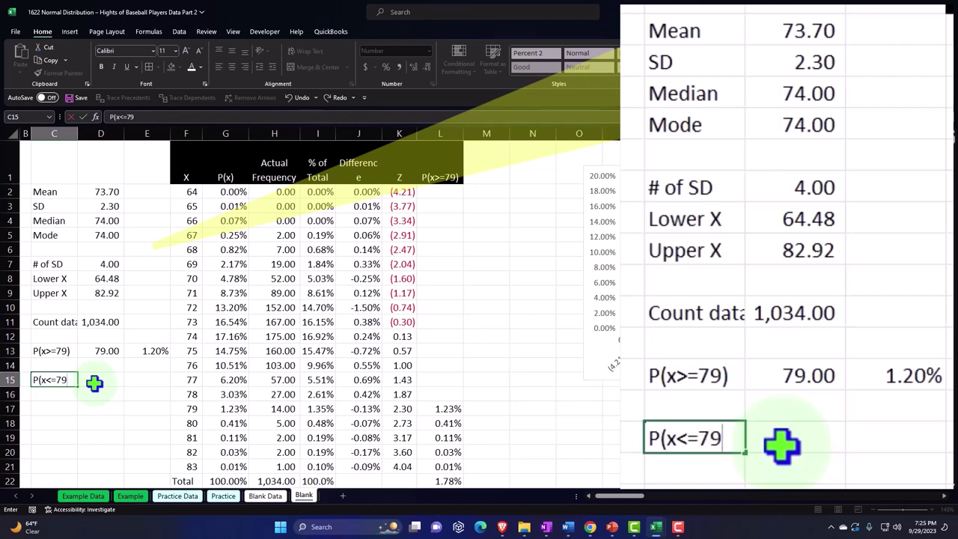
{"action": "left_click", "coordinate": [93, 382]}
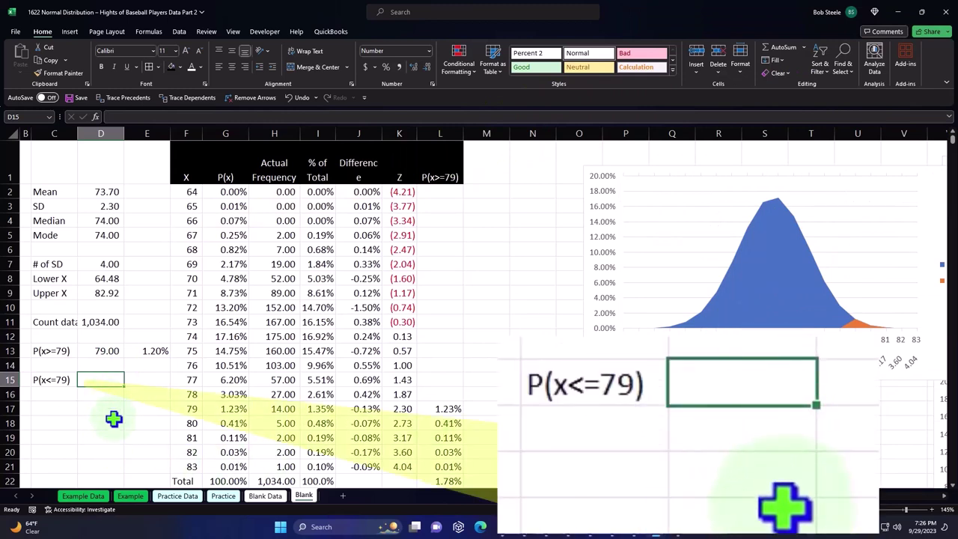
{"action": "type", "text": "79"}
{"action": "key", "text": "Return"}
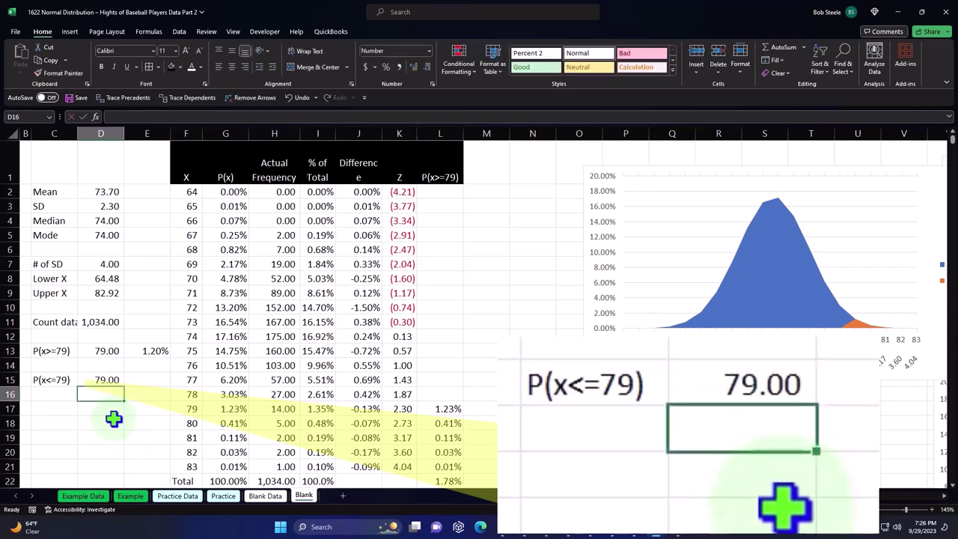
Turn the C15 label into a formula that opens with the quoted text "P(x<=" followed by an ampersand.
{"action": "key", "text": "Up"}
{"action": "key", "text": "Left"}
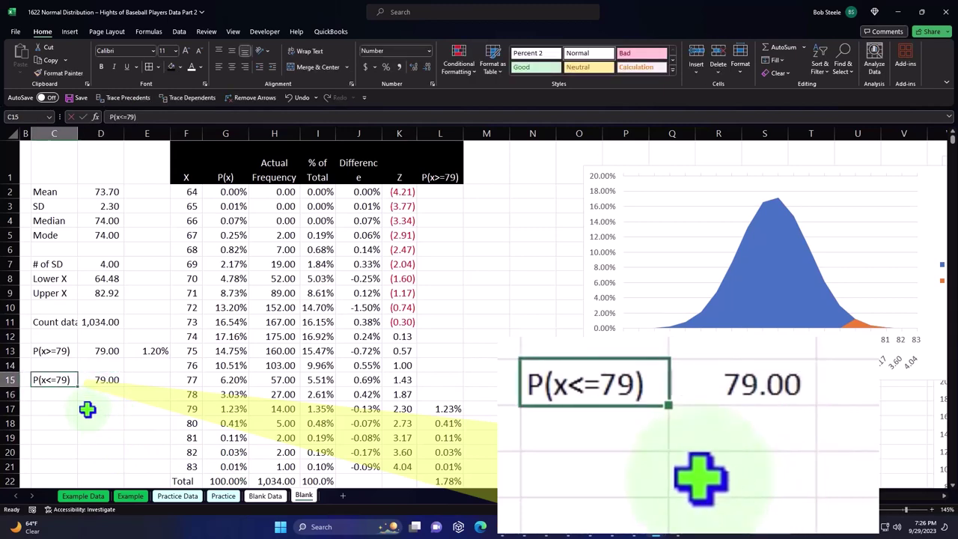
{"action": "double_click", "coordinate": [45, 379]}
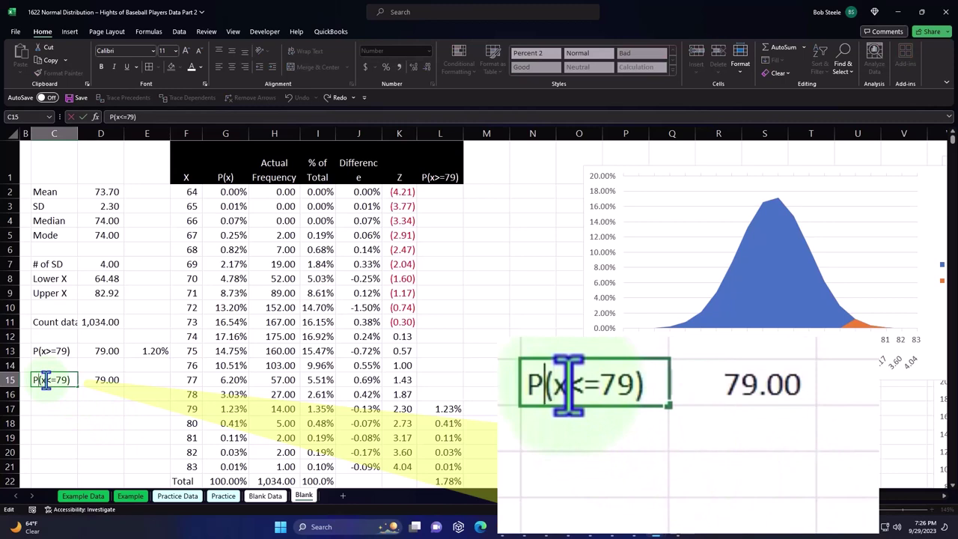
{"action": "key", "text": "Home"}
{"action": "type", "text": "="}
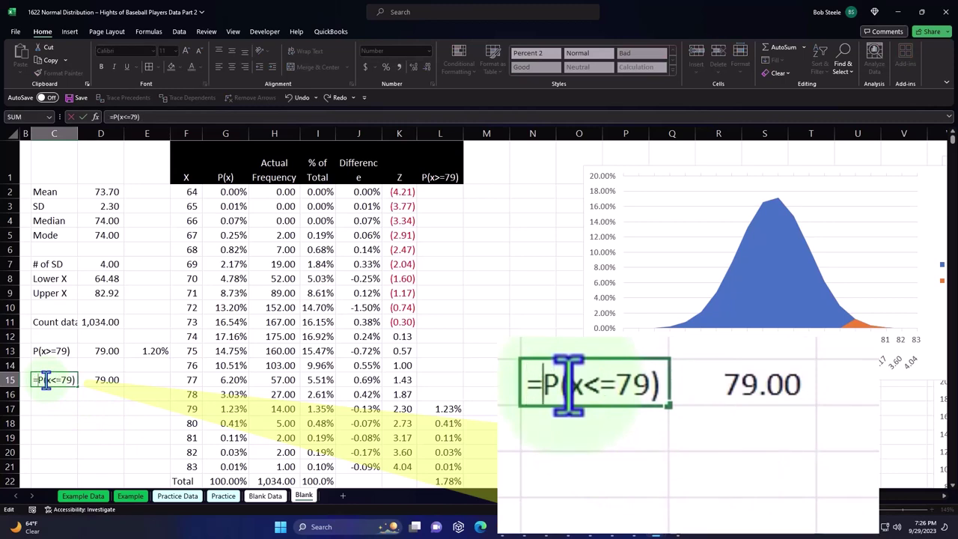
{"action": "type", "text": "\""}
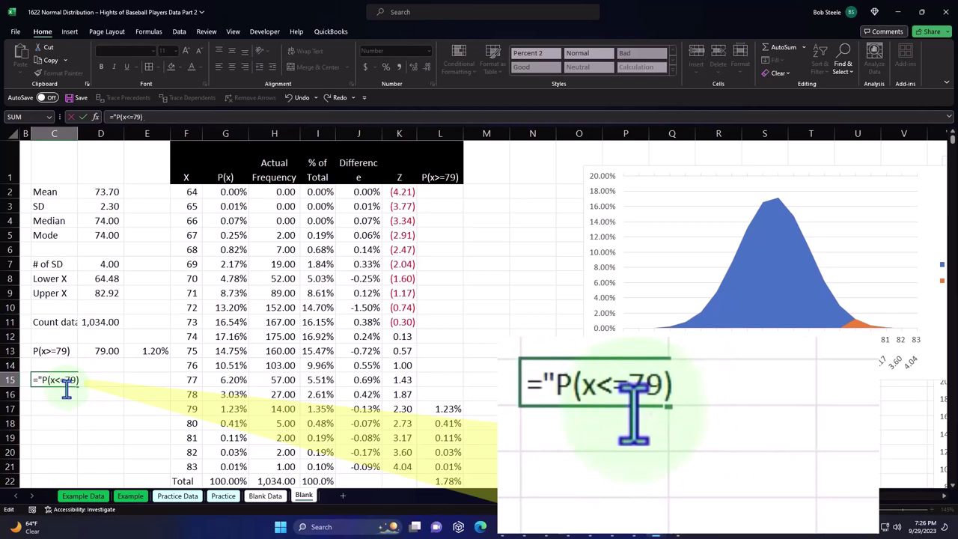
{"action": "type", "text": "\""}
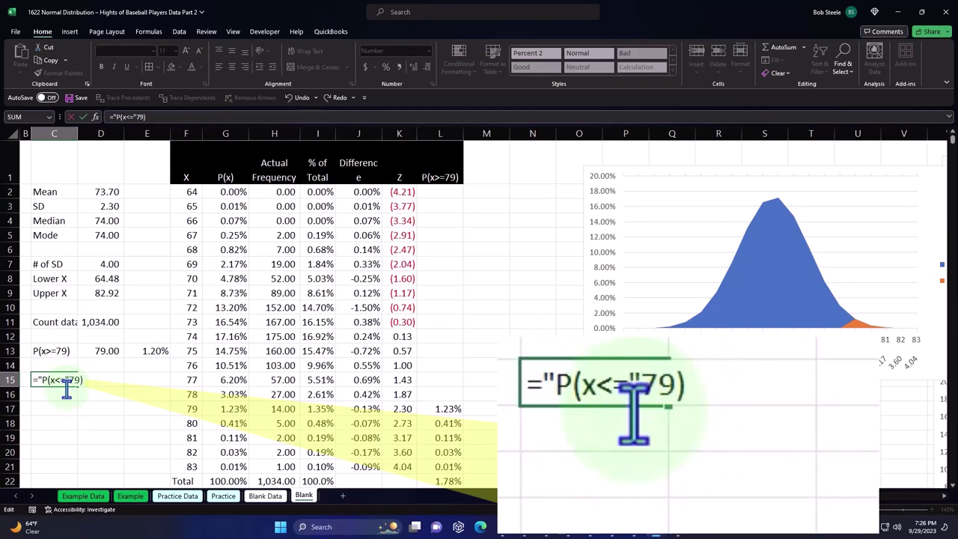
{"action": "type", "text": "&"}
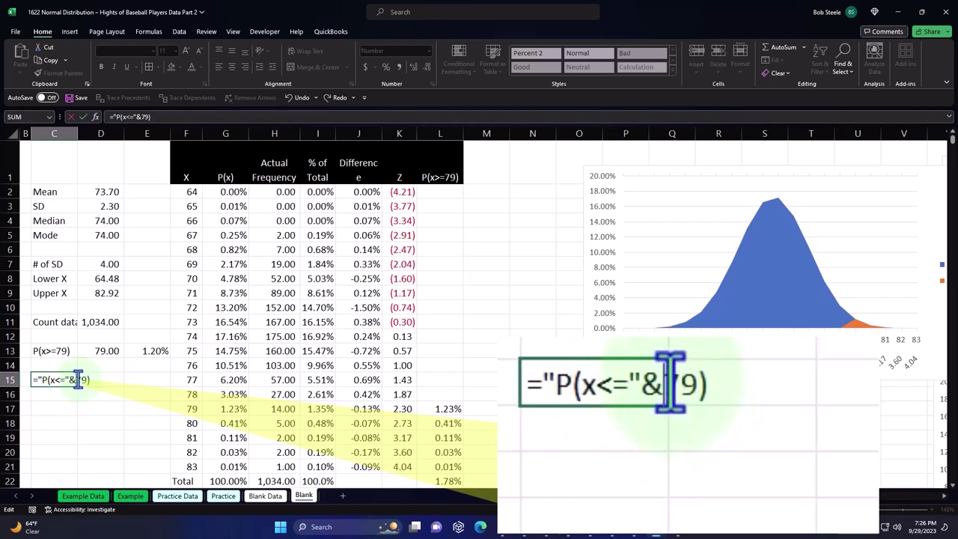
Replace the fixed 79 in C15 with a reference to D15 and append the quoted closing parenthesis, giving ="P(x<="&D15&")".
{"action": "left_click_drag", "start_coordinate": [78, 380], "coordinate": [86, 380]}
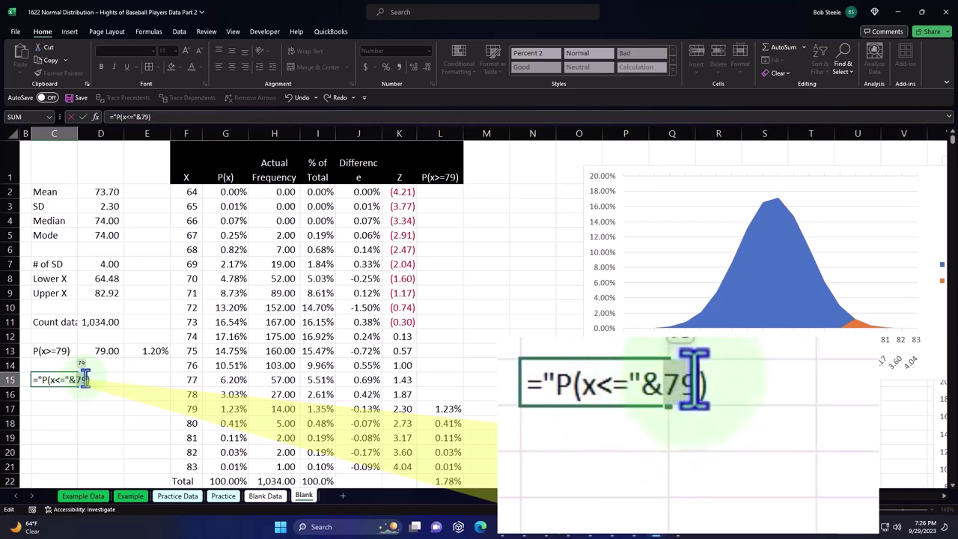
{"action": "left_click", "coordinate": [105, 408]}
{"action": "key", "text": "Up"}
{"action": "key", "text": "Up"}
{"action": "key", "text": "Up"}
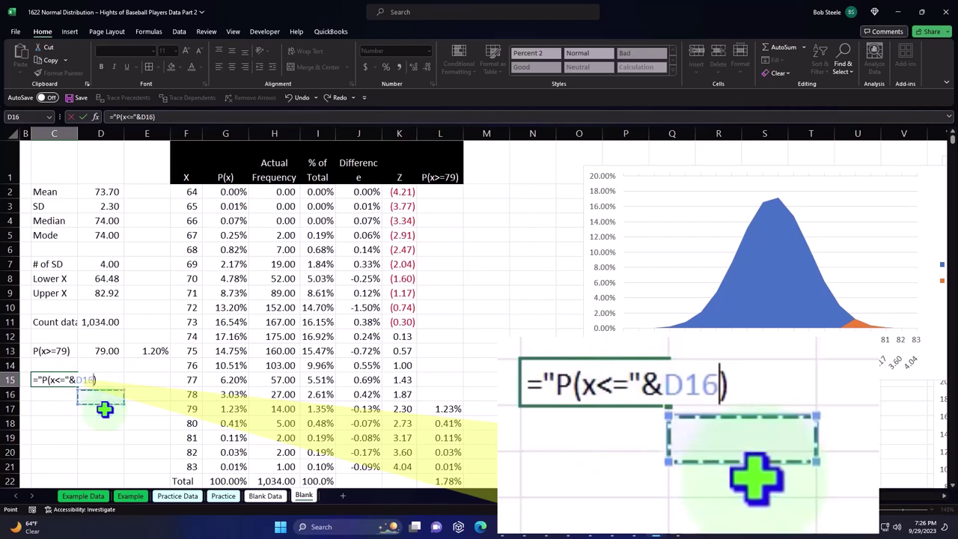
{"action": "key", "text": "Down"}
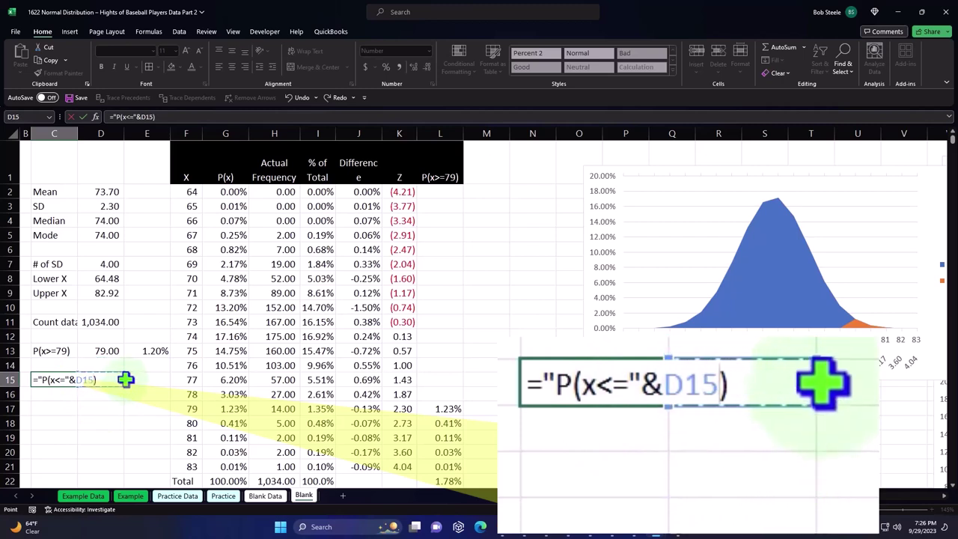
{"action": "type", "text": "&"}
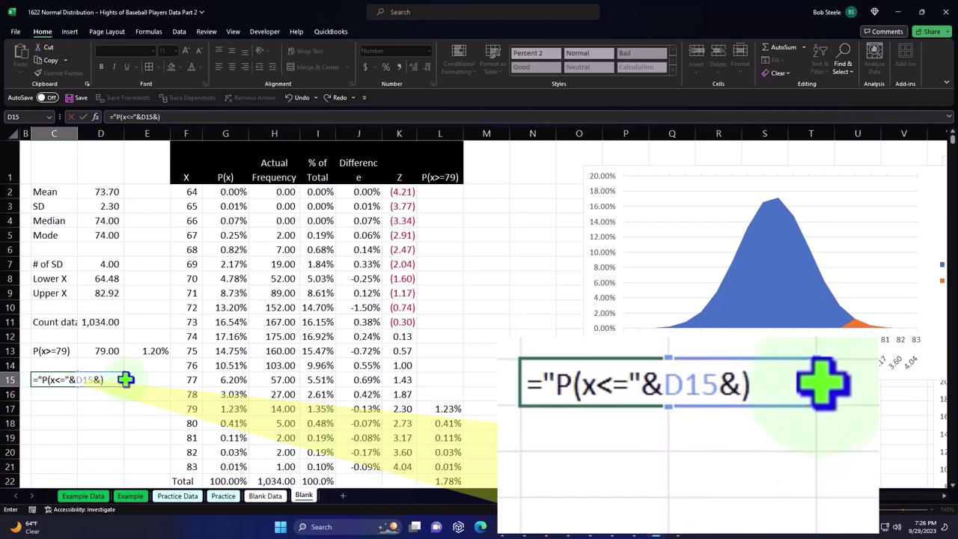
{"action": "type", "text": "\""}
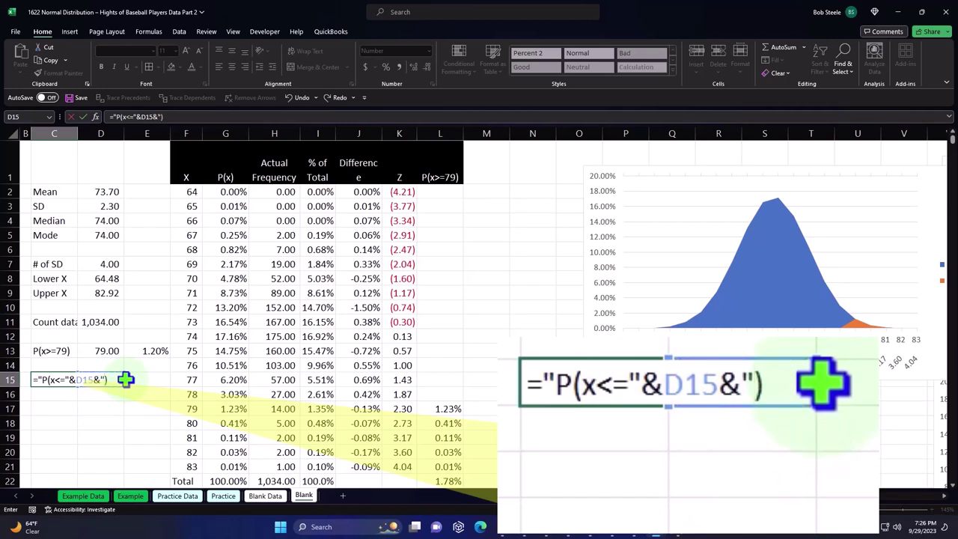
{"action": "left_click", "coordinate": [117, 379]}
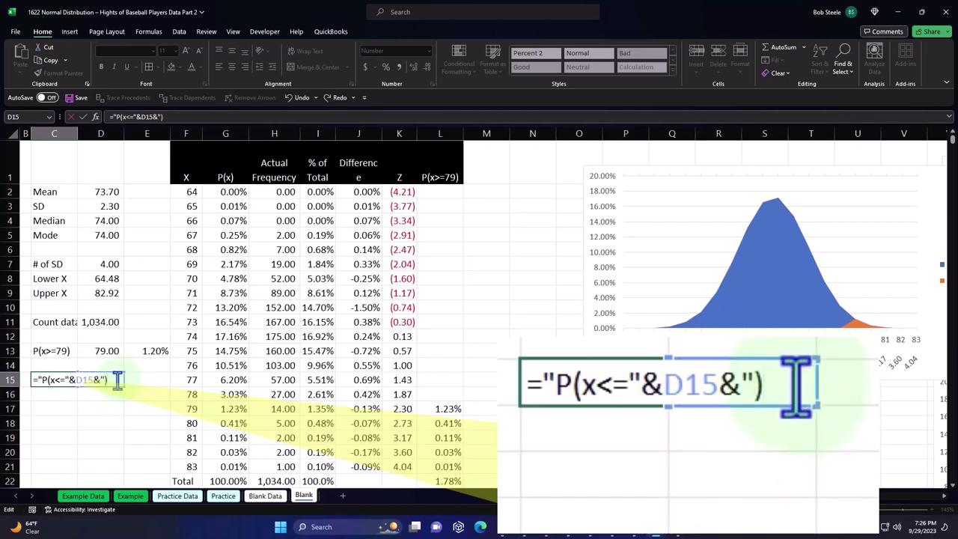
{"action": "type", "text": "\""}
{"action": "key", "text": "Return"}
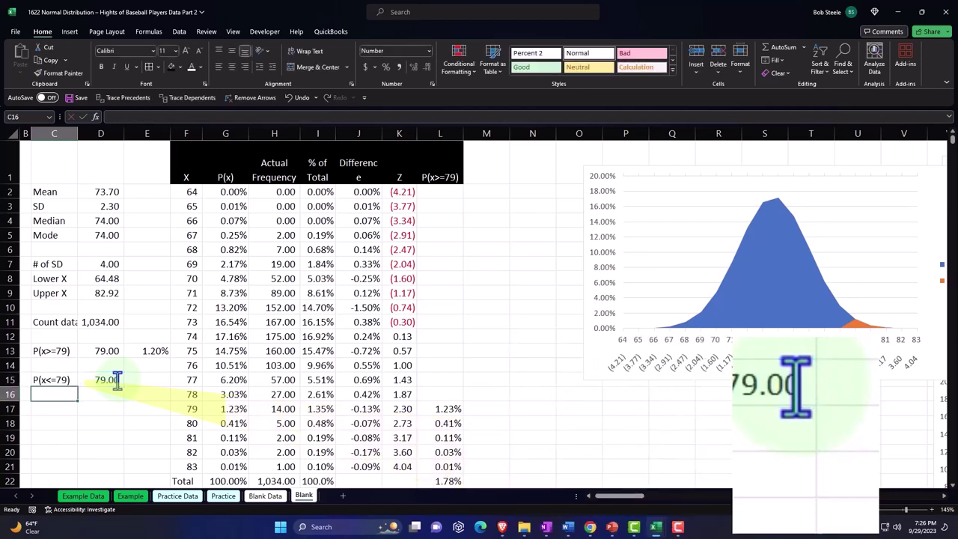
Test the dynamic label by changing the x value in D15 to 80 and finally to 90.
{"action": "left_click", "coordinate": [118, 380]}
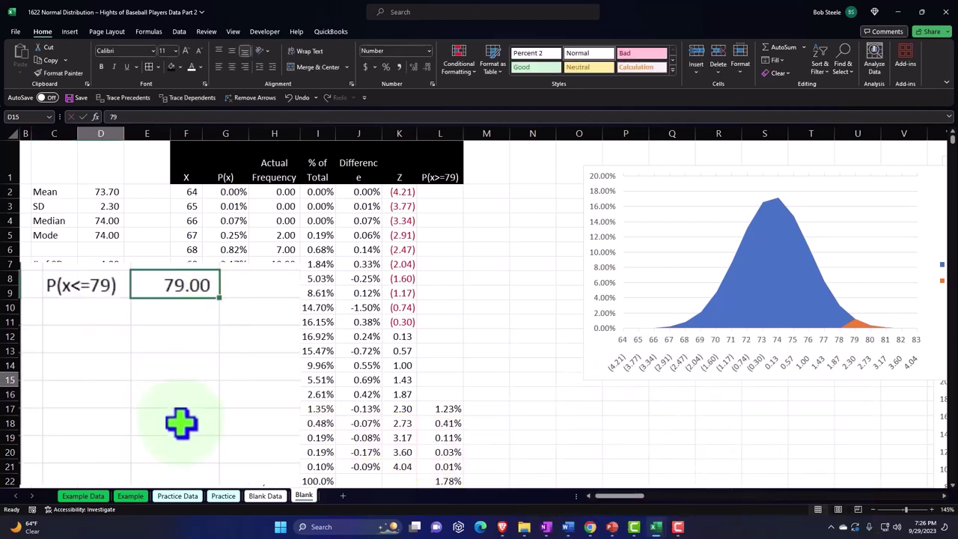
{"action": "type", "text": "80"}
{"action": "key", "text": "Return"}
{"action": "key", "text": "Up"}
{"action": "type", "text": "90"}
{"action": "key", "text": "Return"}
Calculate the cumulative probability in E15 with =NORM.DIST(D15,D2,D3,1), using the x value, mean and SD.
{"action": "key", "text": "Right"}
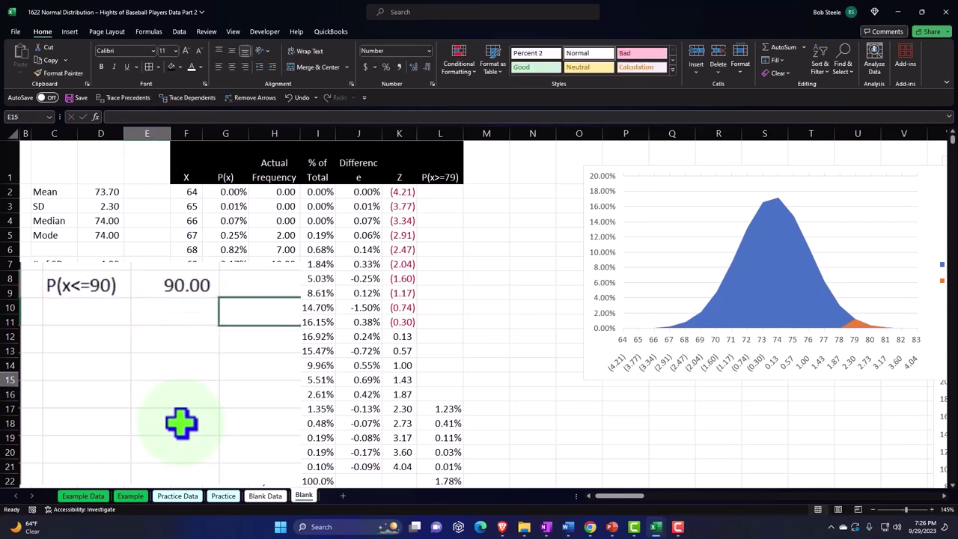
{"action": "key", "text": "Up"}
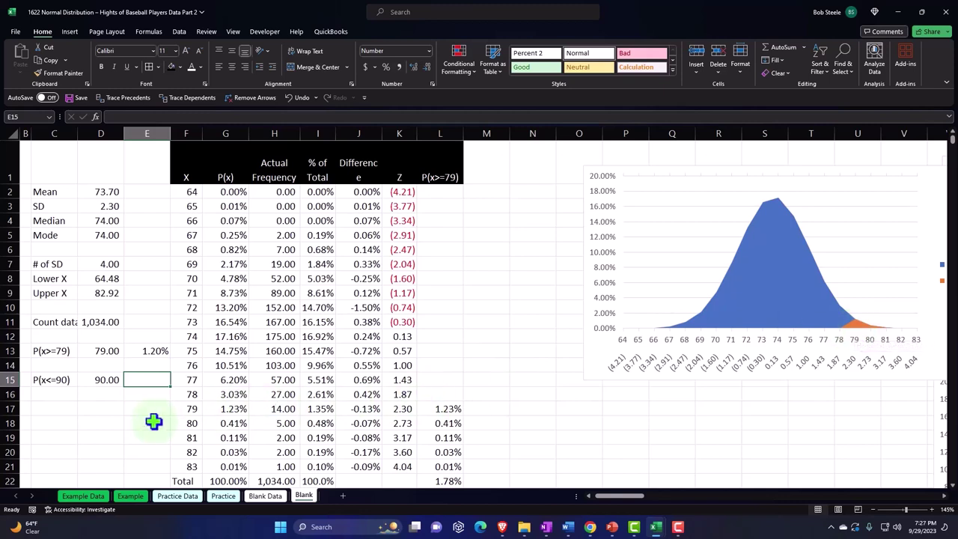
{"action": "type", "text": "="}
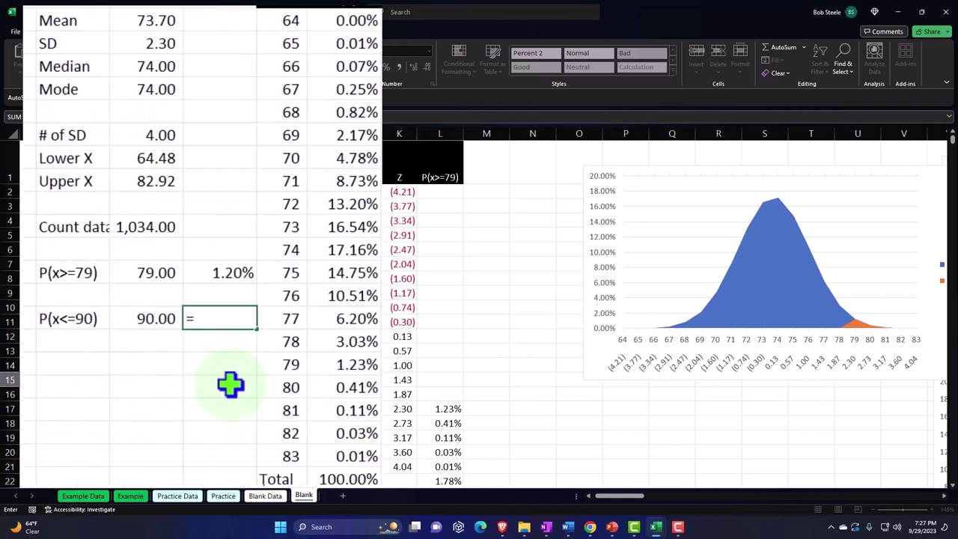
{"action": "type", "text": "nor"}
{"action": "key", "text": "Tab"}
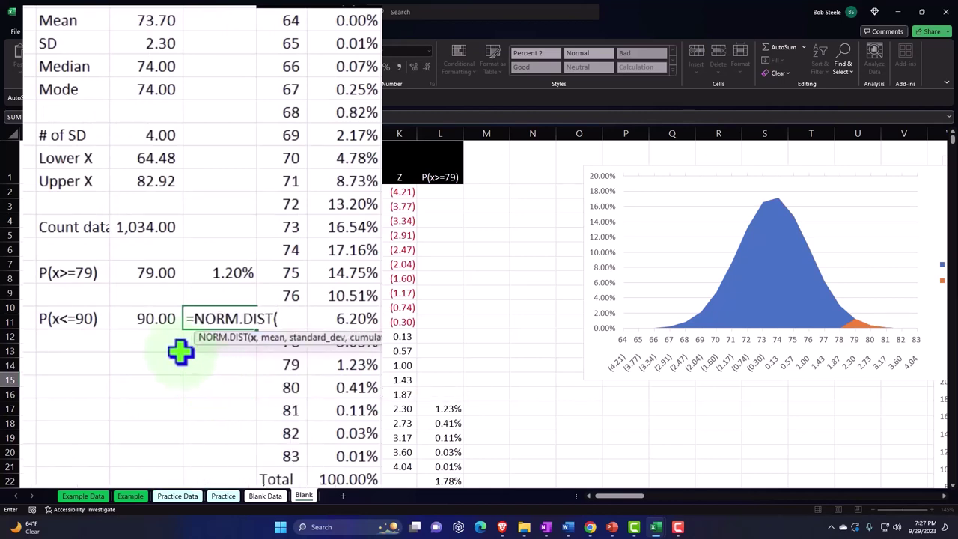
{"action": "left_click", "coordinate": [154, 319]}
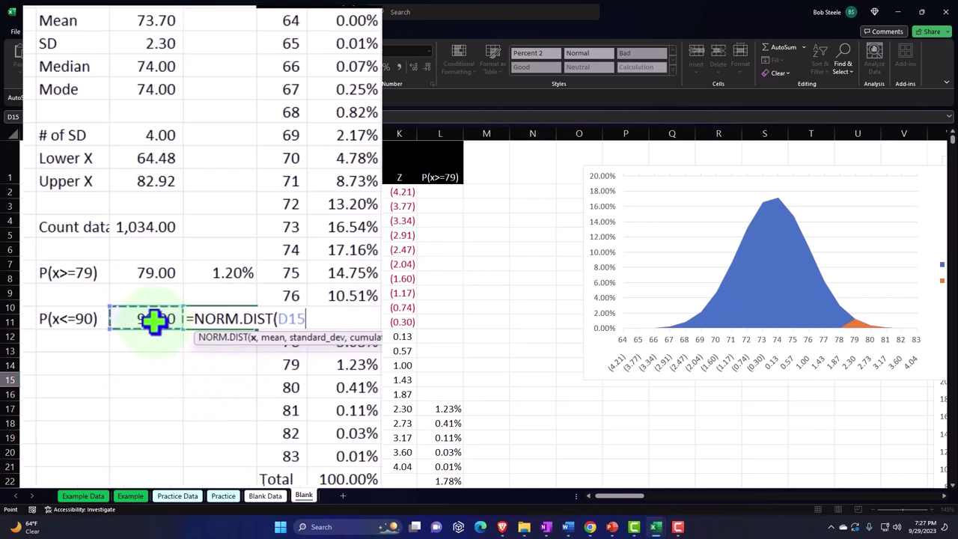
{"action": "type", "text": ","}
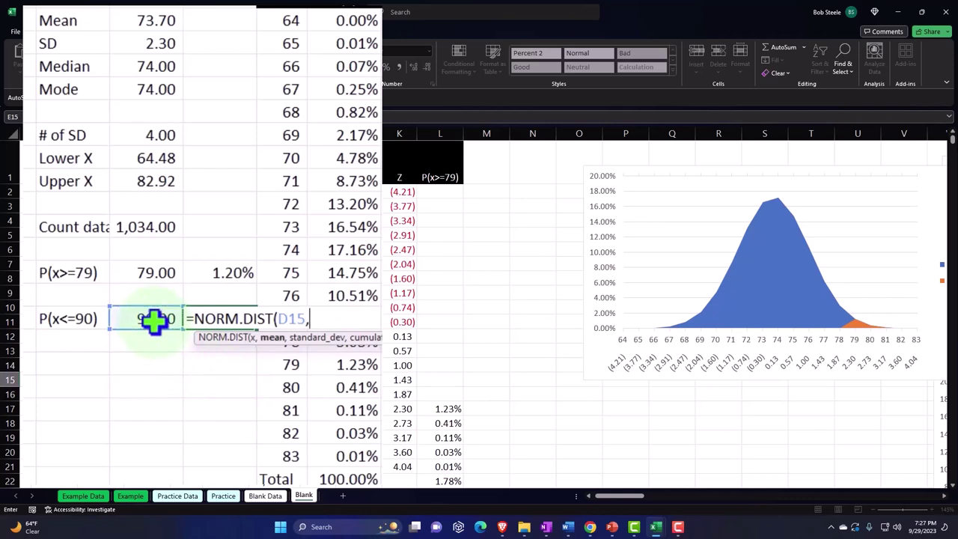
{"action": "left_click", "coordinate": [139, 24]}
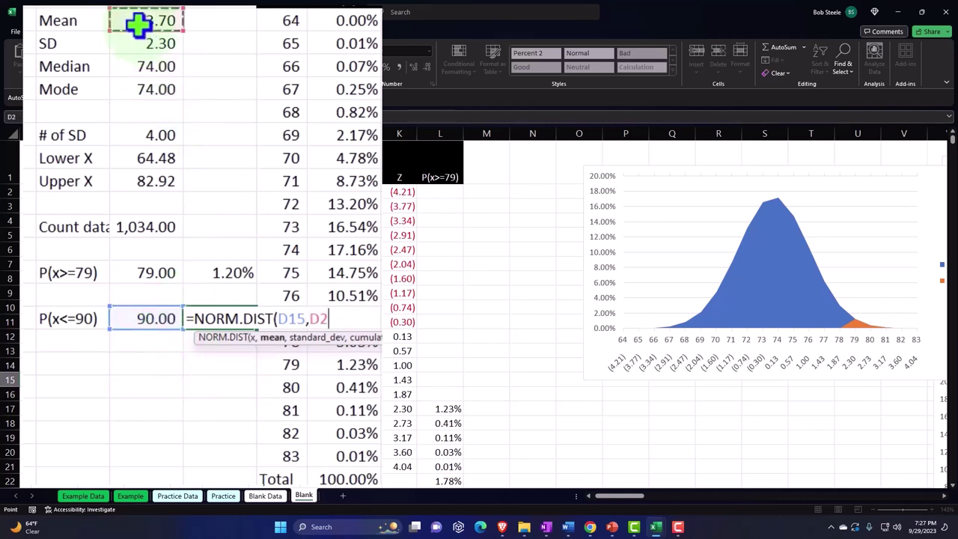
{"action": "type", "text": ","}
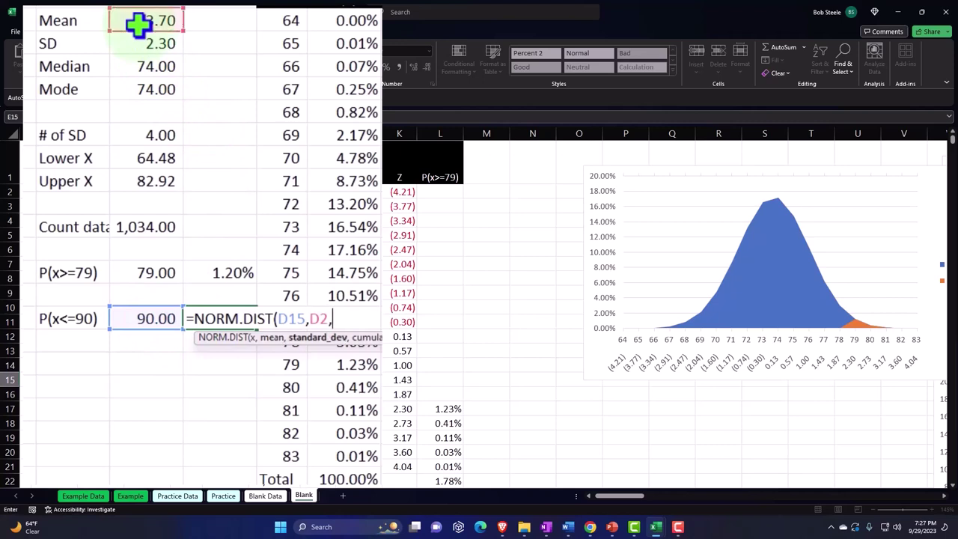
{"action": "left_click", "coordinate": [143, 43]}
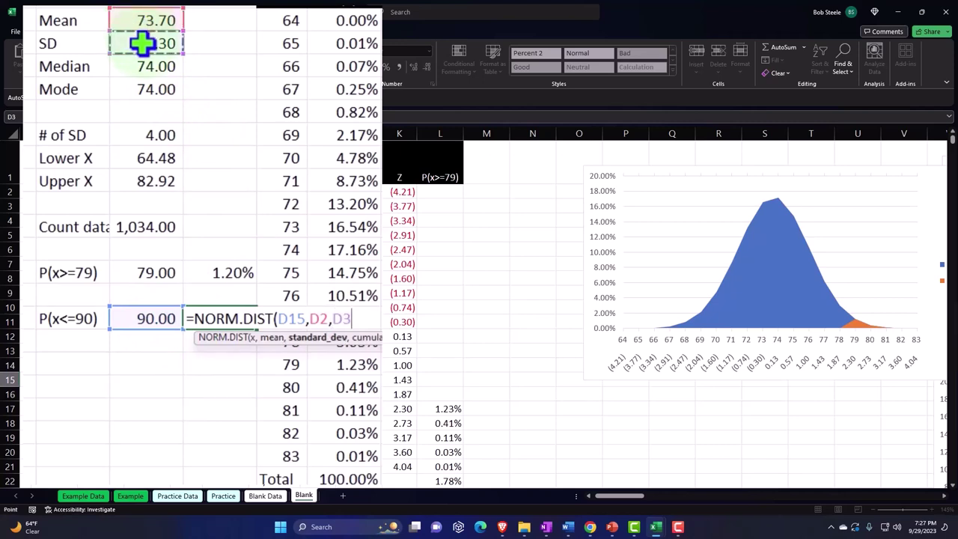
{"action": "type", "text": ","}
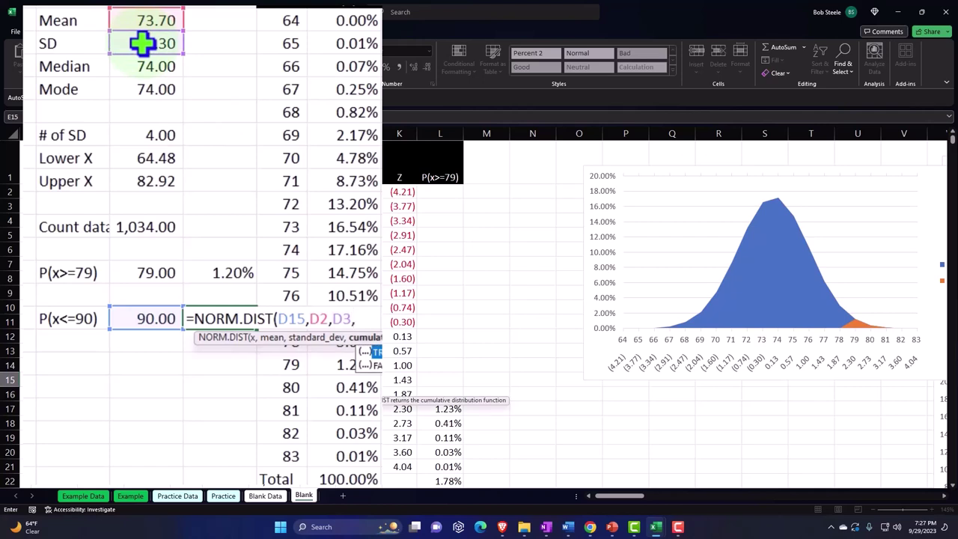
{"action": "type", "text": "1)"}
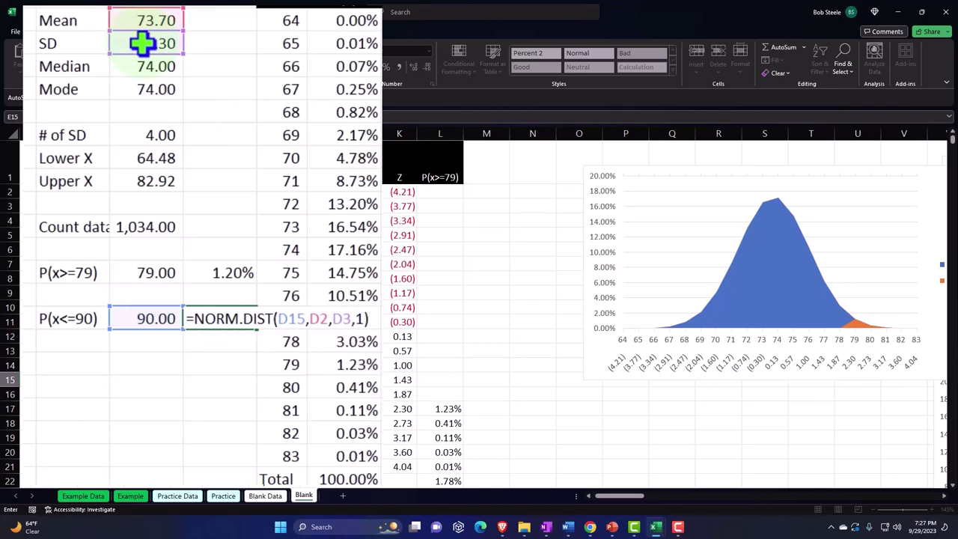
{"action": "key", "text": "Return"}
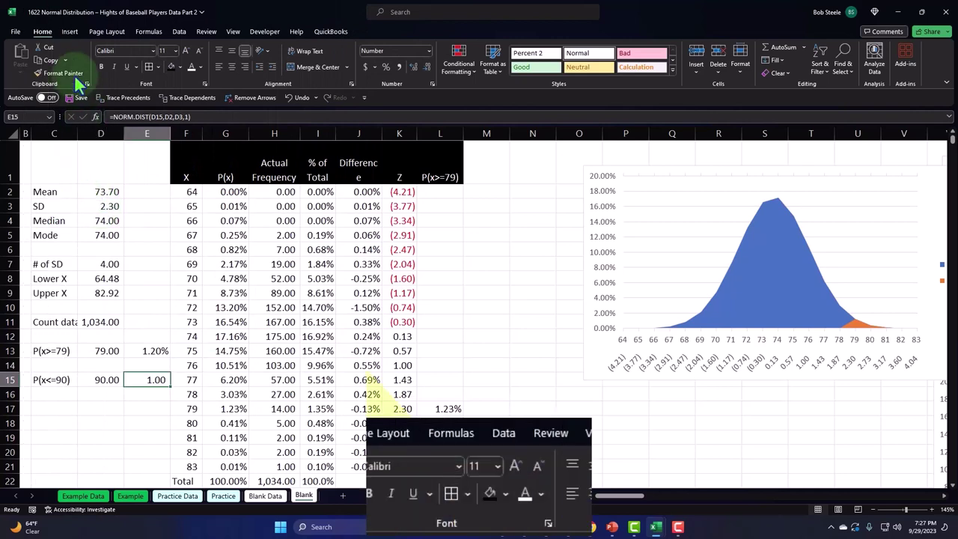
Format E15 as a percentage with two decimals and set the x value in D15 to 79.
{"action": "left_click", "coordinate": [386, 66]}
{"action": "left_click", "coordinate": [415, 68]}
{"action": "left_click", "coordinate": [415, 68]}
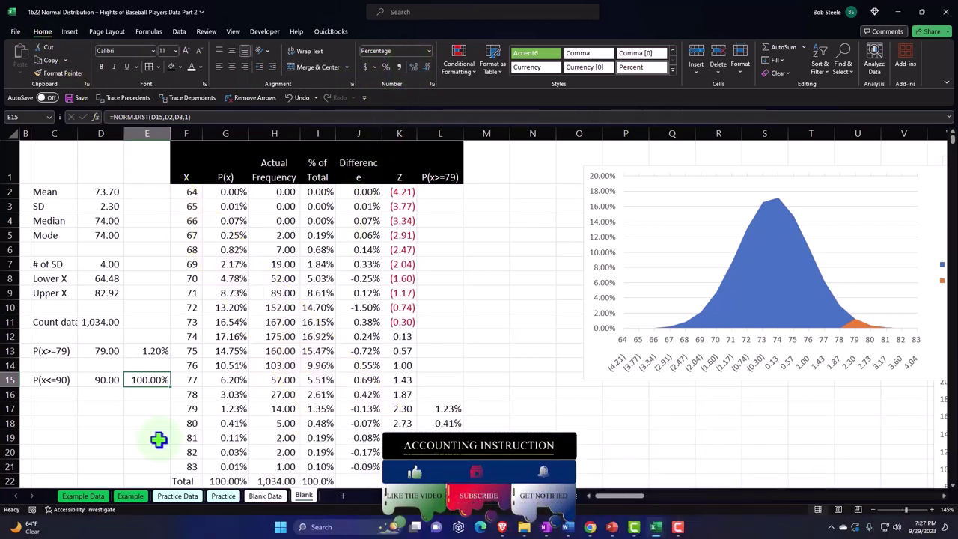
{"action": "left_click", "coordinate": [95, 378]}
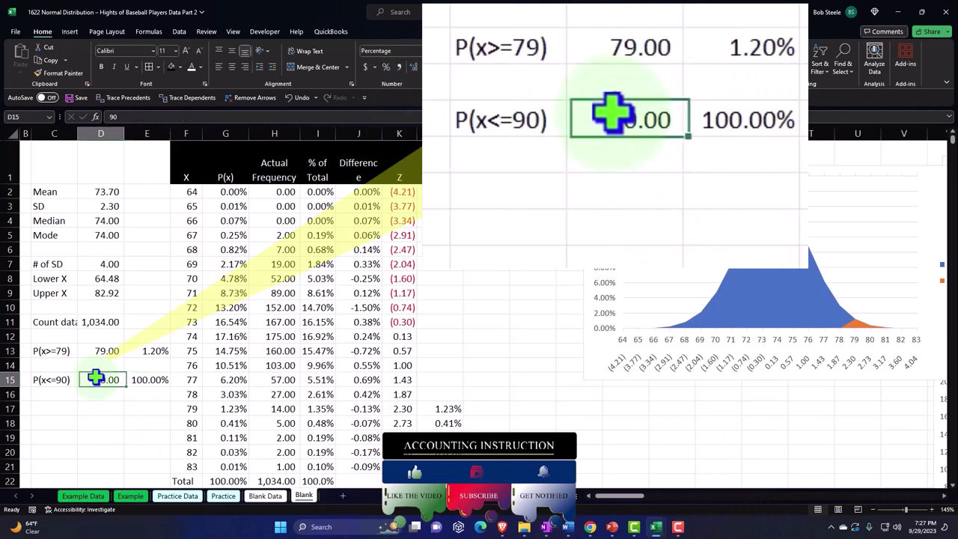
{"action": "type", "text": "79"}
{"action": "key", "text": "Return"}
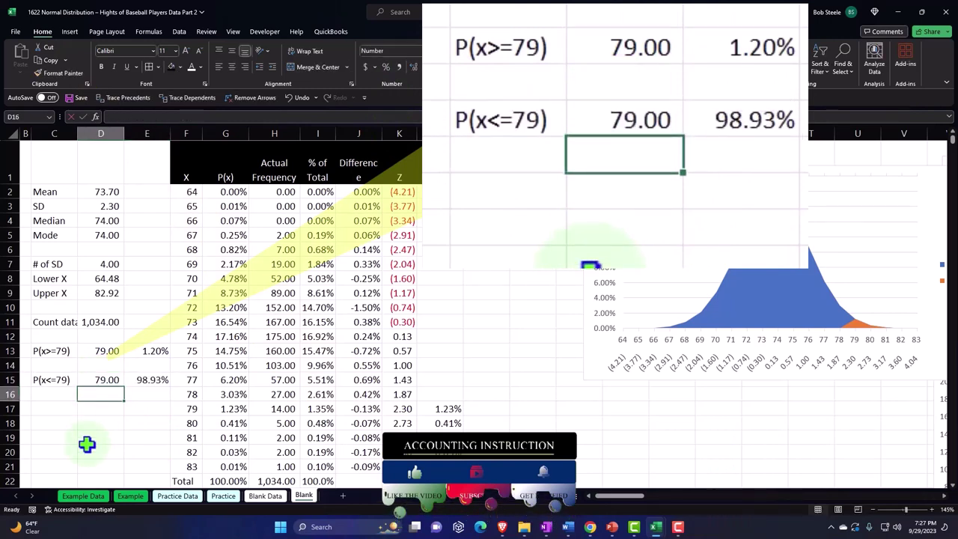
Link C16 to the dynamic probability label in C15.
{"action": "key", "text": "Left"}
{"action": "type", "text": "="}
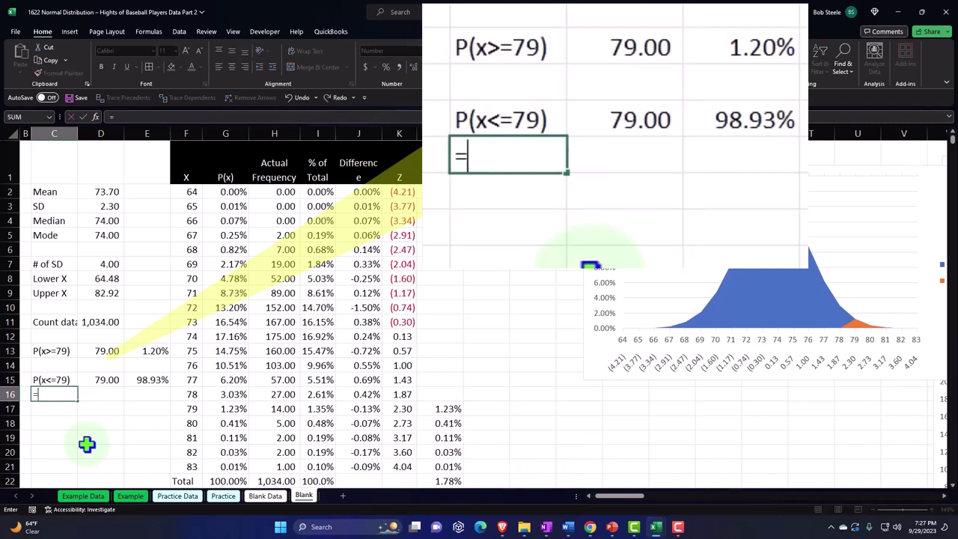
{"action": "key", "text": "Up"}
{"action": "key", "text": "Return"}
Enter the complement formula =1-E13 in E16 as an alternative calculation of the probability.
{"action": "key", "text": "Right"}
{"action": "key", "text": "Right"}
{"action": "key", "text": "Up"}
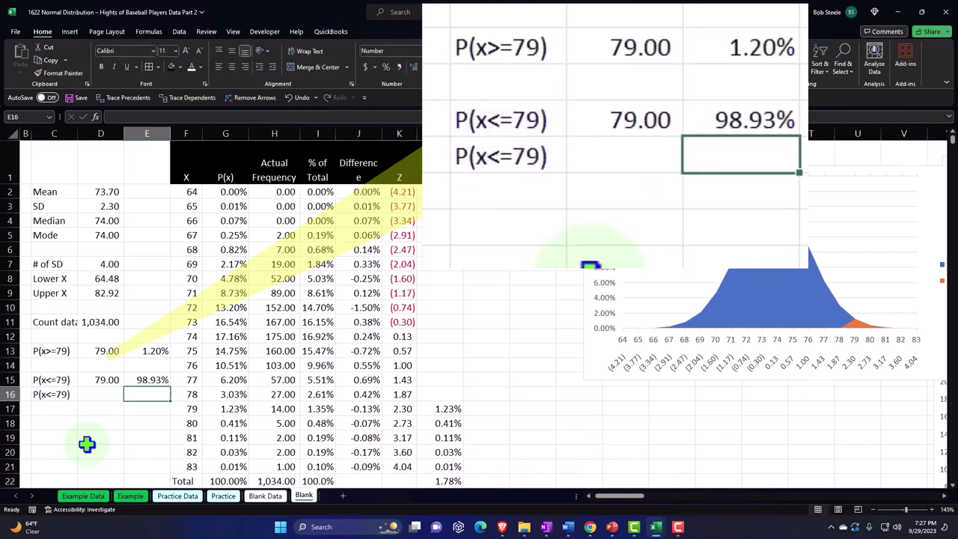
{"action": "type", "text": "="}
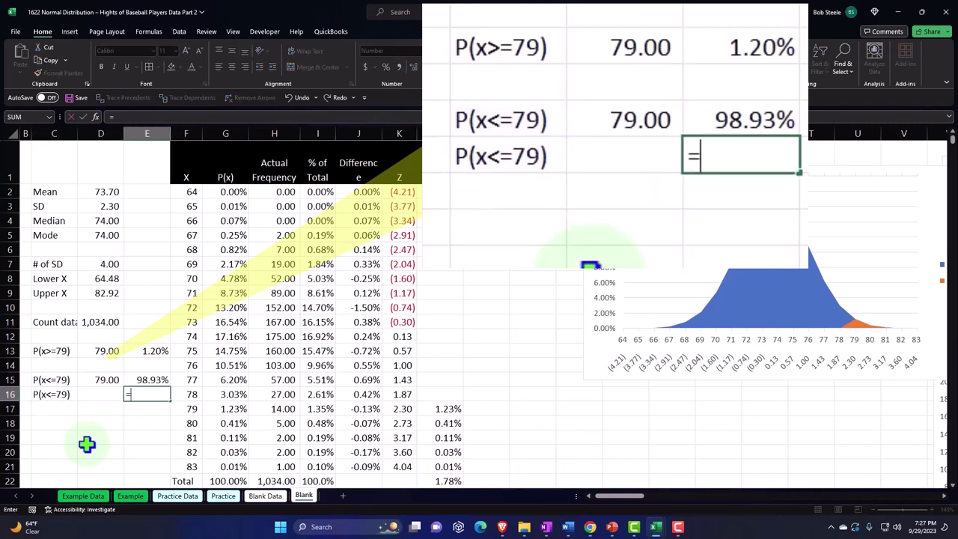
{"action": "type", "text": "1-"}
{"action": "key", "text": "Up"}
{"action": "key", "text": "Up"}
{"action": "key", "text": "Up"}
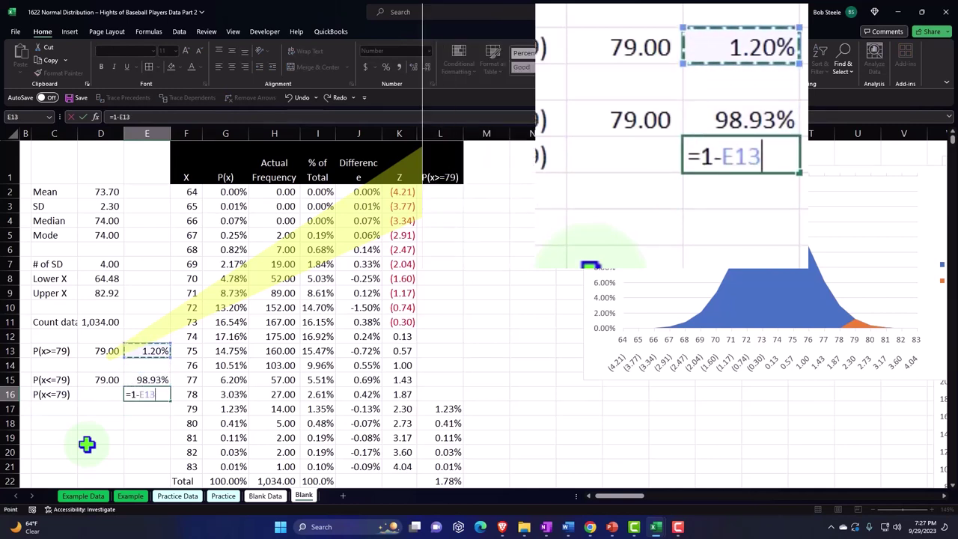
{"action": "key", "text": "ctrl+Return"}
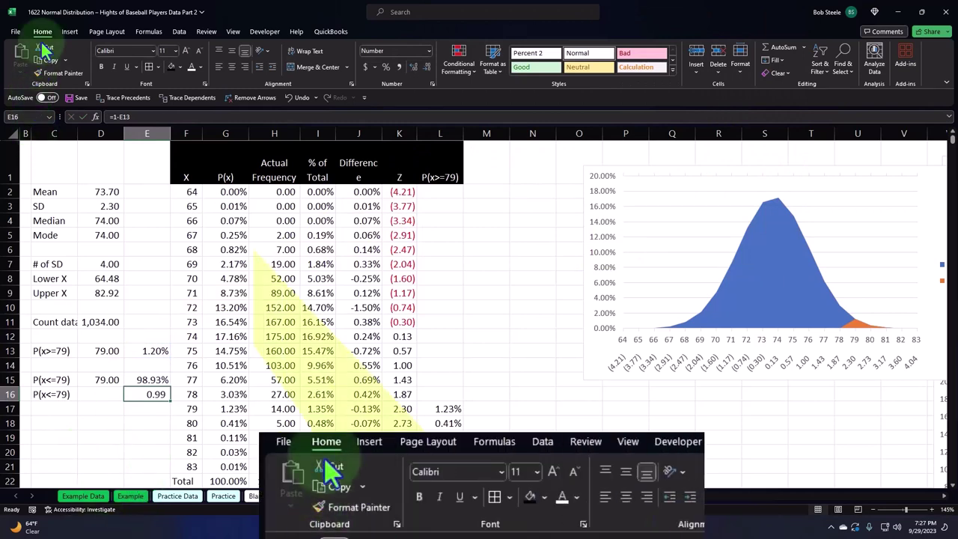
Format the complement result in E16 as a percentage with two decimals.
{"action": "left_click", "coordinate": [386, 67]}
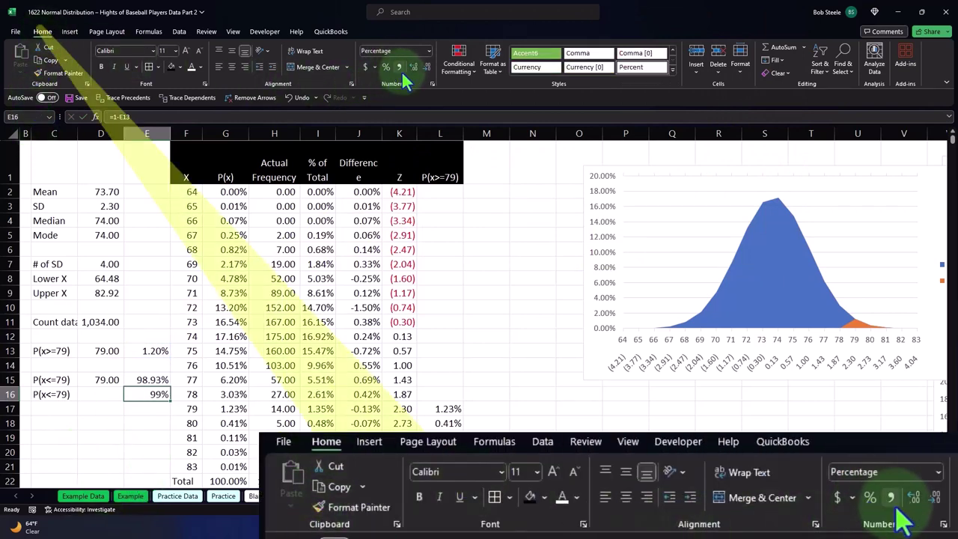
{"action": "left_click", "coordinate": [414, 65]}
{"action": "left_click", "coordinate": [414, 65]}
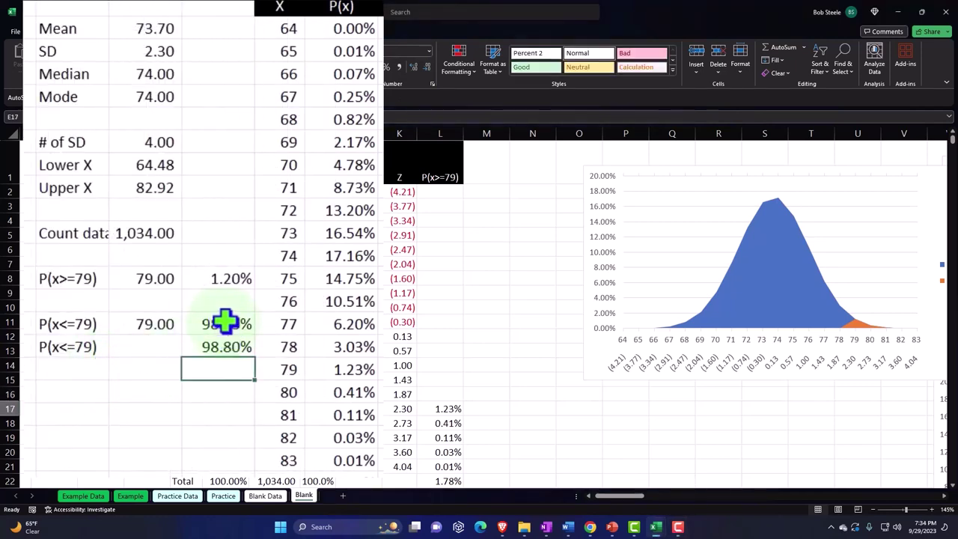
Subtract .1 from the D15 argument in E15, giving =NORM.DIST(D15-.1,D2,D3,1).
{"action": "double_click", "coordinate": [225, 321]}
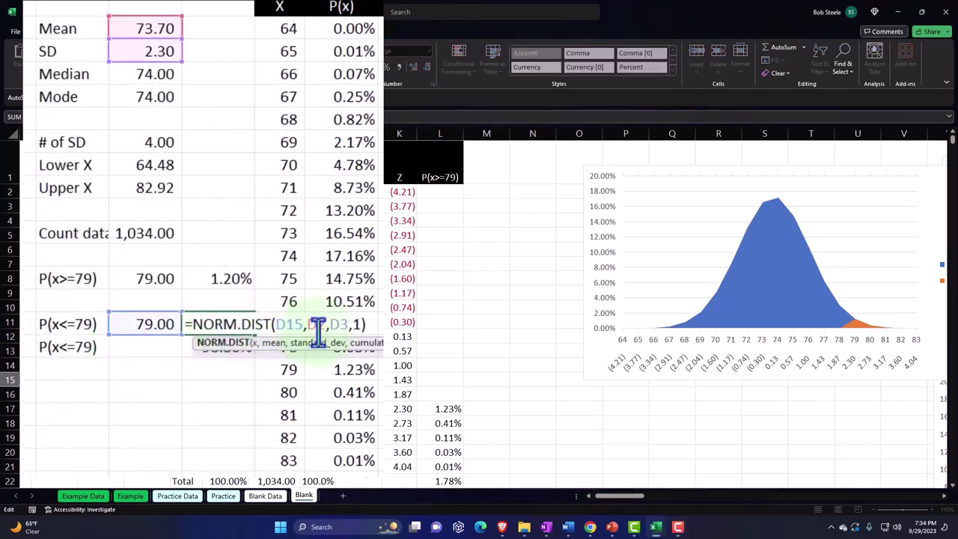
{"action": "left_click", "coordinate": [303, 326]}
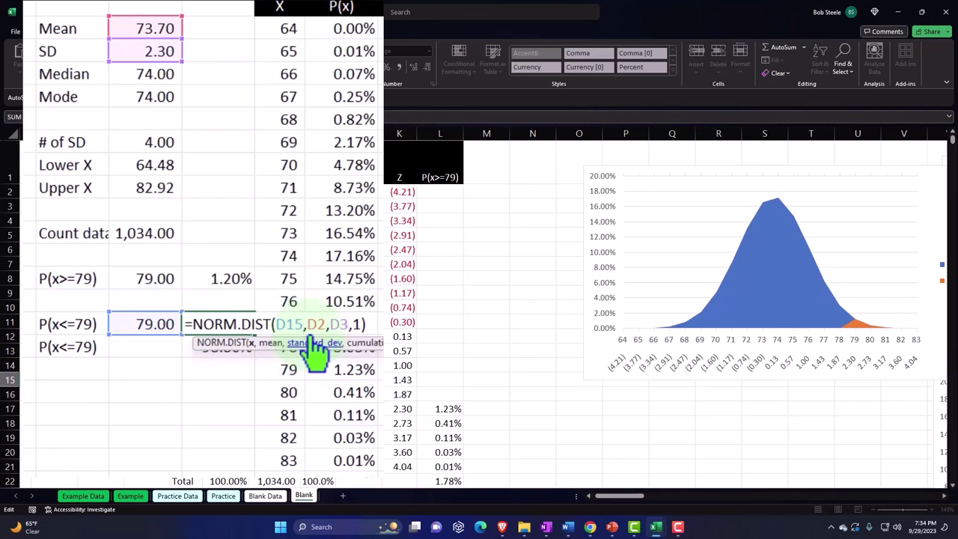
{"action": "type", "text": "-.1"}
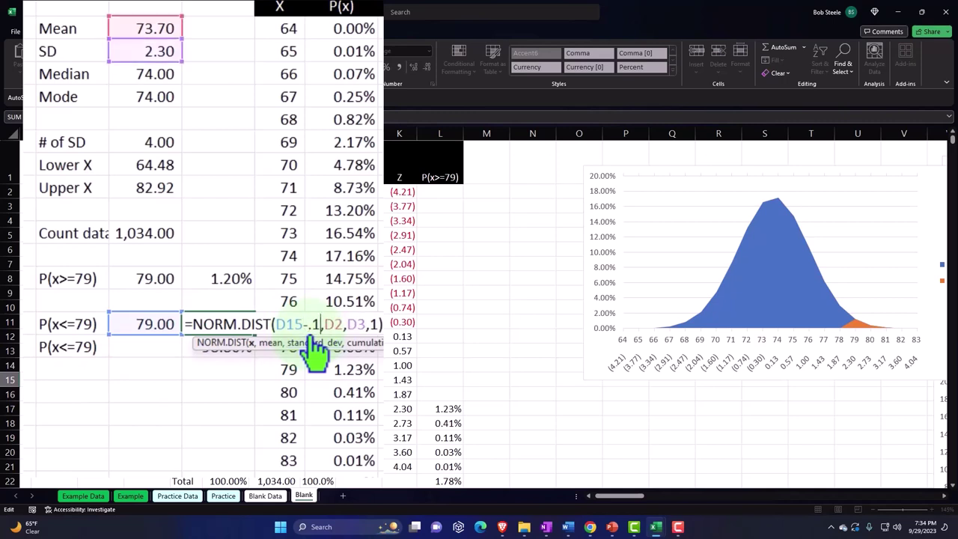
{"action": "key", "text": "Return"}
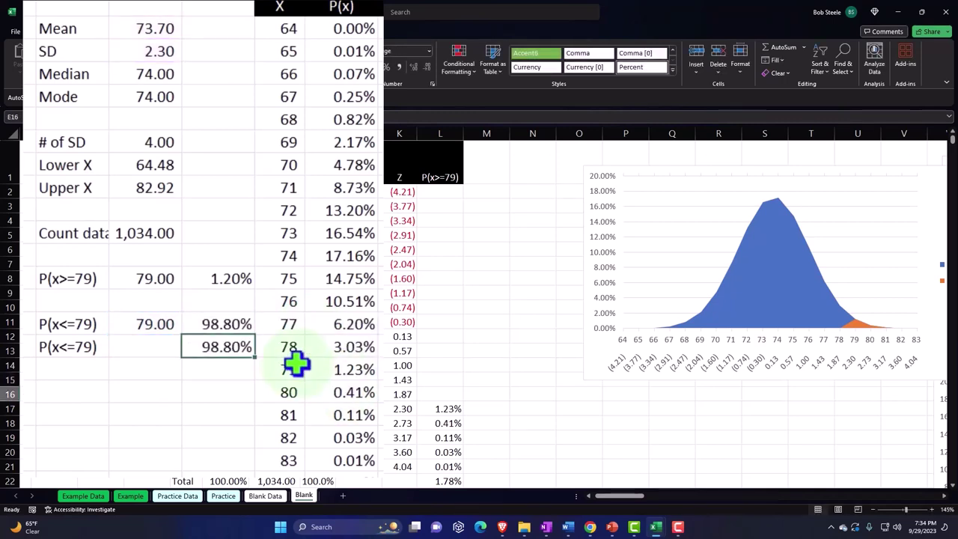
Remove the 0.1 subtraction from the x argument of the NORM.DIST formula in E15.
{"action": "double_click", "coordinate": [240, 325]}
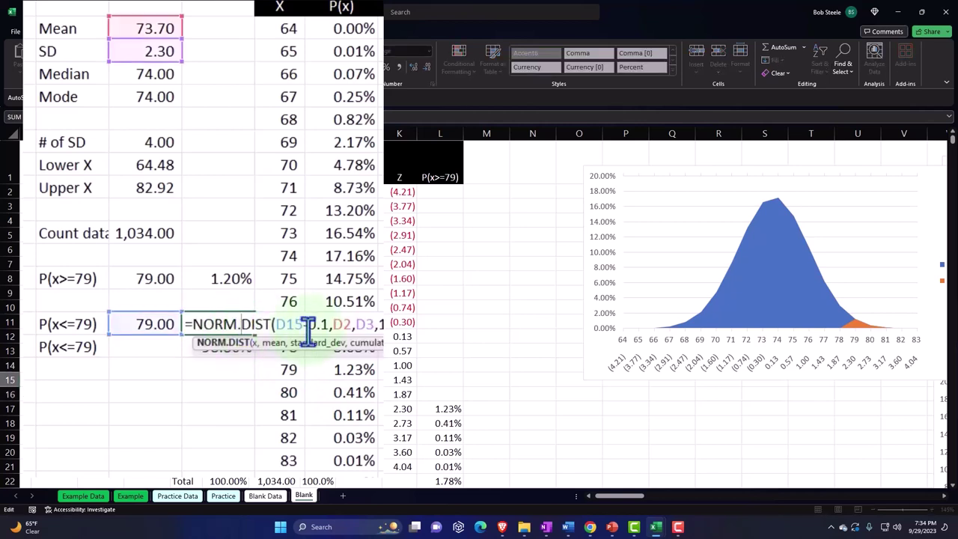
{"action": "left_click", "coordinate": [307, 324]}
{"action": "type", "text": "0"}
{"action": "key", "text": "Delete"}
{"action": "key", "text": "Delete"}
{"action": "key", "text": "BackSpace"}
{"action": "key", "text": "BackSpace"}
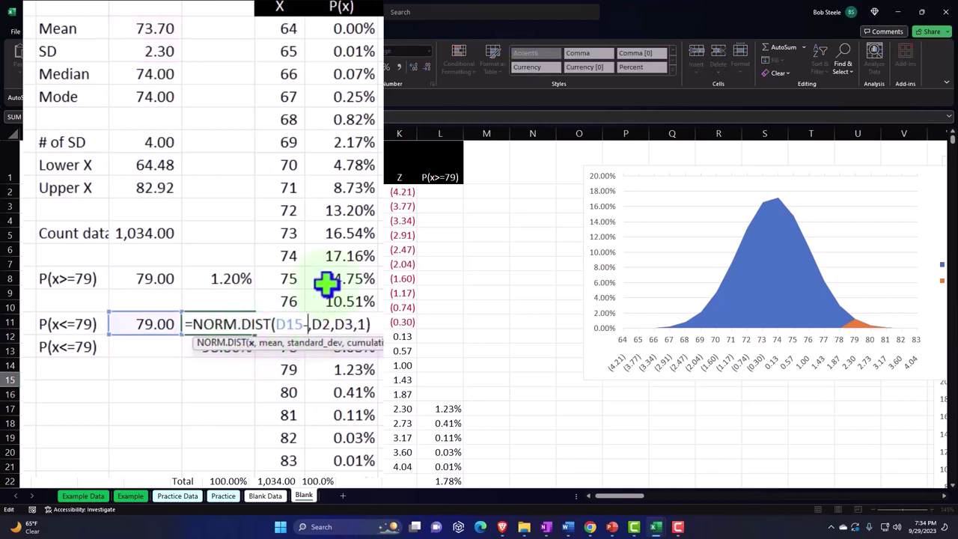
{"action": "key", "text": "Return"}
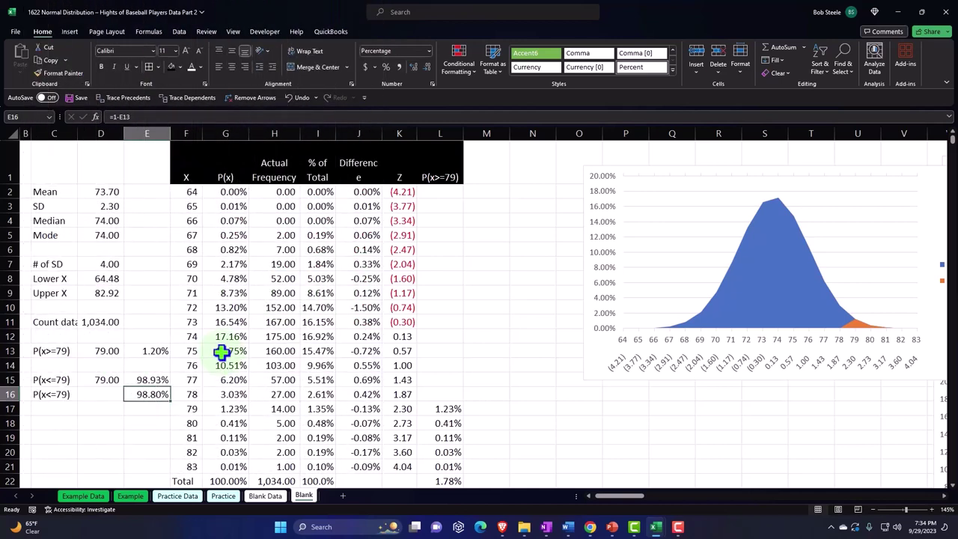
Link the new column header in M1 to the dynamic label in C15.
{"action": "left_click", "coordinate": [488, 169]}
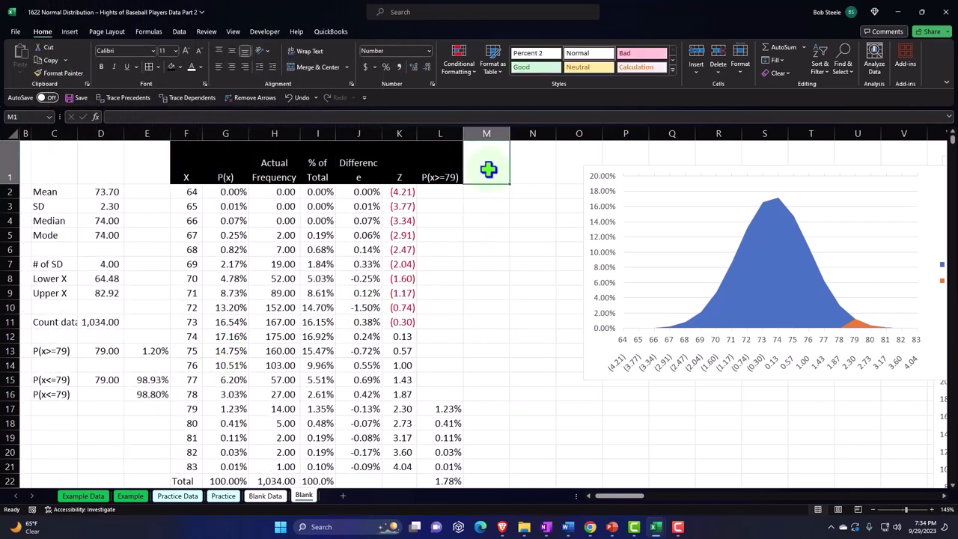
{"action": "type", "text": "="}
{"action": "key", "text": "Down"}
{"action": "key", "text": "Down"}
{"action": "key", "text": "Down"}
{"action": "key", "text": "Down"}
{"action": "key", "text": "Down"}
{"action": "key", "text": "Down"}
{"action": "key", "text": "Down"}
{"action": "key", "text": "Down"}
{"action": "key", "text": "Down"}
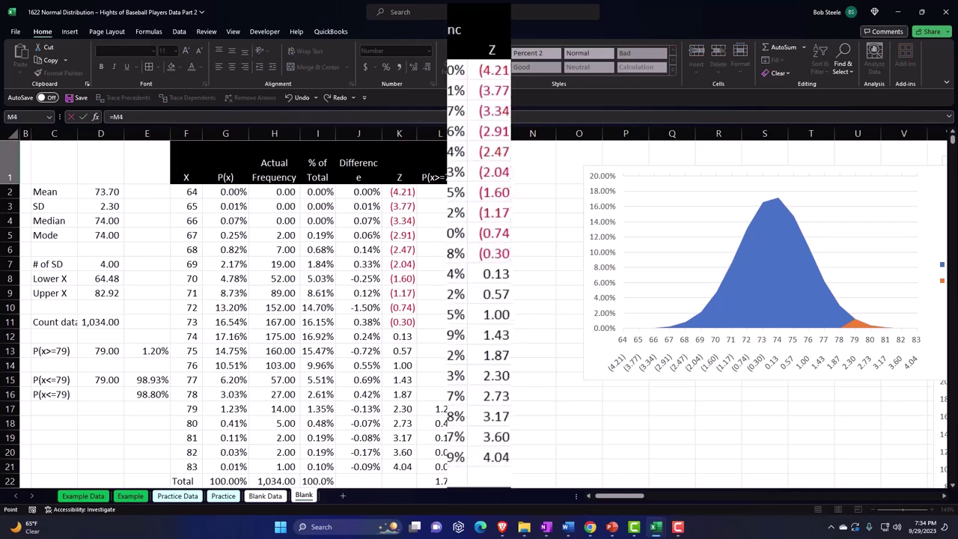
{"action": "key", "text": "Down"}
{"action": "key", "text": "Down"}
{"action": "key", "text": "Down"}
{"action": "key", "text": "Left"}
{"action": "key", "text": "Left"}
{"action": "key", "text": "Left"}
{"action": "key", "text": "Left"}
{"action": "key", "text": "Left"}
{"action": "key", "text": "Left"}
{"action": "key", "text": "Left"}
{"action": "key", "text": "Left"}
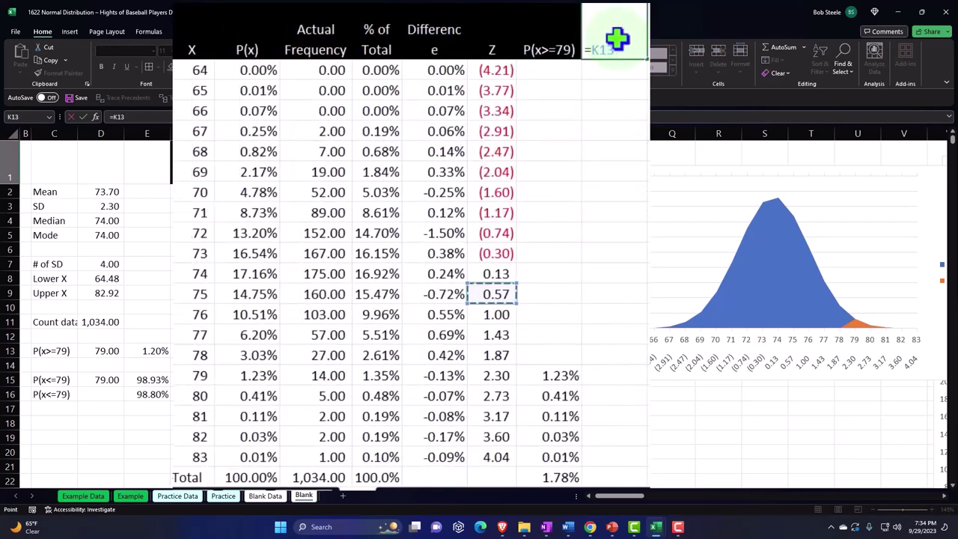
{"action": "key", "text": "Left"}
{"action": "key", "text": "Left"}
{"action": "key", "text": "Down"}
{"action": "key", "text": "Down"}
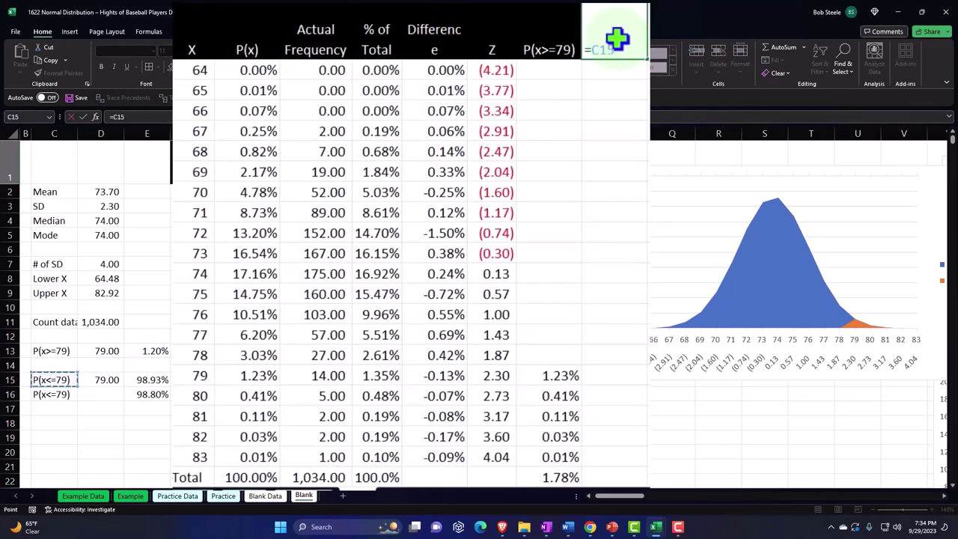
{"action": "key", "text": "Return"}
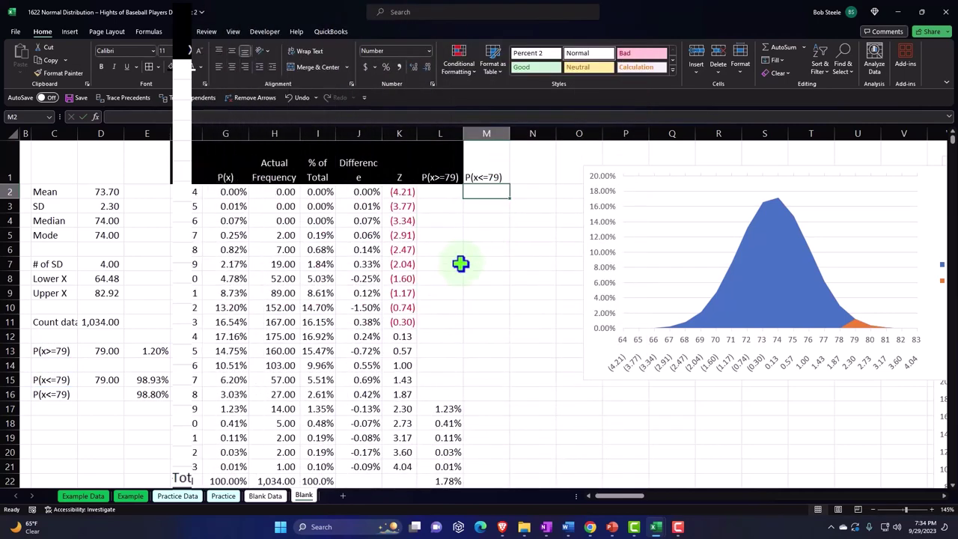
Test the linked labels by changing the x value in D15 to 80.
{"action": "left_click", "coordinate": [111, 380]}
{"action": "type", "text": "80"}
{"action": "key", "text": "Return"}
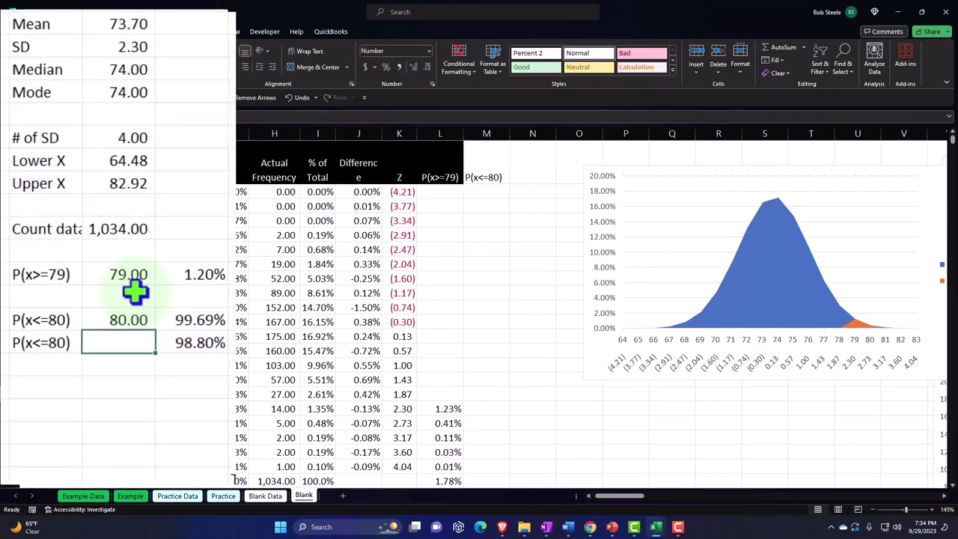
Set the x value in D15 to 79.
{"action": "key", "text": "Up"}
{"action": "type", "text": "79"}
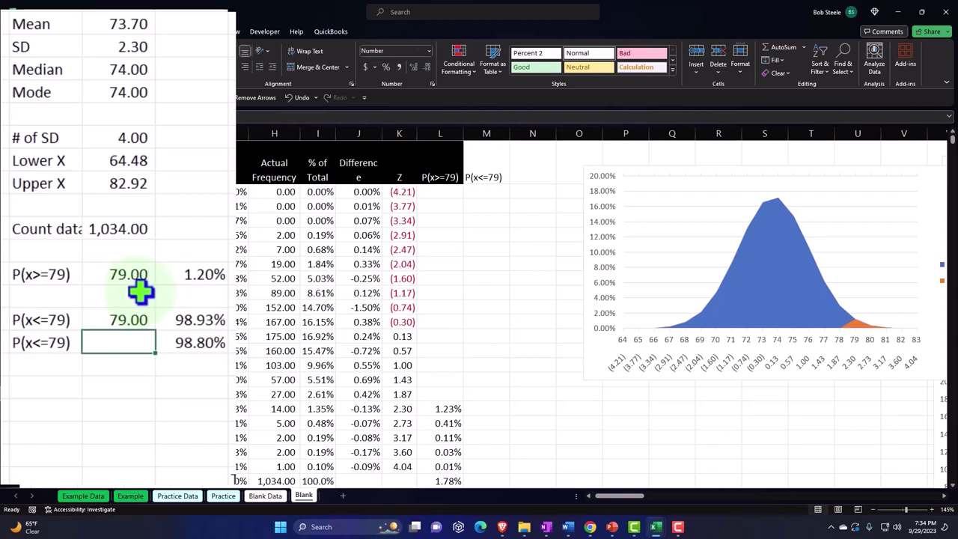
Format the header cell M1 with a black fill, white font and centered alignment to match the other table headers.
{"action": "left_click", "coordinate": [470, 182]}
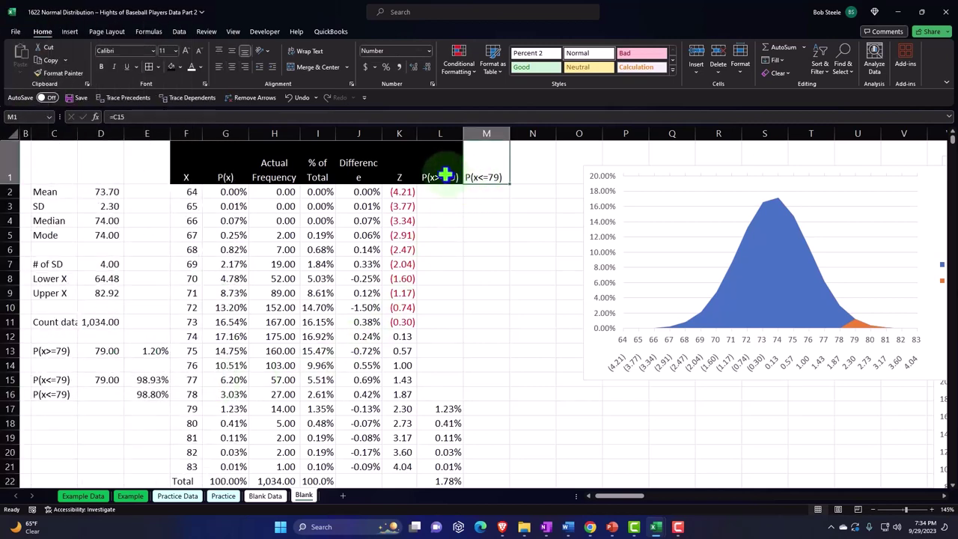
{"action": "left_click", "coordinate": [170, 66]}
{"action": "left_click", "coordinate": [192, 66]}
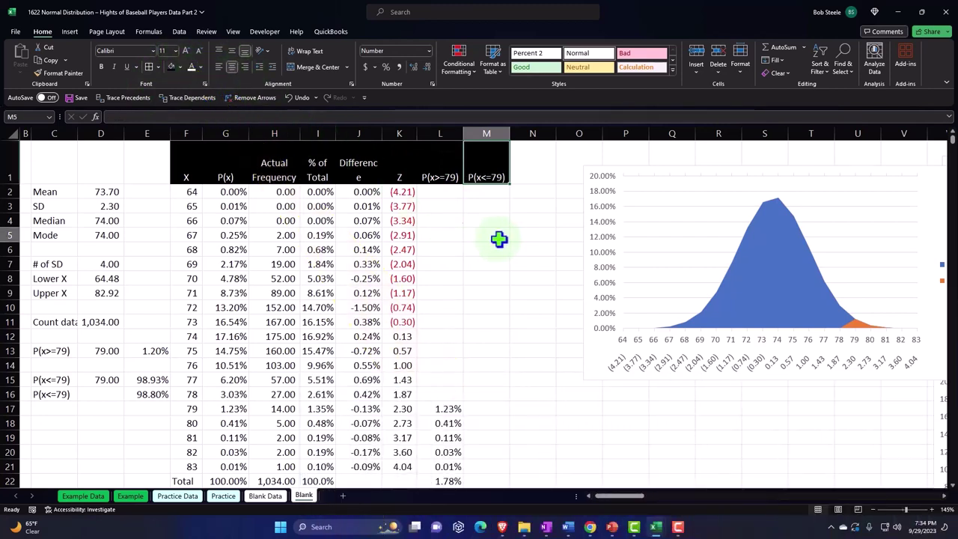
{"action": "left_click", "coordinate": [496, 238]}
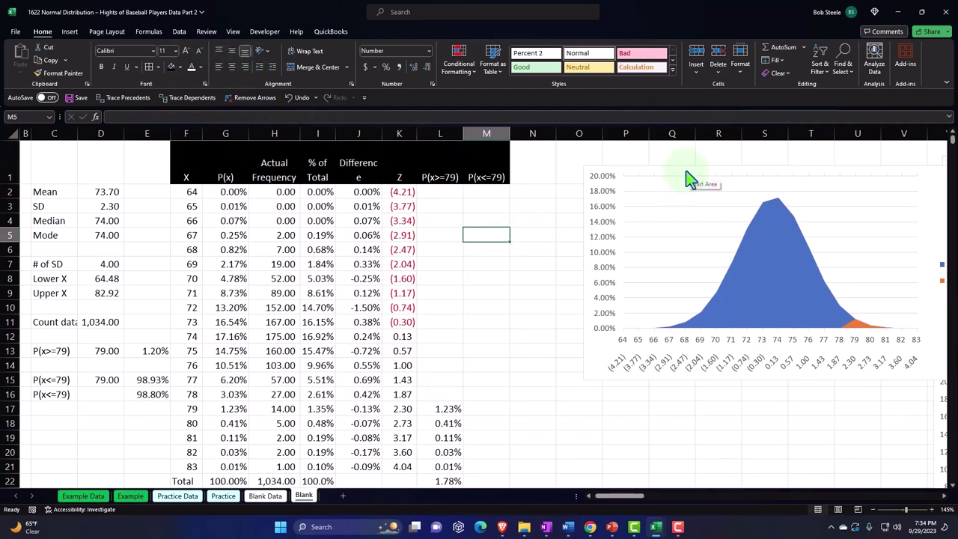
Move the existing area chart down the sheet to free the space beside the table.
{"action": "left_click_drag", "start_coordinate": [690, 180], "coordinate": [709, 443]}
{"action": "scroll", "coordinate": [695, 374], "scroll_direction": "up", "scroll_amount": 2}
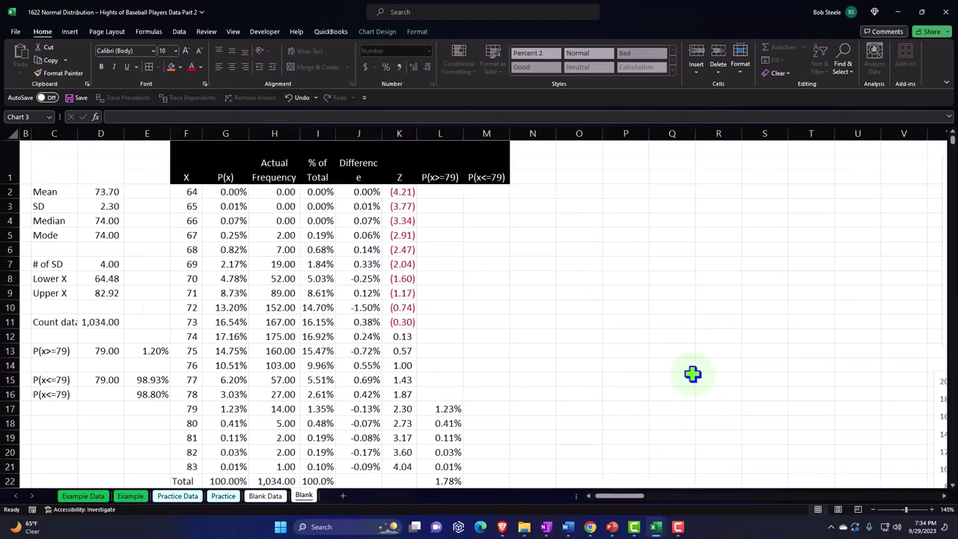
Insert a 2-D area chart from the P(x) data in G1:G21, excluding the total, and place it beside the table around columns O to V.
{"action": "left_click", "coordinate": [228, 172]}
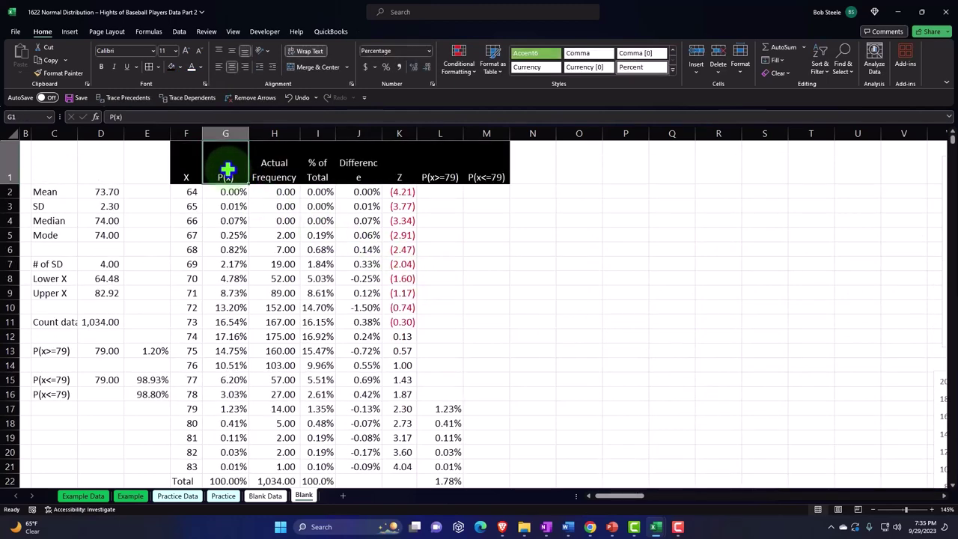
{"action": "key", "text": "ctrl+shift+Down"}
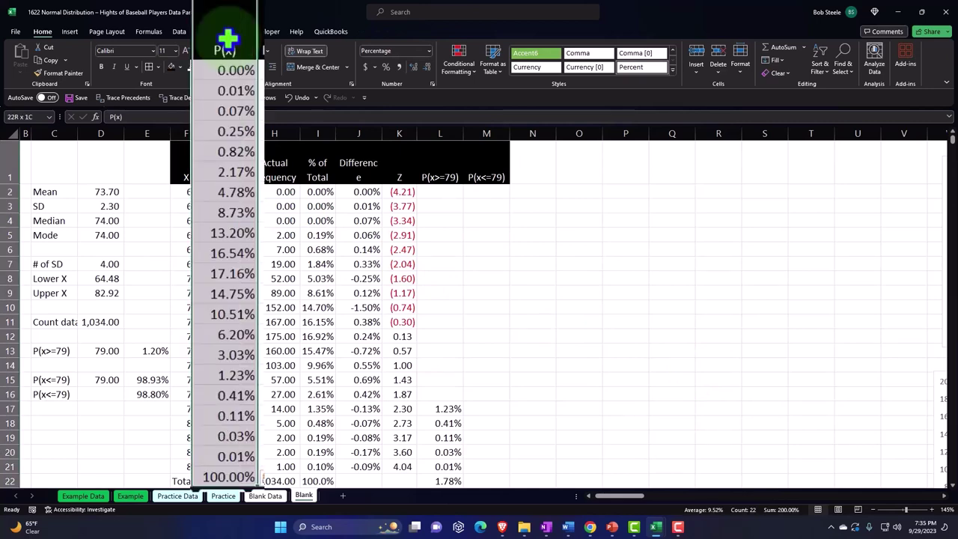
{"action": "key", "text": "shift+Up"}
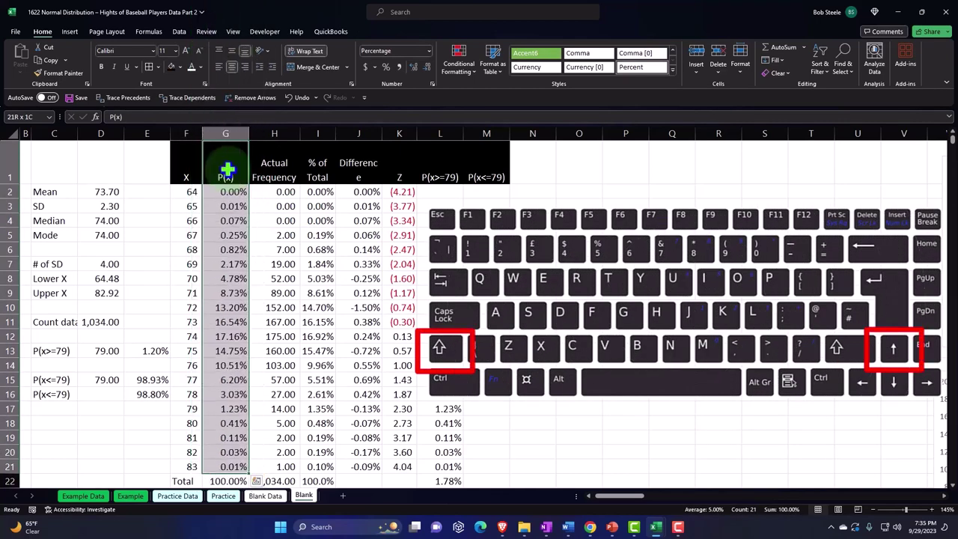
{"action": "left_click", "coordinate": [69, 32]}
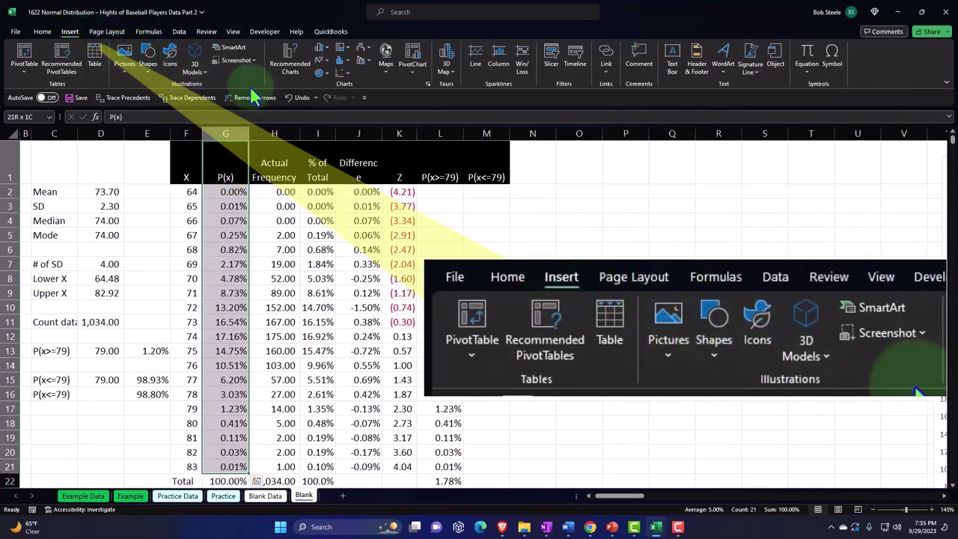
{"action": "left_click", "coordinate": [326, 60]}
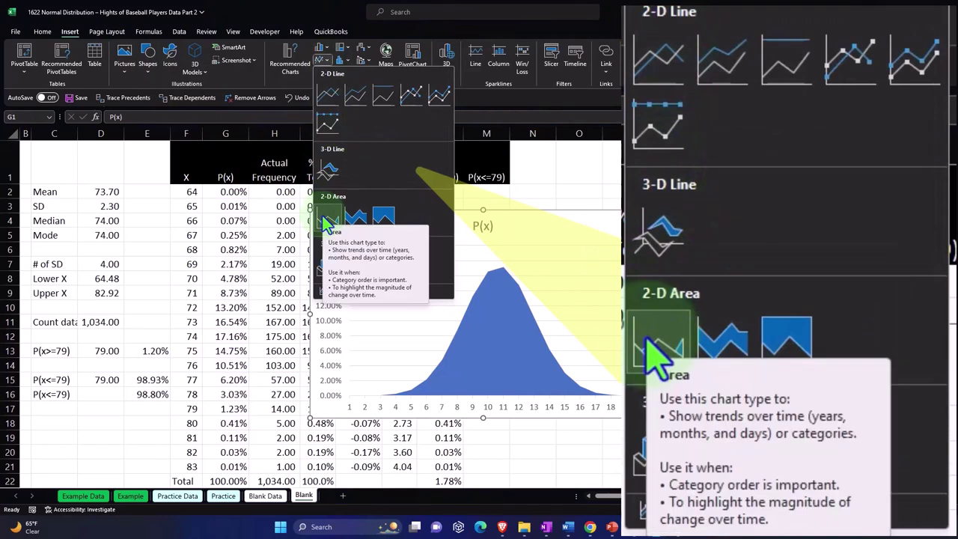
{"action": "left_click", "coordinate": [327, 220]}
{"action": "left_click_drag", "start_coordinate": [331, 220], "coordinate": [589, 189]}
Select the P(x) title of the new area chart.
{"action": "left_click", "coordinate": [735, 192]}
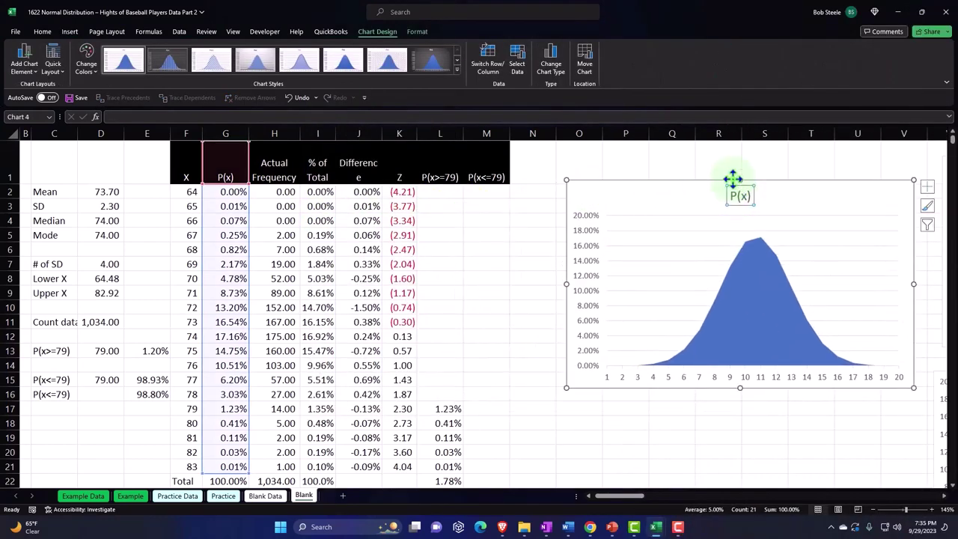
Delete the P(x) title from the bell curve chart and enlarge the chart from its lower corners.
{"action": "key", "text": "Delete"}
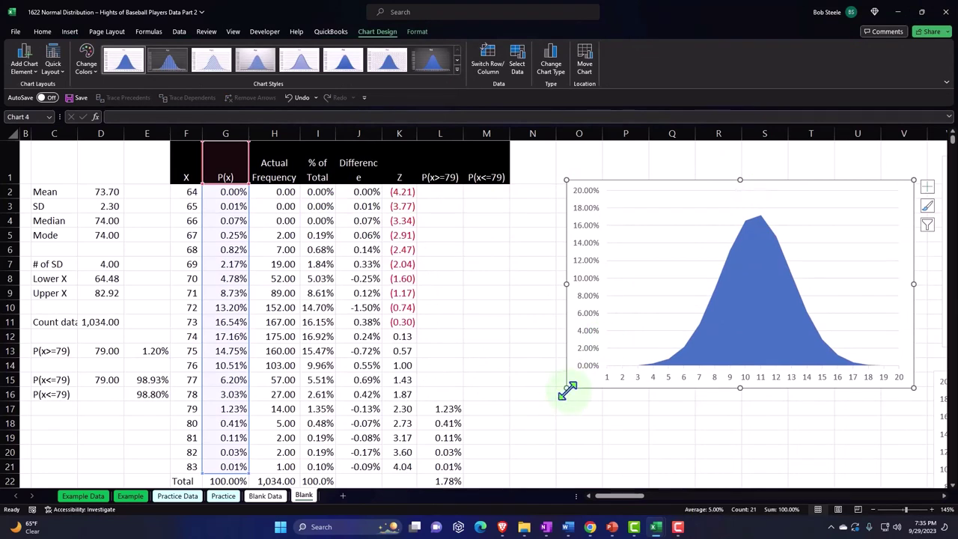
{"action": "left_click_drag", "start_coordinate": [566, 389], "coordinate": [526, 399]}
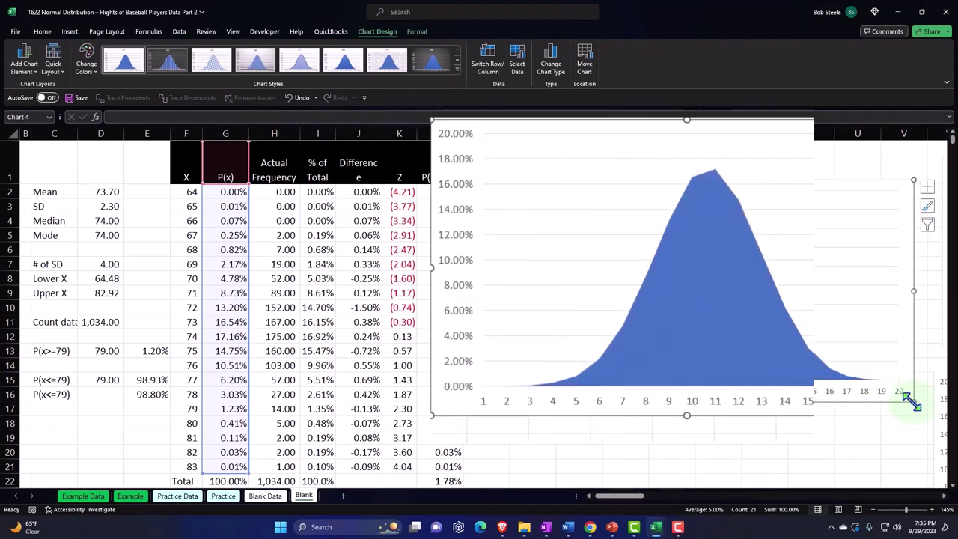
{"action": "left_click_drag", "start_coordinate": [911, 400], "coordinate": [947, 420]}
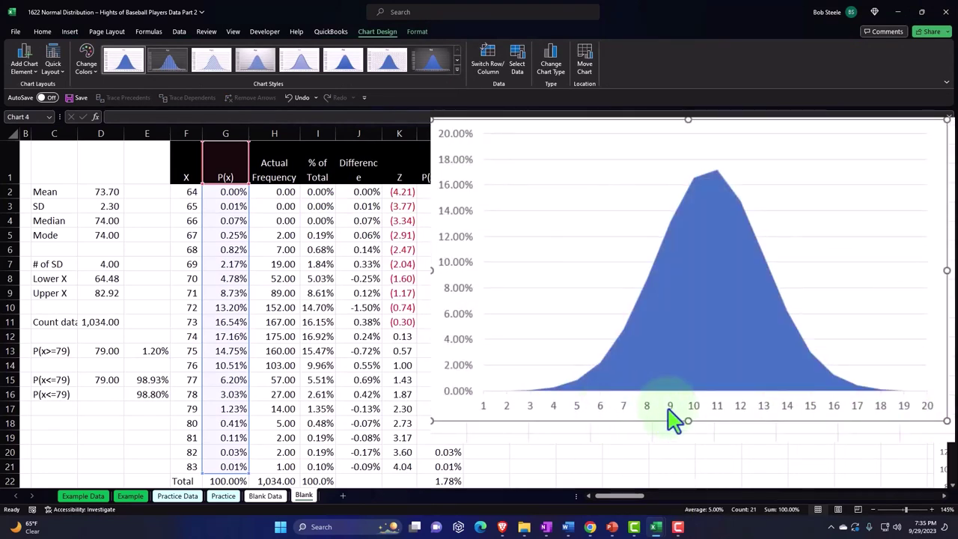
{"action": "key", "text": "ctrl+z"}
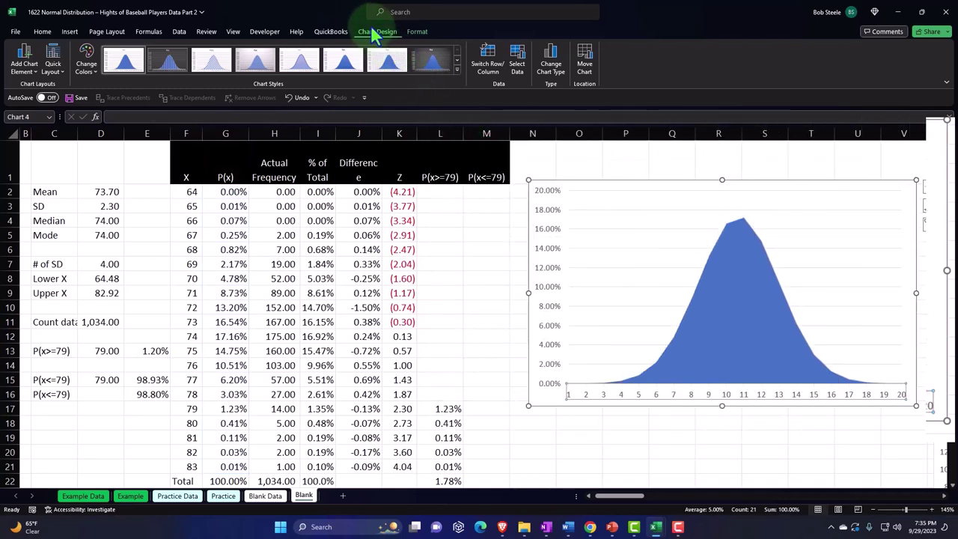
Set the chart's horizontal axis labels to the X values in F2:F21 of the Blank sheet.
{"action": "left_click", "coordinate": [515, 62]}
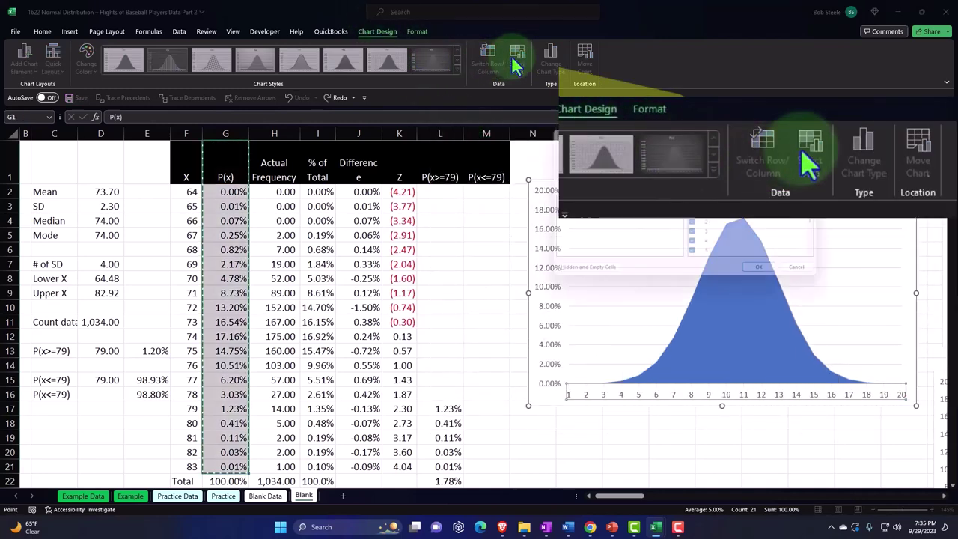
{"action": "left_click", "coordinate": [748, 231]}
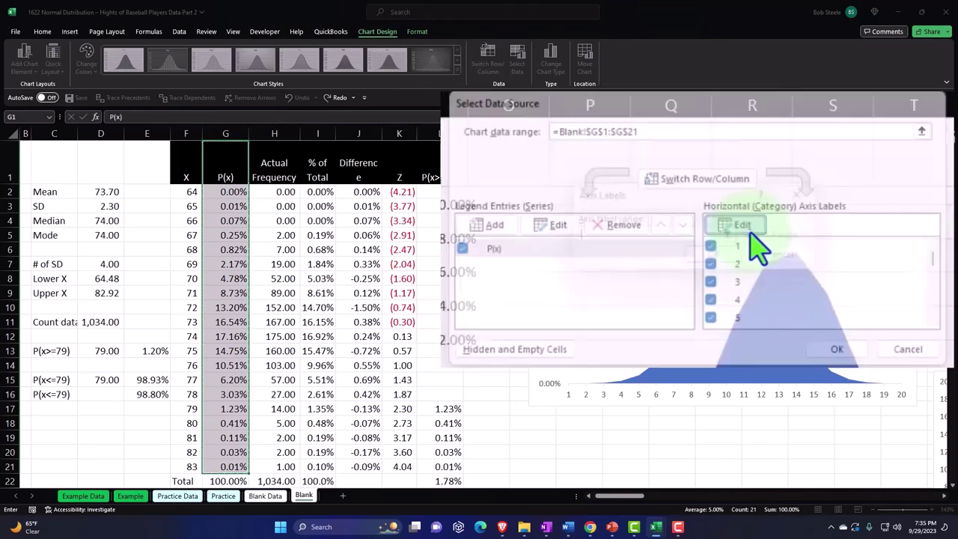
{"action": "left_click", "coordinate": [189, 192]}
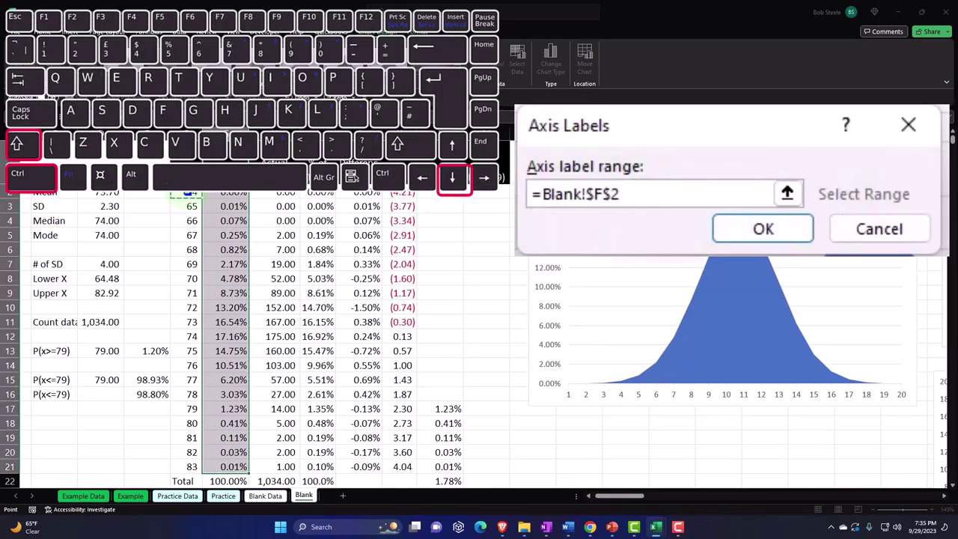
{"action": "key", "text": "ctrl+shift+Down"}
{"action": "key", "text": "shift+Up"}
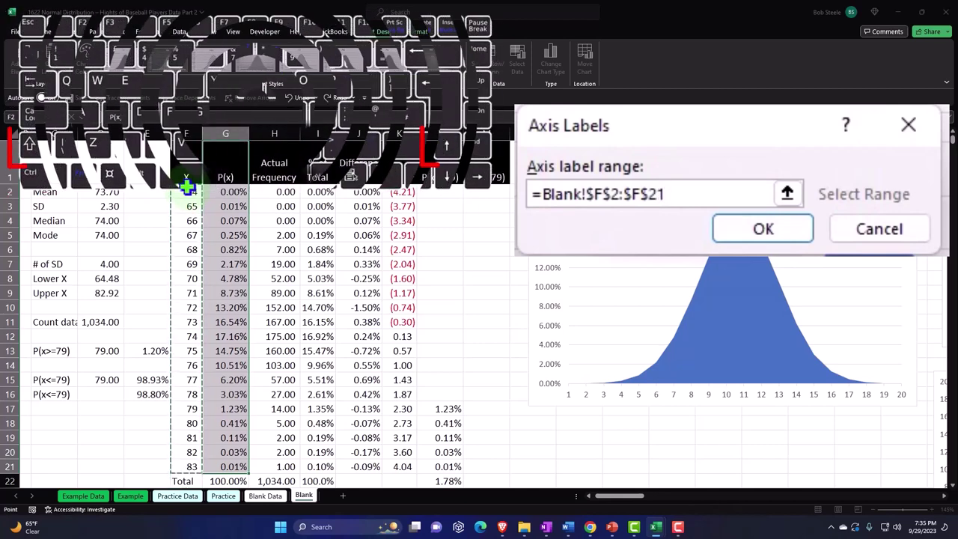
{"action": "left_click", "coordinate": [697, 223]}
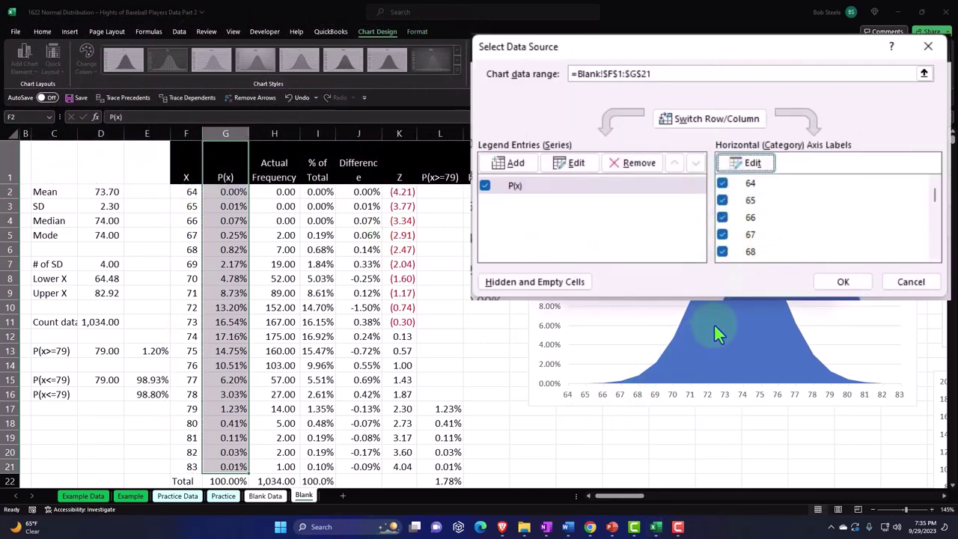
{"action": "left_click", "coordinate": [832, 288]}
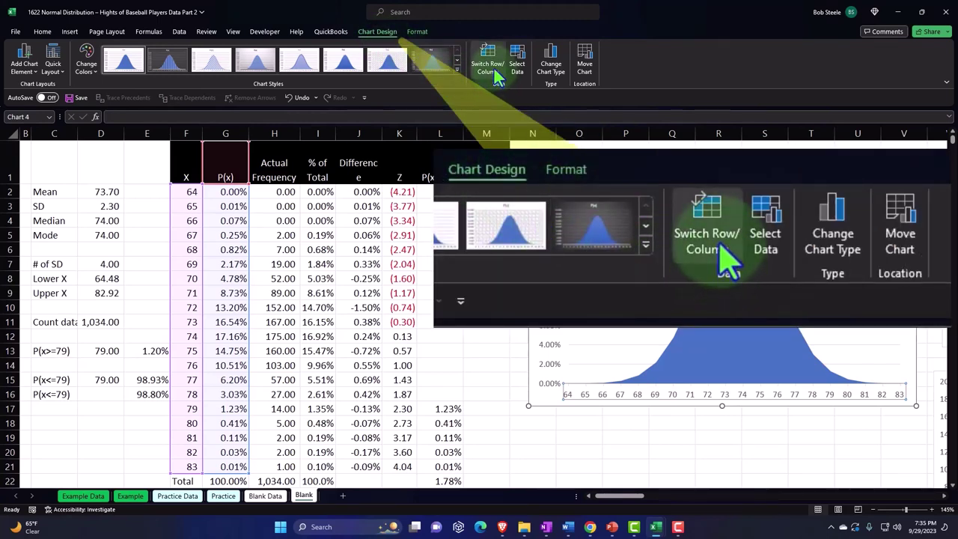
Add a second chart series named from the P(x<=79) header in M1, with its values taken from M2:M21.
{"action": "left_click", "coordinate": [516, 58]}
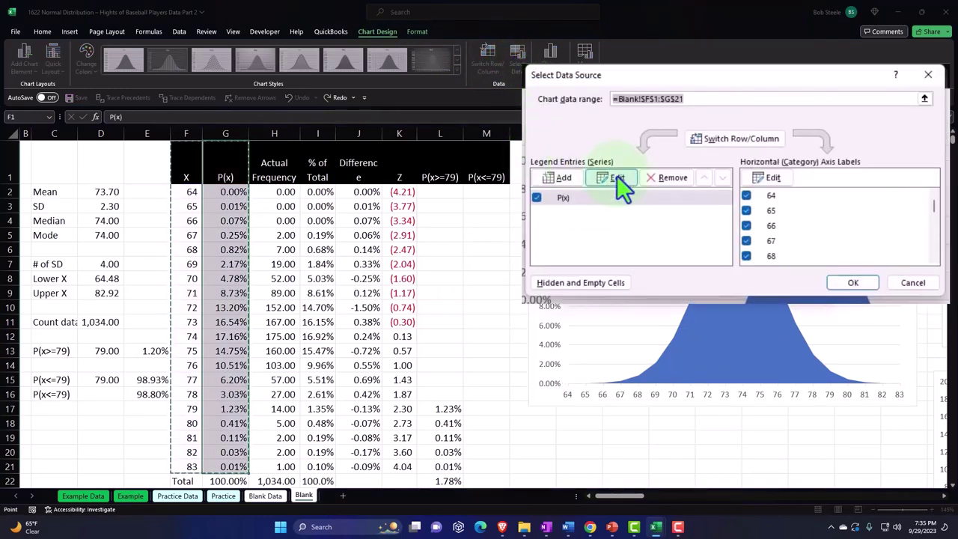
{"action": "left_click", "coordinate": [572, 179]}
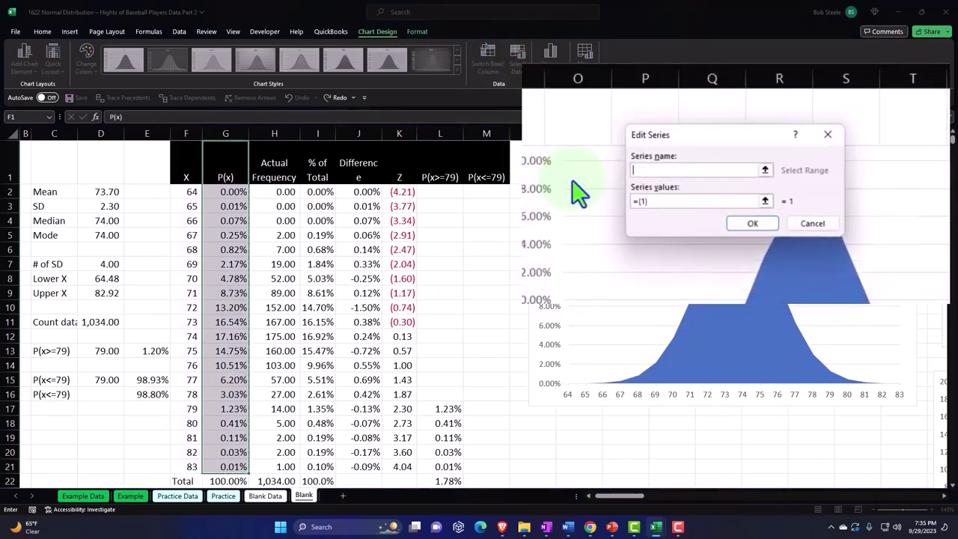
{"action": "left_click", "coordinate": [495, 176]}
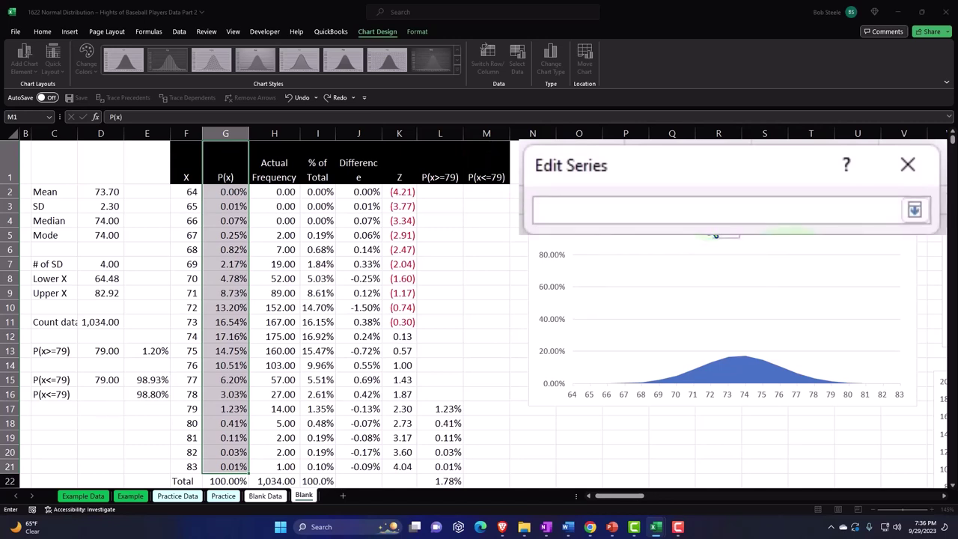
{"action": "left_click", "coordinate": [488, 191]}
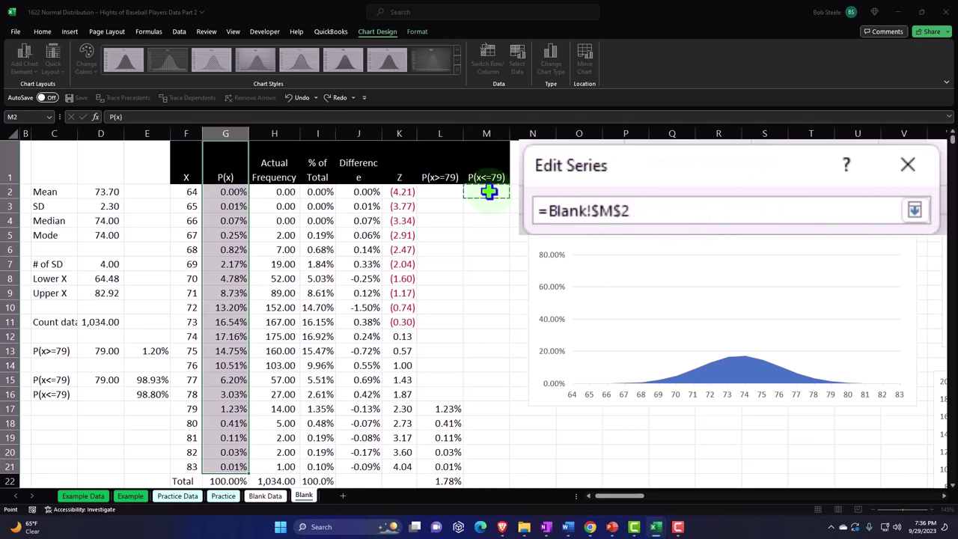
{"action": "key", "text": "ctrl+shift+Down"}
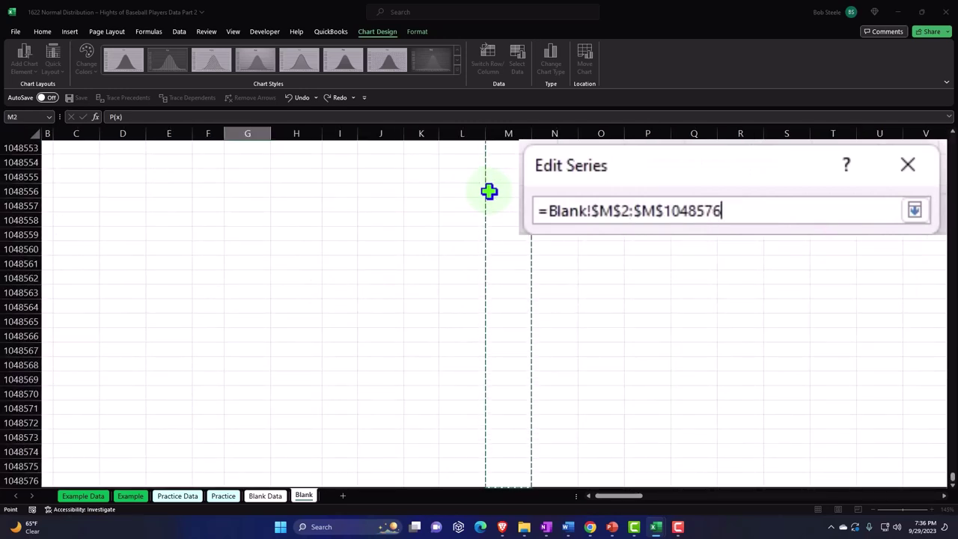
{"action": "key", "text": "ctrl+Up"}
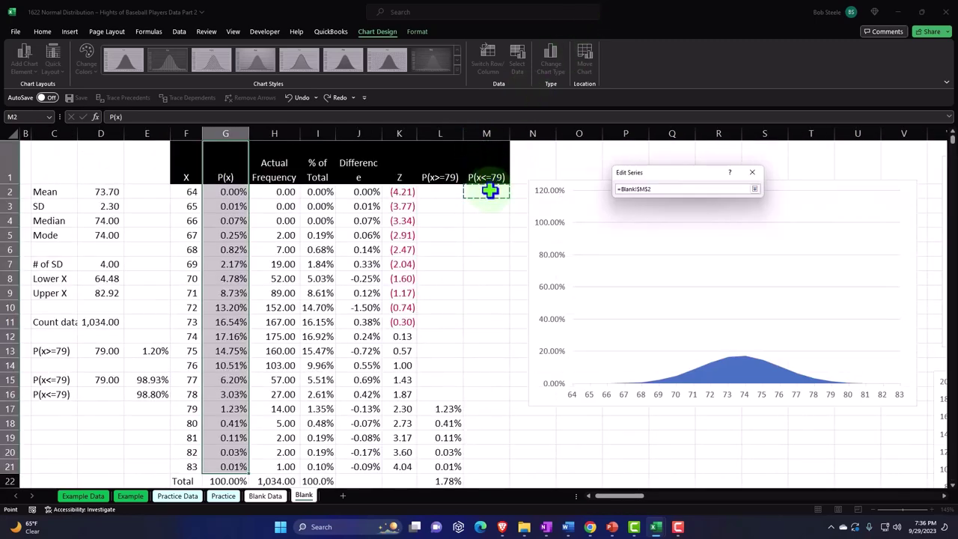
{"action": "left_click_drag", "start_coordinate": [486, 192], "coordinate": [485, 421]}
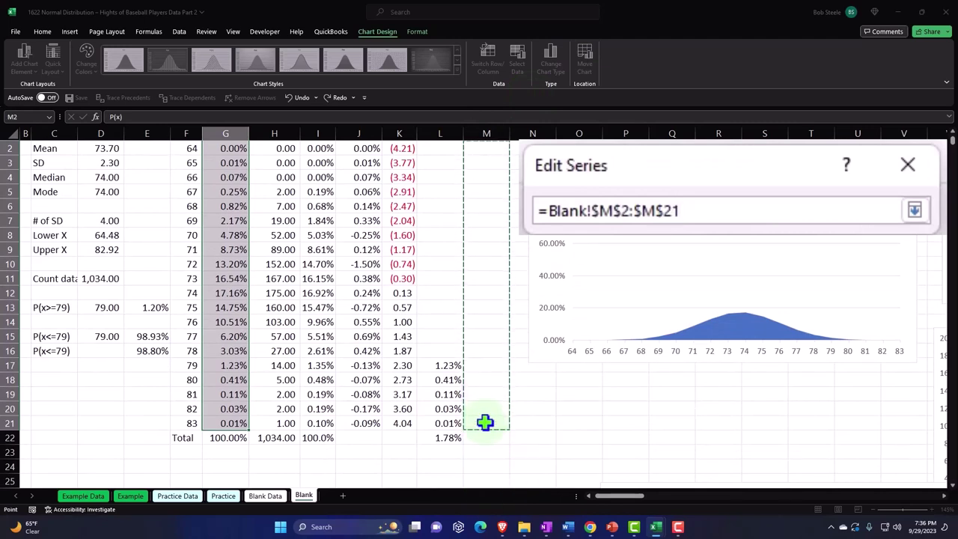
{"action": "left_click_drag", "start_coordinate": [485, 422], "coordinate": [485, 422]}
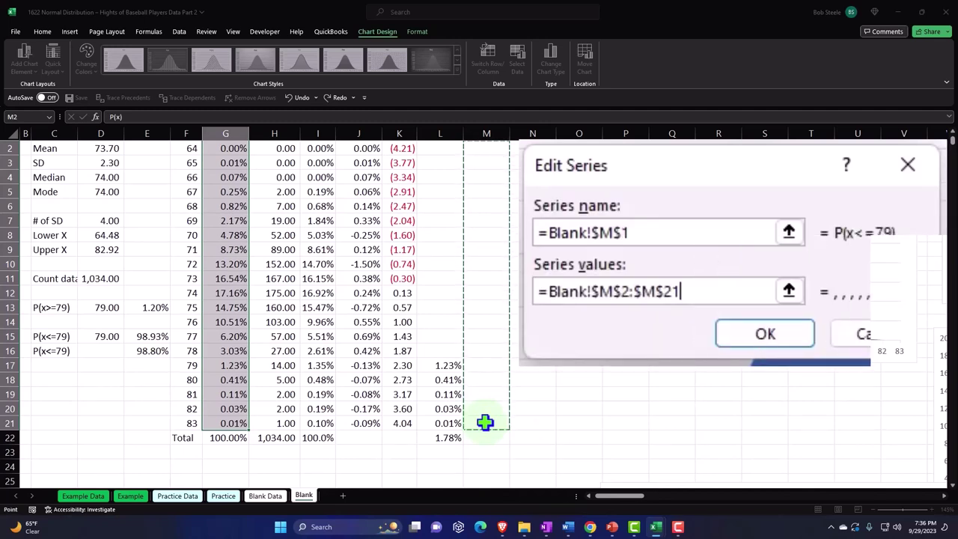
{"action": "left_click", "coordinate": [765, 337]}
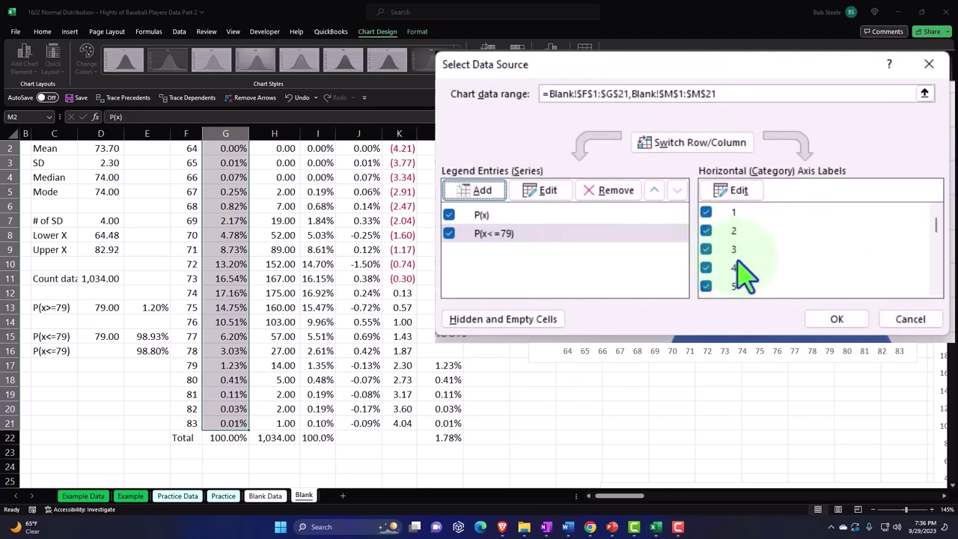
{"action": "left_click", "coordinate": [836, 320]}
Examine the X values from 64 to 79 and their matching P(x) probabilities in rows 2 to 17.
{"action": "left_click", "coordinate": [487, 307]}
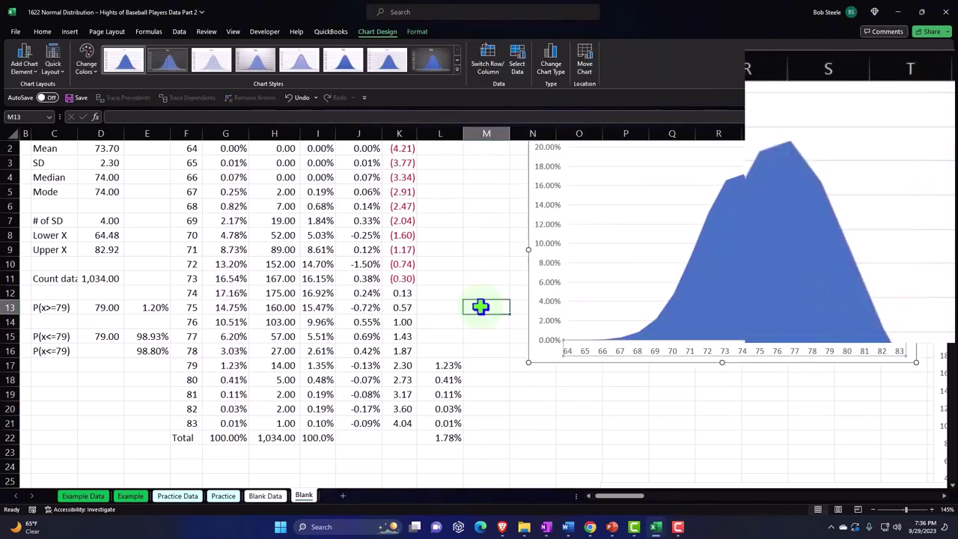
{"action": "scroll", "coordinate": [487, 270], "scroll_direction": "up", "scroll_amount": 1}
{"action": "left_click", "coordinate": [491, 193]}
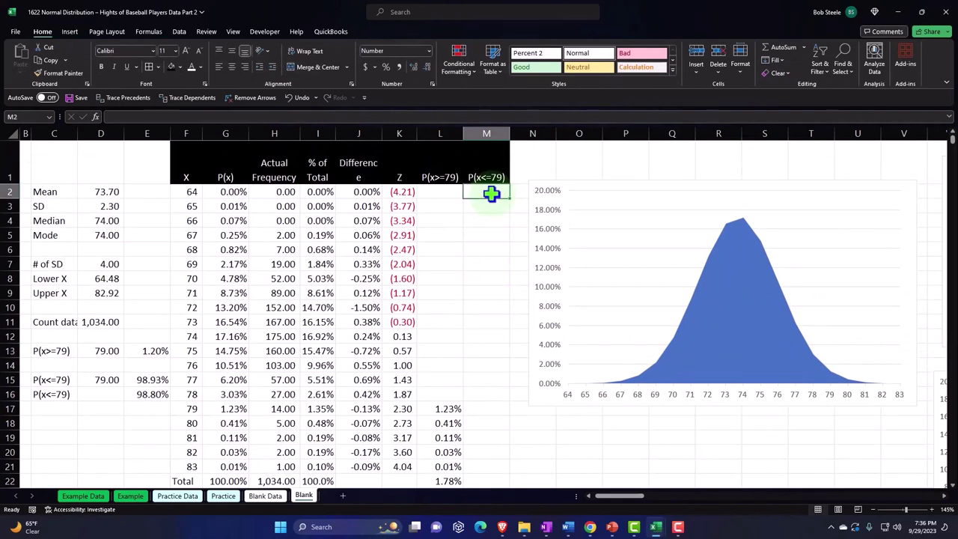
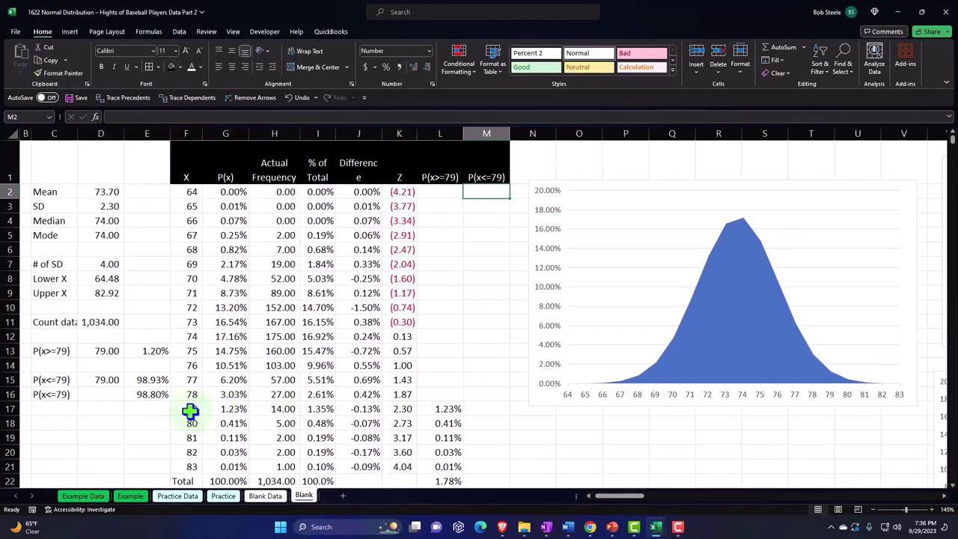
{"action": "left_click_drag", "start_coordinate": [188, 409], "coordinate": [188, 191]}
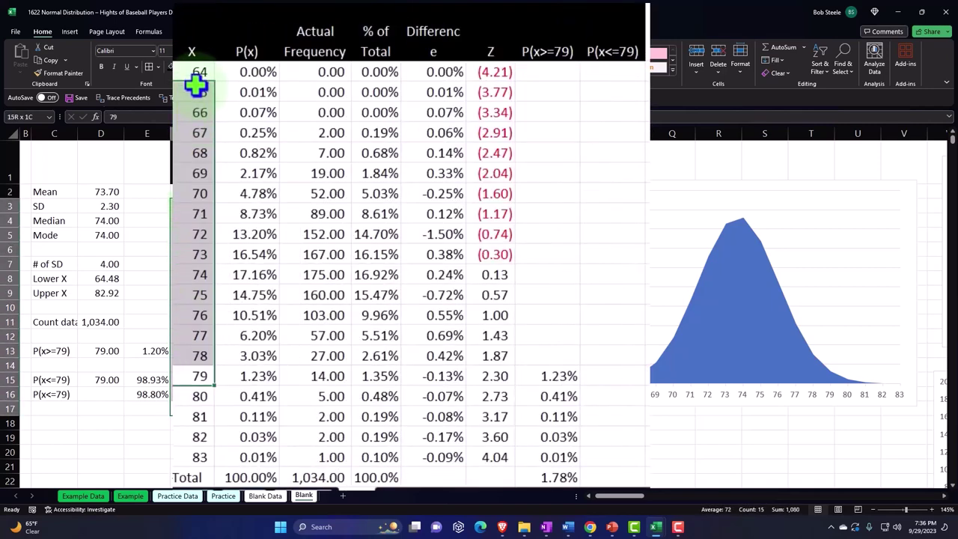
{"action": "left_click_drag", "start_coordinate": [196, 78], "coordinate": [196, 78]}
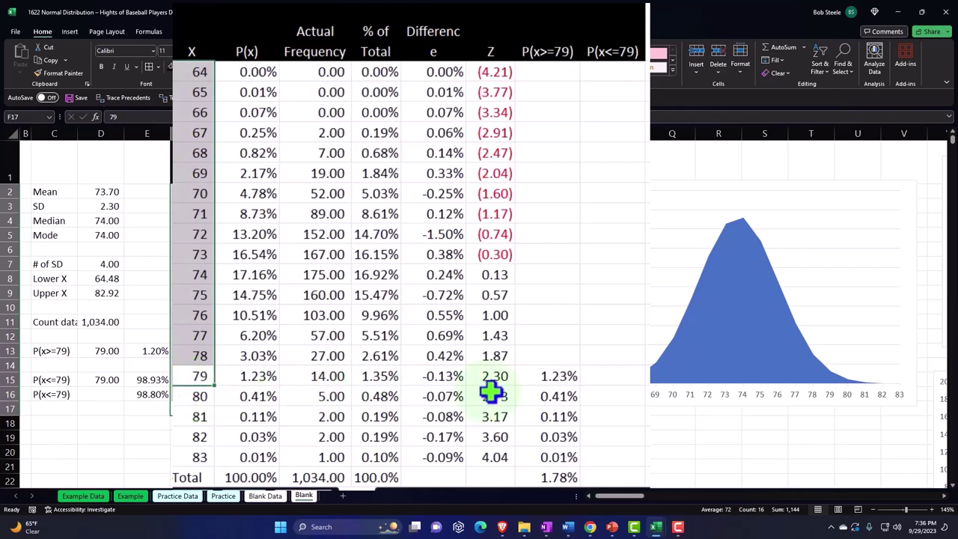
{"action": "left_click_drag", "start_coordinate": [257, 376], "coordinate": [254, 75]}
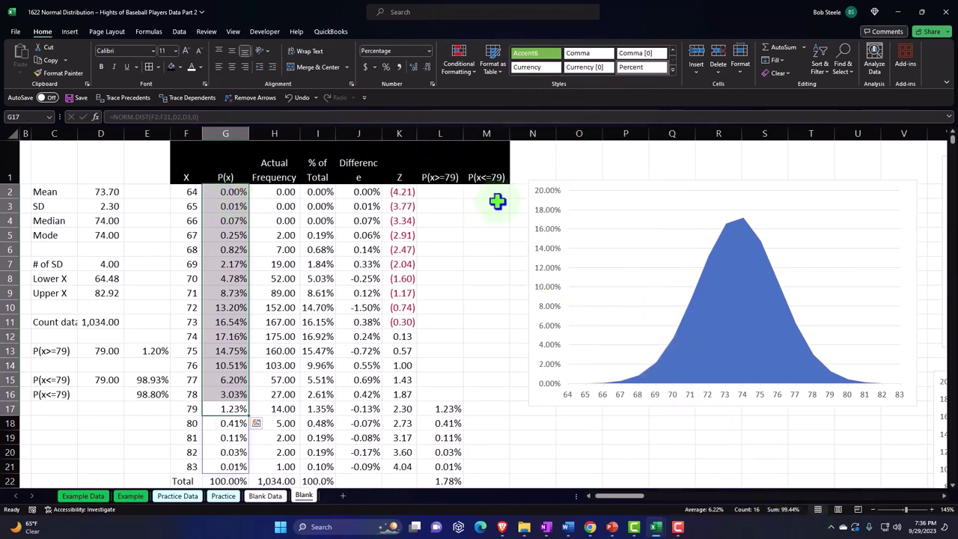
Enter the formula =IF(F2<=D15,G2,"") in M2 beneath the P(x<=79) header.
{"action": "left_click", "coordinate": [492, 193]}
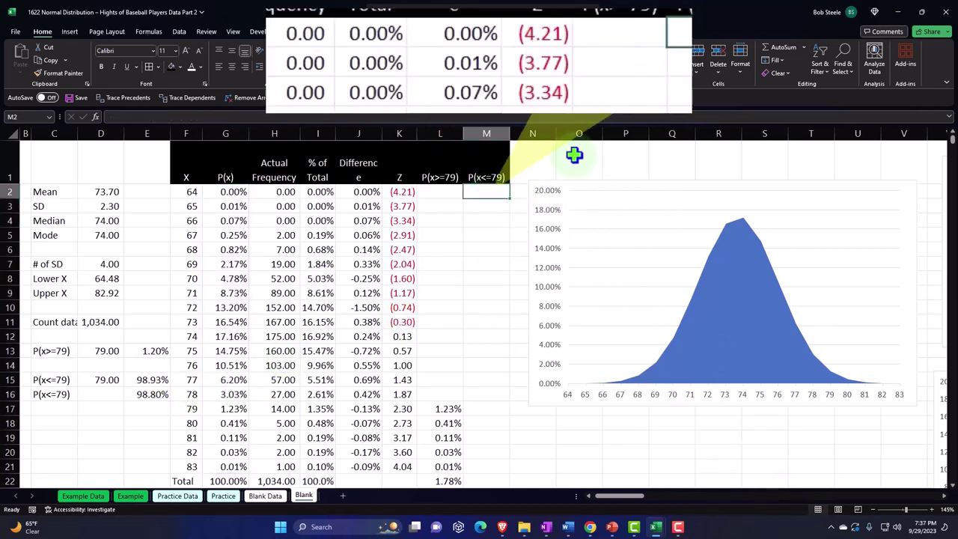
{"action": "type", "text": "="}
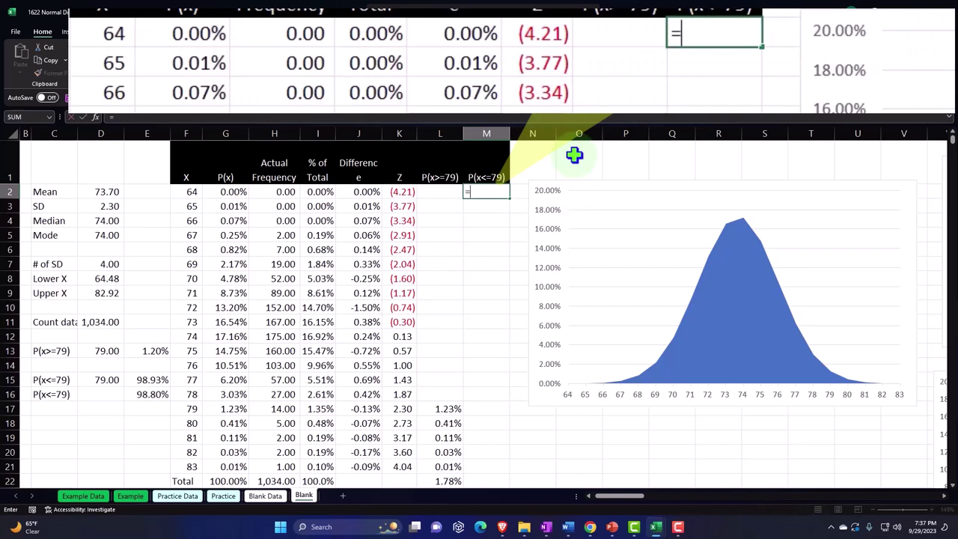
{"action": "type", "text": "if("}
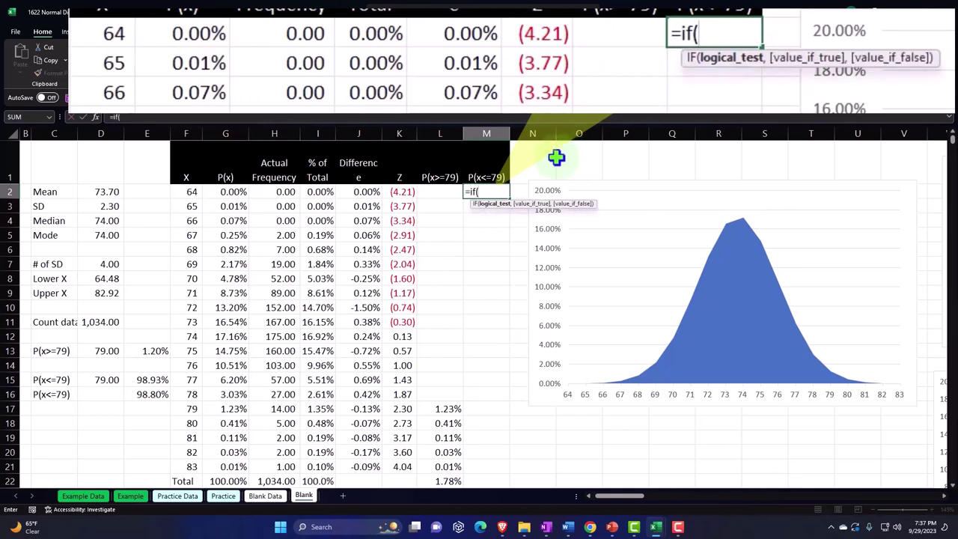
{"action": "left_click", "coordinate": [191, 194]}
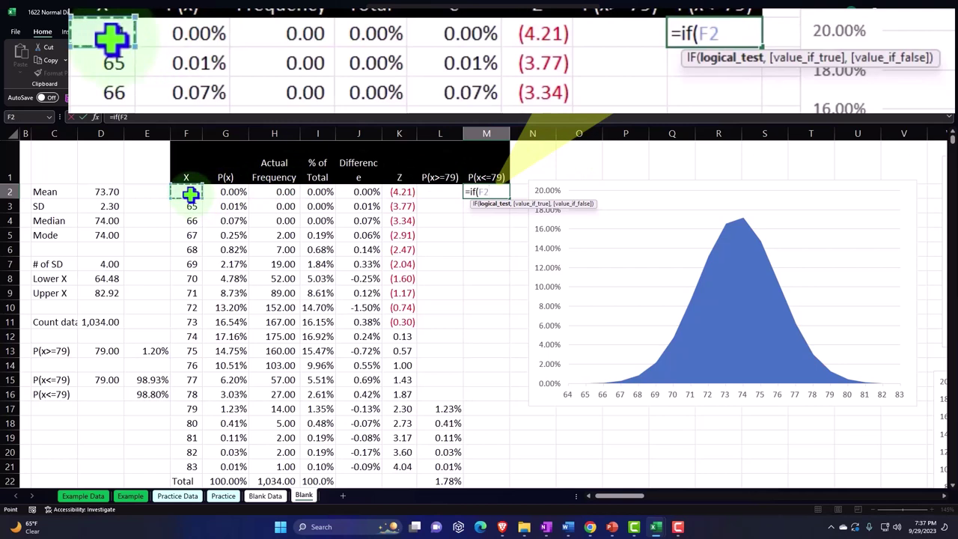
{"action": "type", "text": "<="}
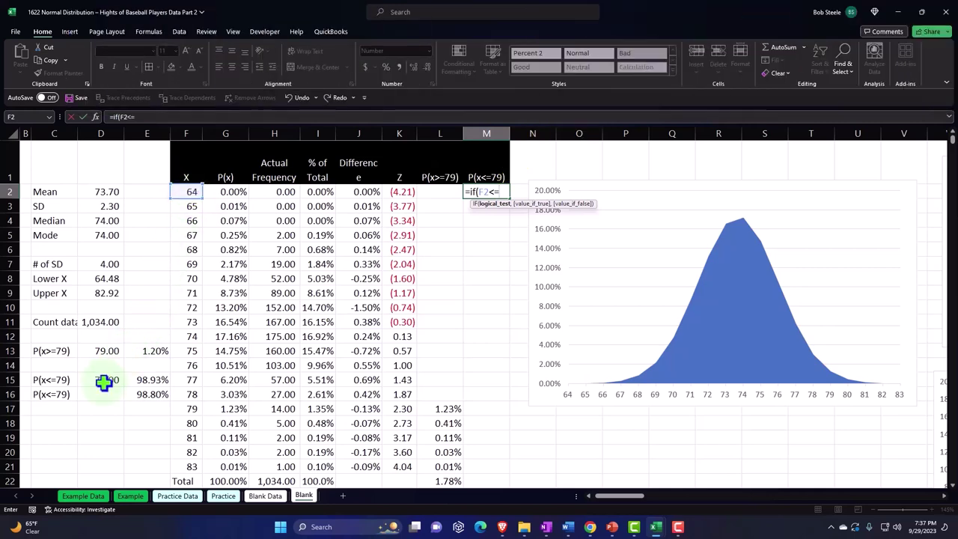
{"action": "left_click", "coordinate": [104, 381]}
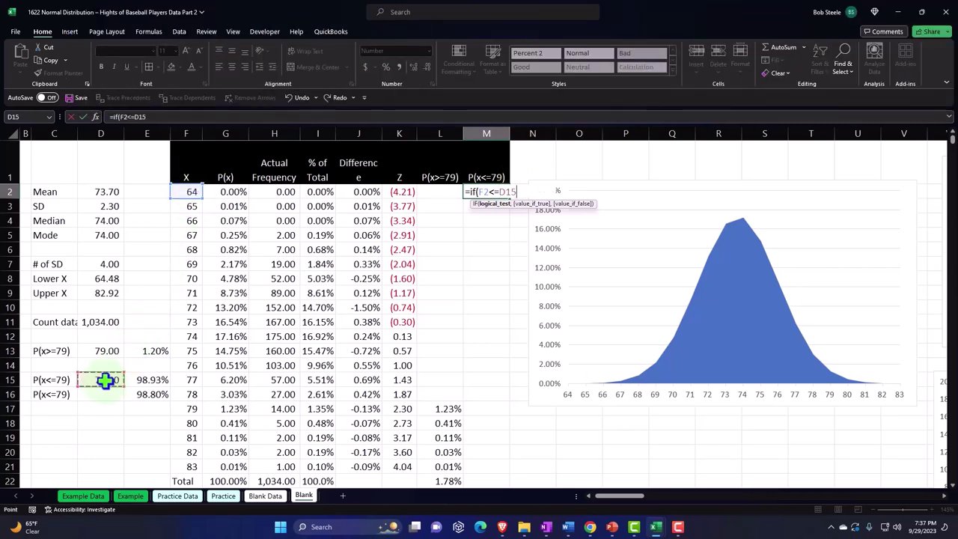
{"action": "type", "text": ","}
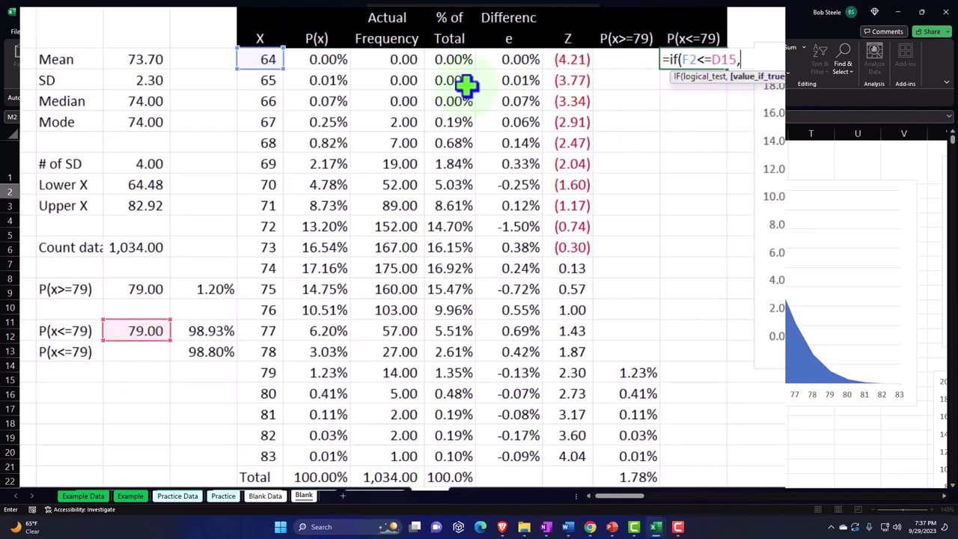
{"action": "left_click", "coordinate": [326, 62]}
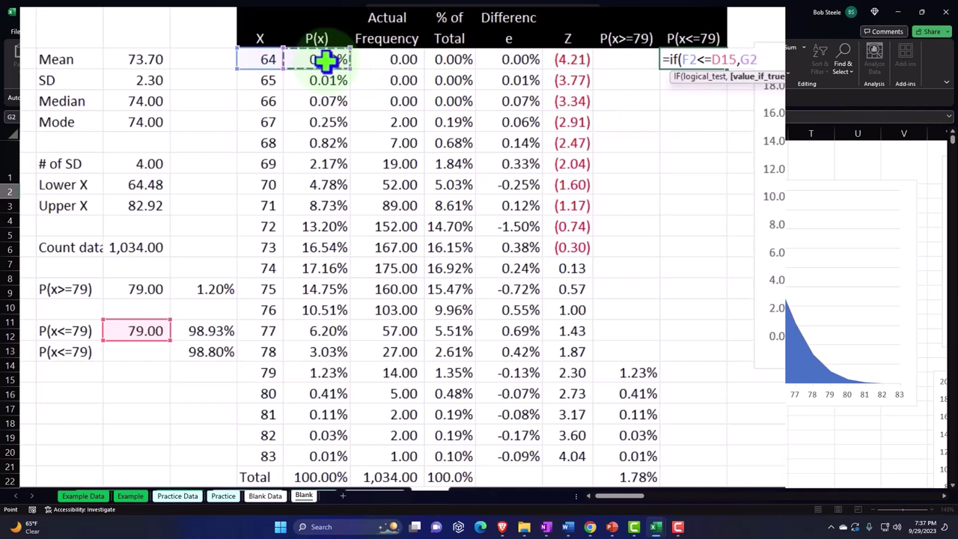
{"action": "type", "text": ","}
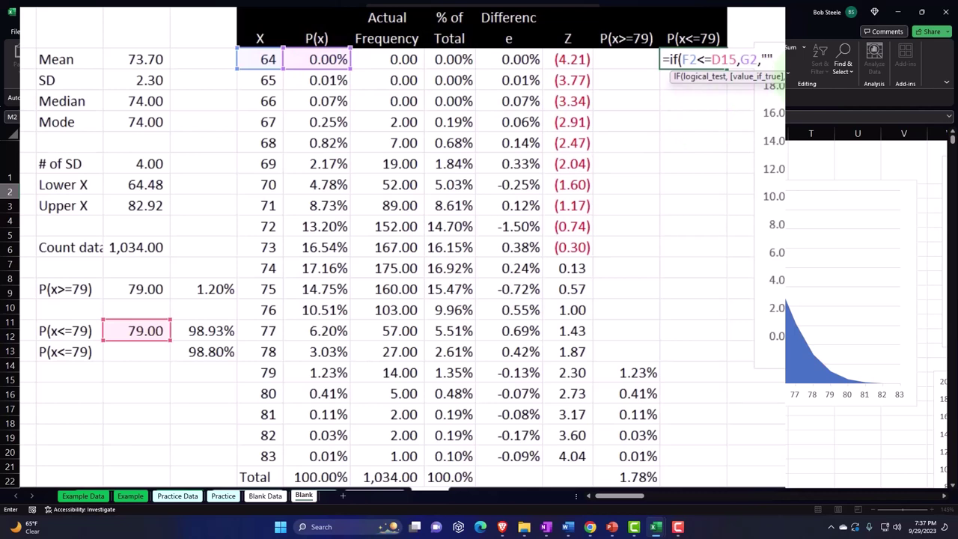
{"action": "type", "text": "\"\")"}
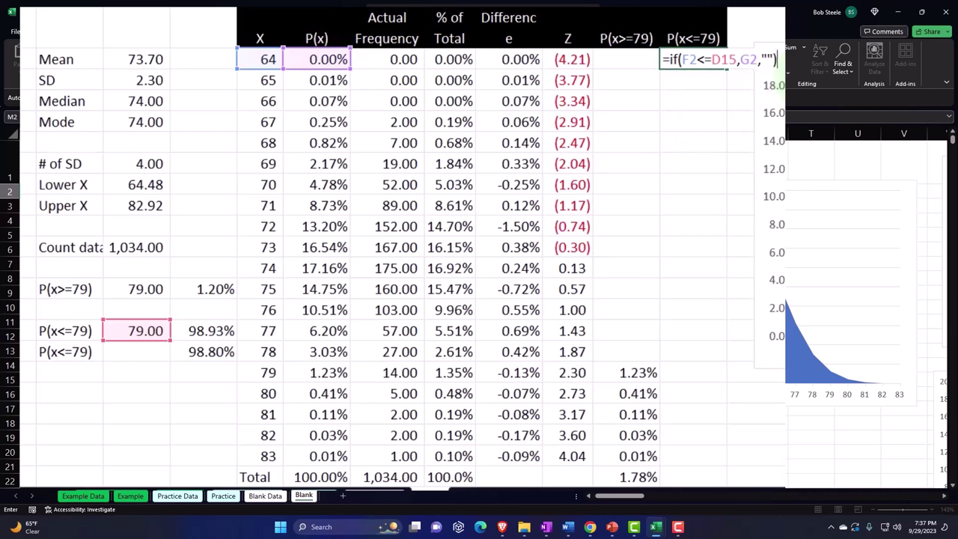
{"action": "key", "text": "Return"}
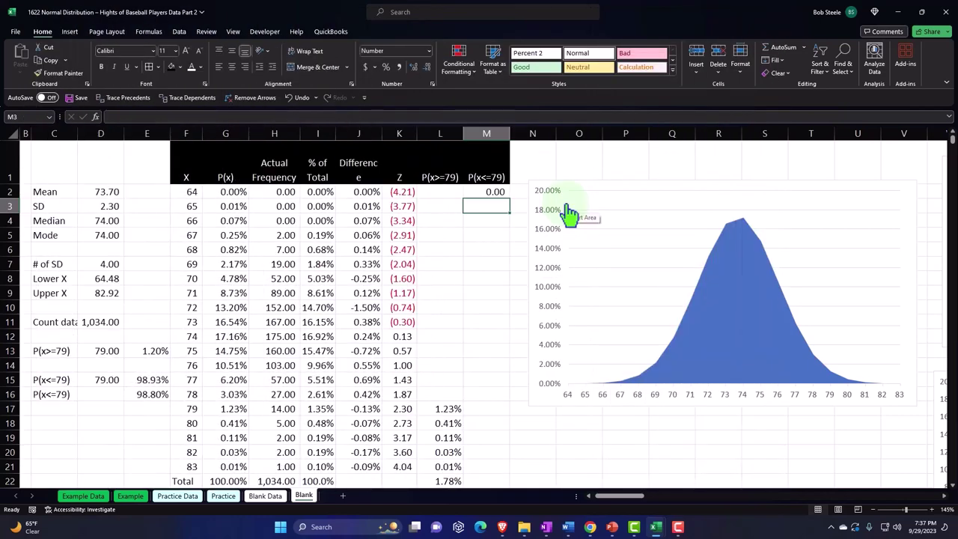
Format M2 as a percentage with two decimal places and fill its formula down to M21.
{"action": "left_click", "coordinate": [685, 59]}
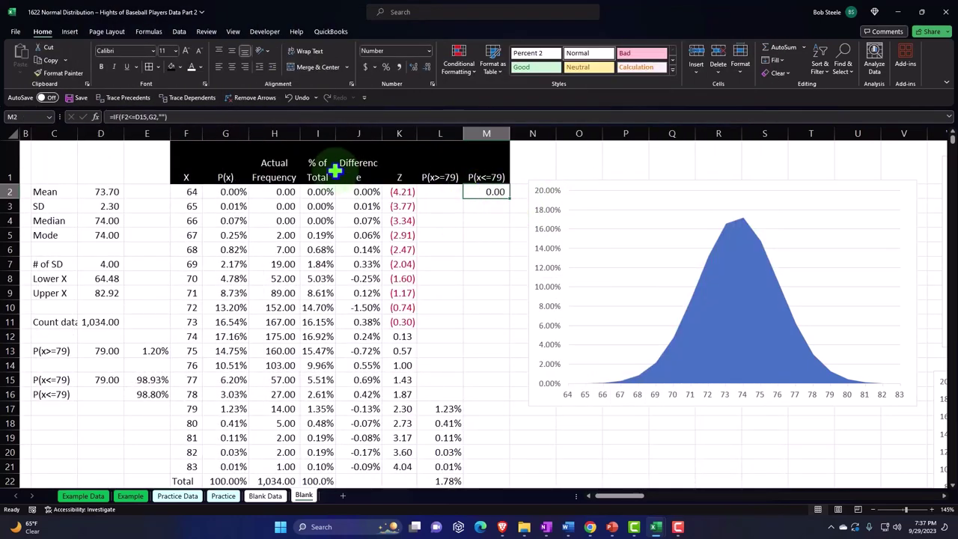
{"action": "left_click", "coordinate": [387, 65]}
{"action": "left_click", "coordinate": [414, 67]}
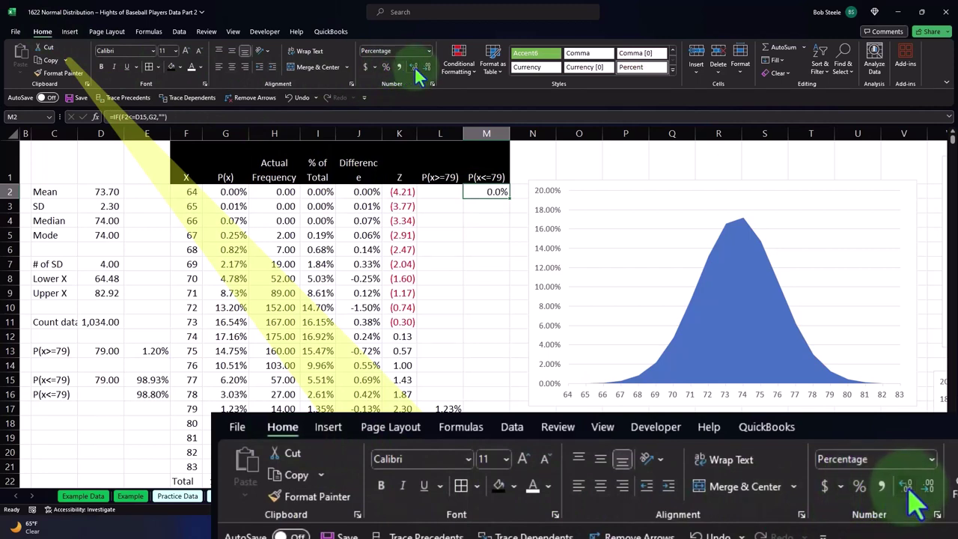
{"action": "left_click", "coordinate": [414, 67]}
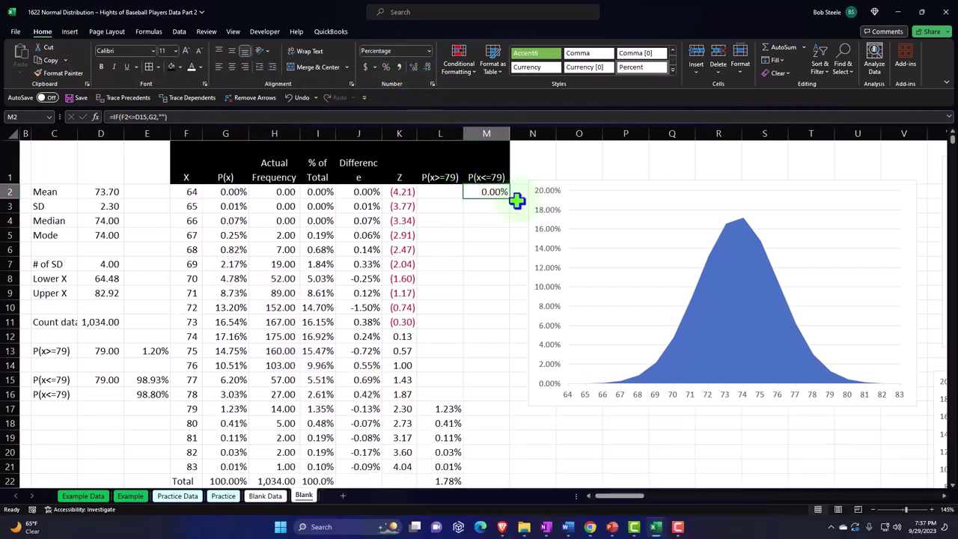
{"action": "double_click", "coordinate": [511, 199]}
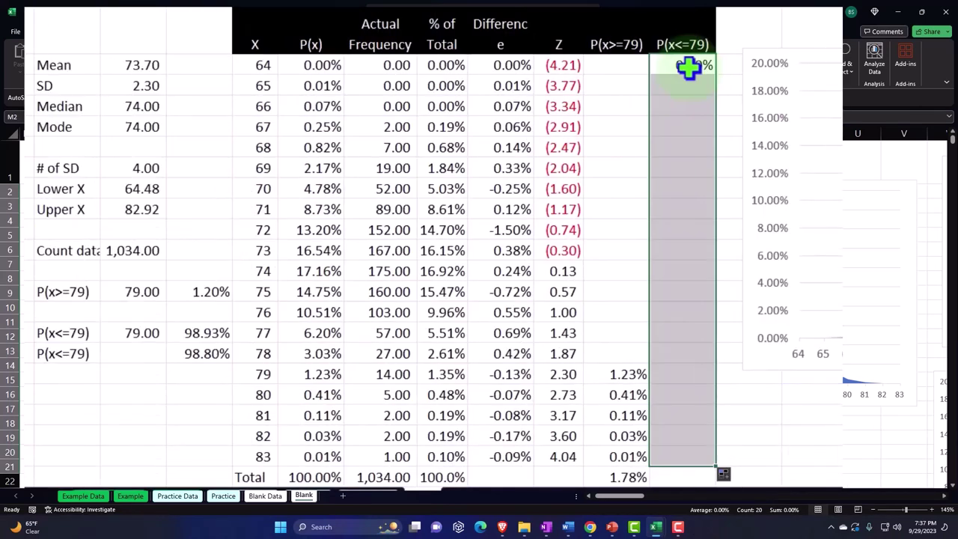
Make the D15 reference in M2's IF formula absolute ($D$15) and refill the formula down to M21.
{"action": "double_click", "coordinate": [488, 192]}
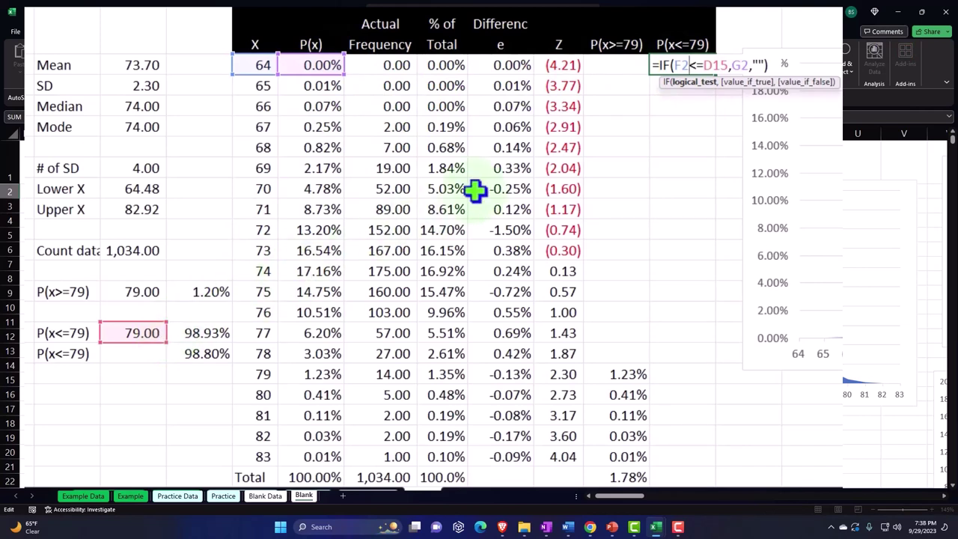
{"action": "left_click", "coordinate": [708, 65]}
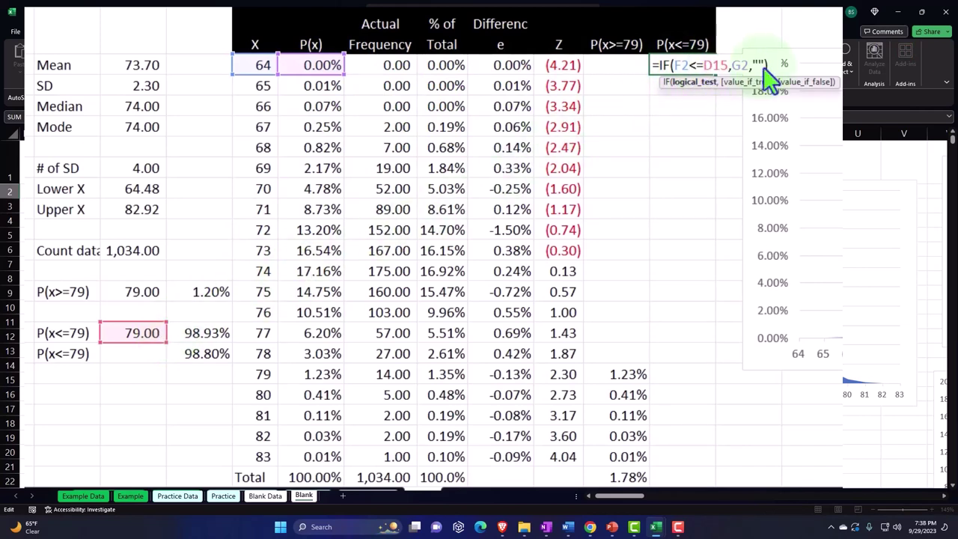
{"action": "key", "text": "F4"}
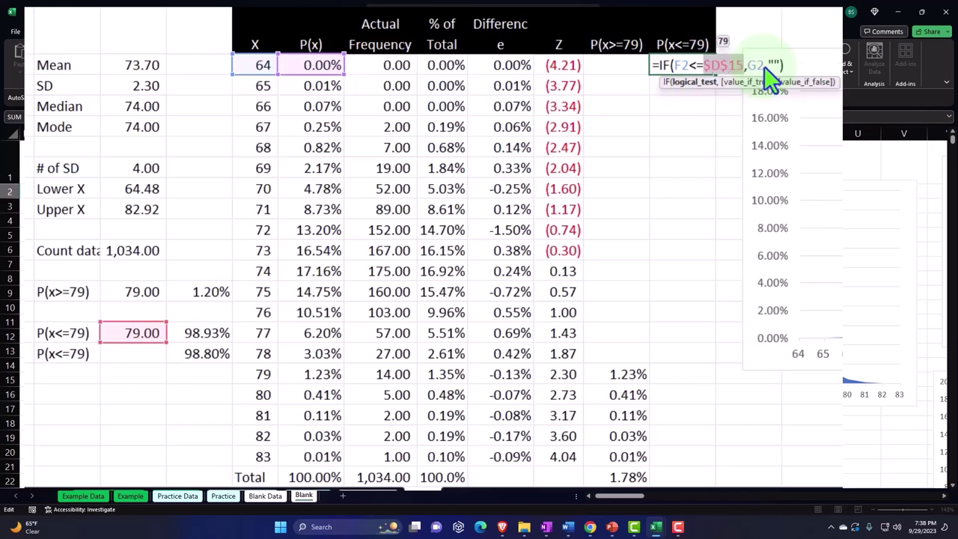
{"action": "key", "text": "Return"}
{"action": "left_click", "coordinate": [706, 68]}
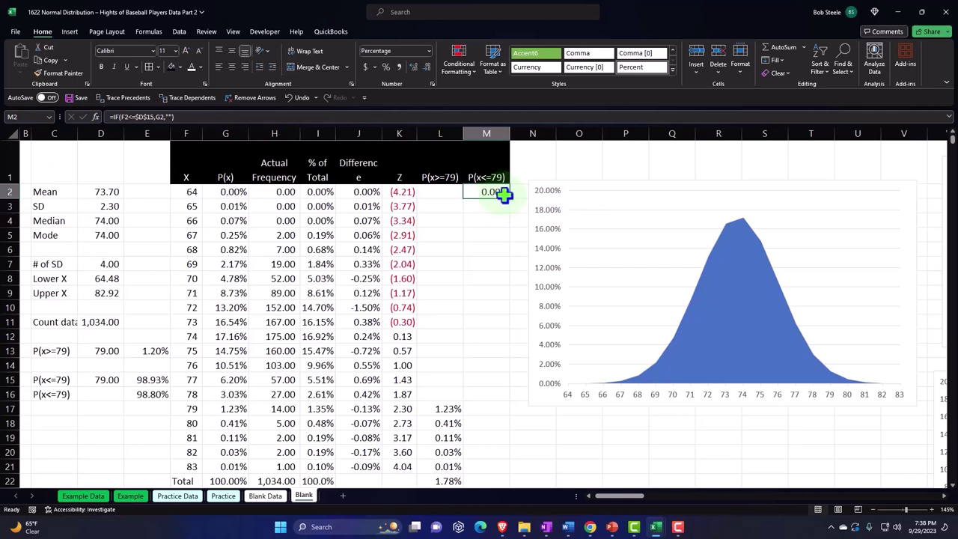
{"action": "double_click", "coordinate": [509, 199]}
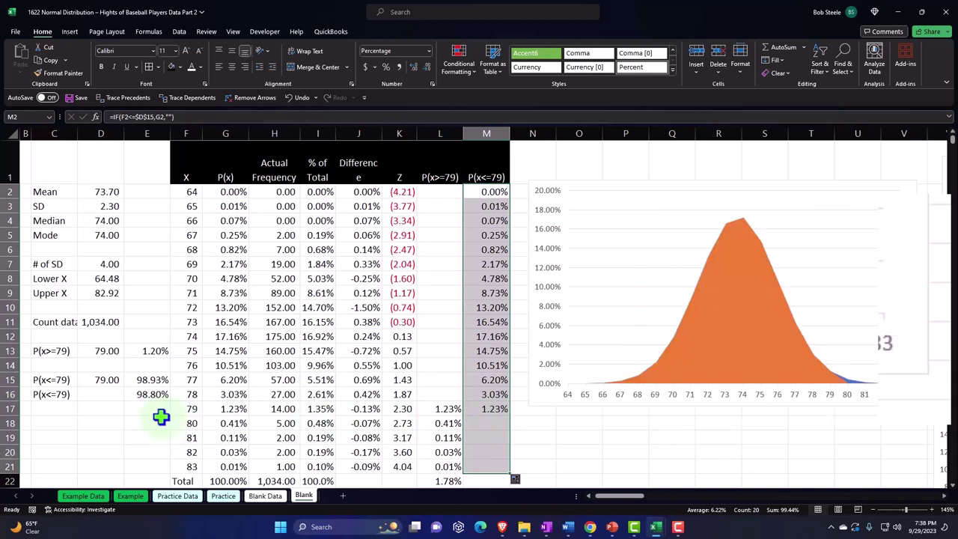
Set the upper limit X value in D15 to 76.
{"action": "left_click", "coordinate": [107, 383]}
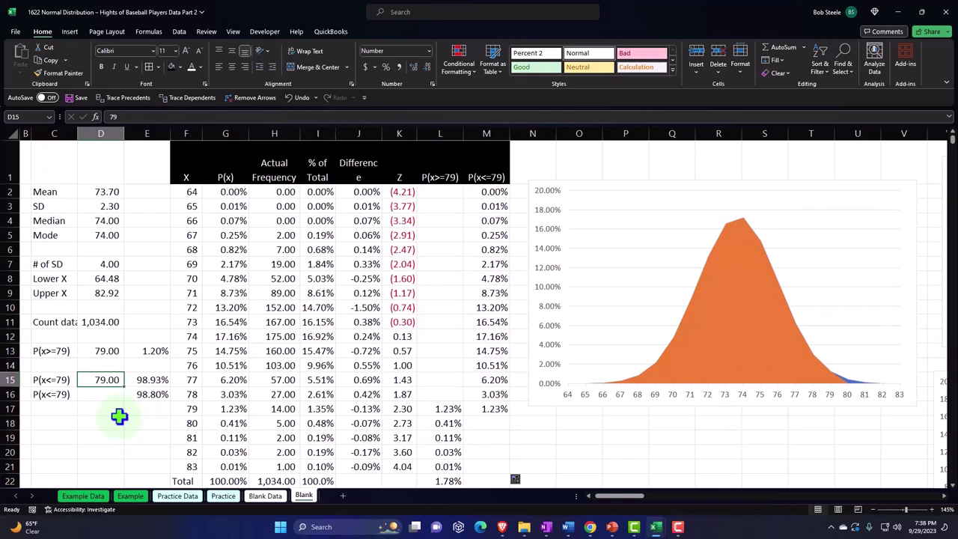
{"action": "type", "text": "76"}
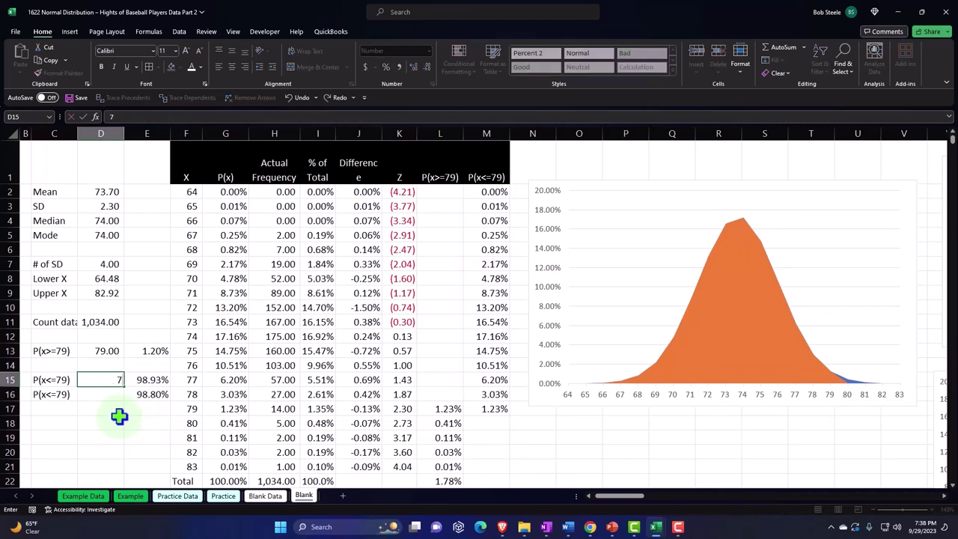
{"action": "key", "text": "Return"}
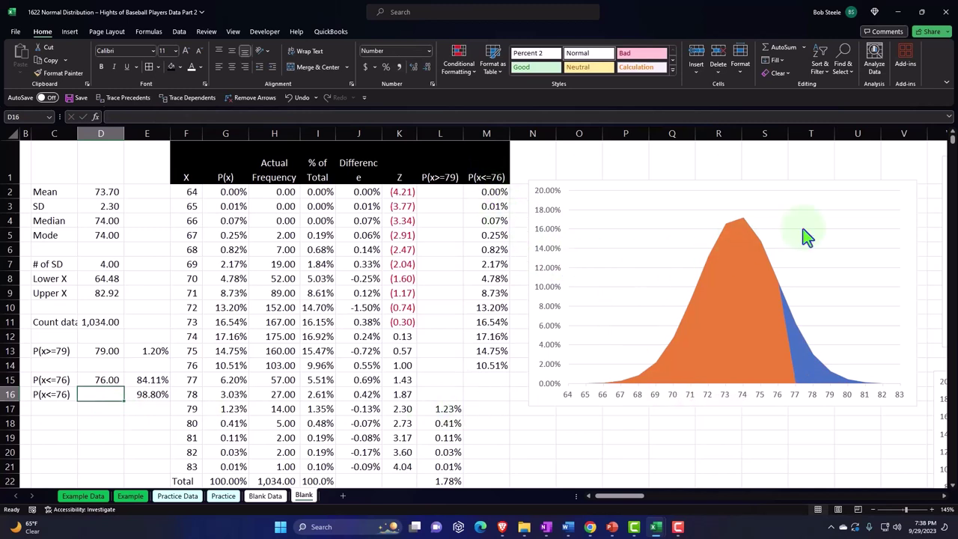
Add a legend to the bell curve chart.
{"action": "left_click", "coordinate": [913, 201]}
{"action": "left_click", "coordinate": [929, 188]}
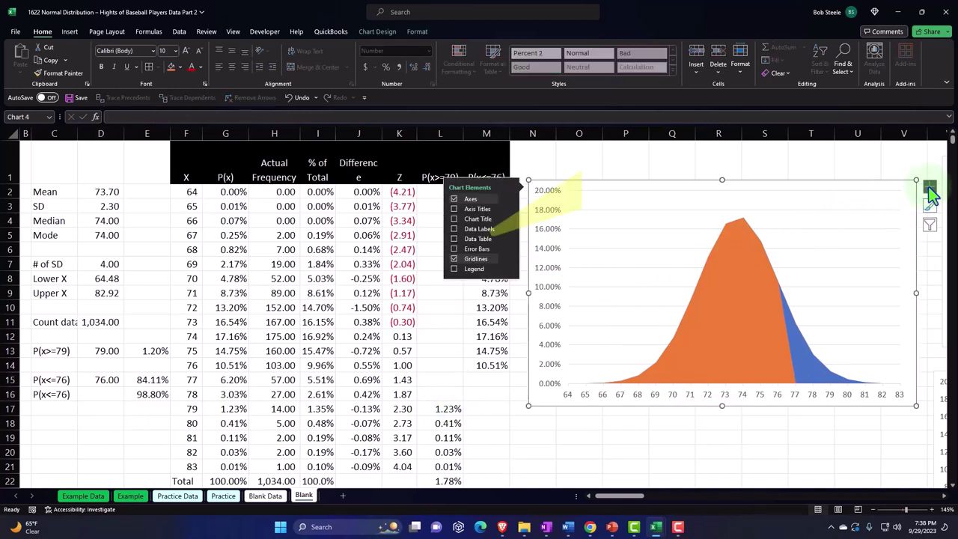
{"action": "left_click", "coordinate": [453, 269]}
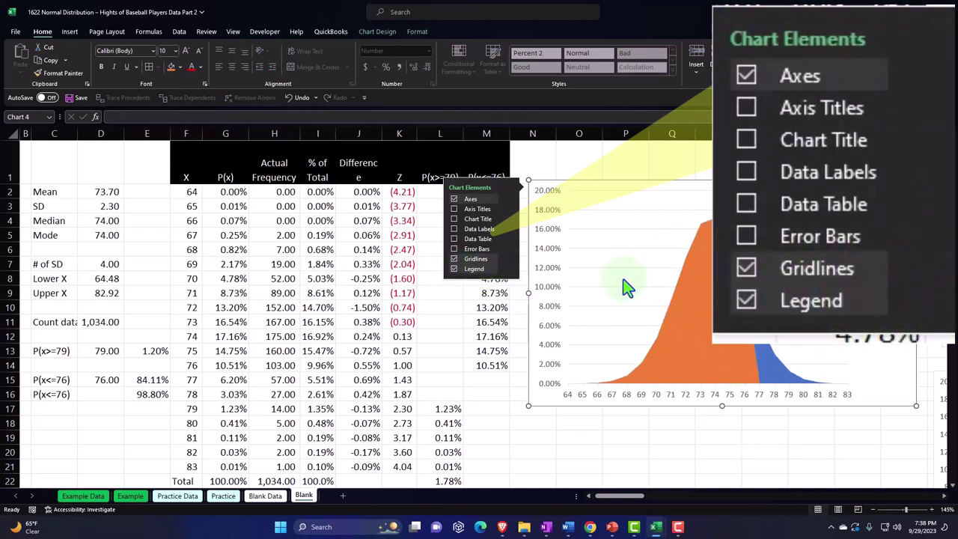
{"action": "key", "text": "Escape"}
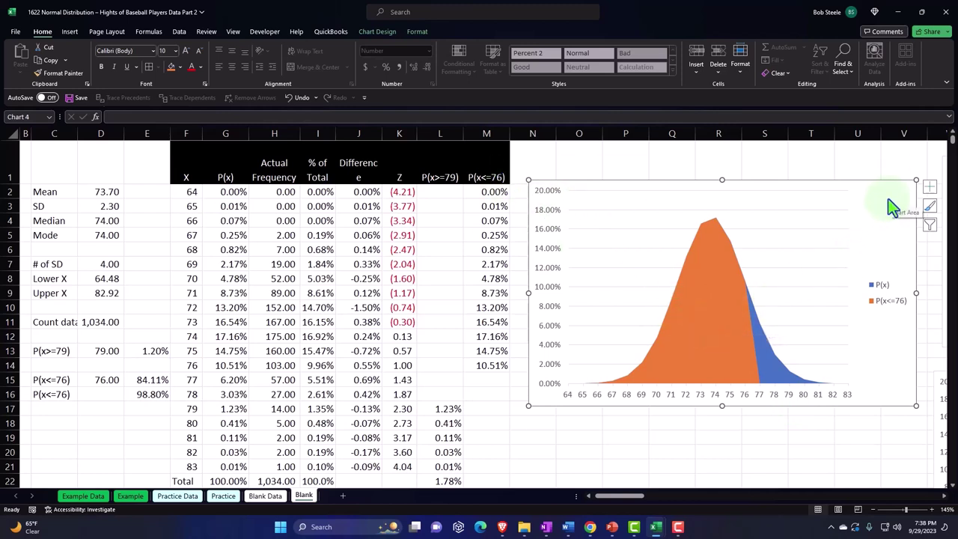
Plot the orange P(x<=76) series on the secondary axis and delete the chart's secondary vertical axis.
{"action": "double_click", "coordinate": [723, 280]}
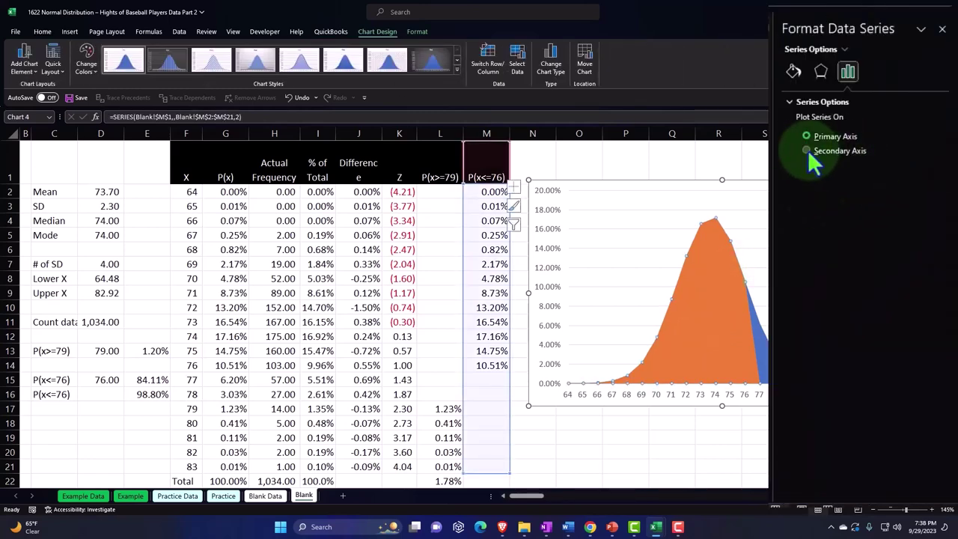
{"action": "left_click", "coordinate": [807, 150]}
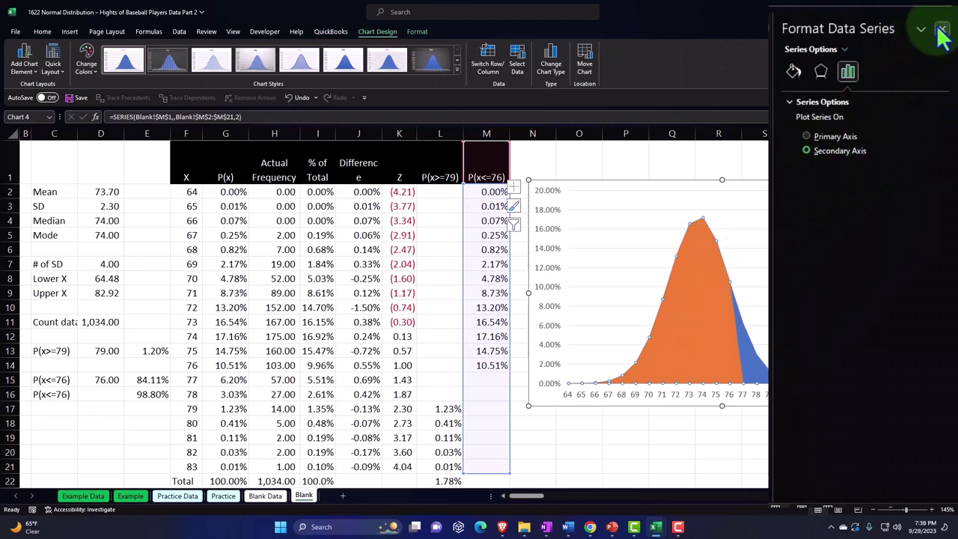
{"action": "left_click", "coordinate": [941, 32]}
{"action": "left_click", "coordinate": [810, 160]}
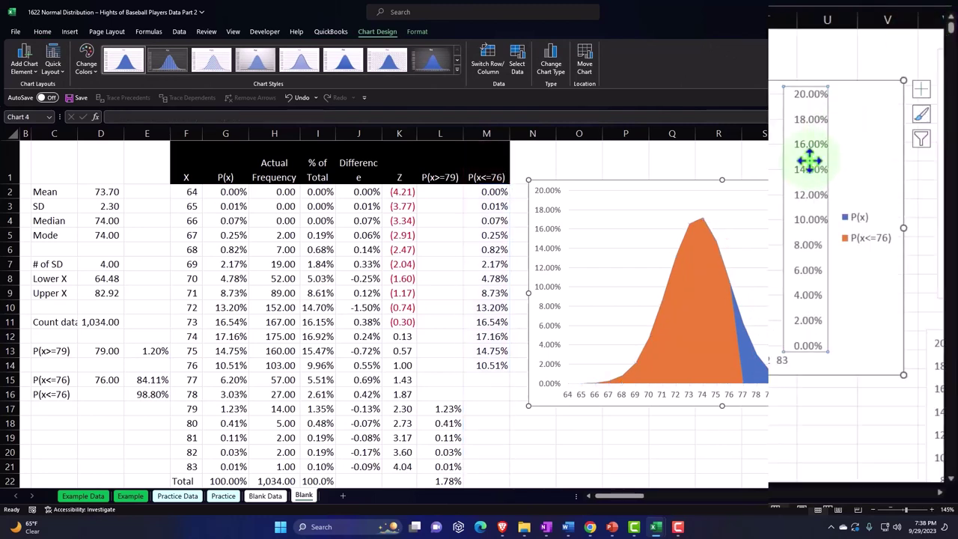
{"action": "key", "text": "Delete"}
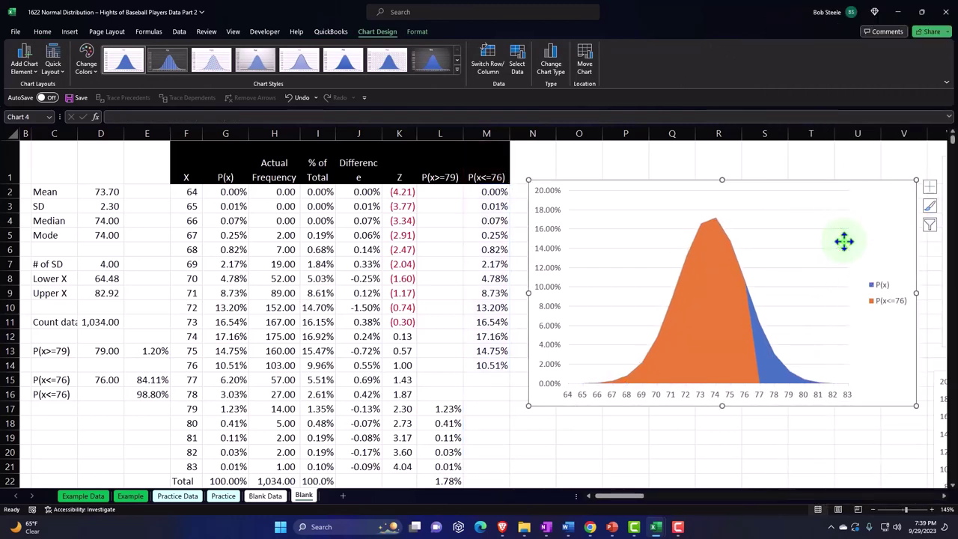
Set the horizontal axis labels of the P(x<=76) series to the Z scores in K2:K21.
{"action": "left_click", "coordinate": [518, 66]}
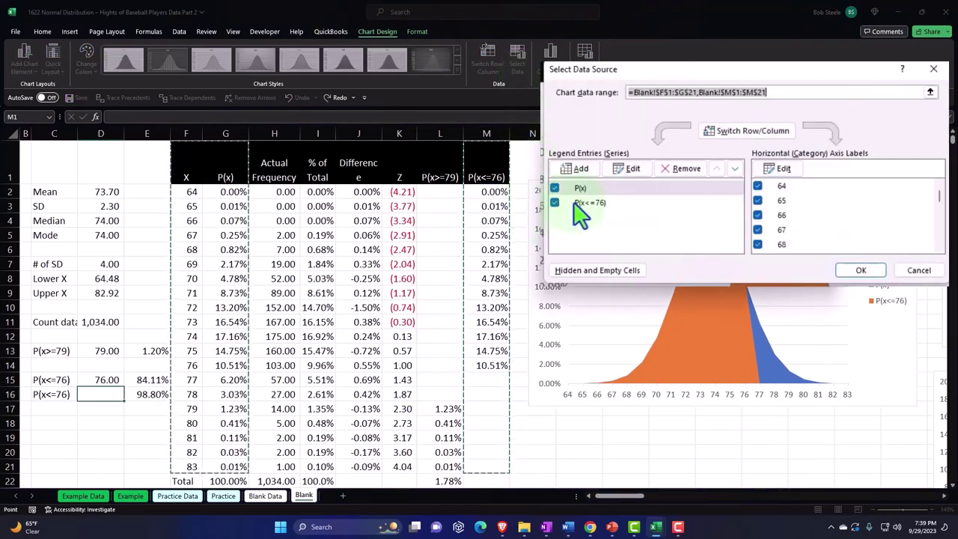
{"action": "left_click", "coordinate": [577, 204]}
{"action": "left_click", "coordinate": [784, 174]}
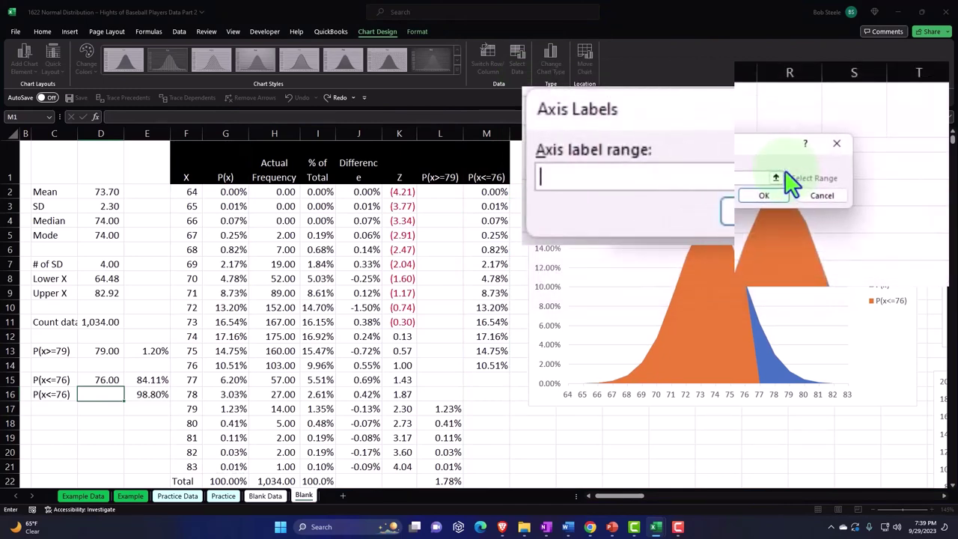
{"action": "left_click", "coordinate": [795, 176]}
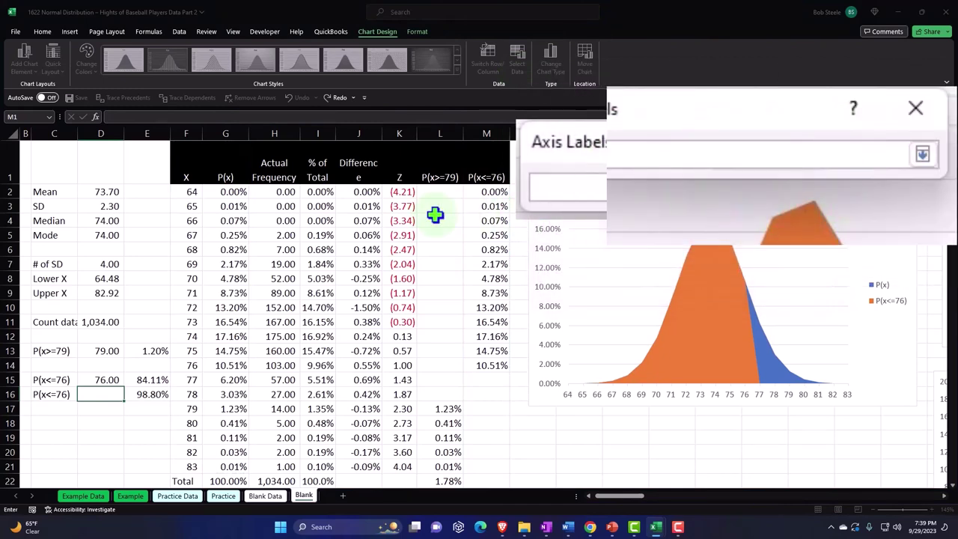
{"action": "left_click", "coordinate": [395, 192]}
{"action": "key", "text": "ctrl+shift+Down"}
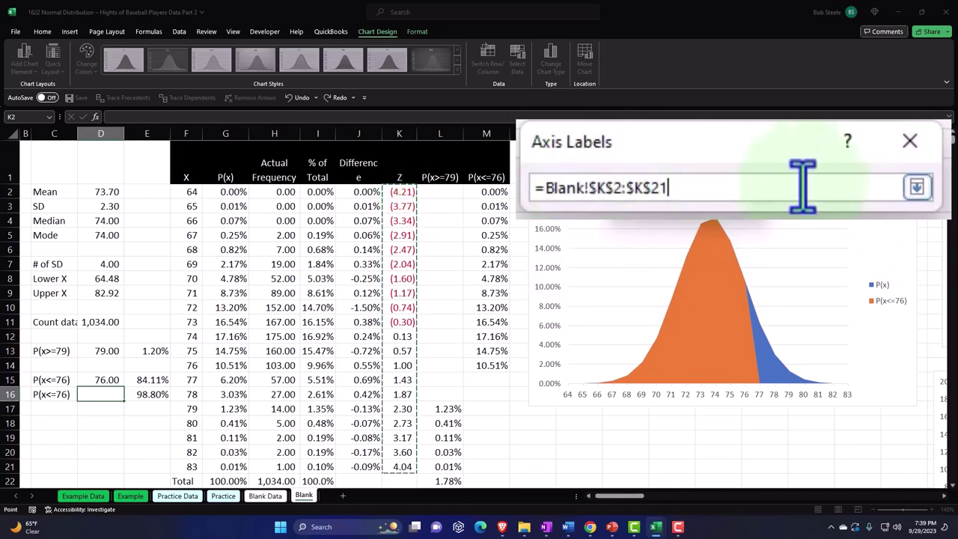
{"action": "left_click", "coordinate": [919, 191]}
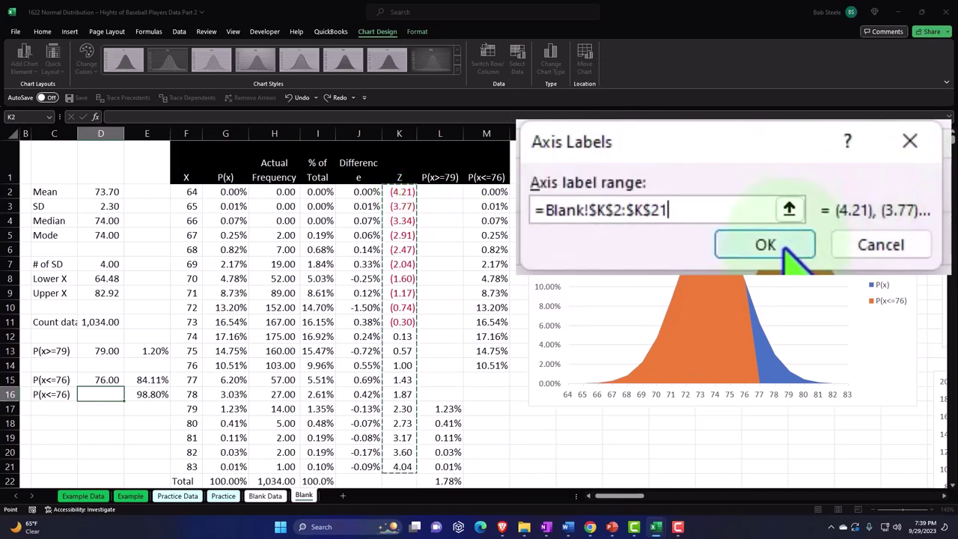
{"action": "left_click", "coordinate": [786, 247]}
{"action": "left_click", "coordinate": [834, 338]}
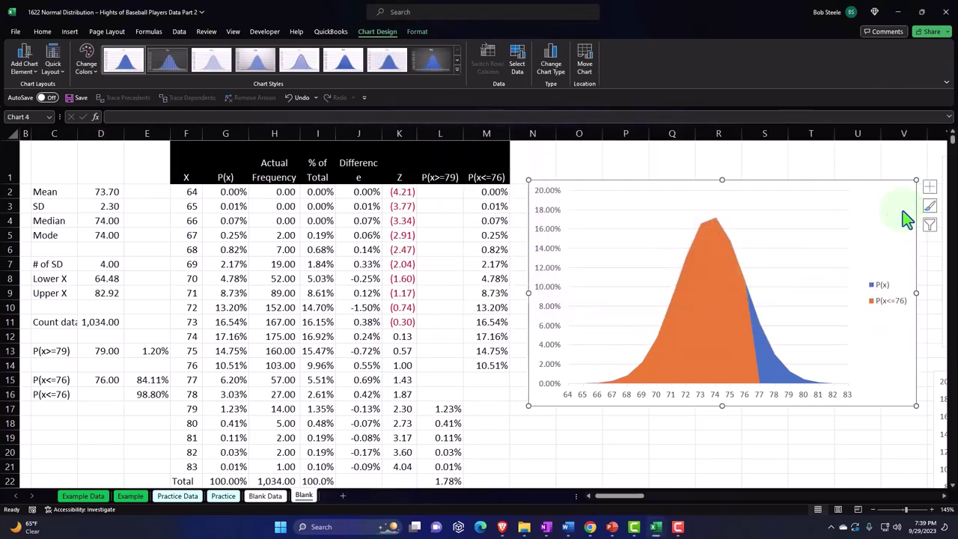
Show the secondary horizontal axis on the P(x<=76) bell curve chart.
{"action": "left_click", "coordinate": [929, 189]}
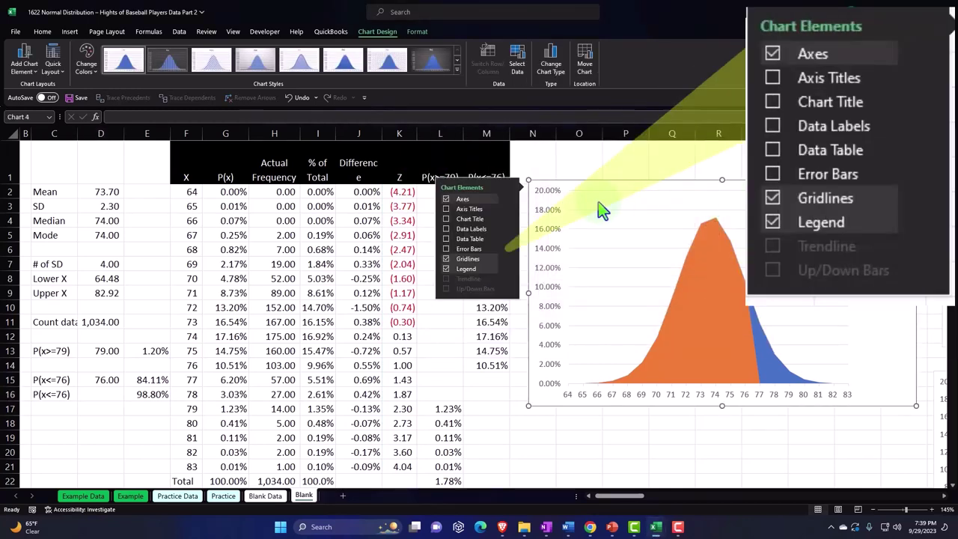
{"action": "left_click", "coordinate": [509, 198]}
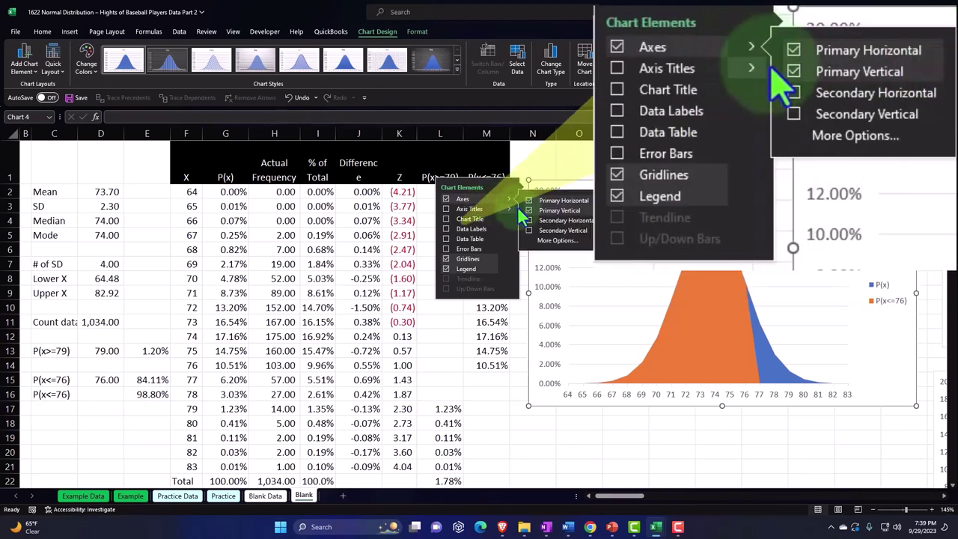
{"action": "left_click", "coordinate": [529, 224]}
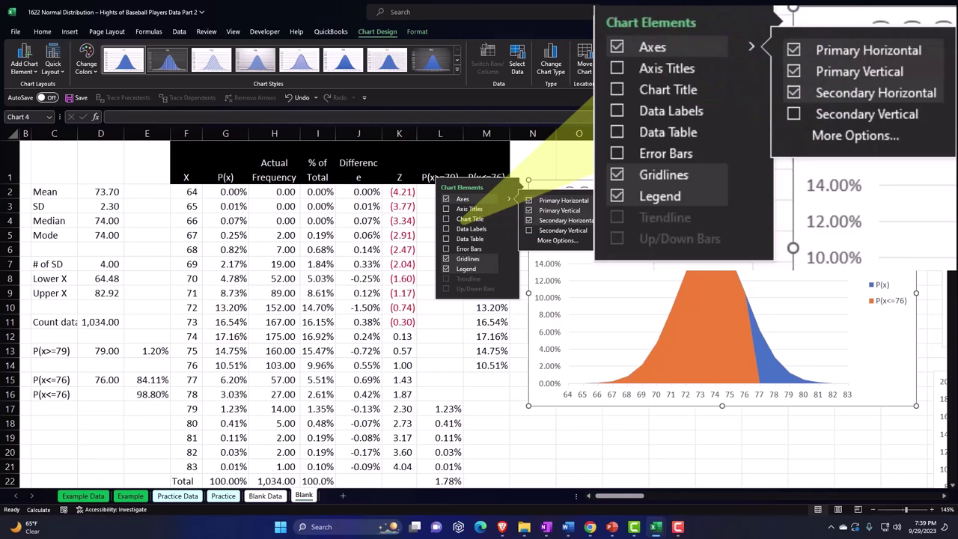
{"action": "left_click", "coordinate": [929, 186]}
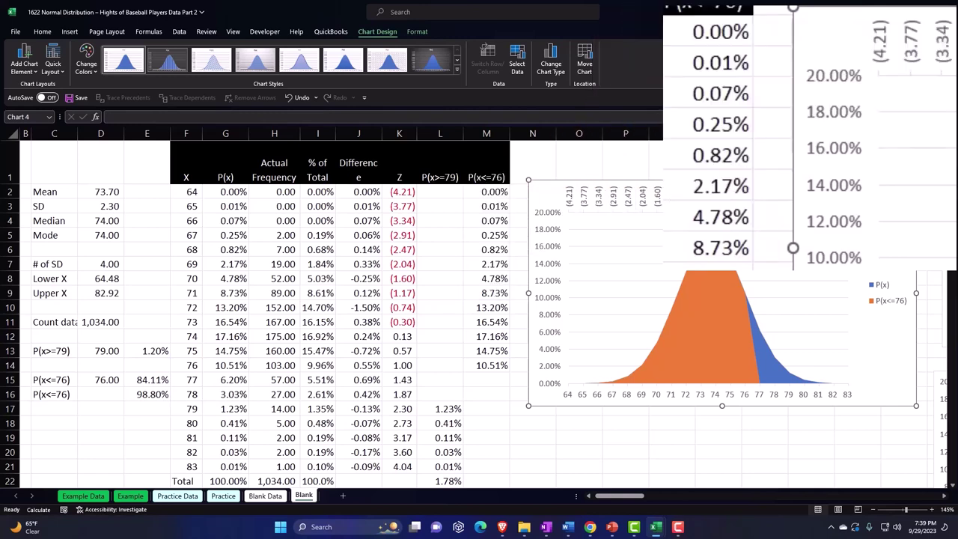
Set the label position of the secondary horizontal Z-score axis to Low.
{"action": "left_click", "coordinate": [785, 203]}
{"action": "double_click", "coordinate": [785, 204]}
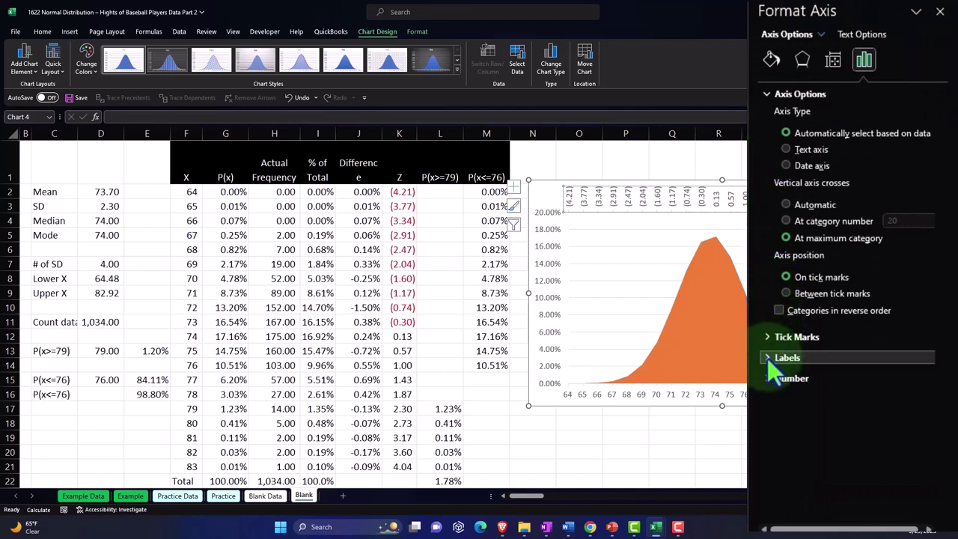
{"action": "left_click", "coordinate": [786, 357]}
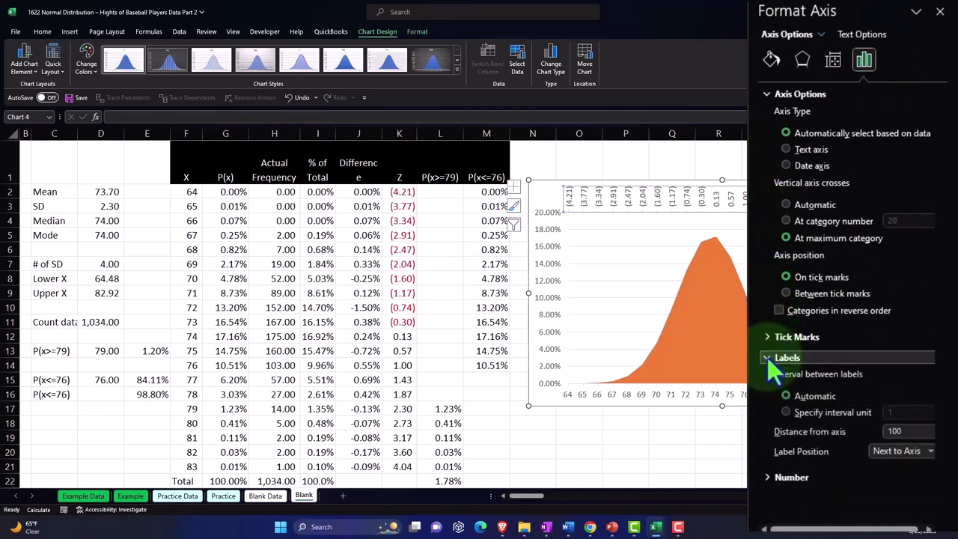
{"action": "left_click", "coordinate": [895, 452]}
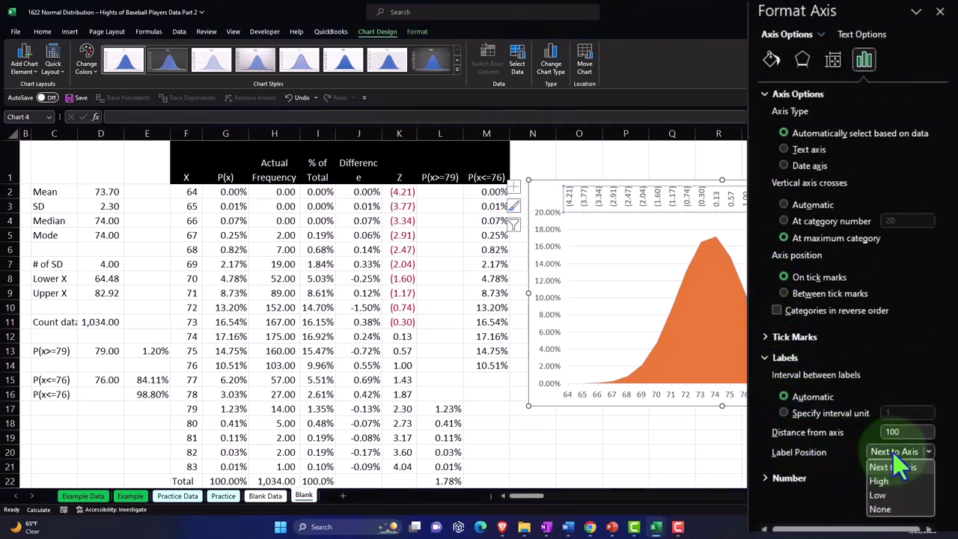
{"action": "left_click", "coordinate": [894, 497]}
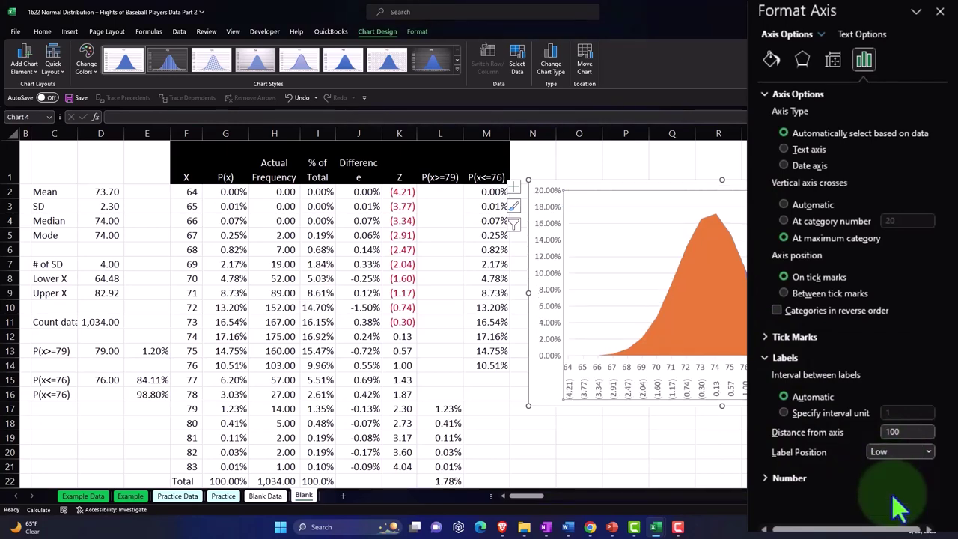
{"action": "left_click", "coordinate": [940, 11]}
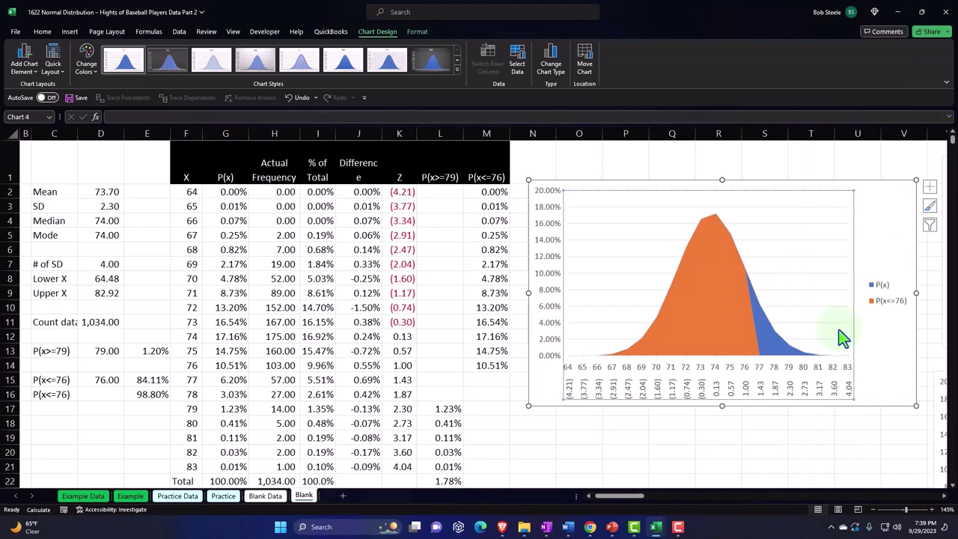
Move the P(x<=76) chart down the sheet below the P(x>=79) chart, clearing the area beside the data table.
{"action": "scroll", "coordinate": [838, 337], "scroll_direction": "down", "scroll_amount": 2}
{"action": "scroll", "coordinate": [818, 333], "scroll_direction": "down", "scroll_amount": 4}
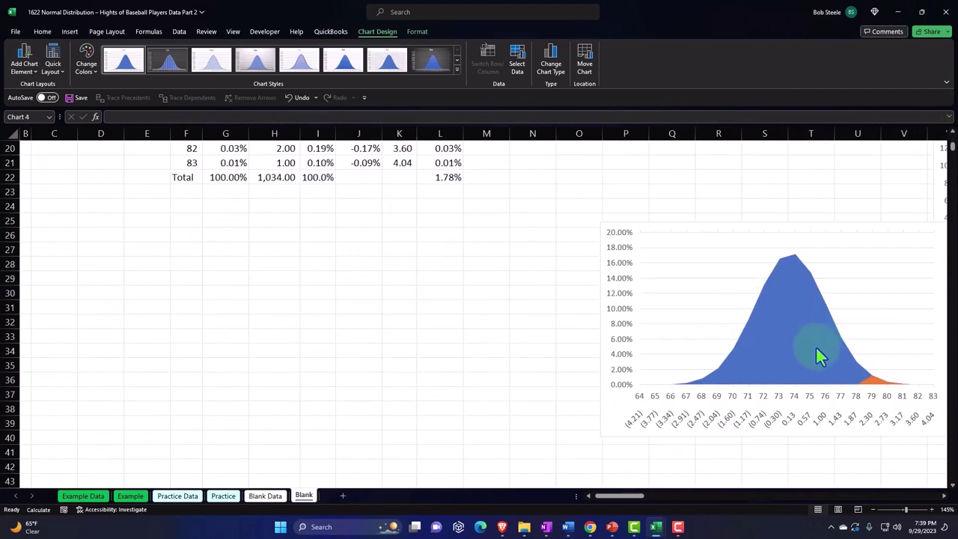
{"action": "scroll", "coordinate": [816, 345], "scroll_direction": "down", "scroll_amount": 2}
{"action": "left_click_drag", "start_coordinate": [708, 347], "coordinate": [700, 346]}
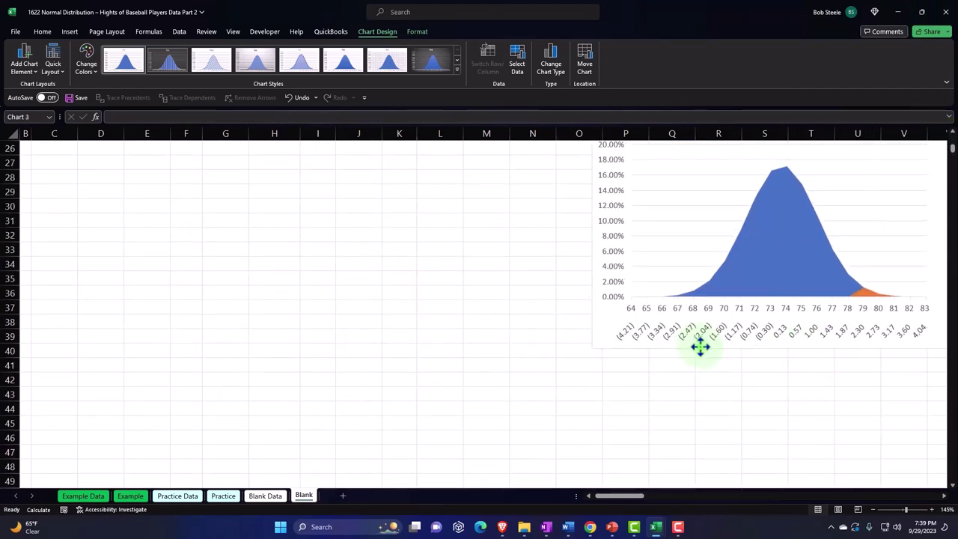
{"action": "scroll", "coordinate": [686, 364], "scroll_direction": "up", "scroll_amount": 7}
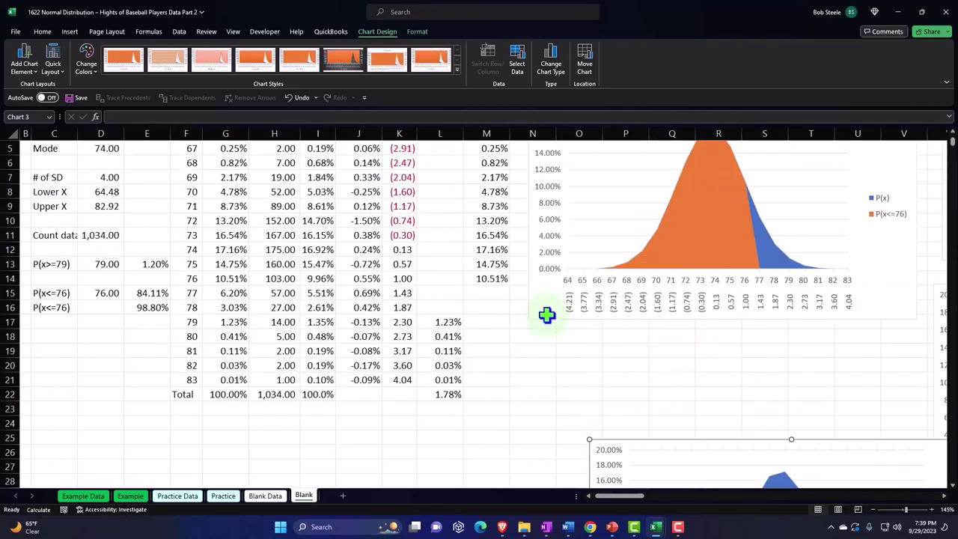
{"action": "left_click_drag", "start_coordinate": [546, 314], "coordinate": [588, 438]}
{"action": "key", "text": "Escape"}
{"action": "scroll", "coordinate": [519, 381], "scroll_direction": "down", "scroll_amount": 2}
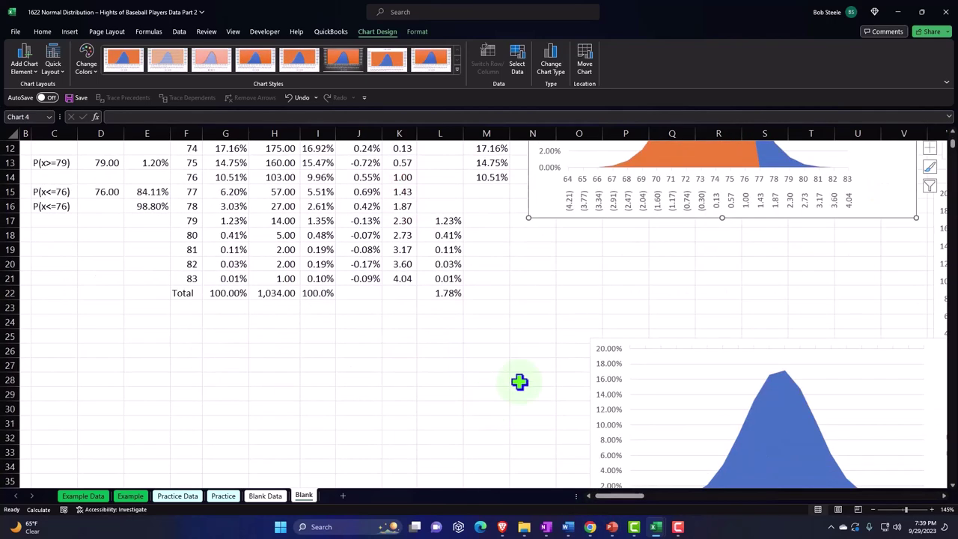
{"action": "left_click_drag", "start_coordinate": [545, 202], "coordinate": [602, 464]}
{"action": "scroll", "coordinate": [529, 317], "scroll_direction": "down", "scroll_amount": 3}
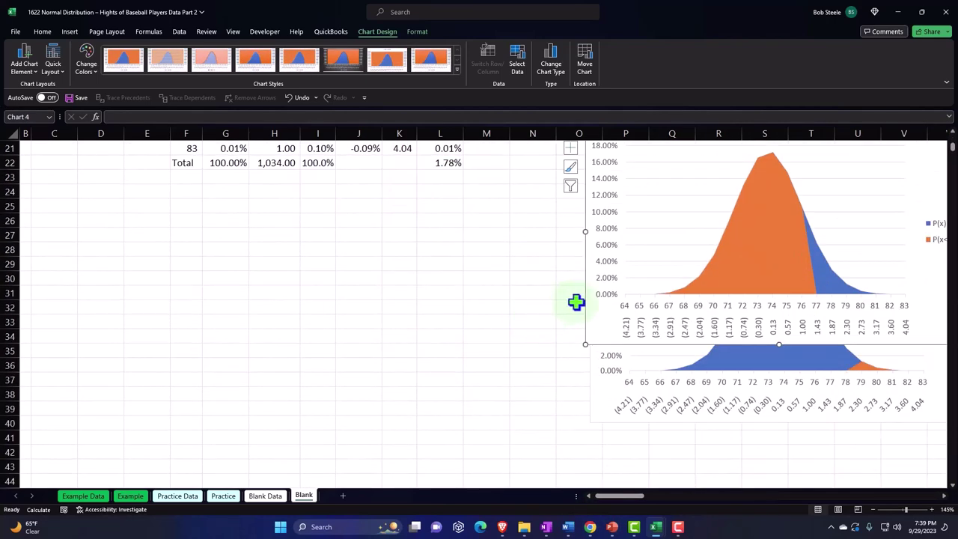
{"action": "left_click_drag", "start_coordinate": [576, 302], "coordinate": [576, 406]}
{"action": "scroll", "coordinate": [494, 320], "scroll_direction": "down", "scroll_amount": 2}
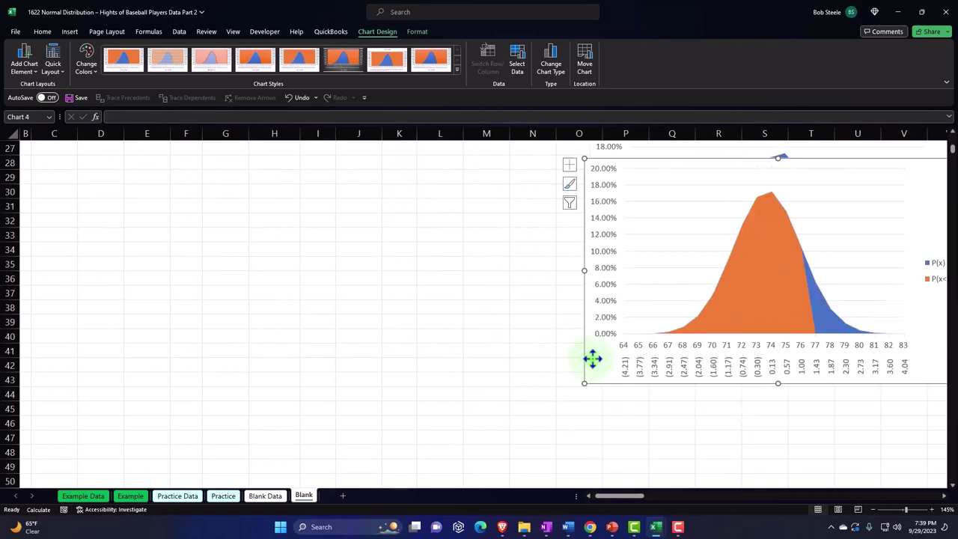
{"action": "left_click_drag", "start_coordinate": [592, 359], "coordinate": [591, 486]}
{"action": "key", "text": "Escape"}
{"action": "scroll", "coordinate": [524, 275], "scroll_direction": "down", "scroll_amount": 2}
{"action": "left_click_drag", "start_coordinate": [596, 262], "coordinate": [608, 449]}
{"action": "scroll", "coordinate": [489, 331], "scroll_direction": "up", "scroll_amount": 11}
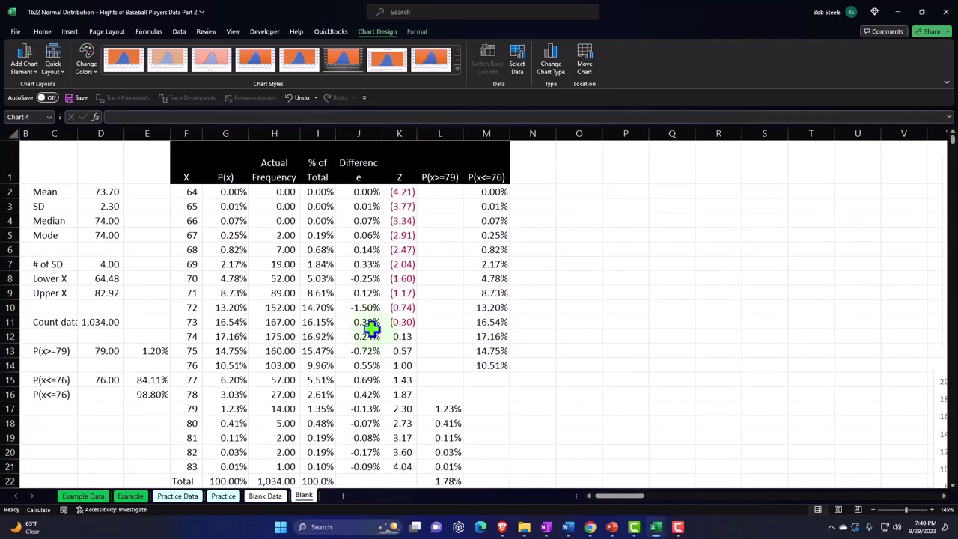
Enter the headings Lower in D18 and Upper in E18 for a new probability range.
{"action": "left_click", "coordinate": [45, 421]}
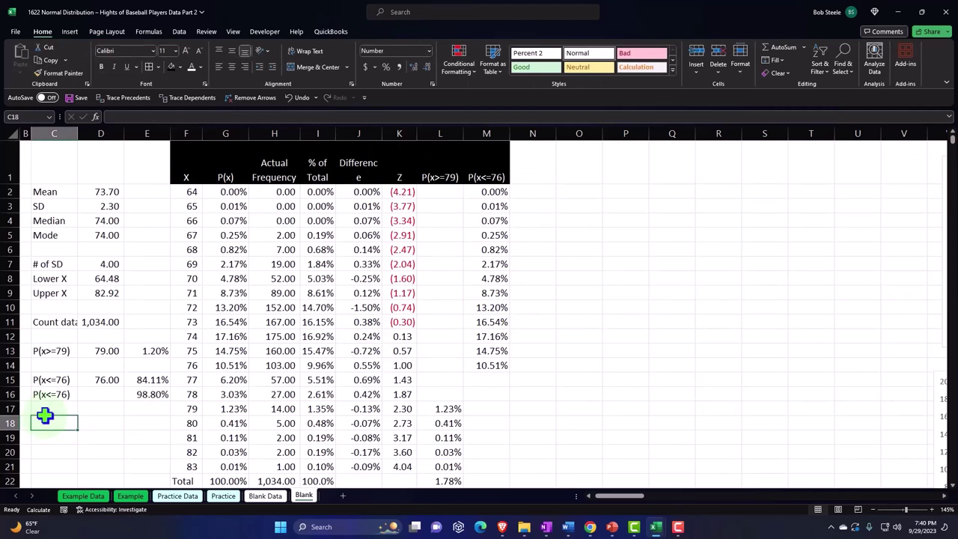
{"action": "key", "text": "Right"}
{"action": "type", "text": "Lowe"}
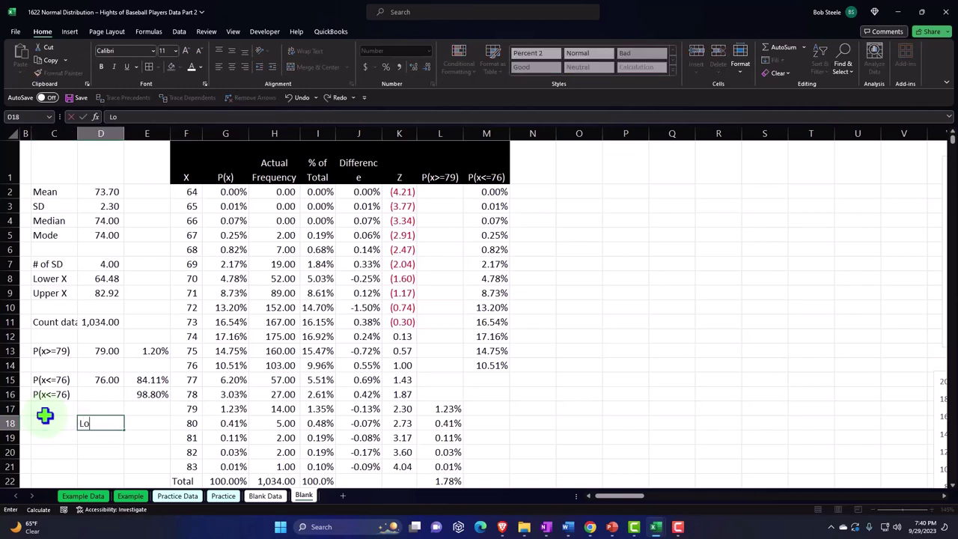
{"action": "key", "text": "BackSpace"}
{"action": "key", "text": "BackSpace"}
{"action": "type", "text": "wer"}
{"action": "key", "text": "Right"}
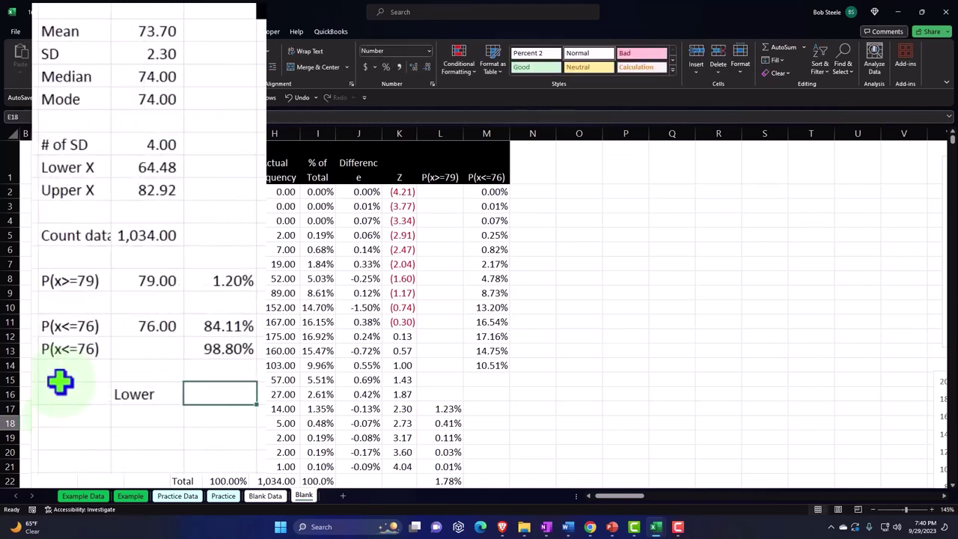
{"action": "type", "text": "Upper"}
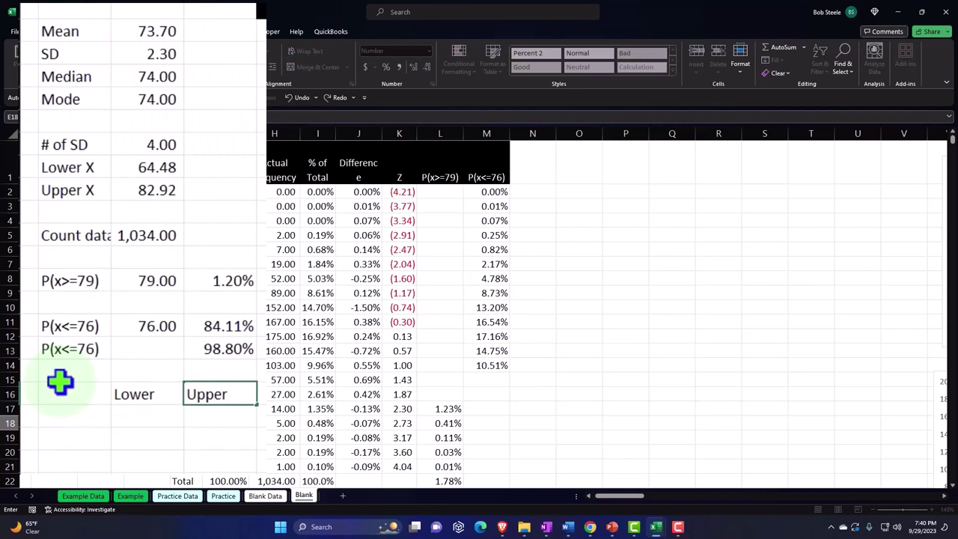
{"action": "key", "text": "Return"}
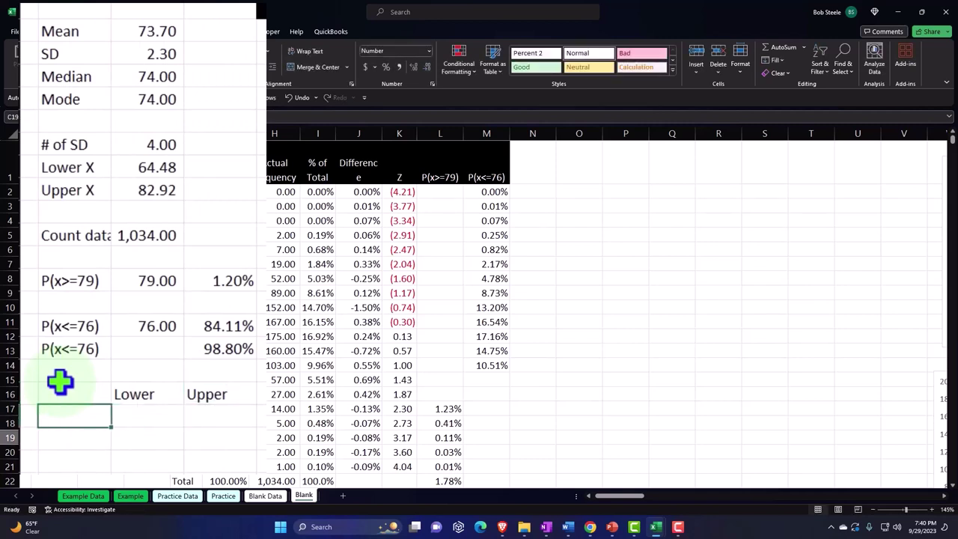
Enter the range probability label "P(x>=72&<=79" in C20.
{"action": "key", "text": "Down"}
{"action": "type", "text": "P"}
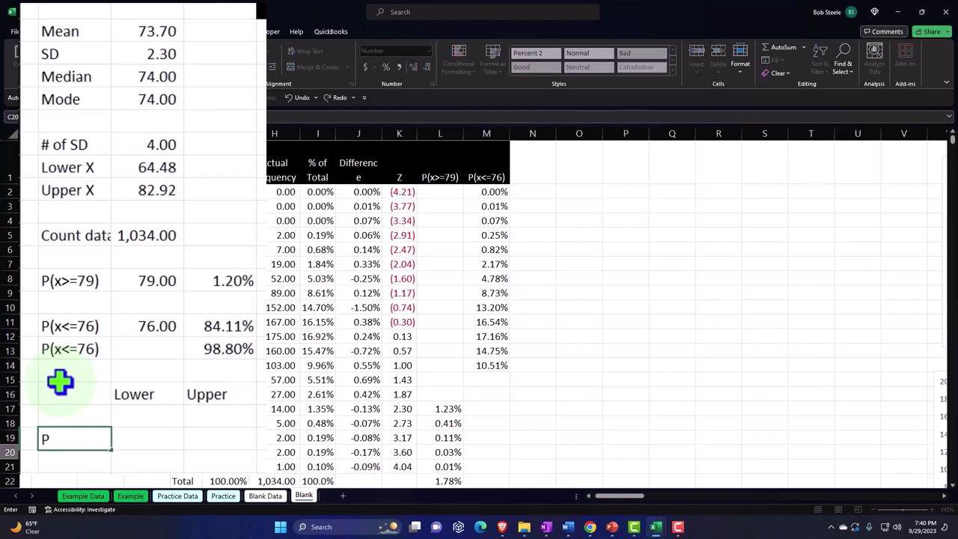
{"action": "type", "text": "(x>="}
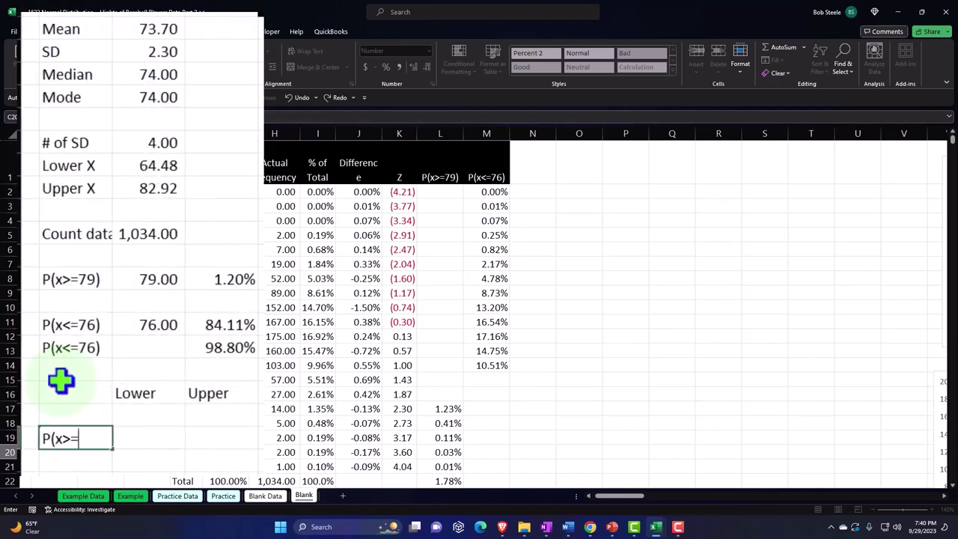
{"action": "type", "text": "72"}
{"action": "type", "text": "&<=79"}
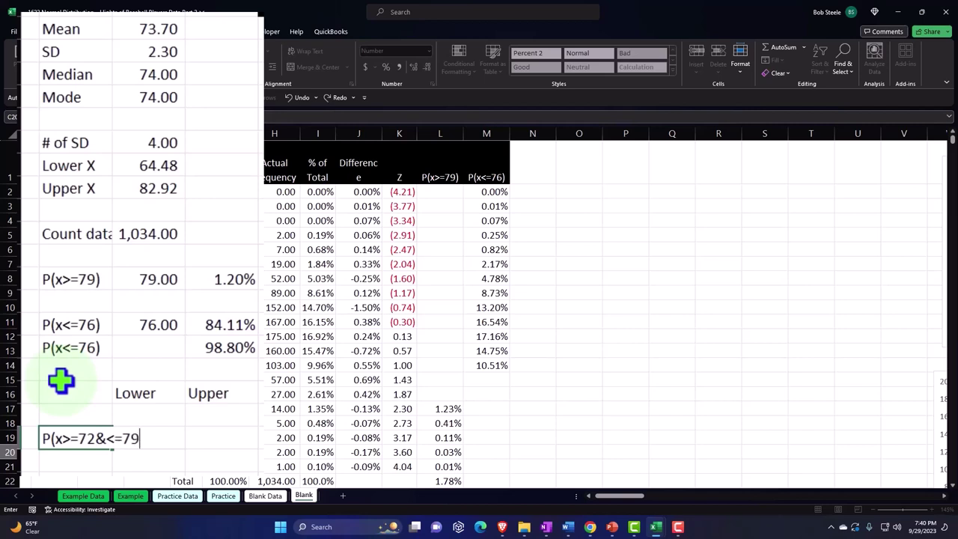
{"action": "key", "text": "Return"}
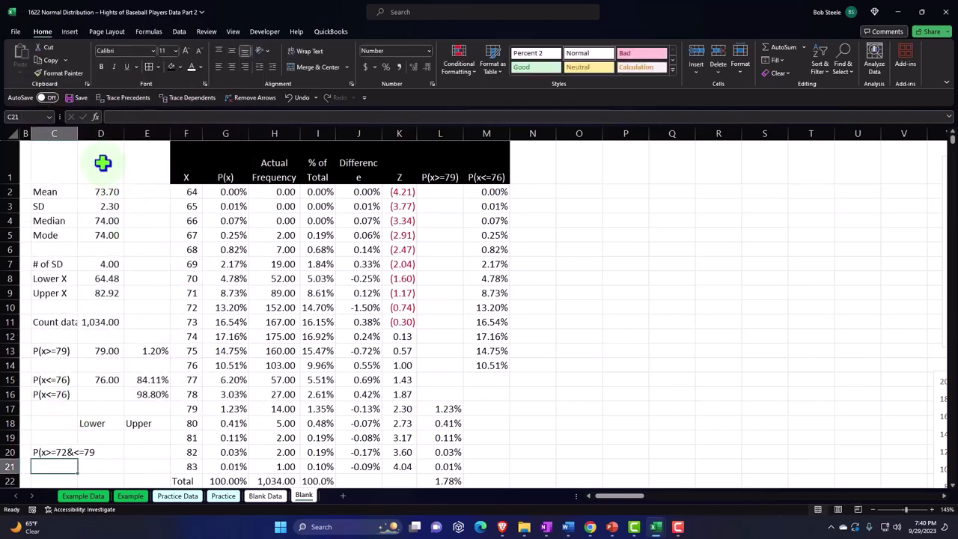
Widen column C to fit its labels and add the closing parenthesis so C20 reads P(x>=72&<=79).
{"action": "left_click_drag", "start_coordinate": [75, 133], "coordinate": [102, 132]}
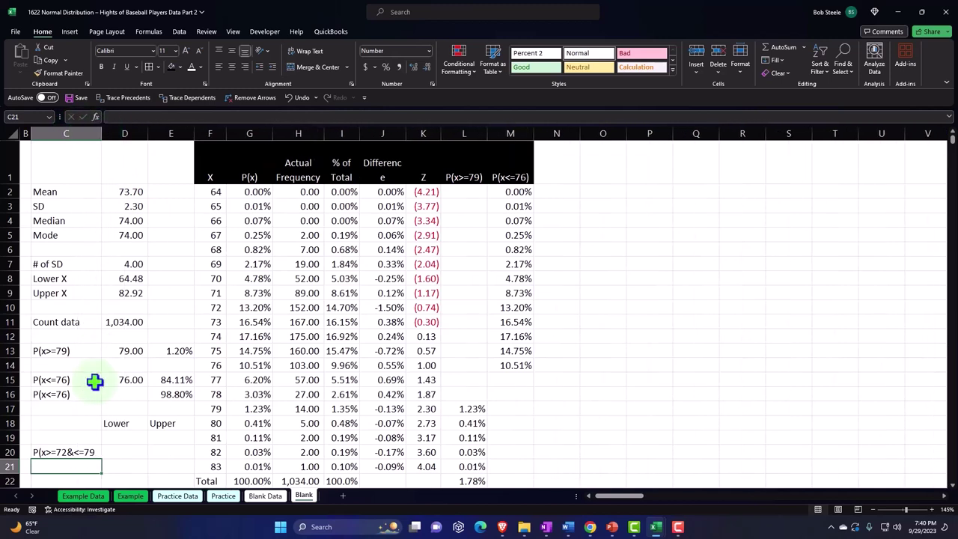
{"action": "double_click", "coordinate": [97, 449]}
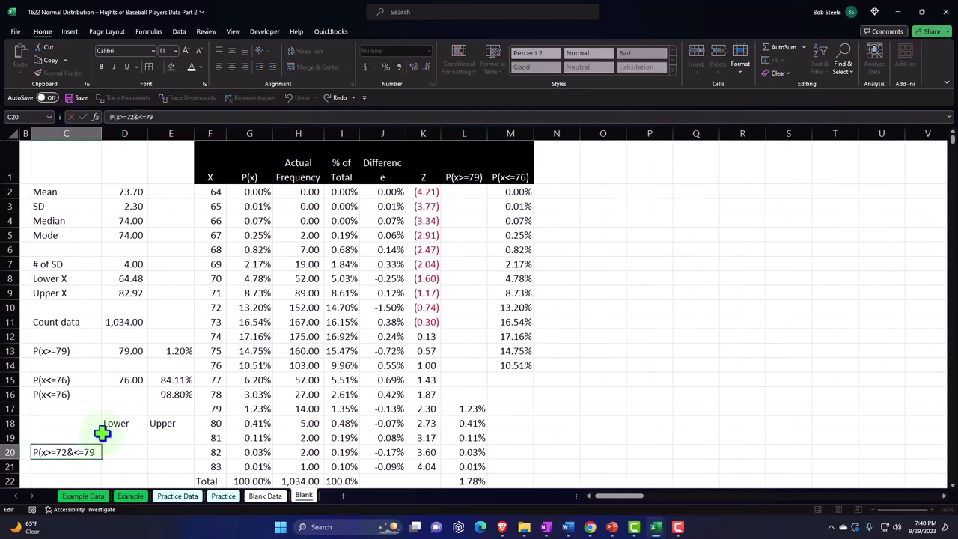
{"action": "type", "text": ")"}
{"action": "key", "text": "Return"}
Enter 72 as the lower X limit in D19.
{"action": "left_click", "coordinate": [103, 434]}
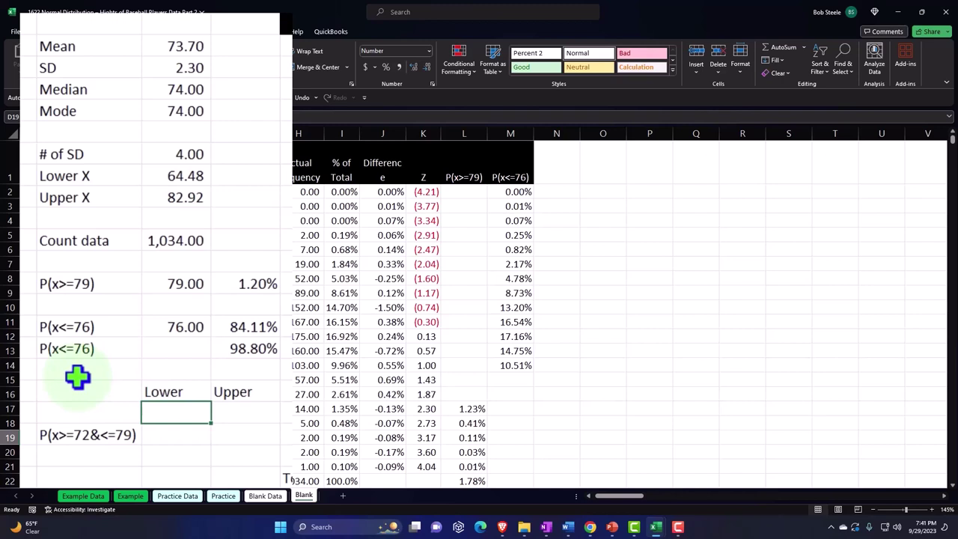
{"action": "type", "text": "72"}
{"action": "key", "text": "Tab"}
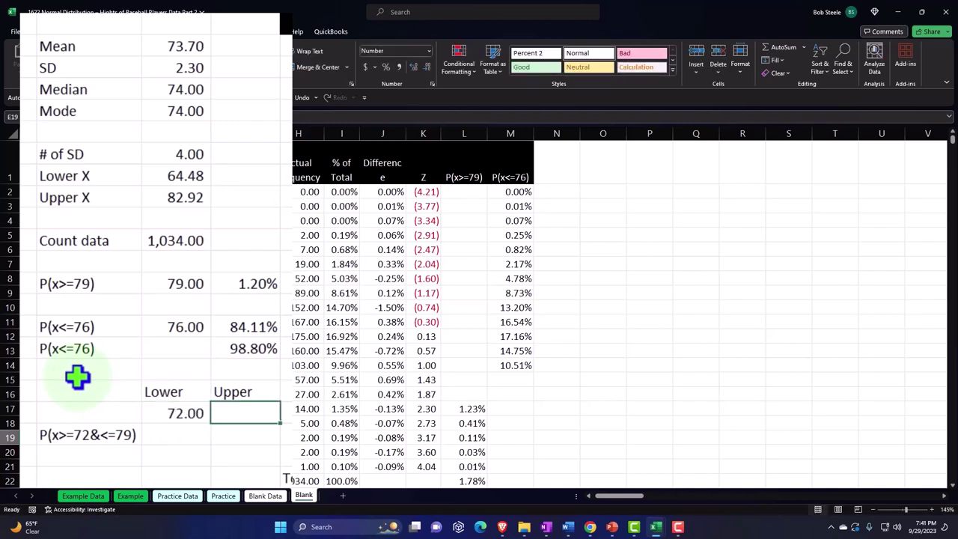
Enter 79 as the upper X limit in E19.
{"action": "type", "text": "79"}
{"action": "key", "text": "Return"}
{"action": "key", "text": "Return"}
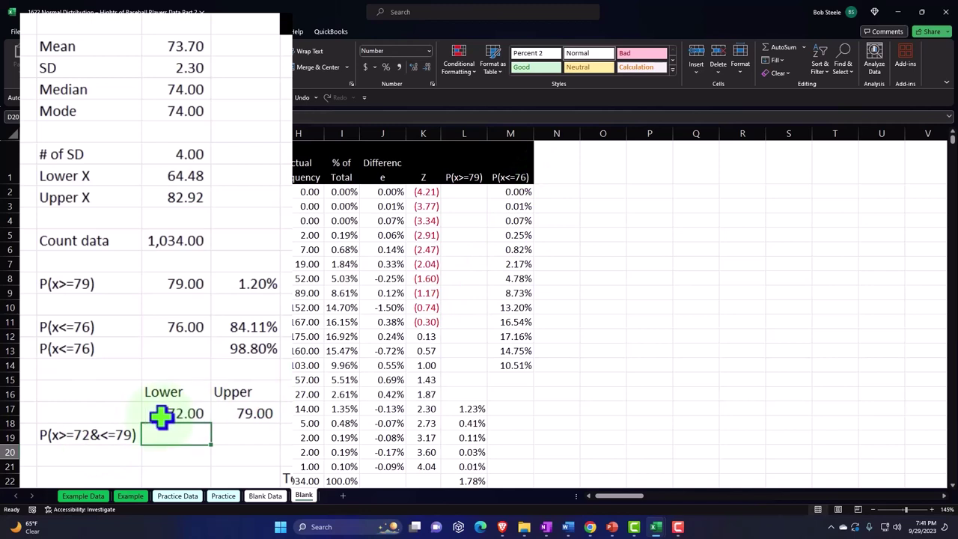
Turn the C20 label into a text formula beginning ="P(x>="&D19&" so the lower limit comes from D19.
{"action": "double_click", "coordinate": [55, 435]}
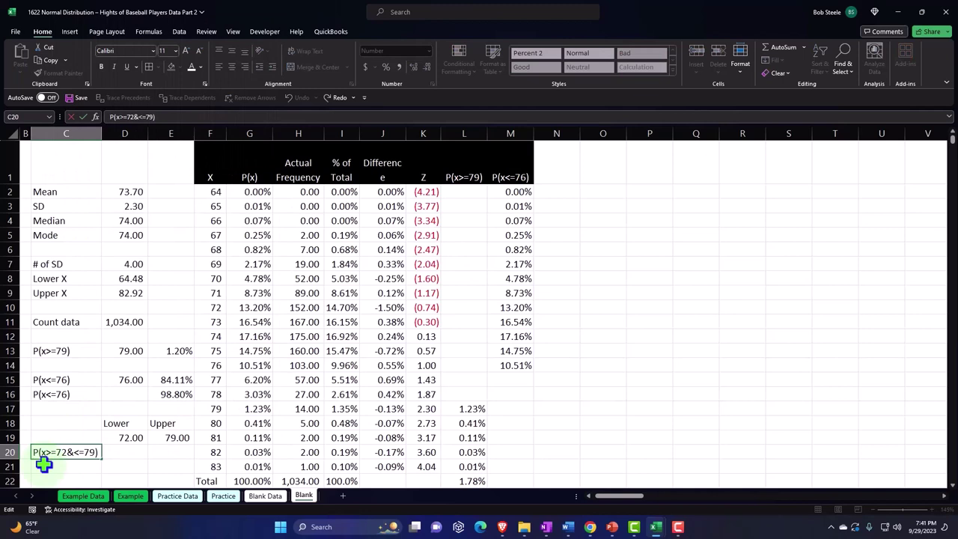
{"action": "key", "text": "F2"}
{"action": "key", "text": "Home"}
{"action": "type", "text": "=\""}
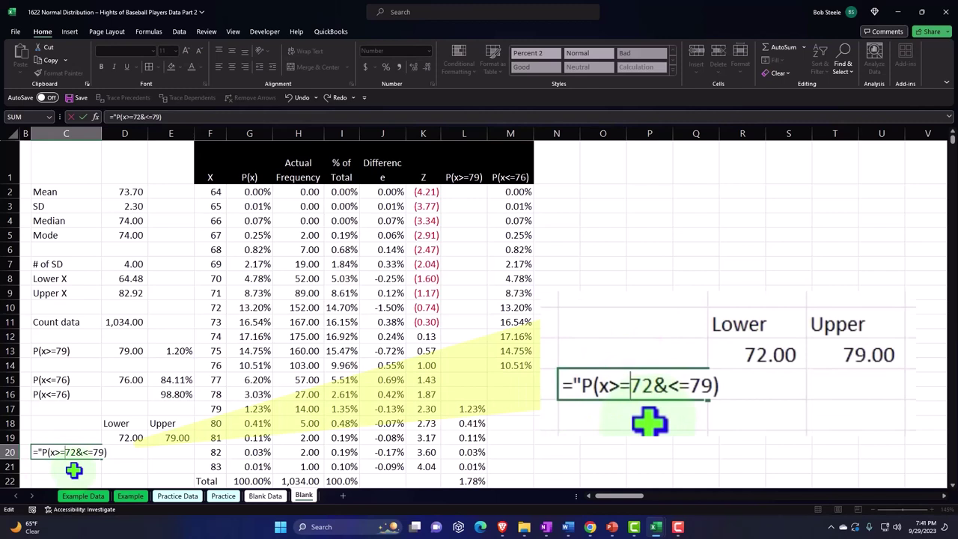
{"action": "type", "text": "\""}
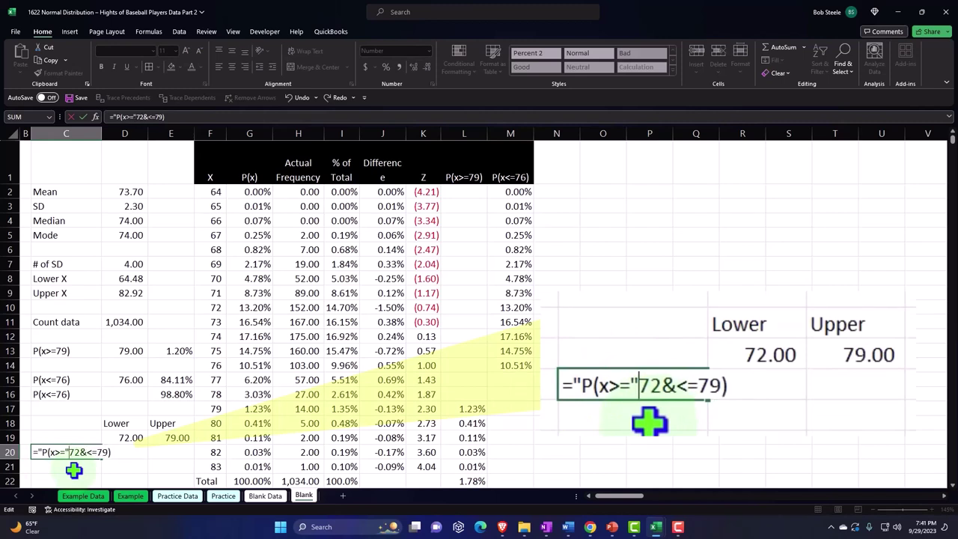
{"action": "type", "text": "&"}
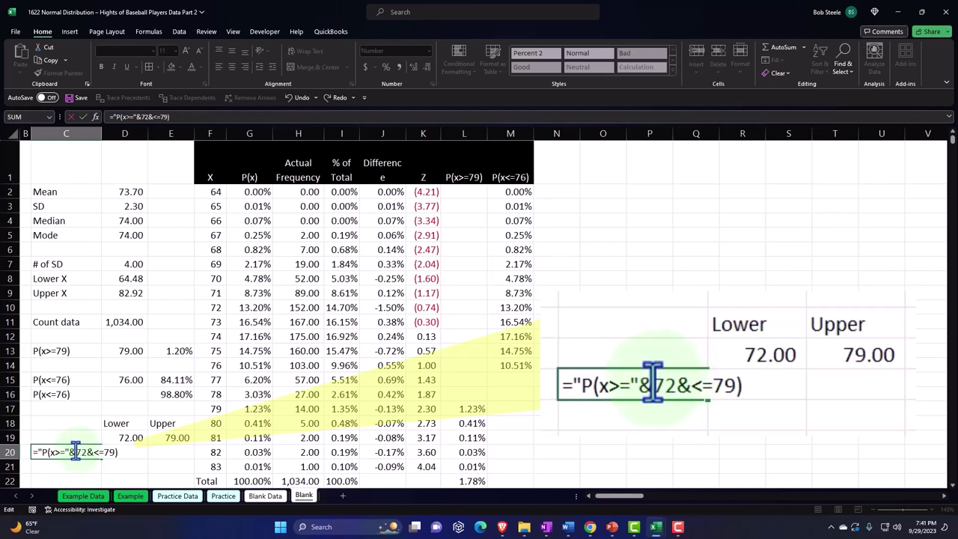
{"action": "left_click_drag", "start_coordinate": [76, 449], "coordinate": [88, 449]}
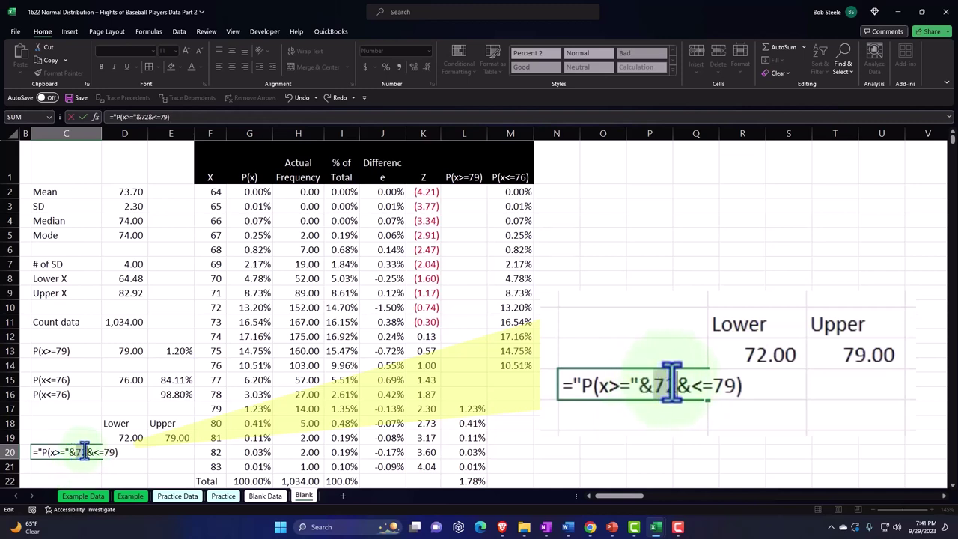
{"action": "left_click", "coordinate": [119, 439]}
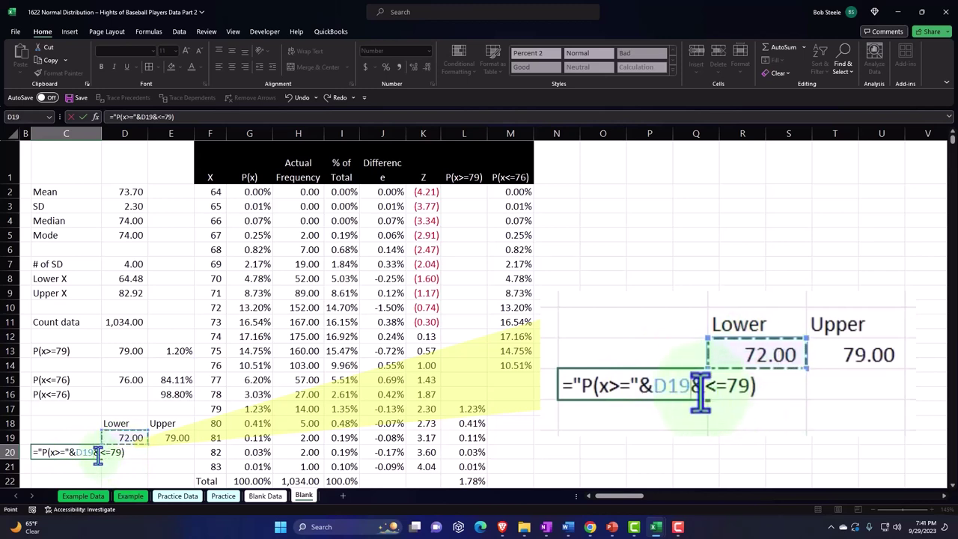
{"action": "type", "text": "&"}
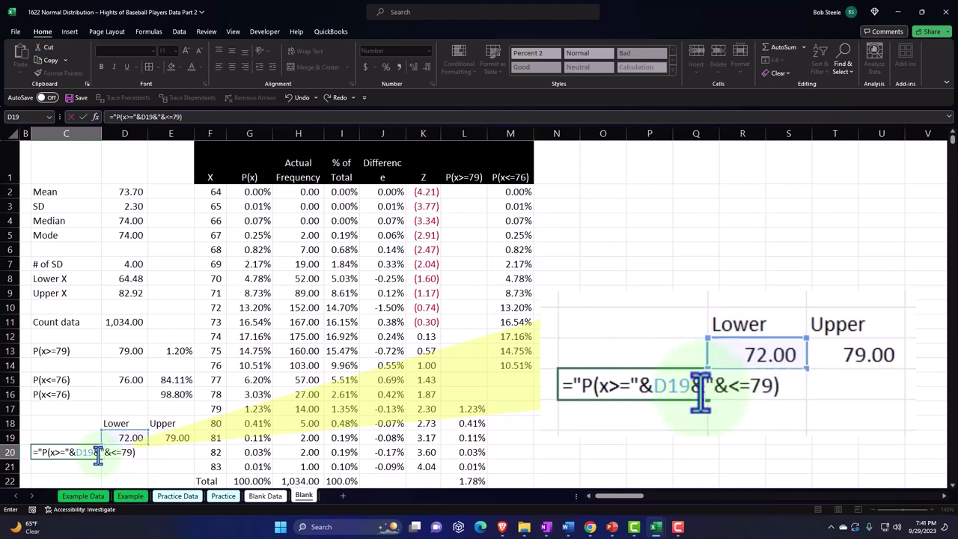
{"action": "type", "text": "\""}
{"action": "left_click", "coordinate": [109, 452]}
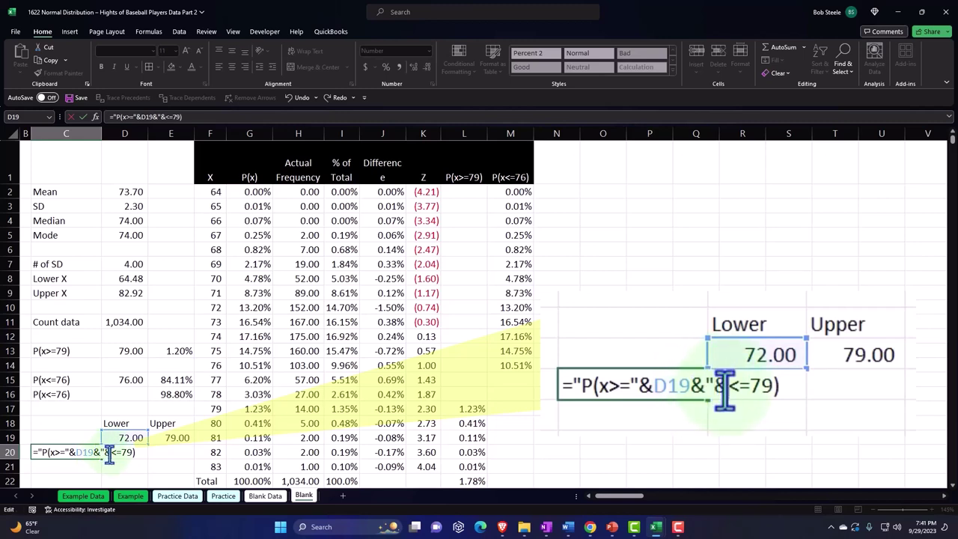
{"action": "type", "text": "\""}
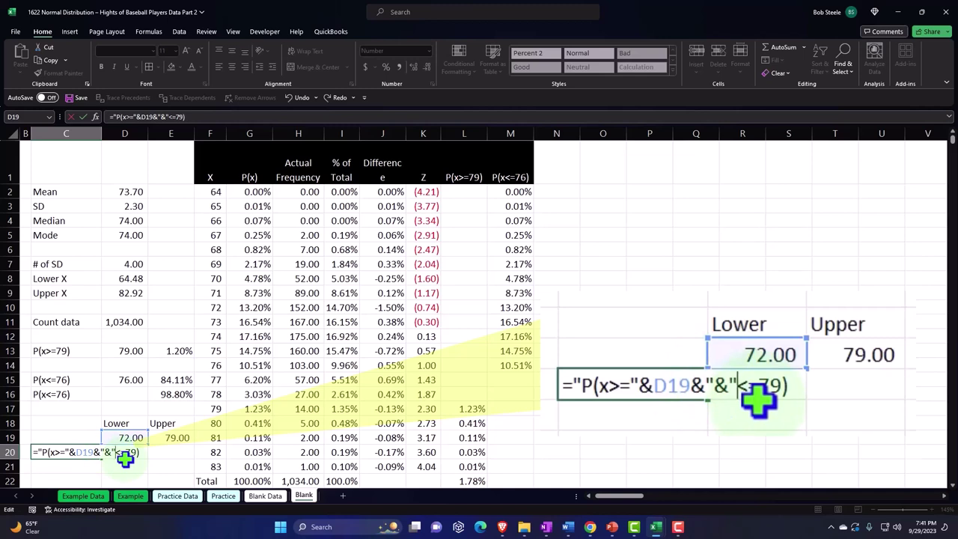
{"action": "key", "text": "BackSpace"}
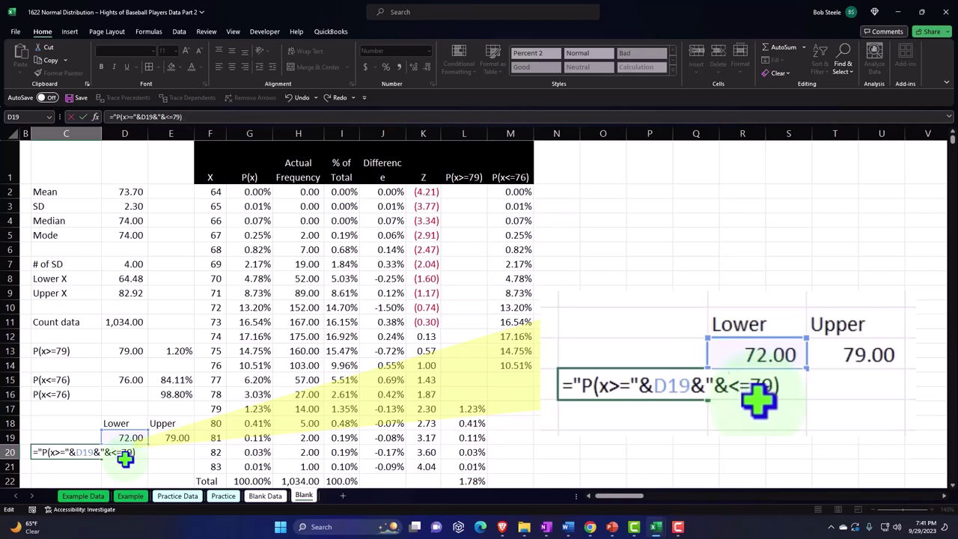
Link the label's upper limit to E19, completing C20 as ="P(x>="&D19&"&<="&E19&")".
{"action": "left_click", "coordinate": [119, 453]}
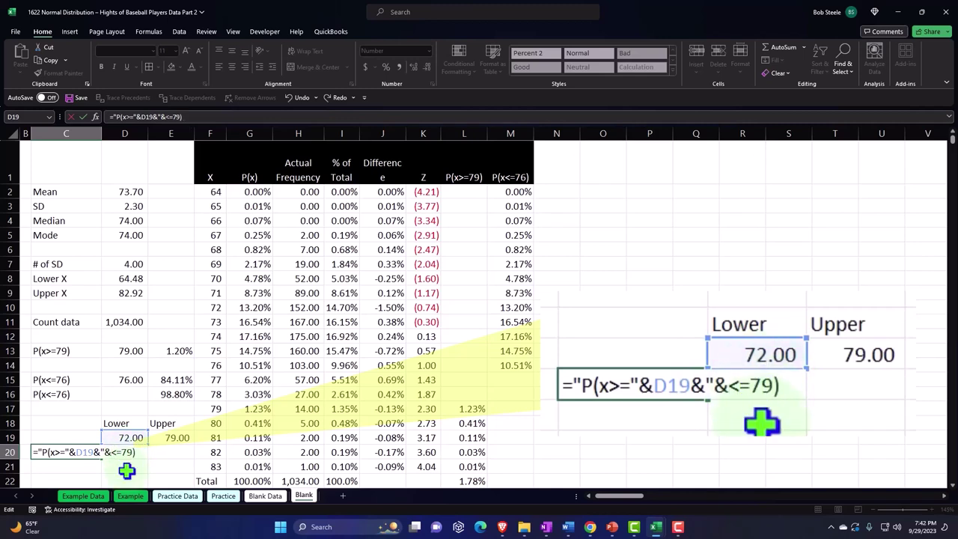
{"action": "type", "text": "\""}
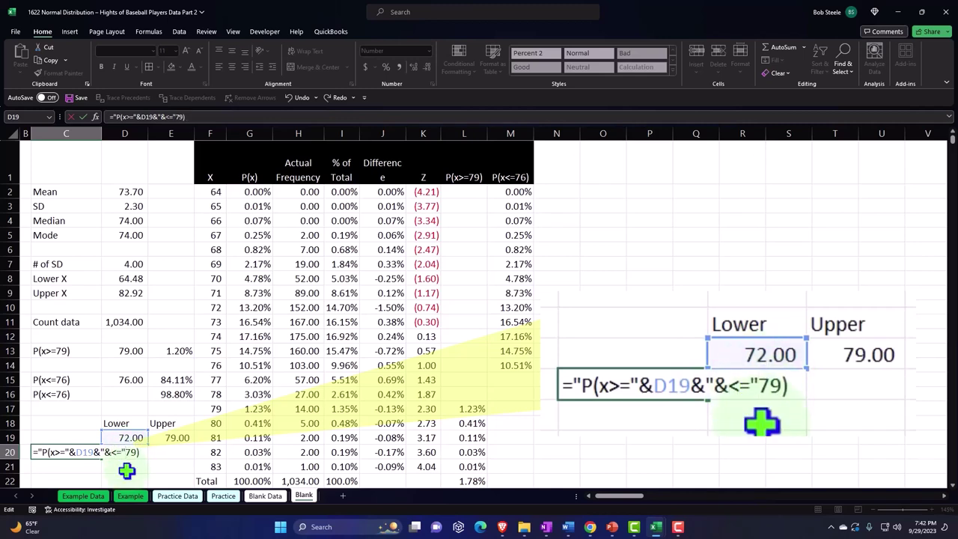
{"action": "type", "text": "&"}
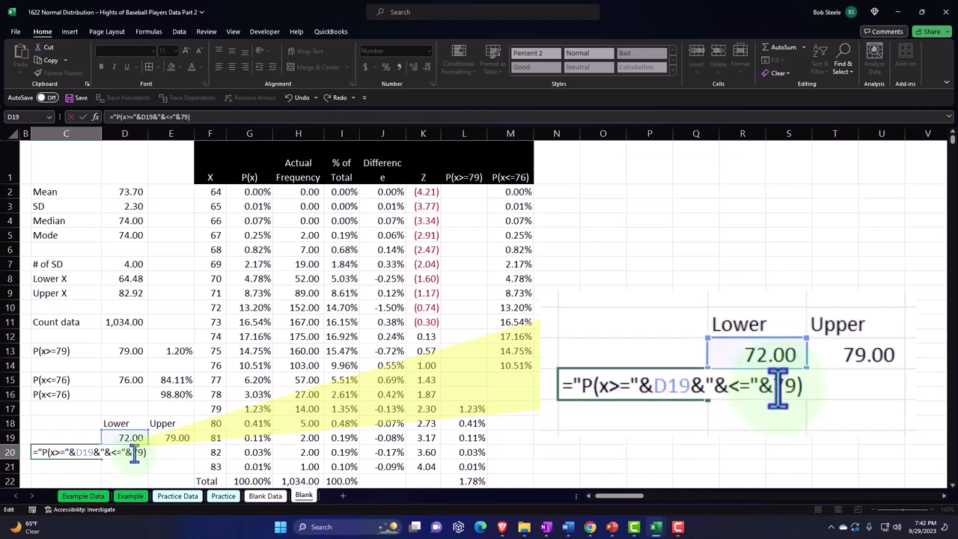
{"action": "left_click_drag", "start_coordinate": [135, 453], "coordinate": [183, 438]}
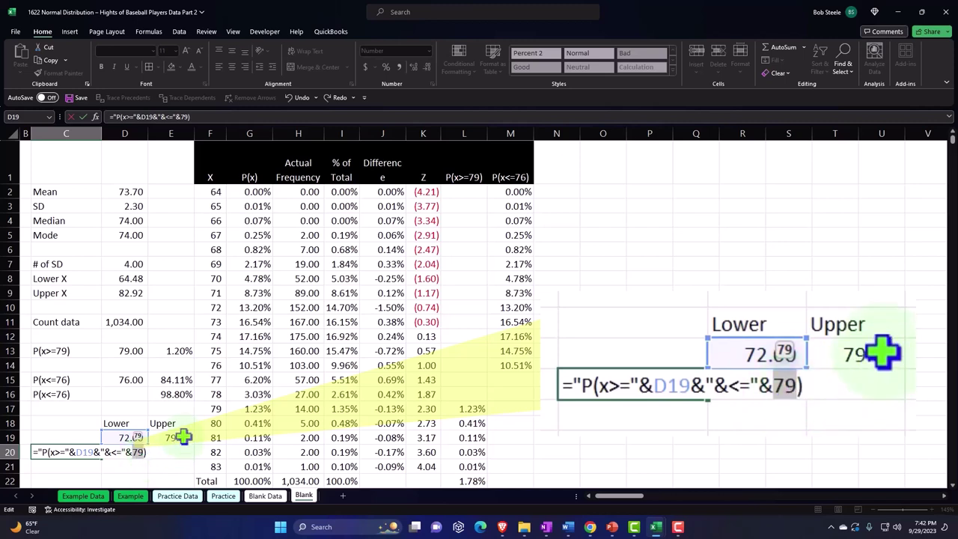
{"action": "left_click", "coordinate": [184, 437]}
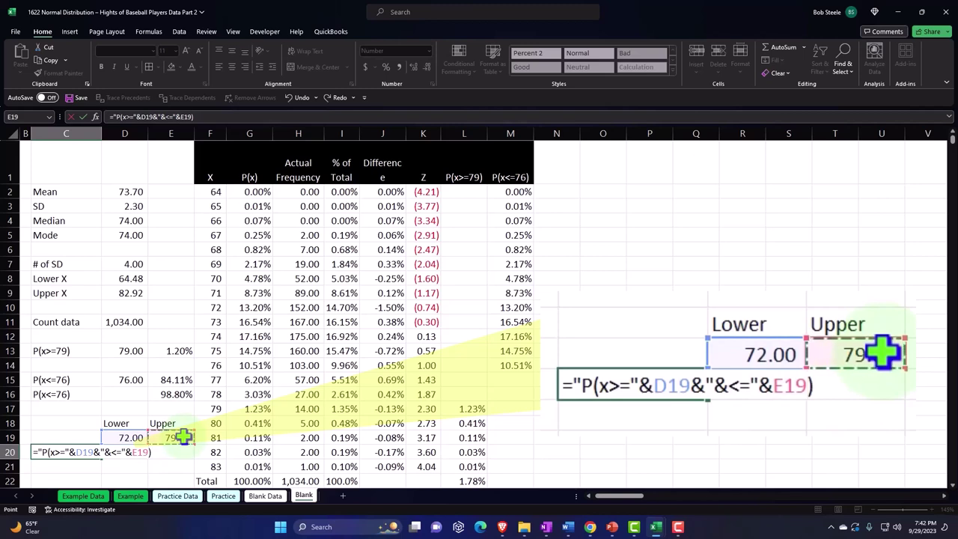
{"action": "type", "text": "&"}
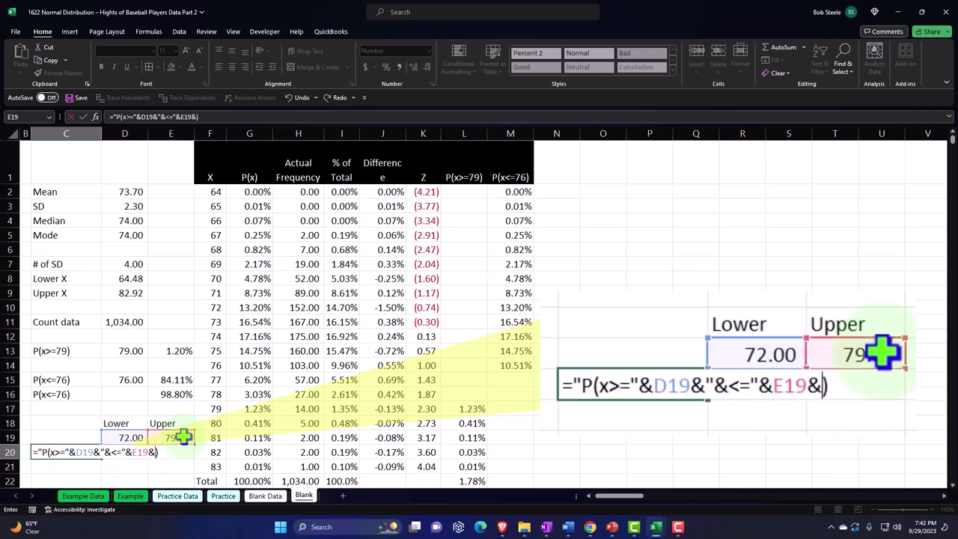
{"action": "type", "text": "\""}
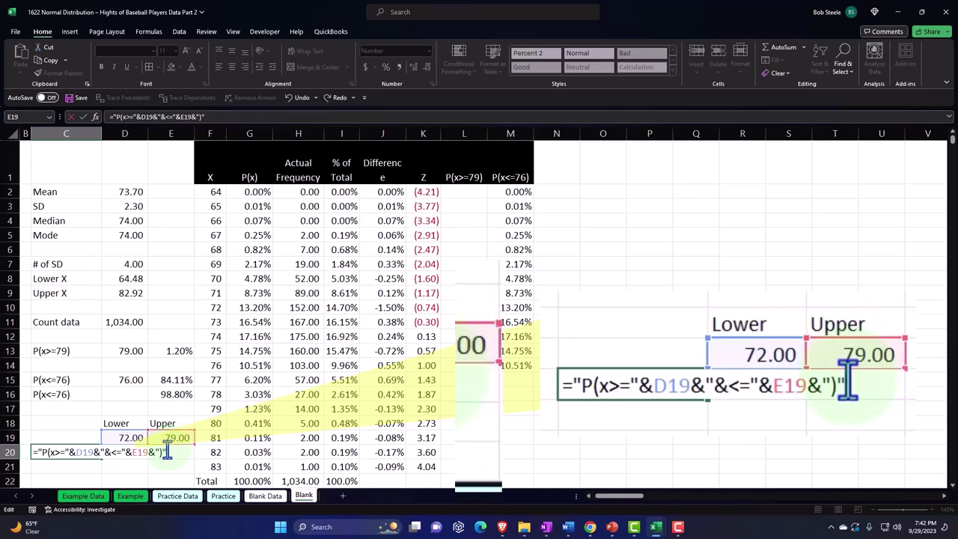
{"action": "key", "text": "Return"}
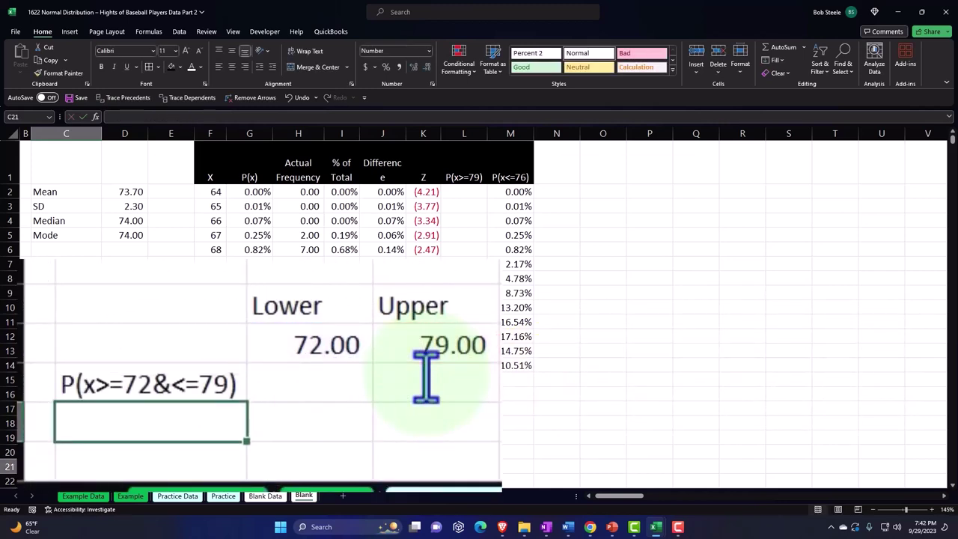
Test the linked label by changing the lower limit in D19 to 71, and set it back to 72.
{"action": "key", "text": "Right"}
{"action": "key", "text": "Up"}
{"action": "key", "text": "Up"}
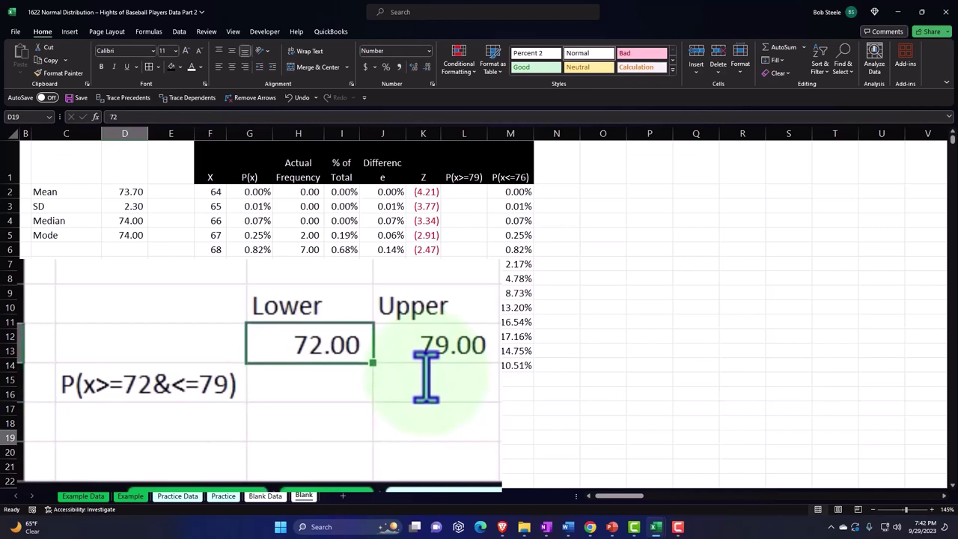
{"action": "type", "text": "71"}
{"action": "key", "text": "Return"}
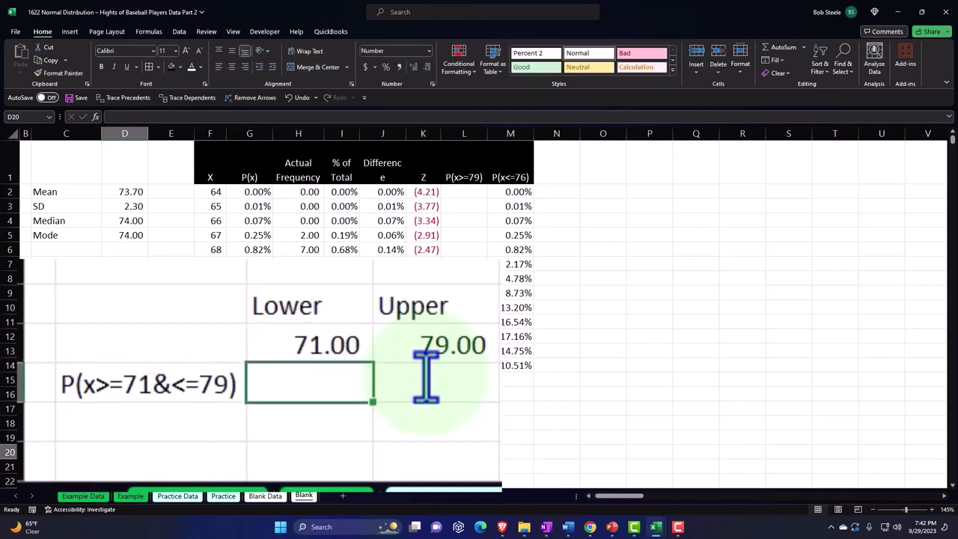
{"action": "key", "text": "Up"}
{"action": "type", "text": "72"}
{"action": "key", "text": "Return"}
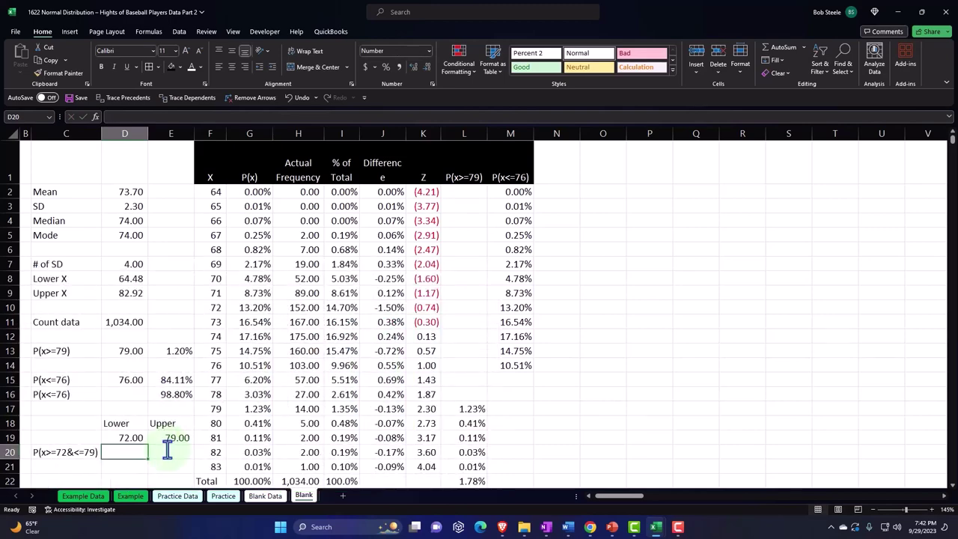
Start the range probability formula in D20 with the cumulative term NORM.DIST(E19,D2,D3,1) for the upper limit.
{"action": "scroll", "coordinate": [180, 438], "scroll_direction": "down", "scroll_amount": 1}
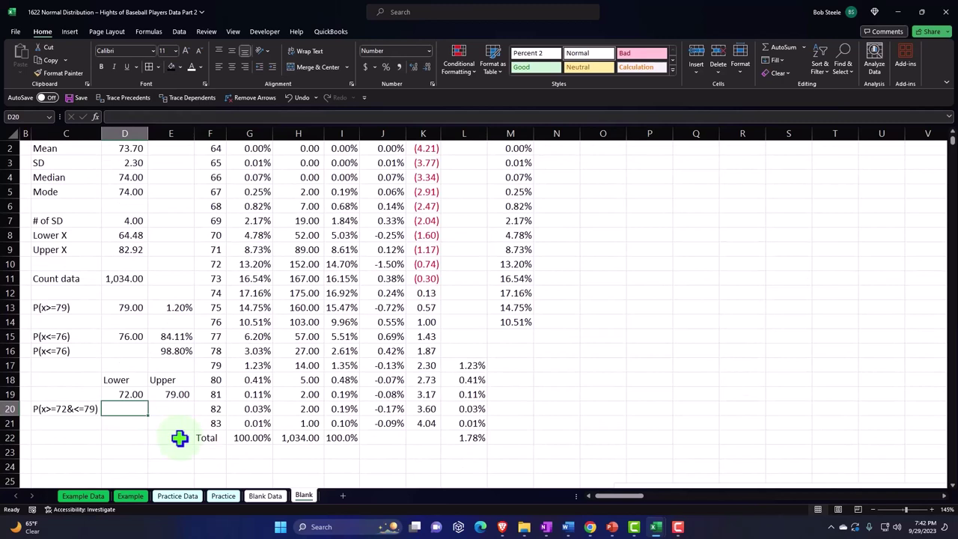
{"action": "type", "text": "="}
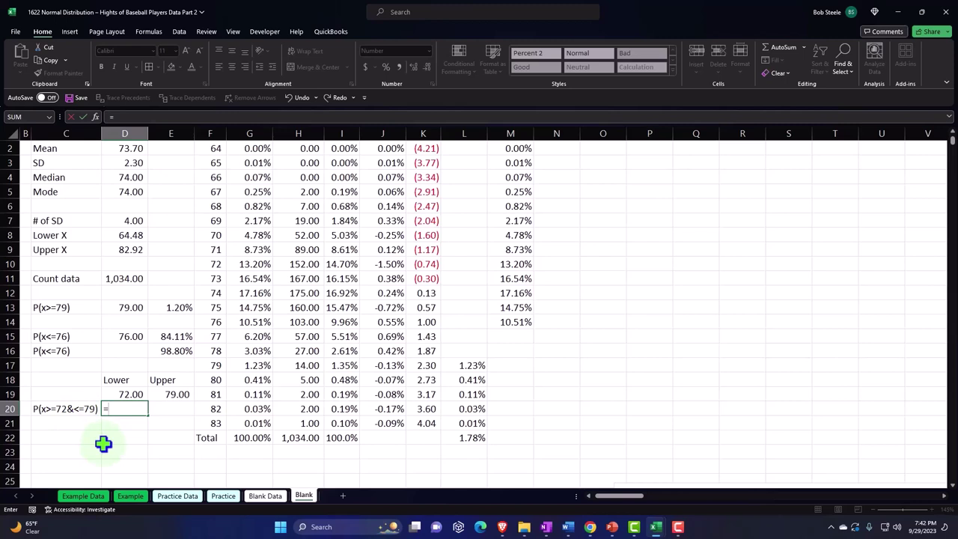
{"action": "type", "text": "nor"}
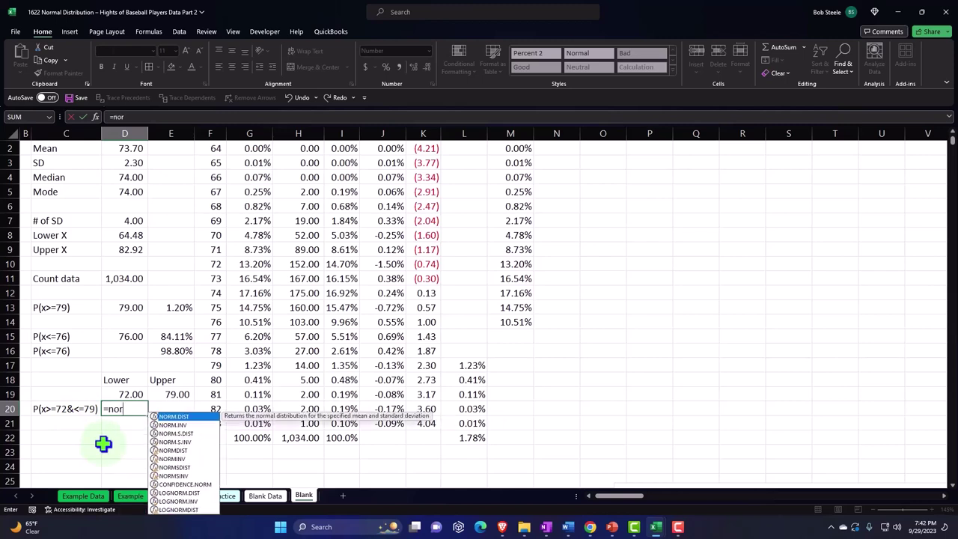
{"action": "key", "text": "Tab"}
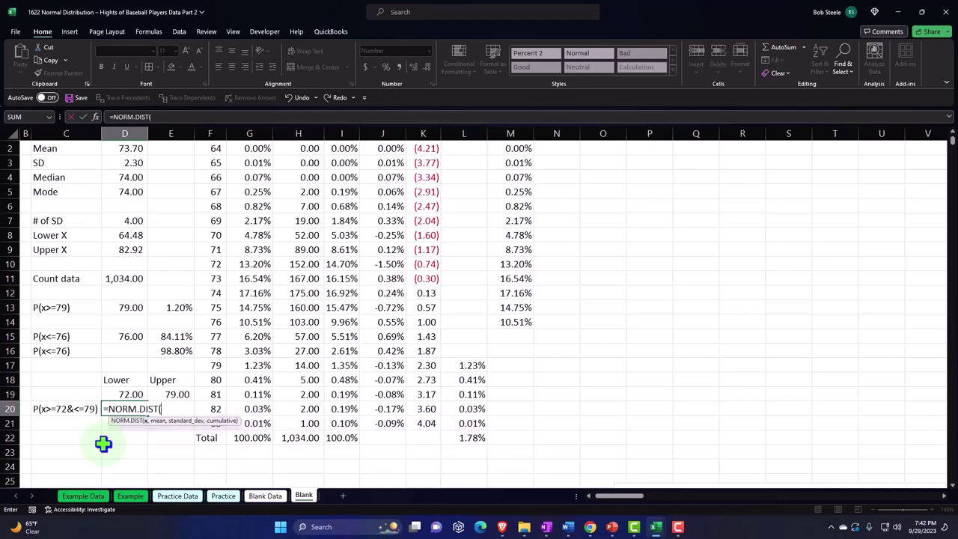
{"action": "left_click", "coordinate": [177, 395]}
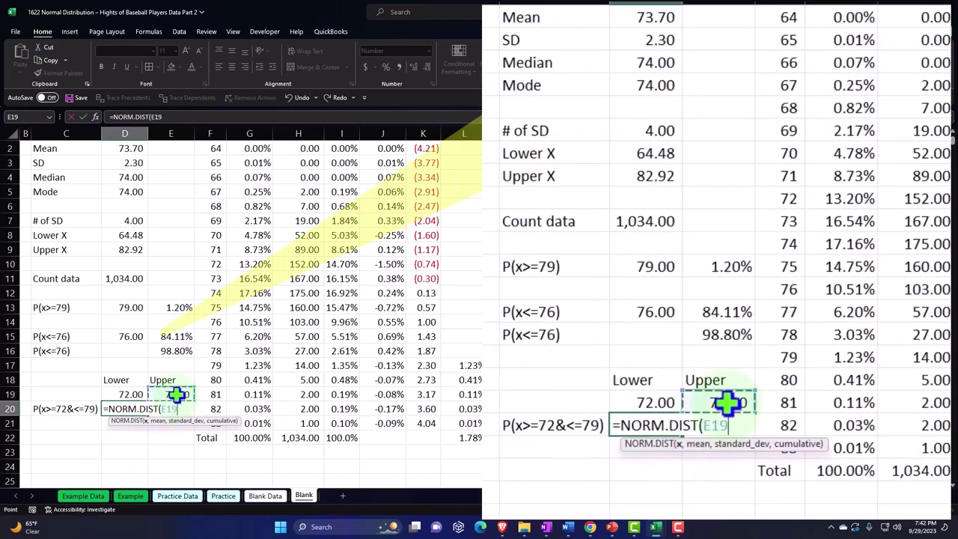
{"action": "type", "text": ","}
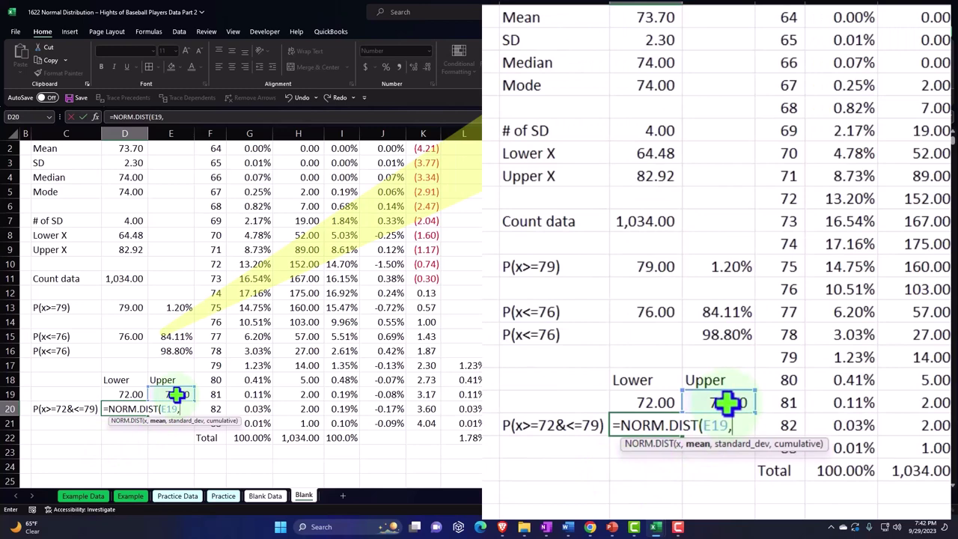
{"action": "scroll", "coordinate": [178, 395], "scroll_direction": "up", "scroll_amount": 1}
{"action": "left_click", "coordinate": [133, 196]}
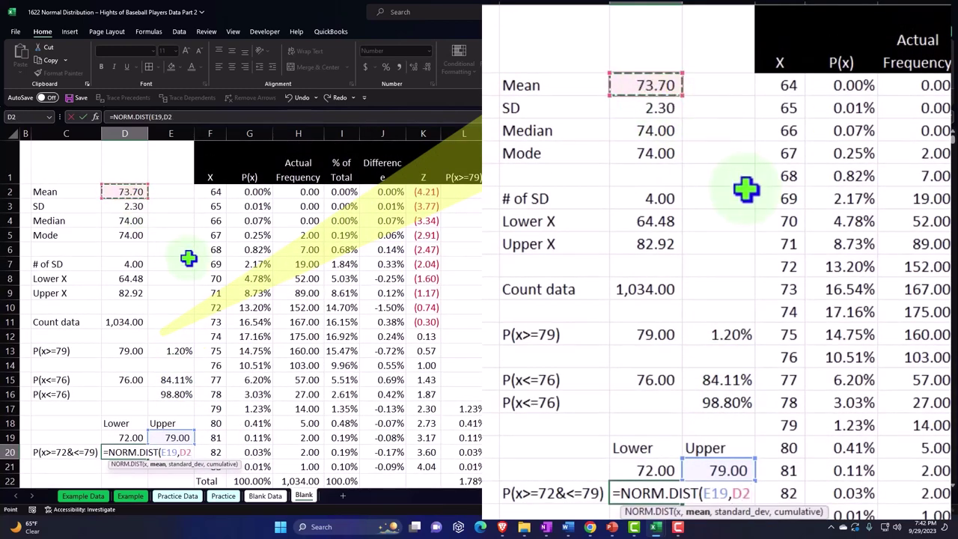
{"action": "scroll", "coordinate": [188, 258], "scroll_direction": "down", "scroll_amount": 1}
{"action": "type", "text": ","}
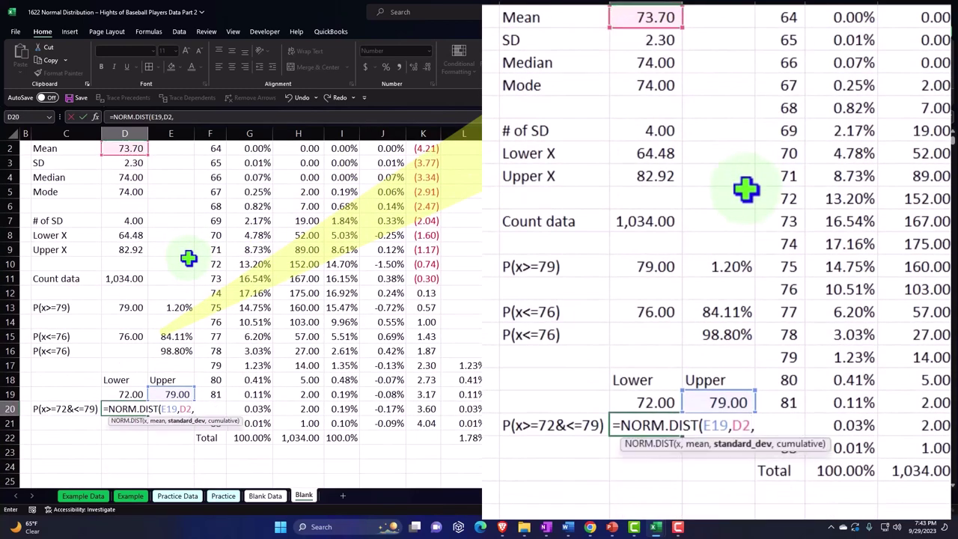
{"action": "left_click", "coordinate": [132, 162]}
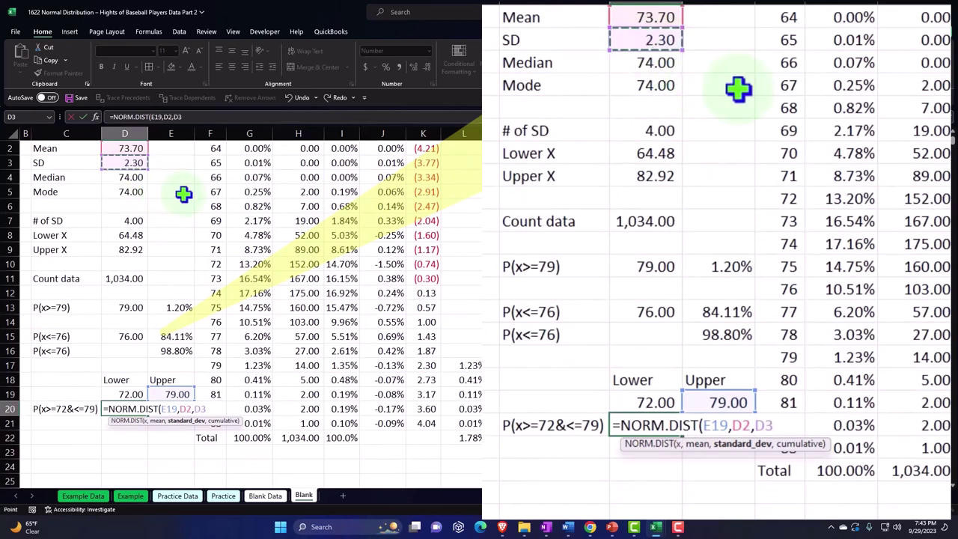
{"action": "type", "text": ","}
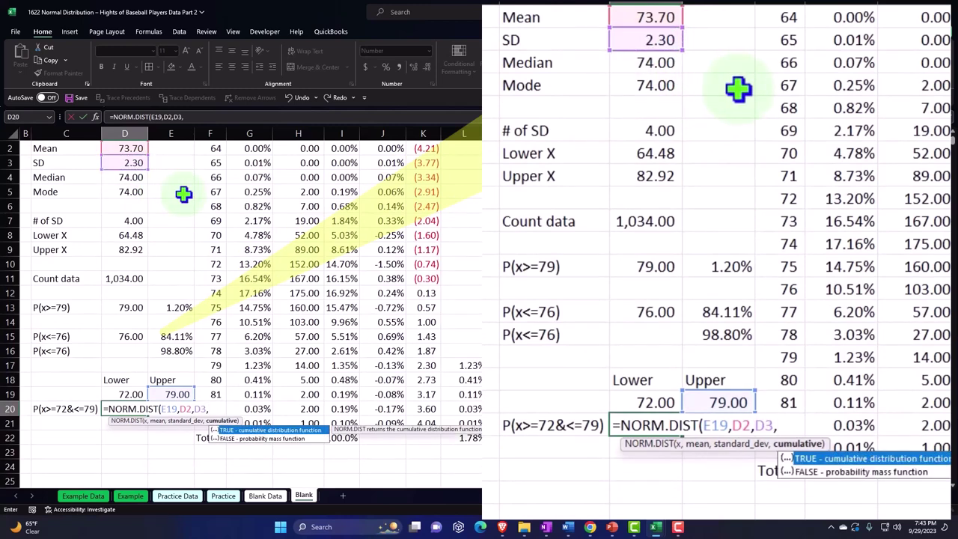
{"action": "type", "text": "1)"}
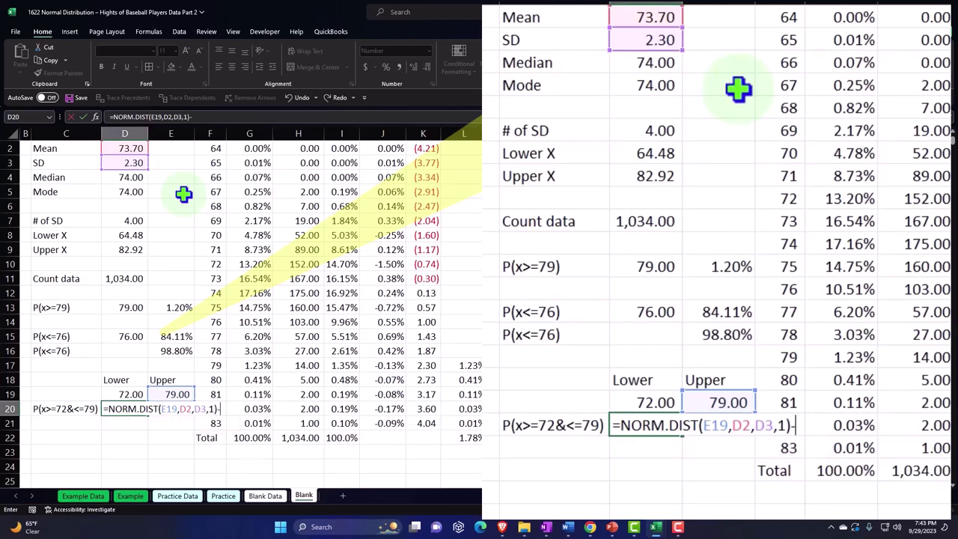
Complete the D20 range probability formula by subtracting the lower limit's cumulative term, NORM.DIST(D19,D2,D3,1).
{"action": "type", "text": "-norm"}
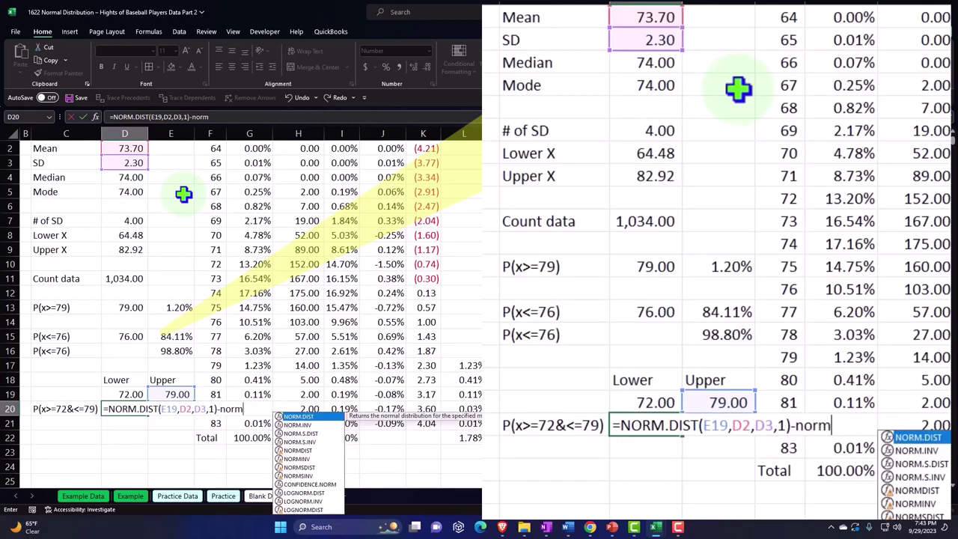
{"action": "key", "text": "Tab"}
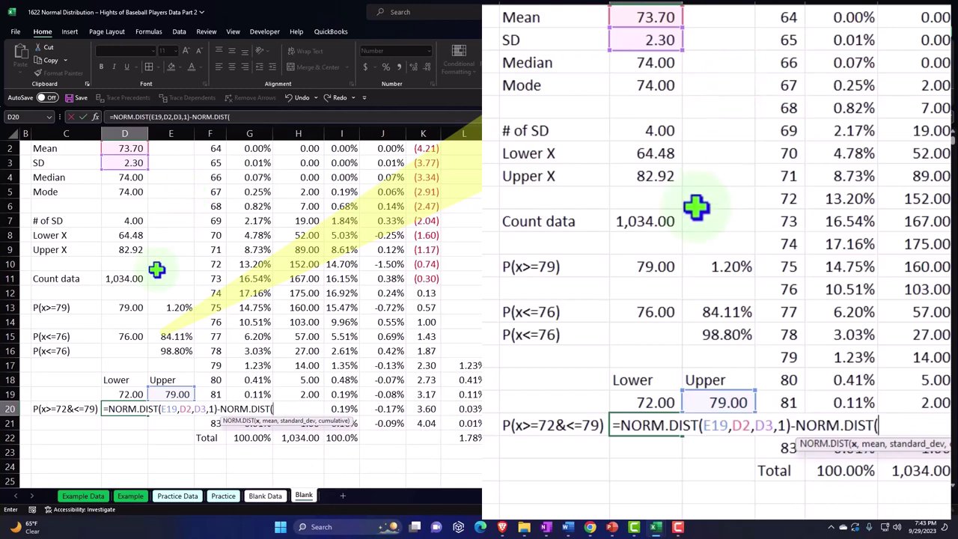
{"action": "left_click", "coordinate": [111, 393]}
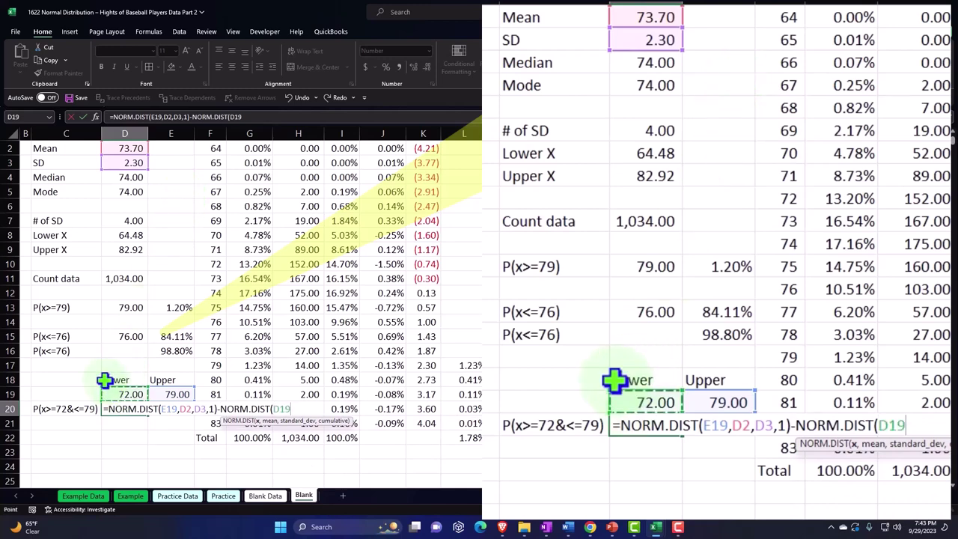
{"action": "type", "text": ","}
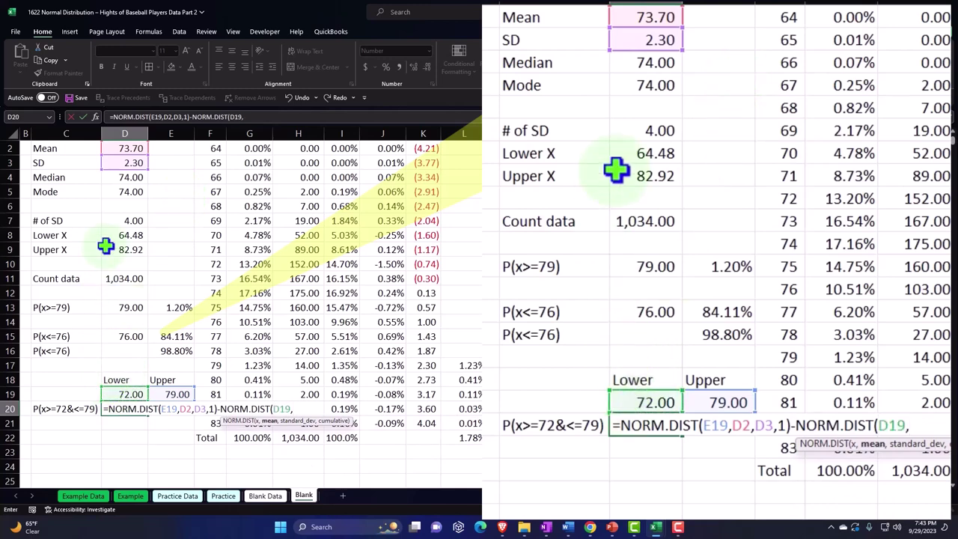
{"action": "scroll", "coordinate": [106, 248], "scroll_direction": "up", "scroll_amount": 1}
{"action": "left_click", "coordinate": [124, 161]}
{"action": "scroll", "coordinate": [124, 258], "scroll_direction": "down", "scroll_amount": 1}
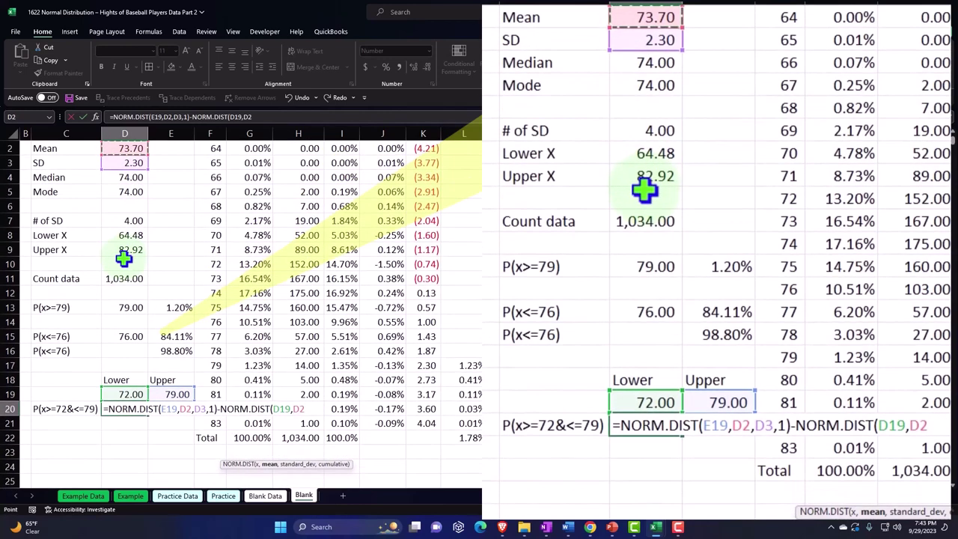
{"action": "type", "text": ","}
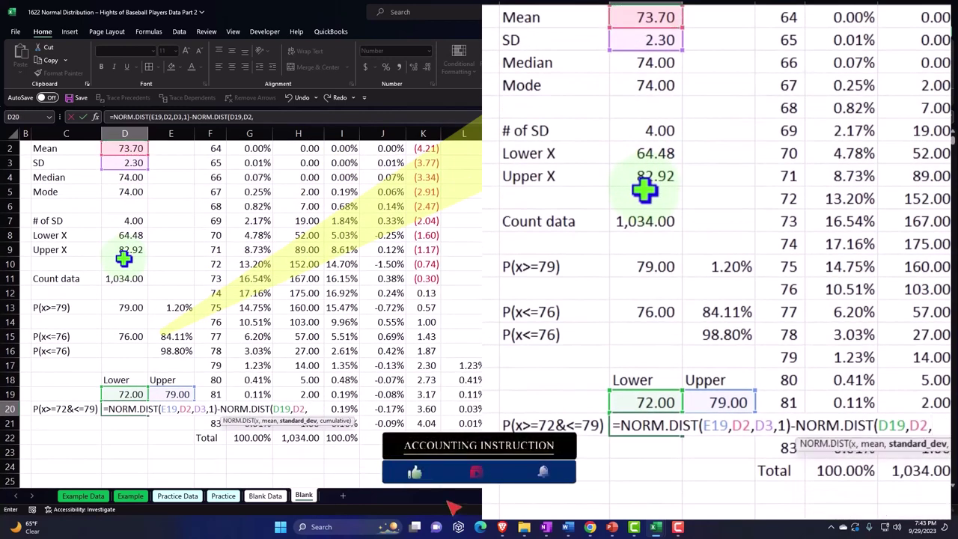
{"action": "left_click", "coordinate": [128, 164]}
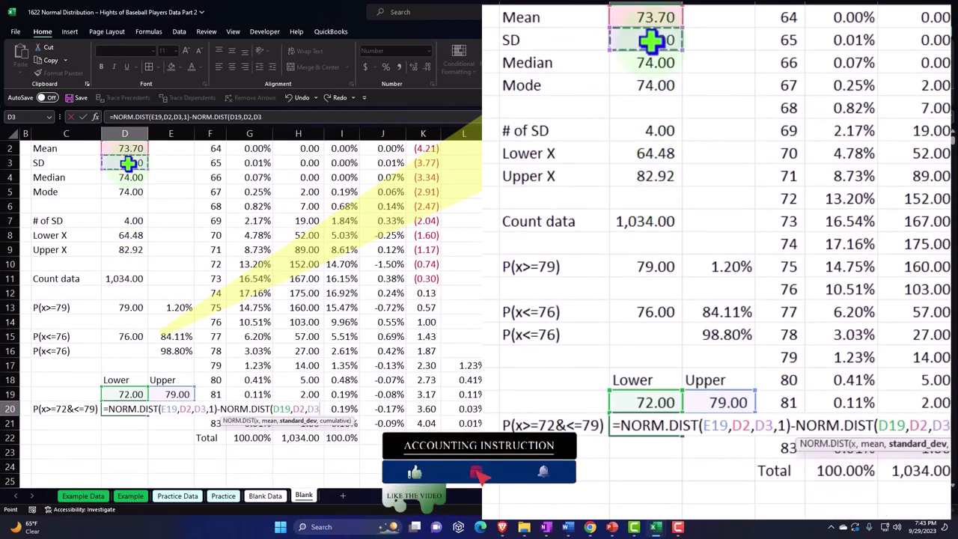
{"action": "type", "text": ",1"}
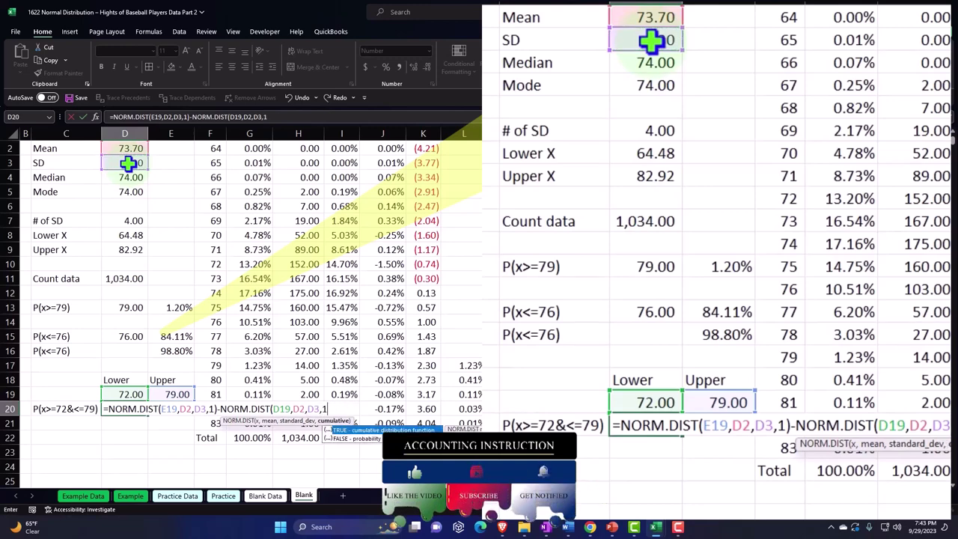
{"action": "type", "text": ")"}
{"action": "key", "text": "ctrl+Return"}
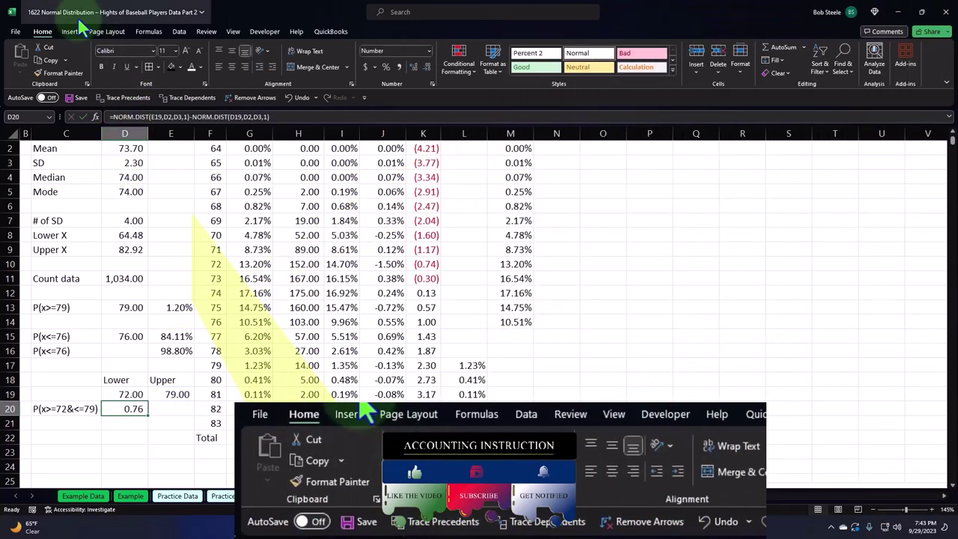
Format the range probability in D20 as a percentage with two decimal places.
{"action": "left_click", "coordinate": [386, 67]}
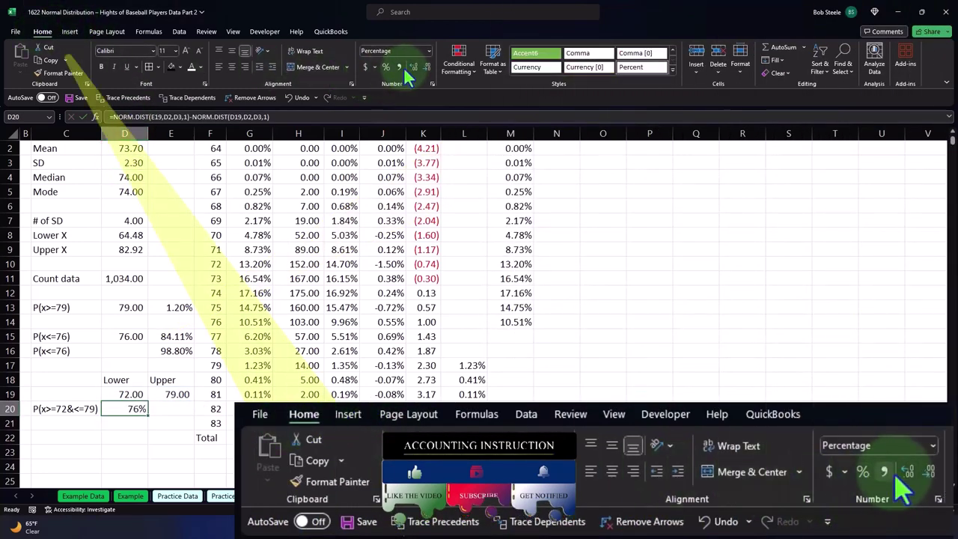
{"action": "left_click", "coordinate": [415, 67]}
{"action": "left_click", "coordinate": [416, 67]}
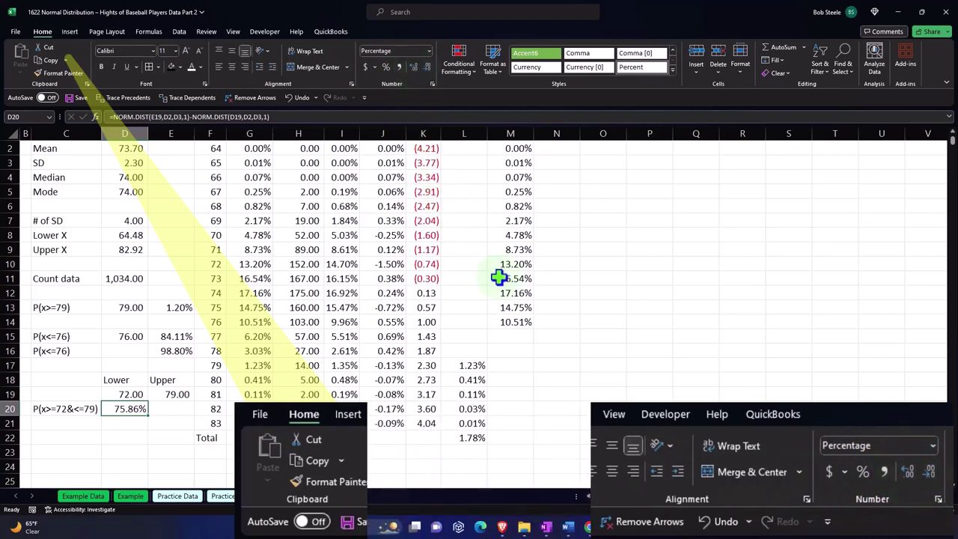
Link the column heading in N1 to the range probability label with =C20.
{"action": "scroll", "coordinate": [578, 312], "scroll_direction": "up", "scroll_amount": 1}
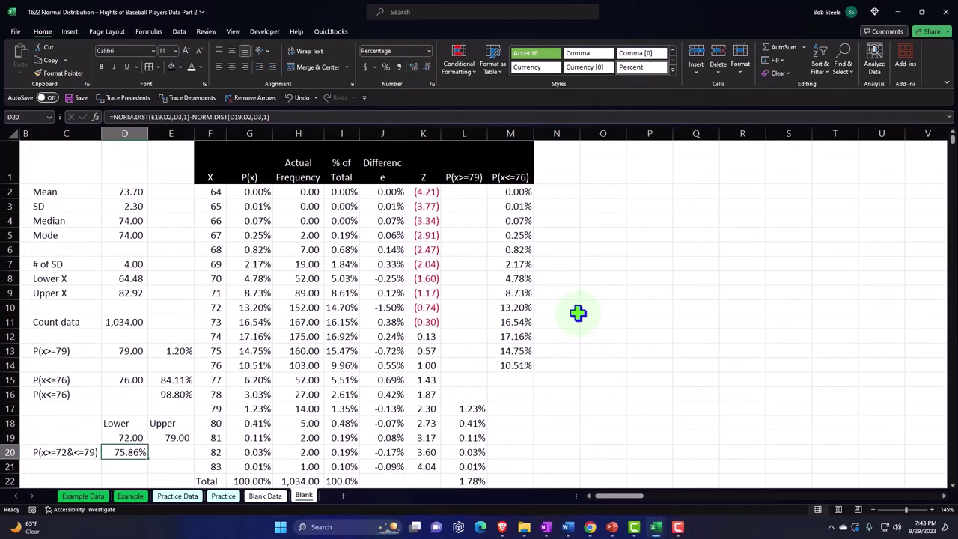
{"action": "left_click", "coordinate": [558, 174]}
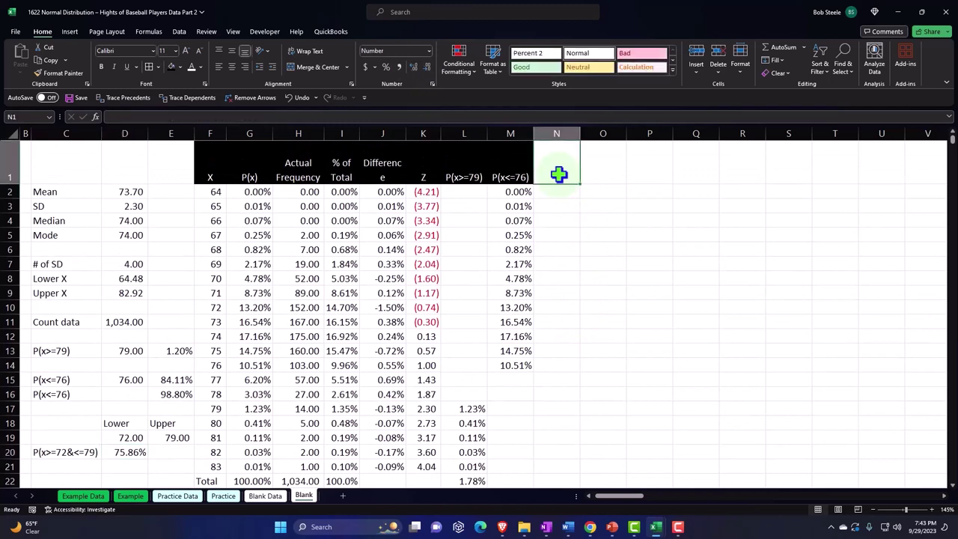
{"action": "type", "text": "="}
{"action": "key", "text": "Down"}
{"action": "key", "text": "Down"}
{"action": "key", "text": "Down"}
{"action": "key", "text": "Down"}
{"action": "key", "text": "Down"}
{"action": "key", "text": "Down"}
{"action": "key", "text": "Down"}
{"action": "key", "text": "Down"}
{"action": "key", "text": "Down"}
{"action": "key", "text": "Down"}
{"action": "key", "text": "Down"}
{"action": "key", "text": "Down"}
{"action": "key", "text": "Down"}
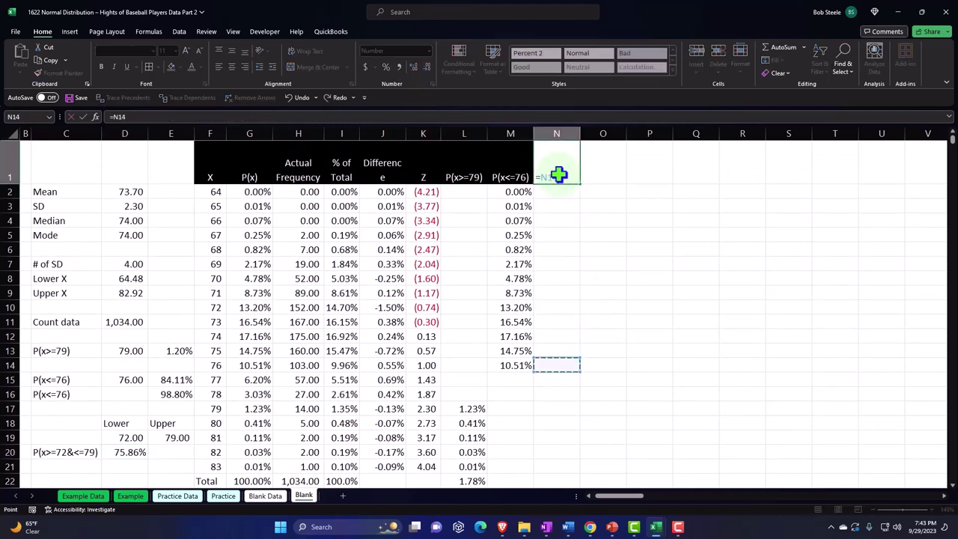
{"action": "key", "text": "Left"}
{"action": "key", "text": "Left"}
{"action": "key", "text": "Left"}
{"action": "key", "text": "Left"}
{"action": "key", "text": "Left"}
{"action": "key", "text": "Left"}
{"action": "key", "text": "Left"}
{"action": "key", "text": "Left"}
{"action": "key", "text": "Left"}
{"action": "key", "text": "Left"}
{"action": "key", "text": "Left"}
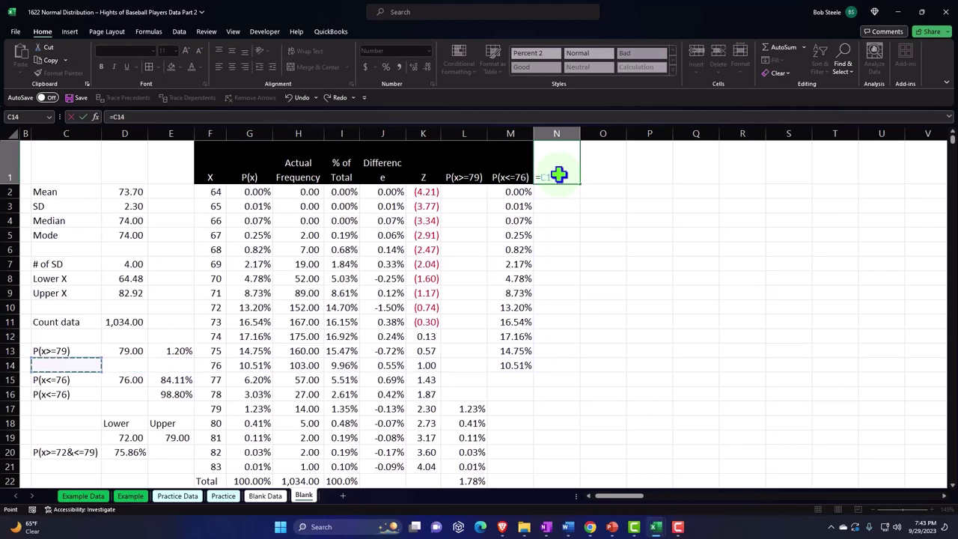
{"action": "key", "text": "Down"}
{"action": "key", "text": "Down"}
{"action": "key", "text": "Down"}
{"action": "key", "text": "Down"}
{"action": "key", "text": "Down"}
{"action": "key", "text": "Down"}
{"action": "key", "text": "Return"}
{"action": "key", "text": "Up"}
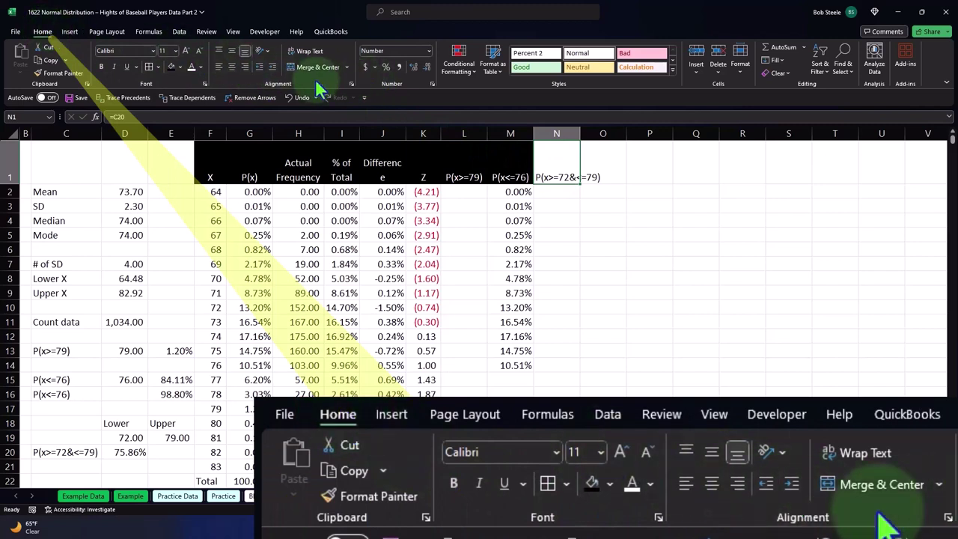
Format the N1 heading with centred, wrapped text, a black fill and a white font.
{"action": "left_click", "coordinate": [232, 66]}
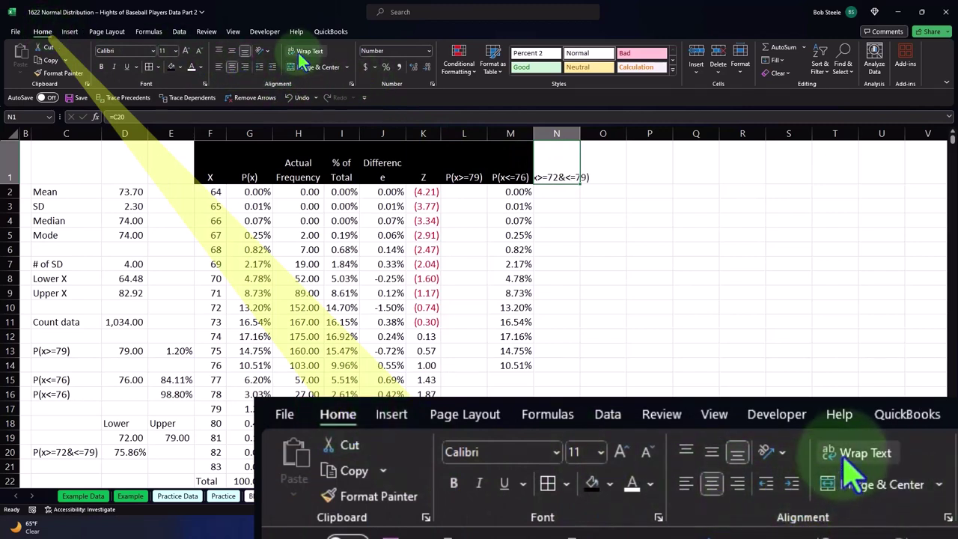
{"action": "left_click", "coordinate": [301, 51]}
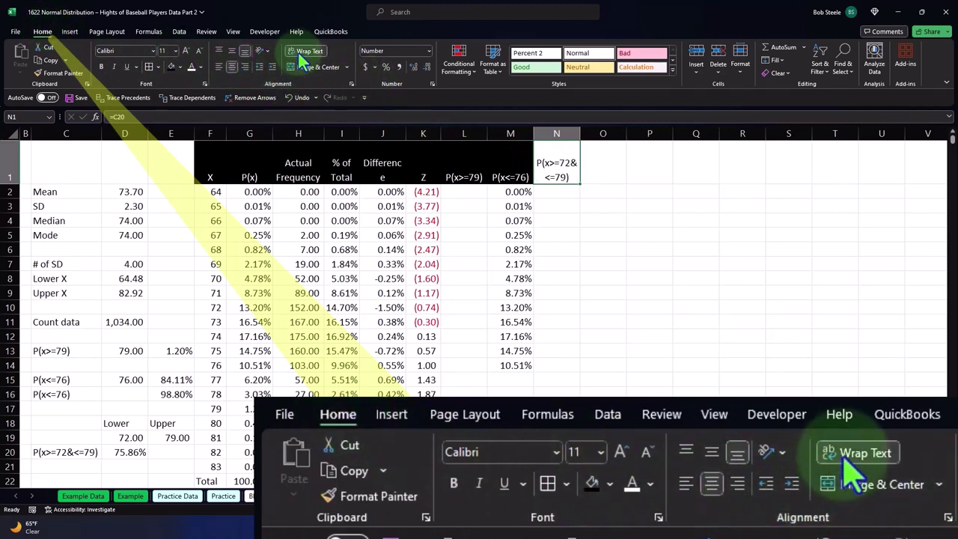
{"action": "left_click", "coordinate": [171, 66]}
{"action": "left_click", "coordinate": [191, 67]}
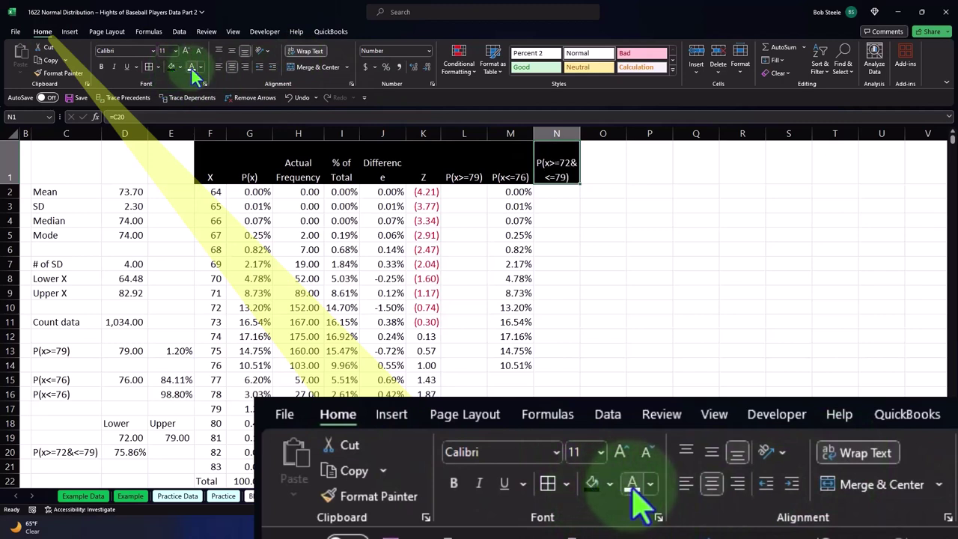
Start an IF formula in N2 with an AND test whose first condition is F2>=D19 for the lower limit.
{"action": "left_click", "coordinate": [555, 192]}
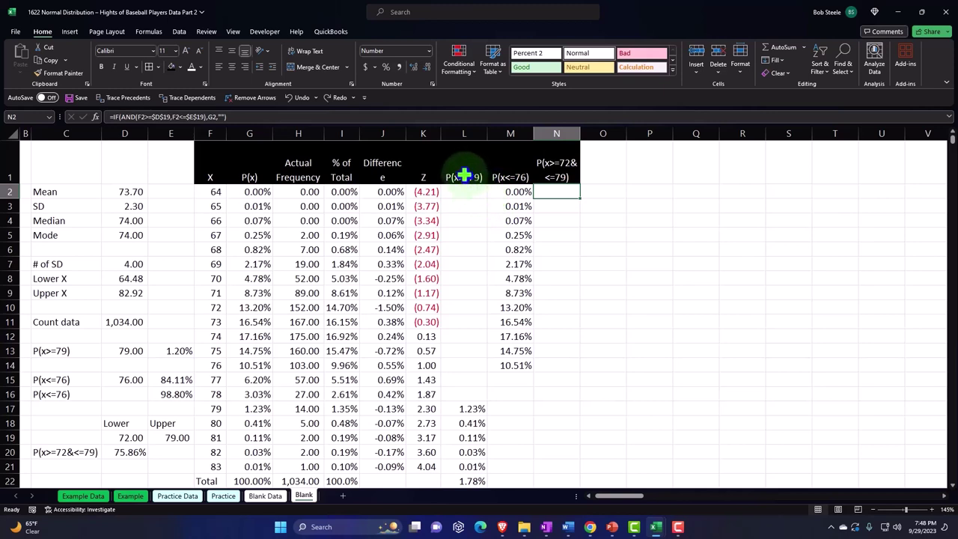
{"action": "left_click", "coordinate": [468, 177]}
{"action": "left_click", "coordinate": [503, 178]}
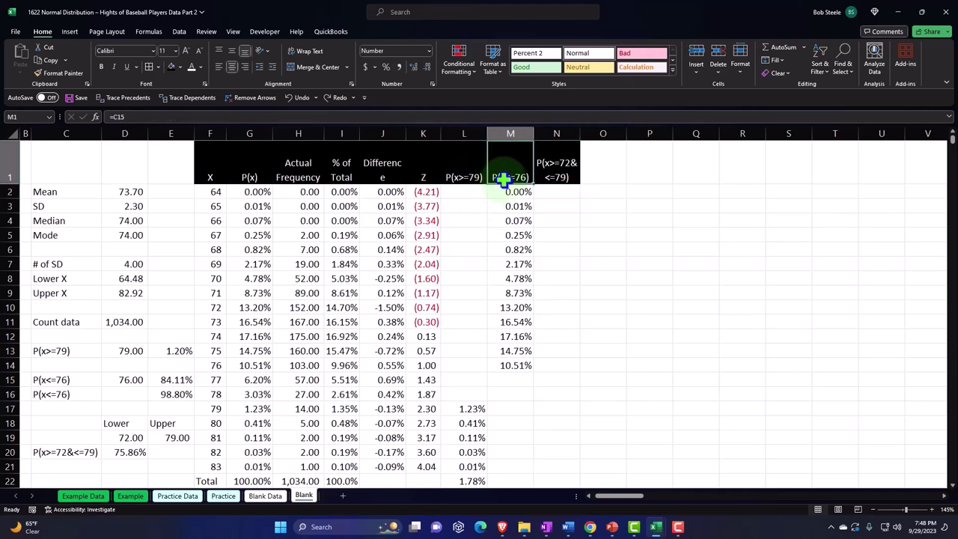
{"action": "left_click", "coordinate": [548, 192]}
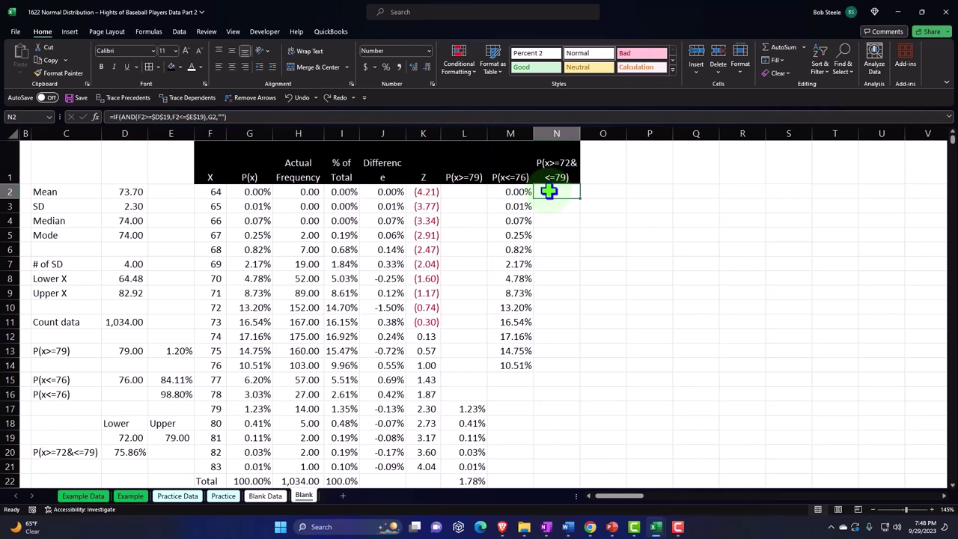
{"action": "type", "text": "=if("}
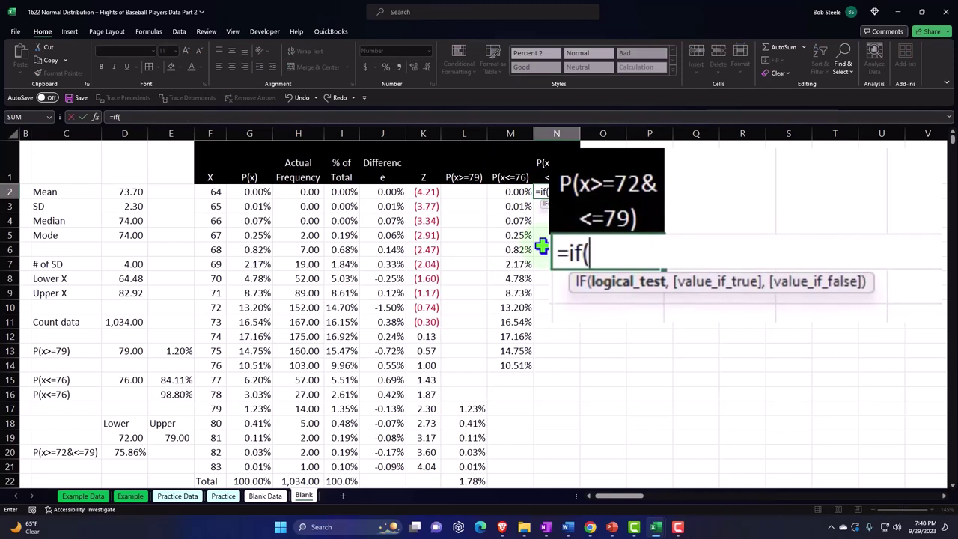
{"action": "type", "text": "and"}
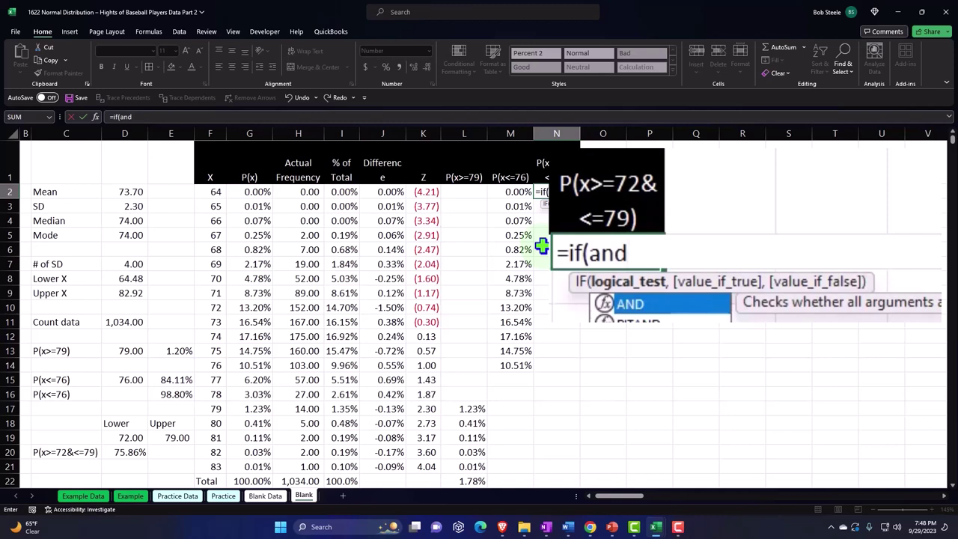
{"action": "double_click", "coordinate": [628, 303]}
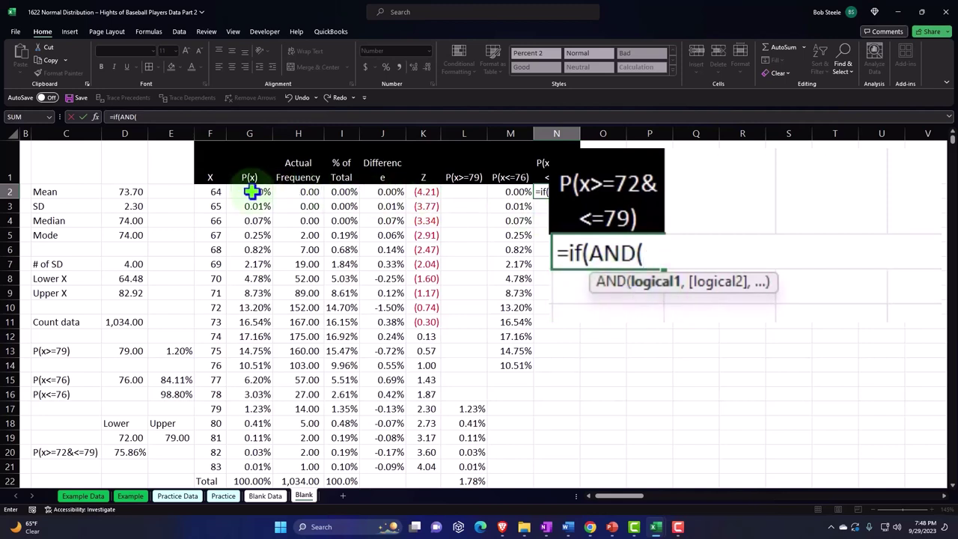
{"action": "left_click", "coordinate": [213, 193]}
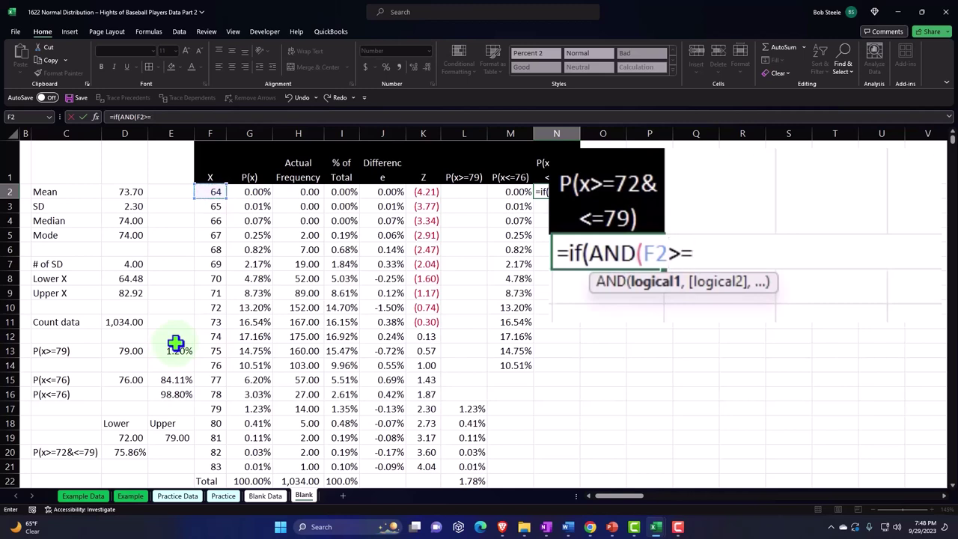
{"action": "left_click", "coordinate": [129, 436]}
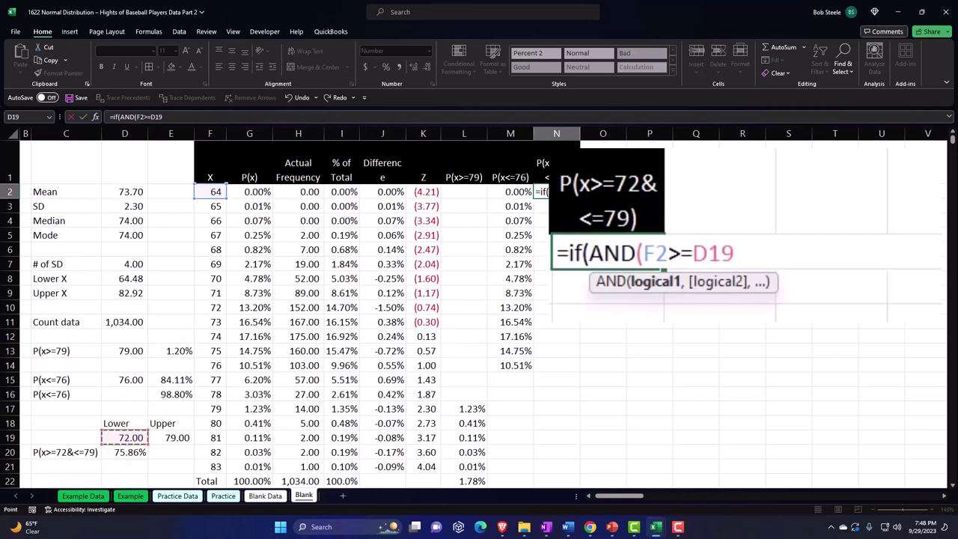
{"action": "type", "text": ","}
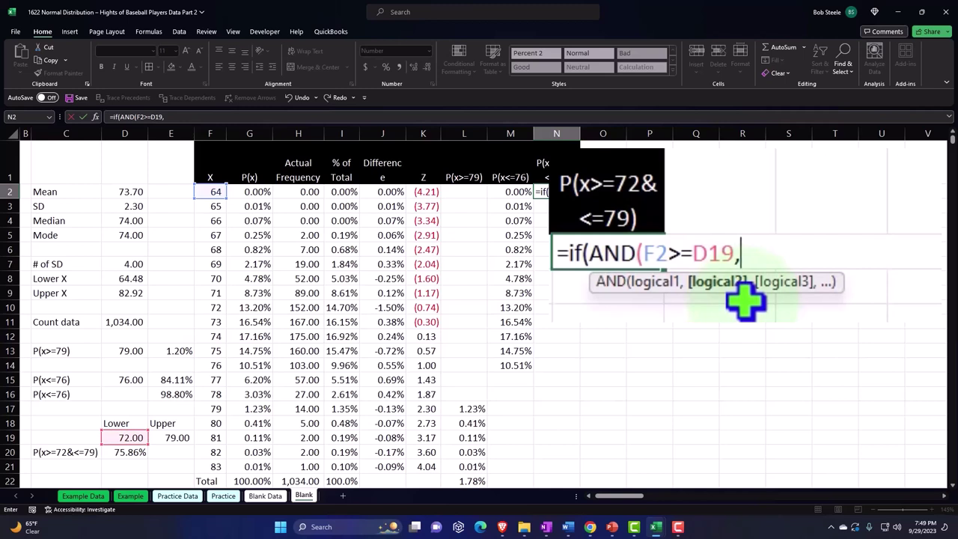
Complete the N2 formula with the second AND condition F2<=E19, returning G2 when true and an empty string otherwise.
{"action": "left_click", "coordinate": [216, 192]}
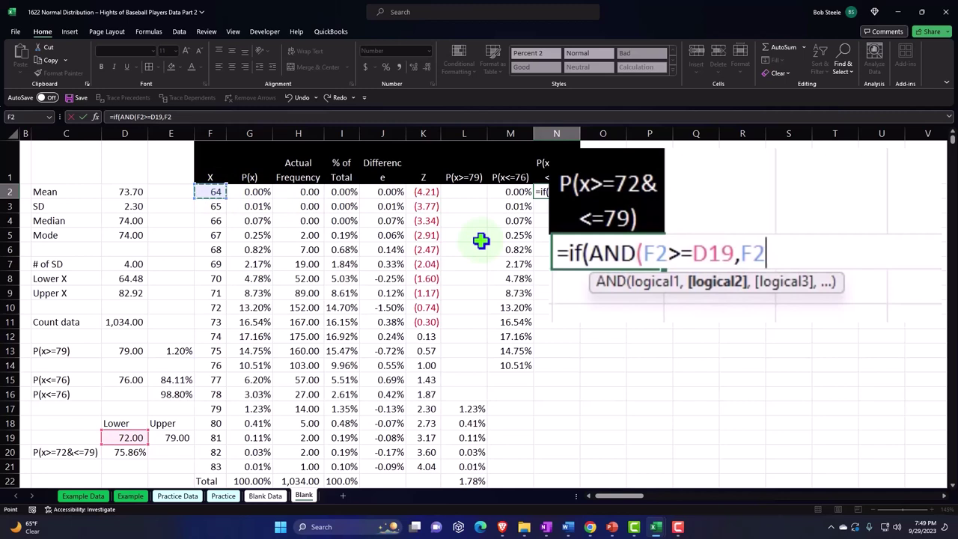
{"action": "type", "text": "<="}
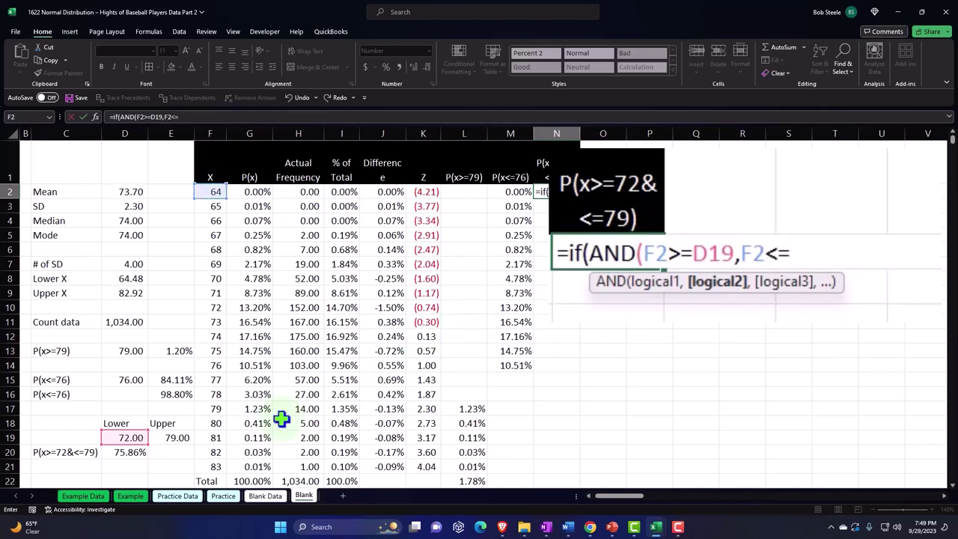
{"action": "left_click", "coordinate": [182, 440]}
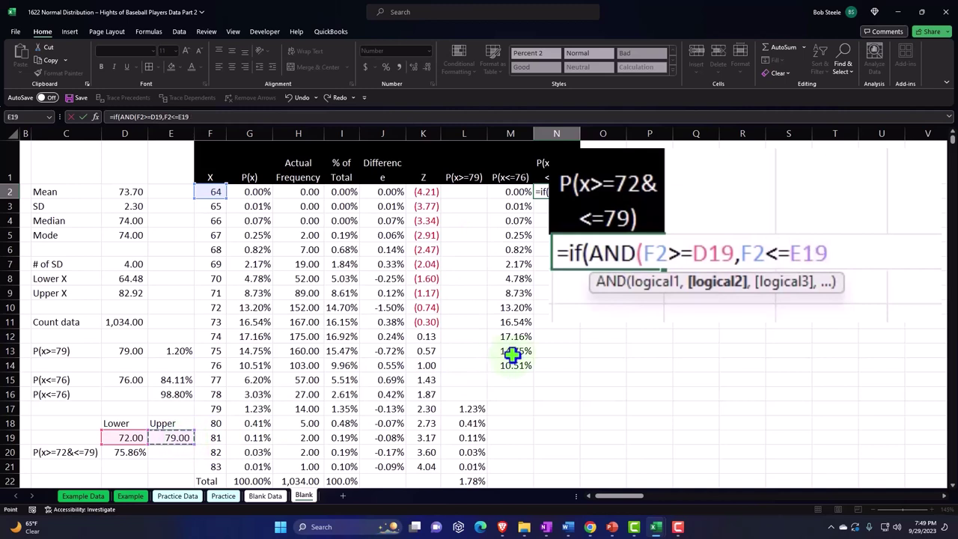
{"action": "type", "text": ")"}
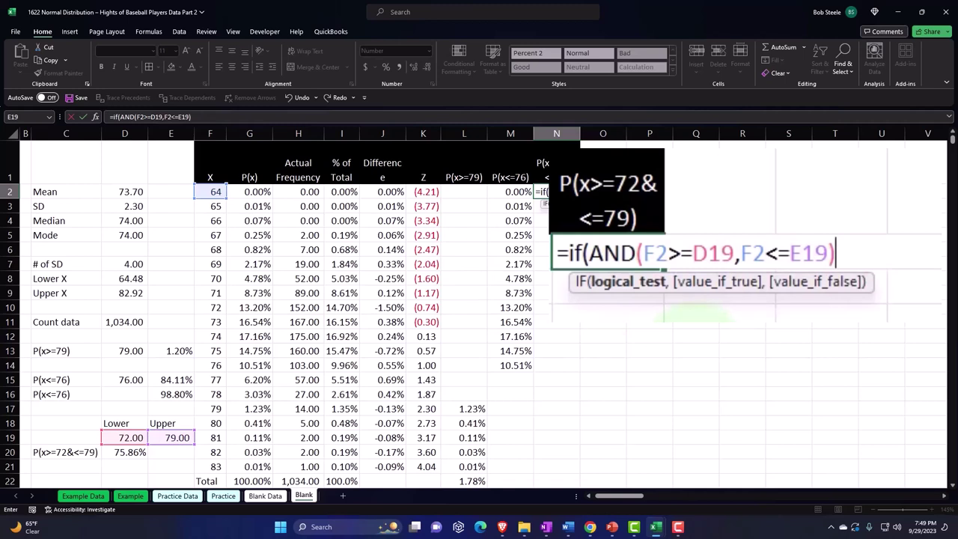
{"action": "type", "text": ","}
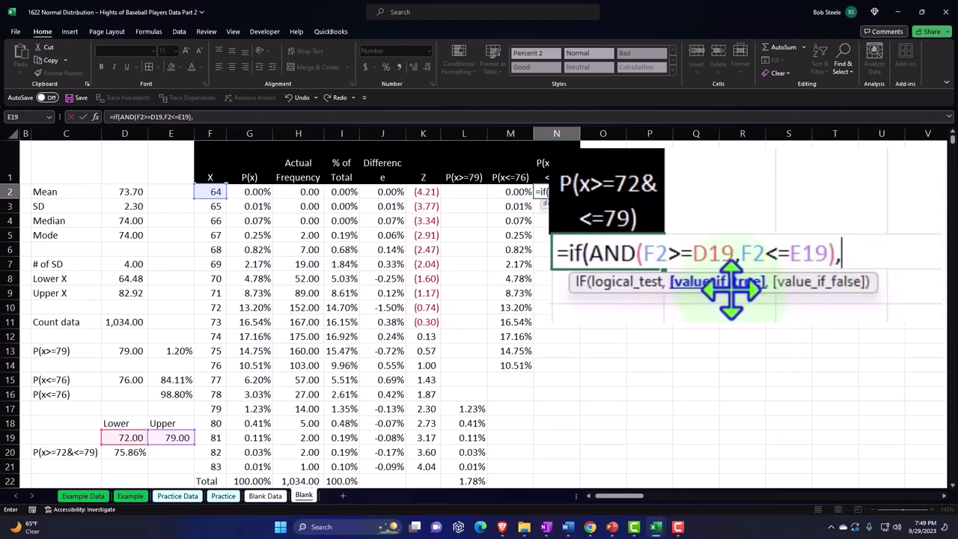
{"action": "left_click", "coordinate": [259, 192]}
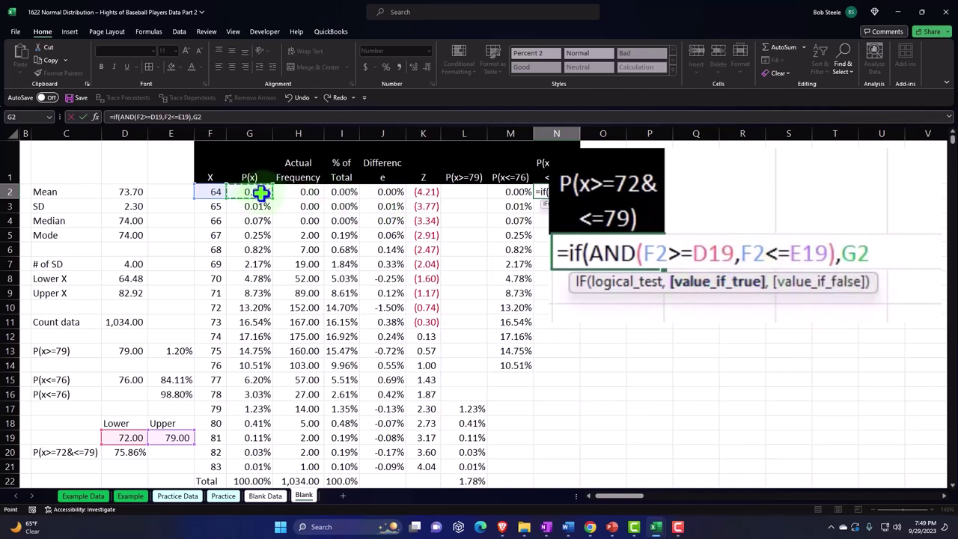
{"action": "type", "text": ","}
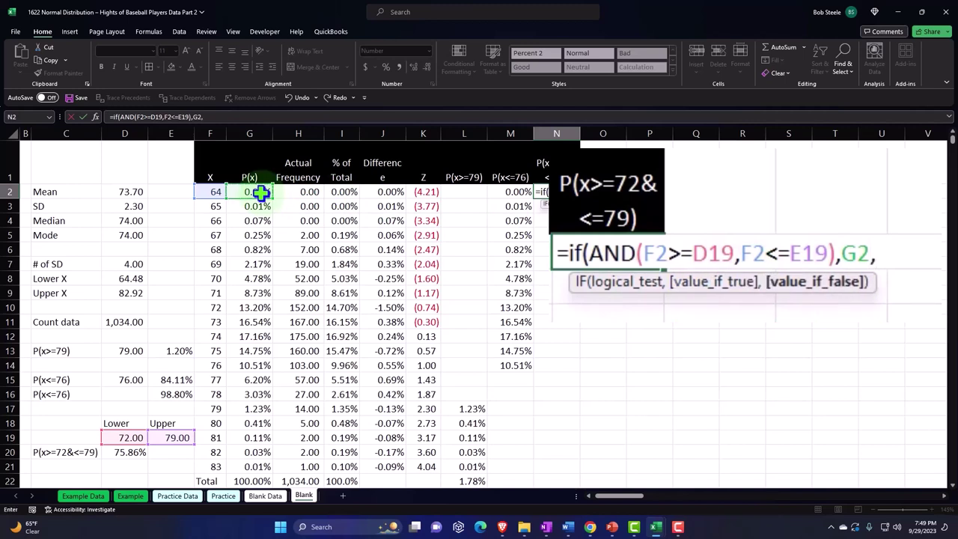
{"action": "type", "text": "\"\")"}
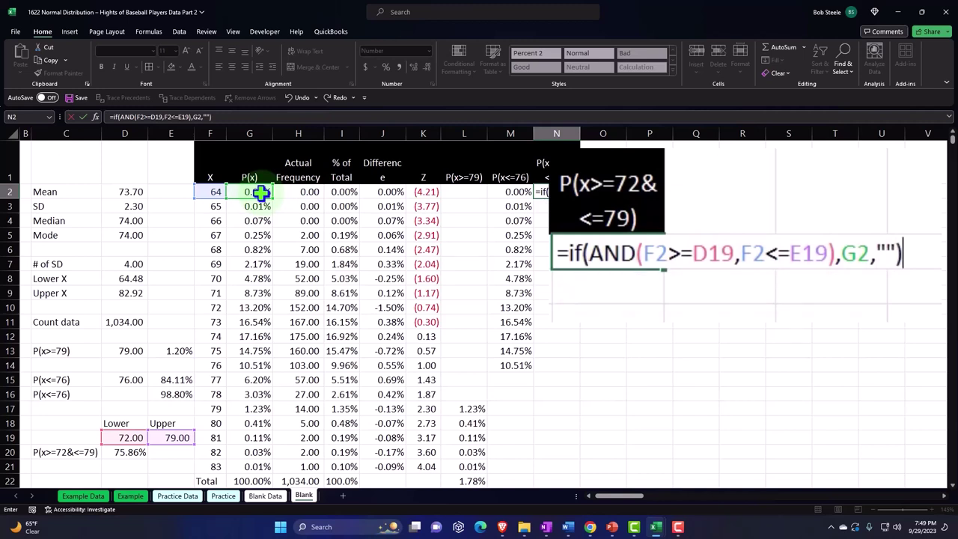
{"action": "key", "text": "ctrl+Return"}
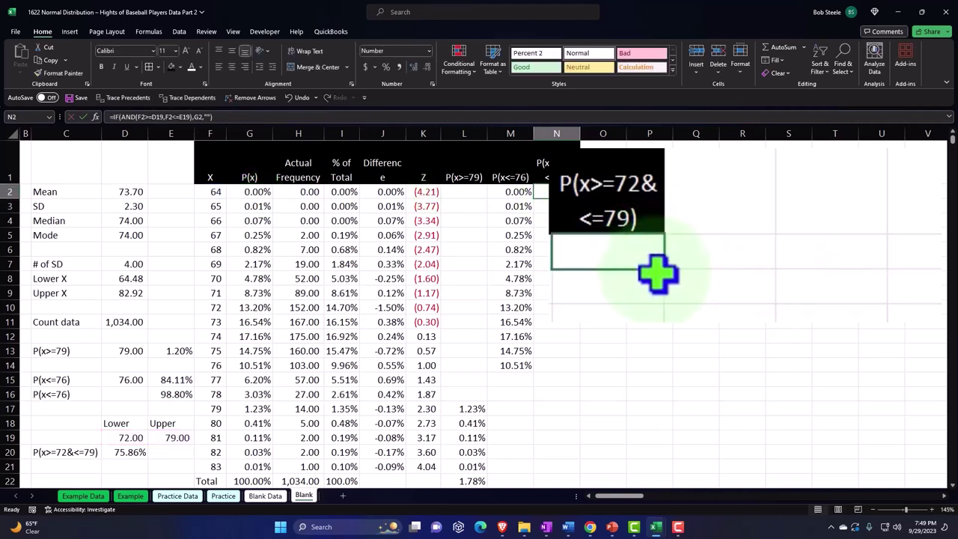
Make the lower and upper limit references in the N2 formula absolute as $D$19 and $E$19.
{"action": "double_click", "coordinate": [648, 270]}
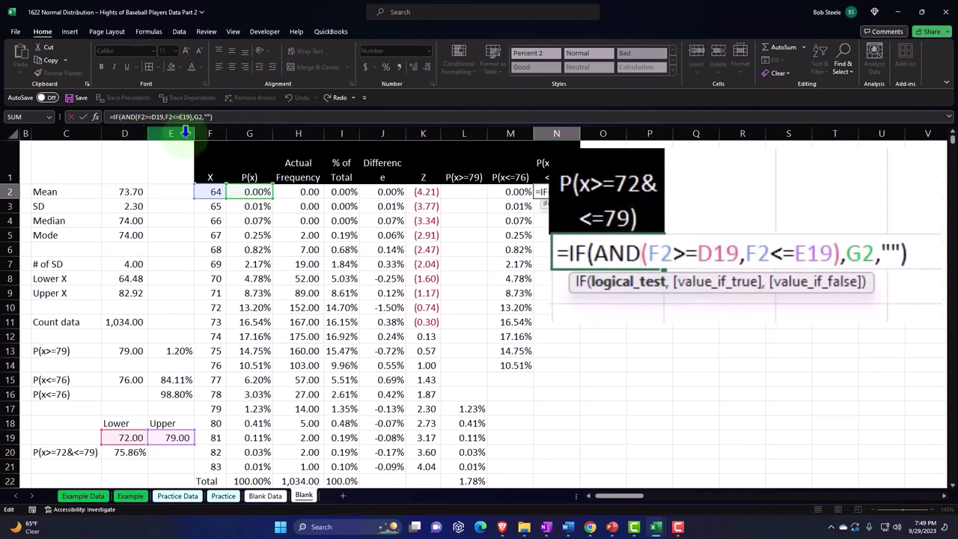
{"action": "left_click", "coordinate": [711, 255]}
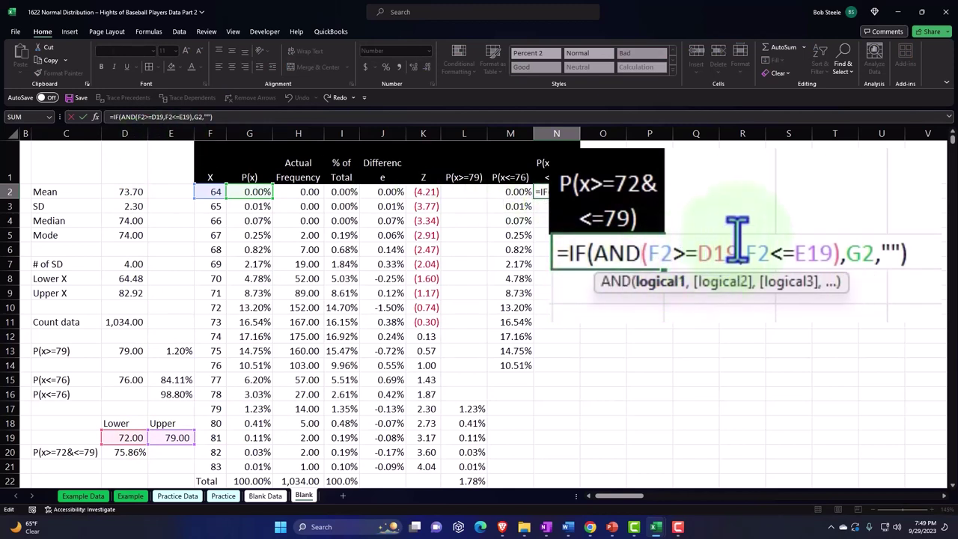
{"action": "key", "text": "F4"}
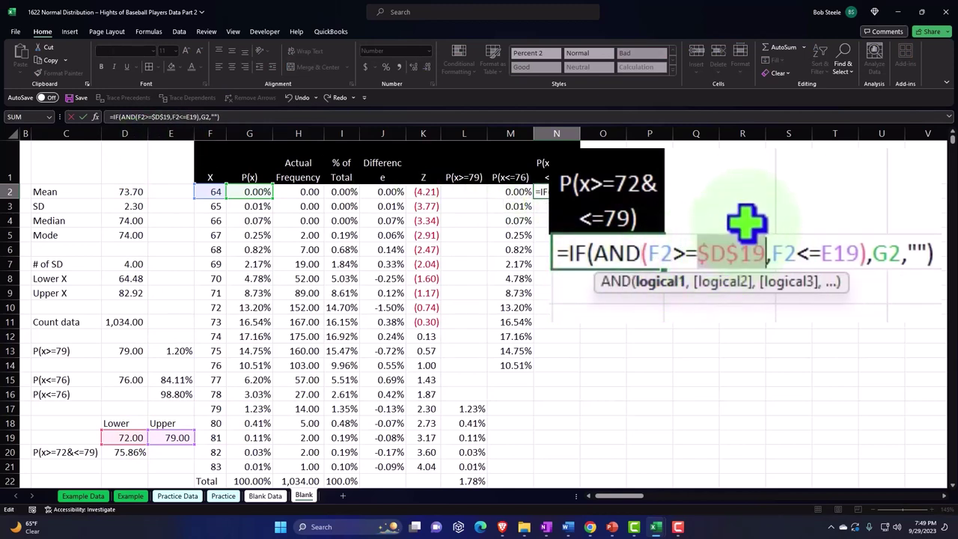
{"action": "left_click", "coordinate": [846, 254]}
{"action": "key", "text": "F4"}
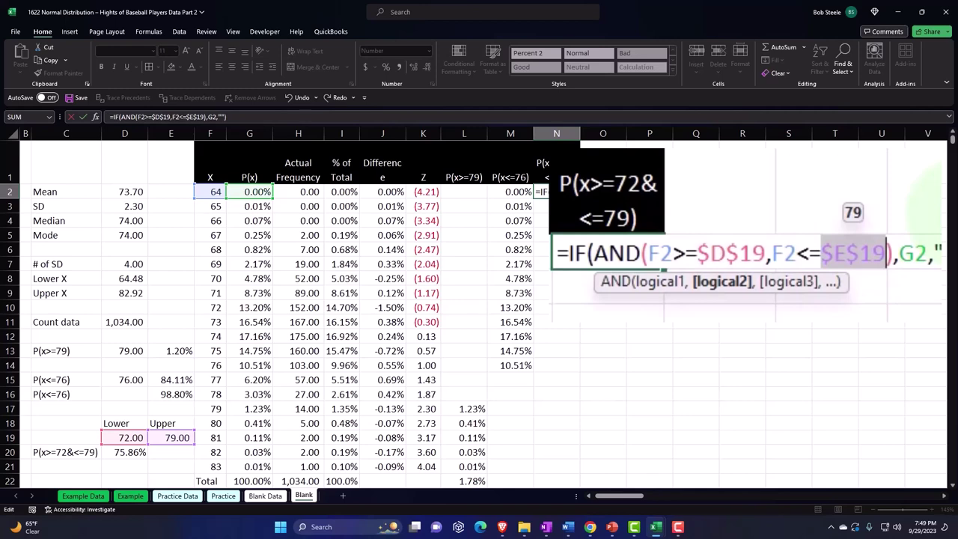
{"action": "key", "text": "ctrl+Return"}
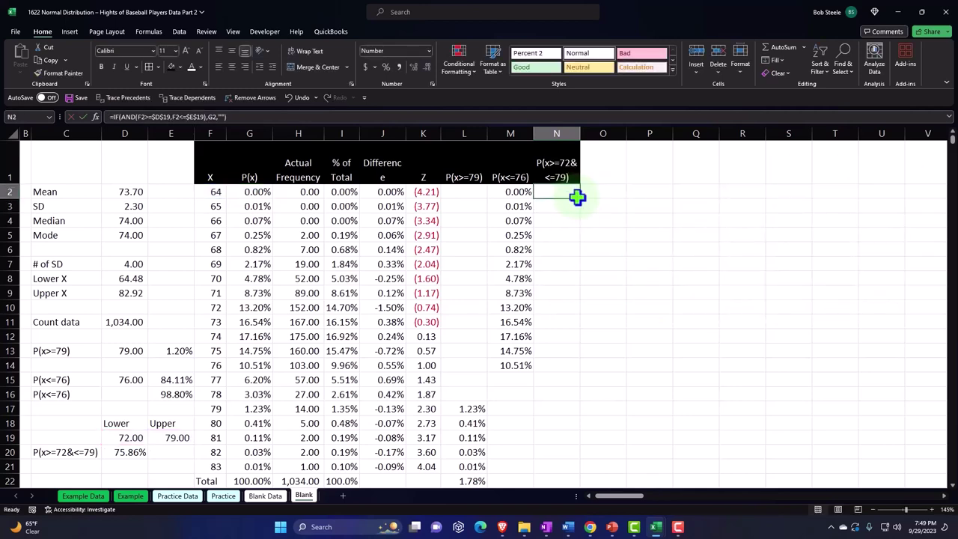
Copy the N2 formula down through N21 and check the sum of the values in N10:N17.
{"action": "double_click", "coordinate": [581, 199]}
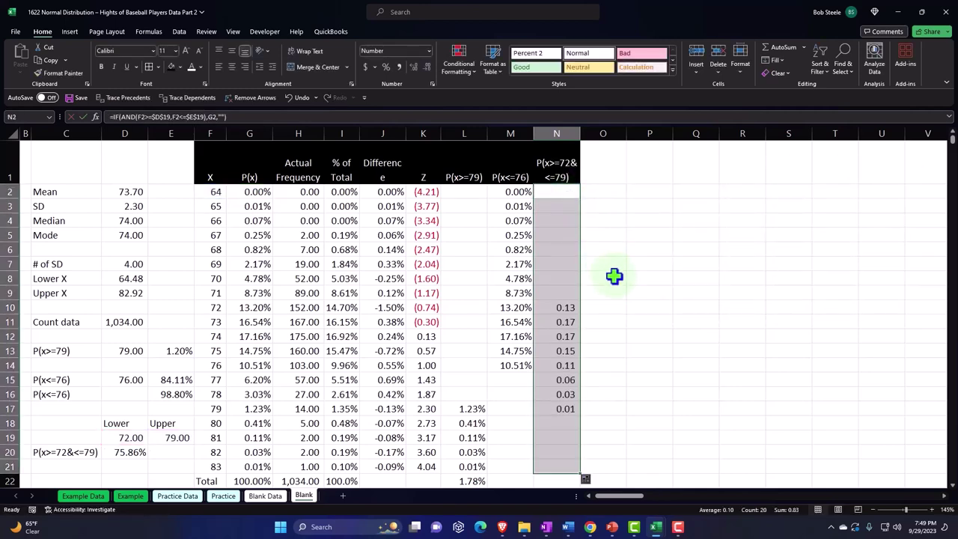
{"action": "scroll", "coordinate": [609, 277], "scroll_direction": "down", "scroll_amount": 1}
{"action": "left_click_drag", "start_coordinate": [565, 264], "coordinate": [565, 364]}
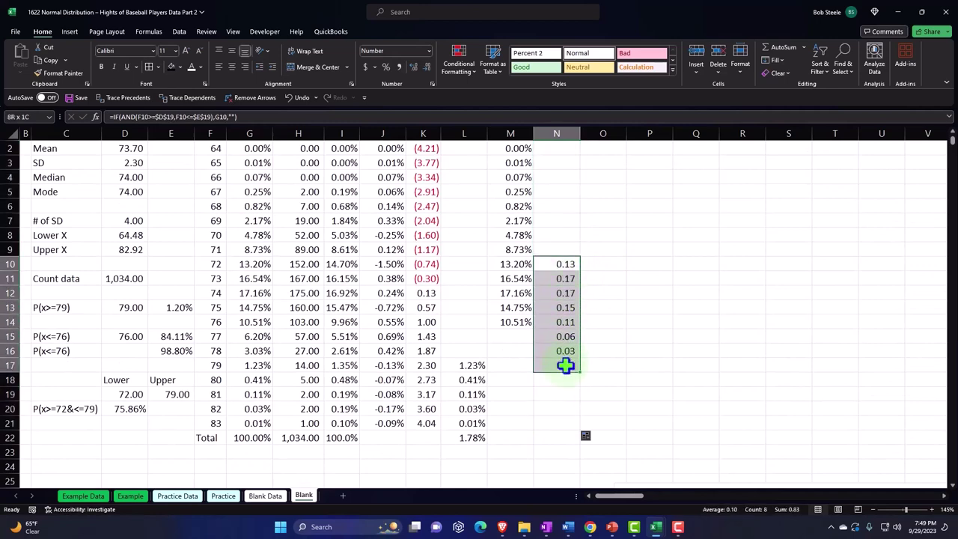
{"action": "scroll", "coordinate": [566, 352], "scroll_direction": "up", "scroll_amount": 1}
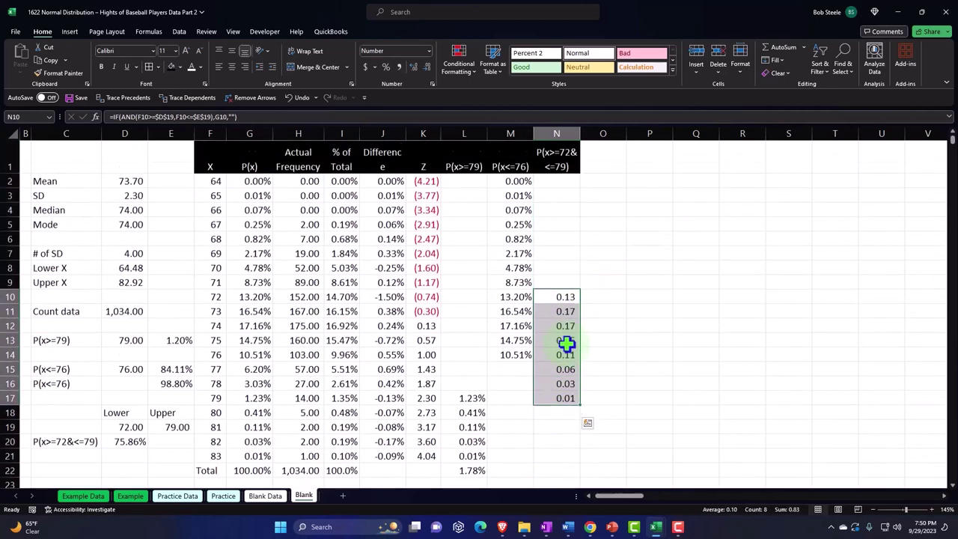
Format column N as percentages with two decimal places.
{"action": "left_click", "coordinate": [562, 133]}
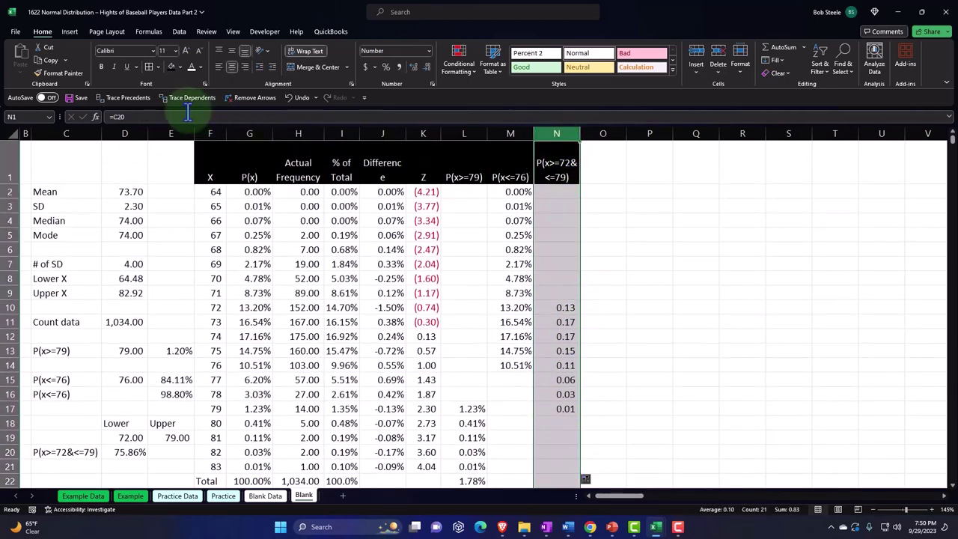
{"action": "left_click", "coordinate": [385, 67]}
{"action": "left_click", "coordinate": [412, 66]}
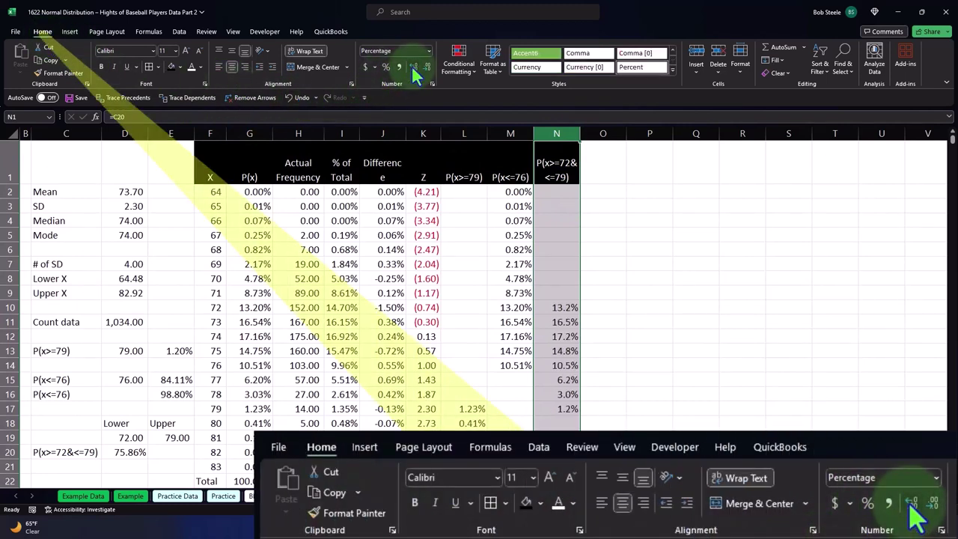
{"action": "left_click", "coordinate": [412, 66]}
{"action": "left_click", "coordinate": [608, 244]}
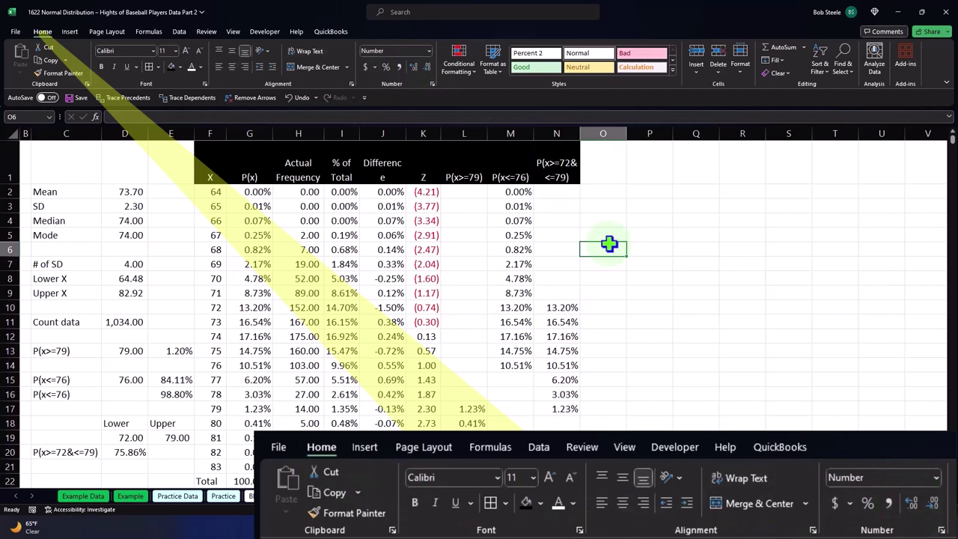
Insert a 2-D area chart of the P(x) column, using the range G1:G21.
{"action": "left_click", "coordinate": [258, 177]}
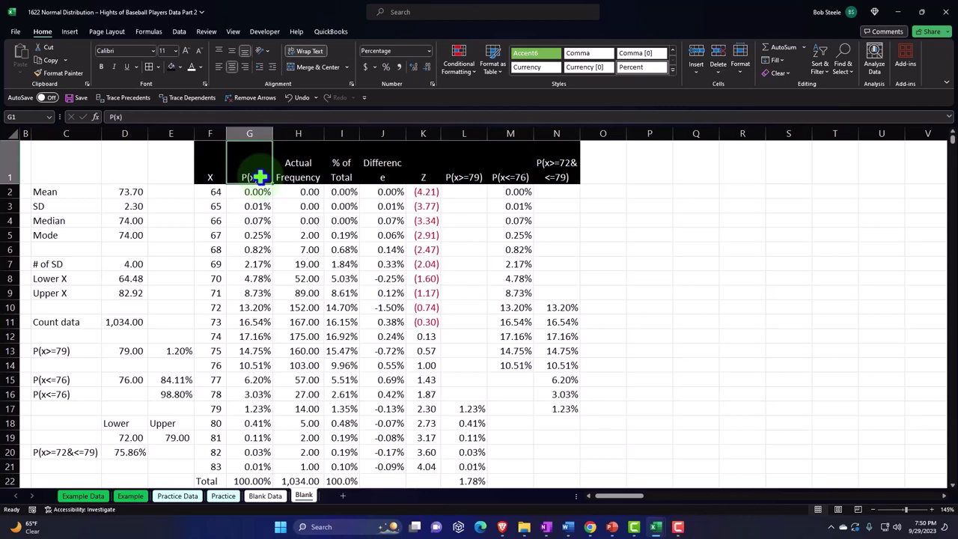
{"action": "key", "text": "ctrl+shift+Down"}
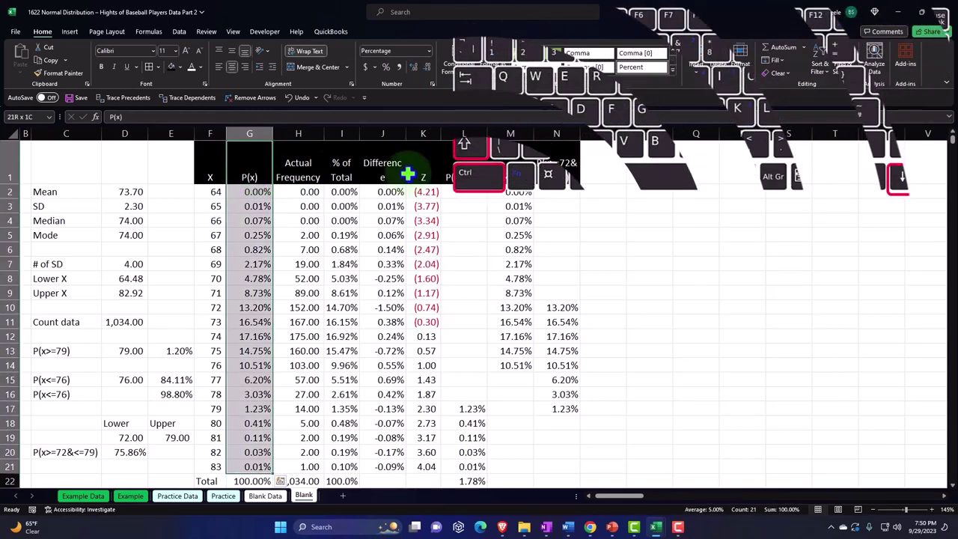
{"action": "left_click", "coordinate": [69, 31]}
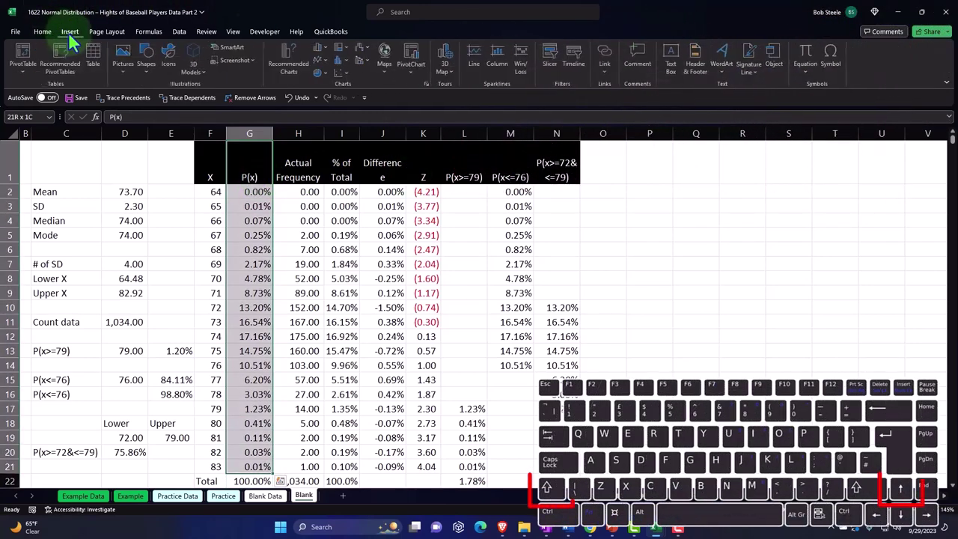
{"action": "left_click", "coordinate": [328, 60]}
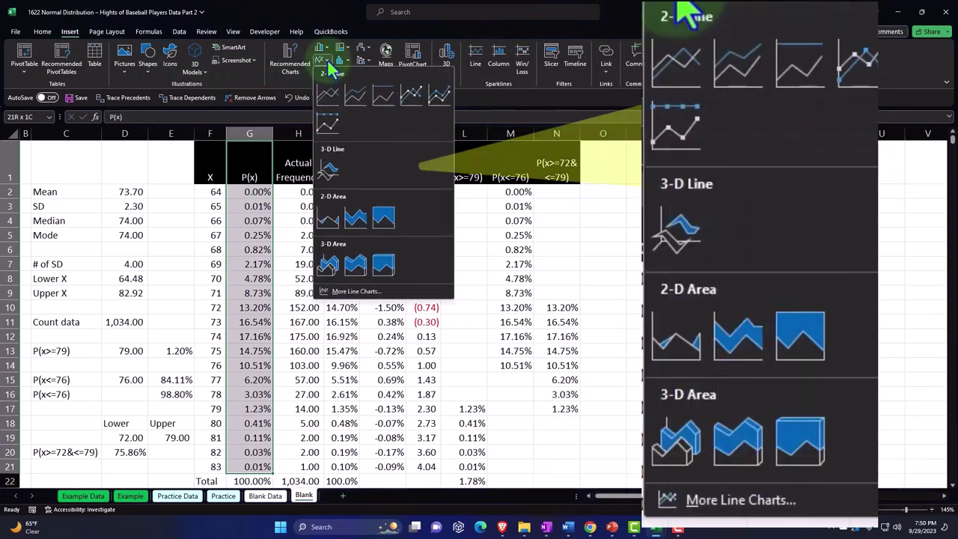
{"action": "left_click", "coordinate": [327, 221]}
Move the area chart to the empty cells beside column N and delete its title.
{"action": "left_click_drag", "start_coordinate": [357, 235], "coordinate": [687, 172]}
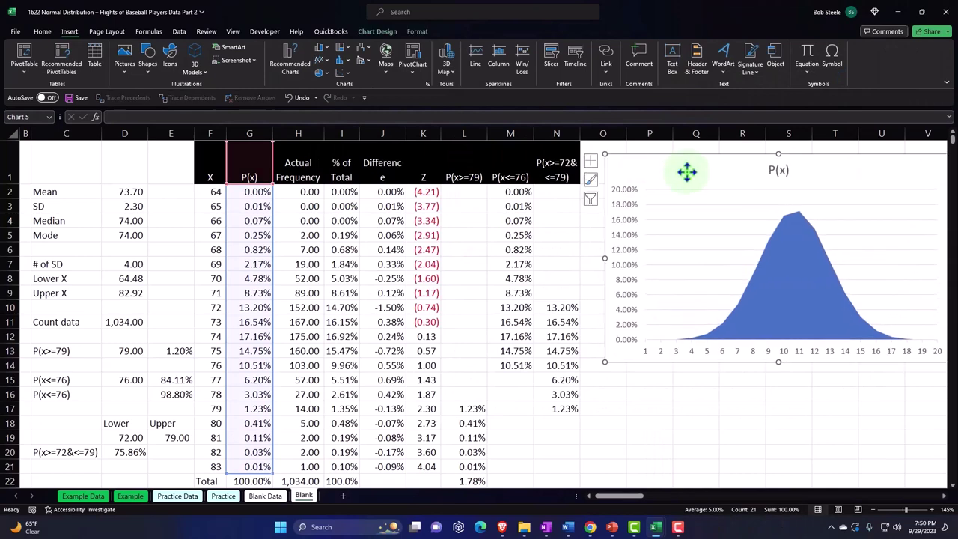
{"action": "left_click", "coordinate": [778, 171]}
{"action": "key", "text": "Delete"}
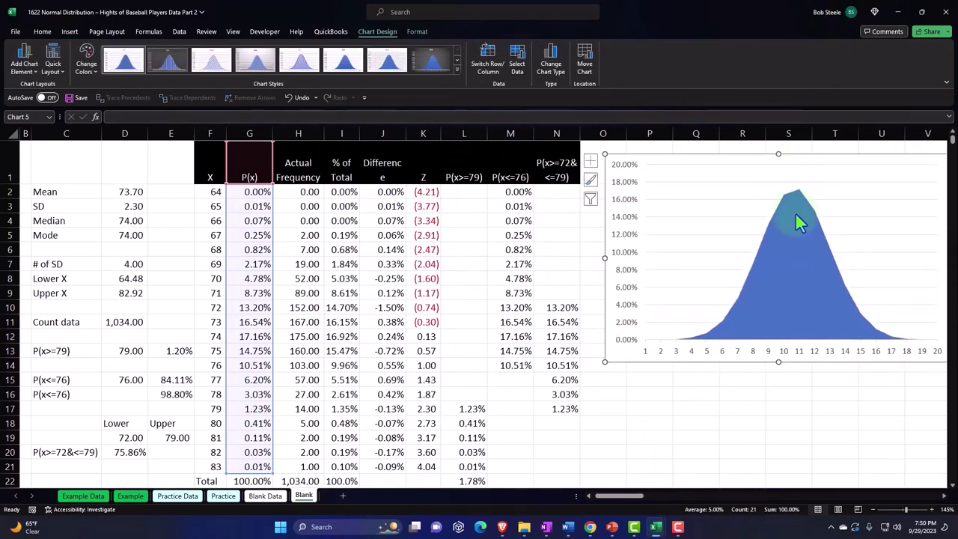
Set the area chart's horizontal axis labels to the X values in F2:F21.
{"action": "left_click", "coordinate": [944, 495]}
{"action": "left_click", "coordinate": [944, 495]}
{"action": "left_click", "coordinate": [943, 496]}
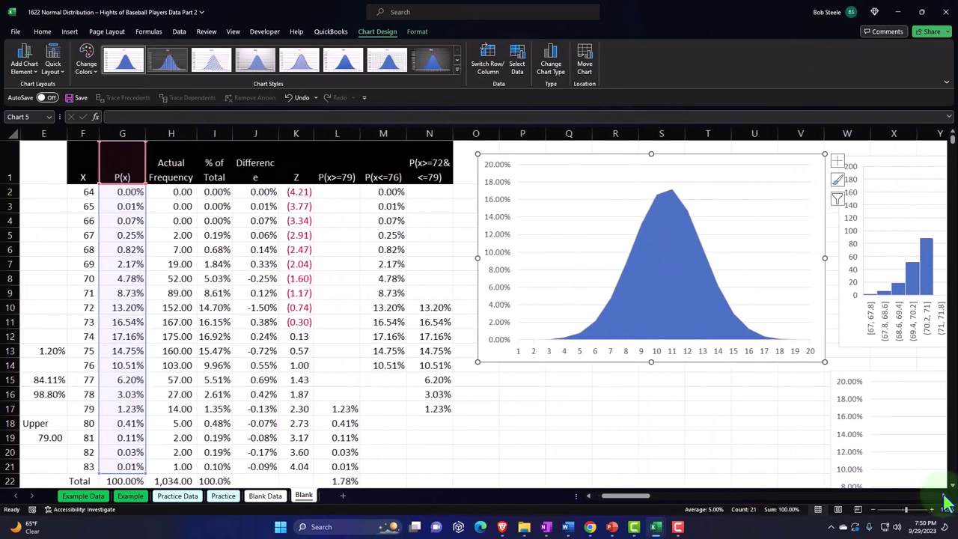
{"action": "left_click", "coordinate": [633, 292]}
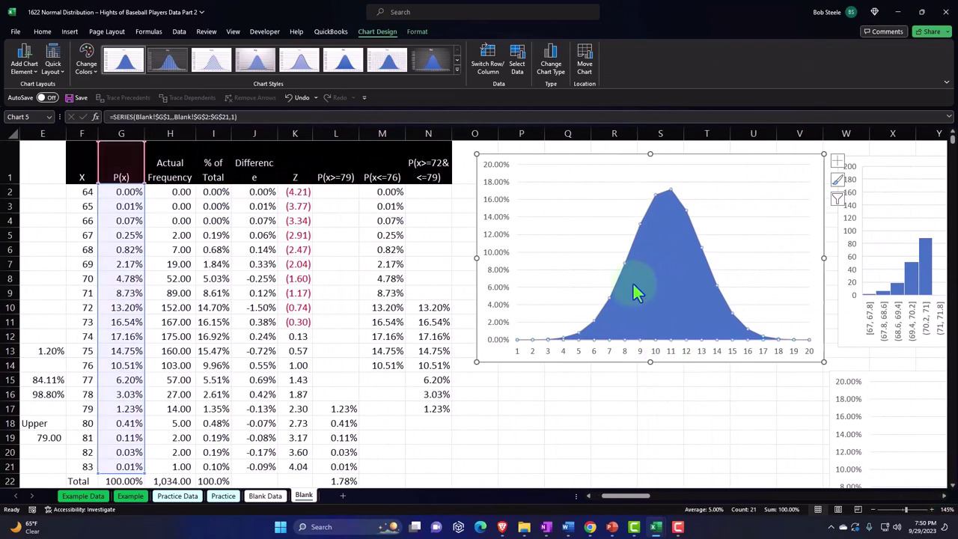
{"action": "left_click", "coordinate": [516, 69]}
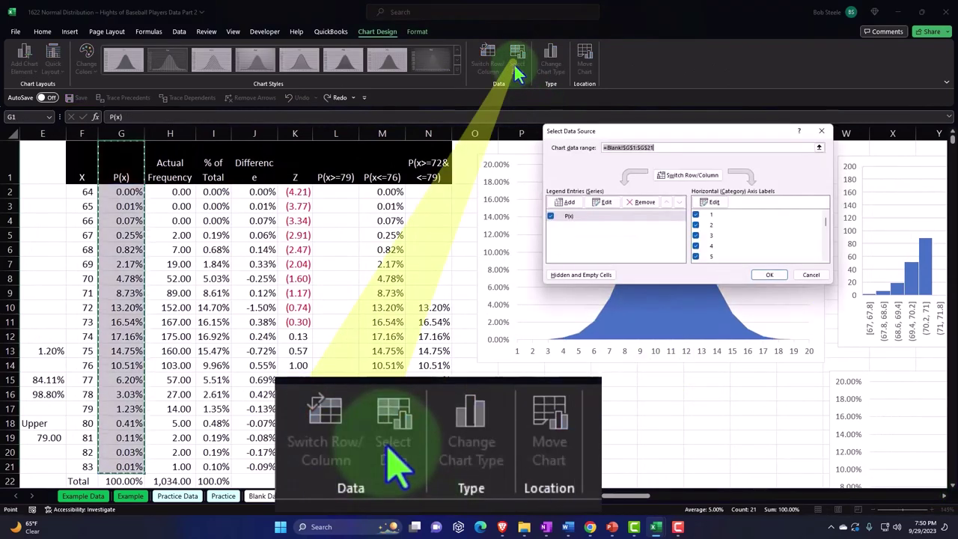
{"action": "left_click", "coordinate": [716, 206]}
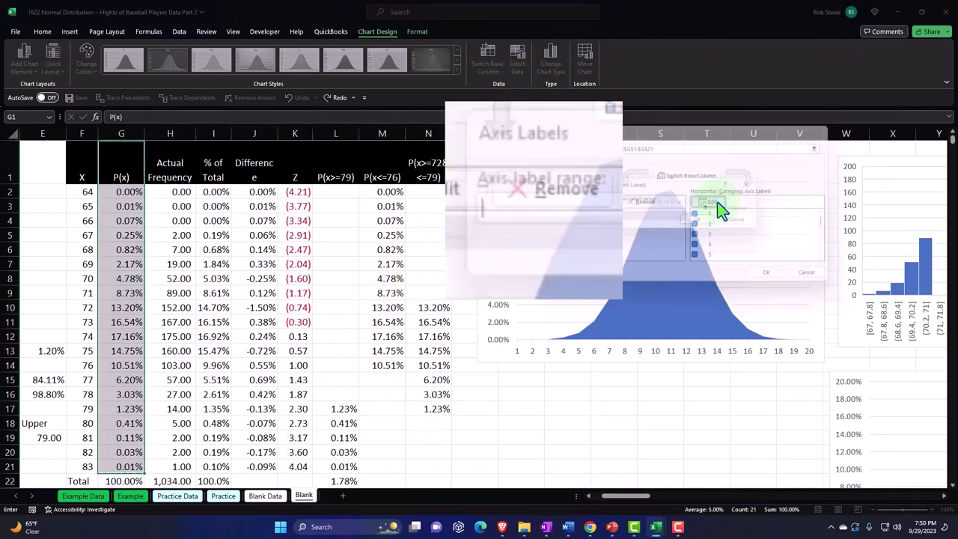
{"action": "left_click", "coordinate": [777, 211]}
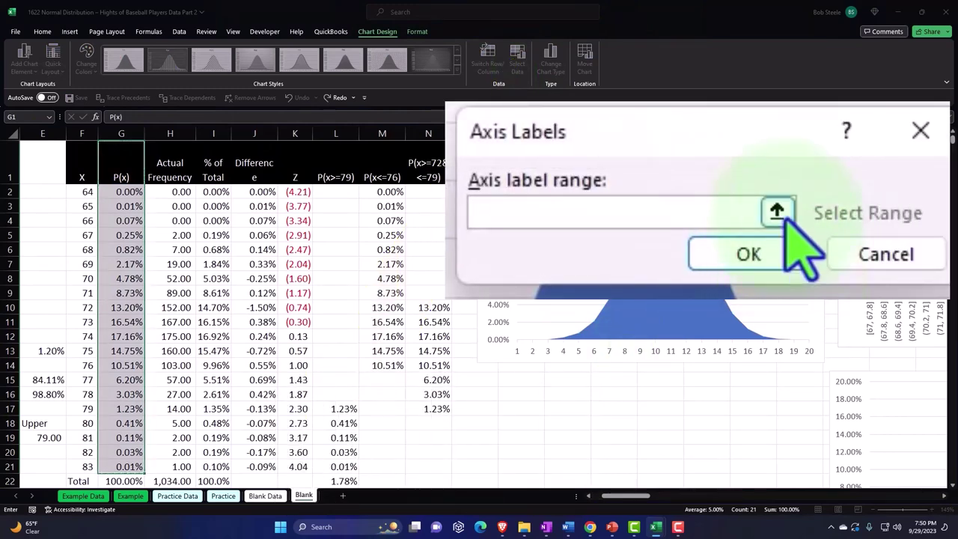
{"action": "left_click", "coordinate": [78, 192]}
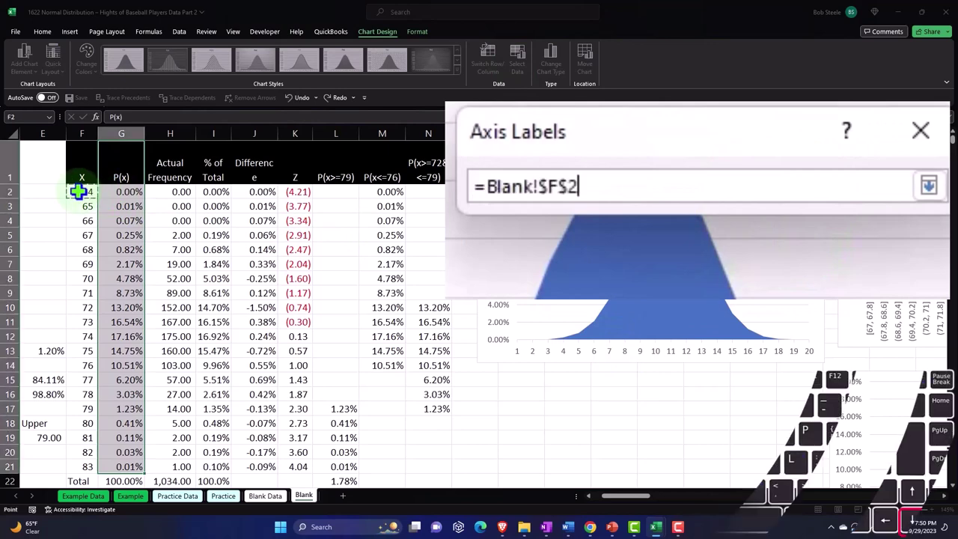
{"action": "key", "text": "ctrl+shift+Down"}
{"action": "key", "text": "shift+Up"}
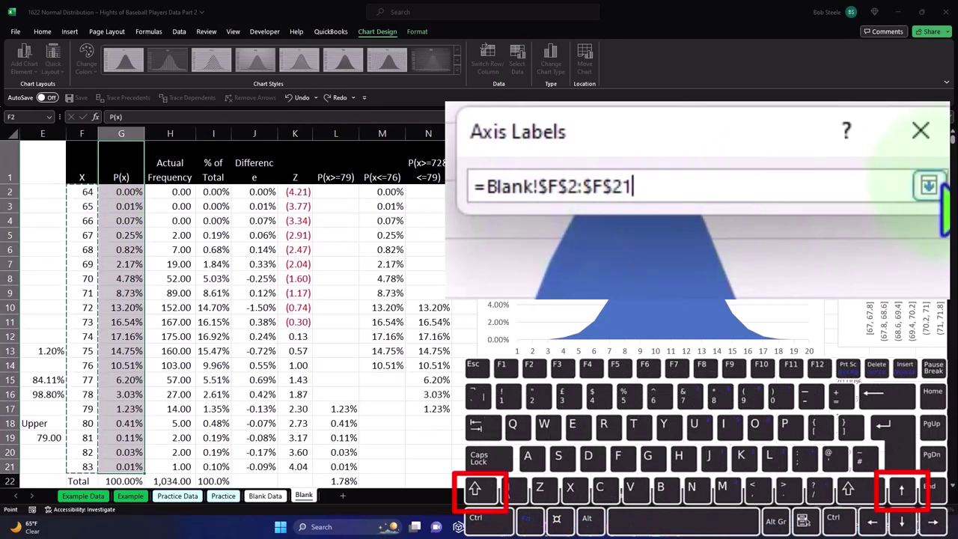
{"action": "left_click", "coordinate": [929, 187]}
{"action": "left_click", "coordinate": [798, 274]}
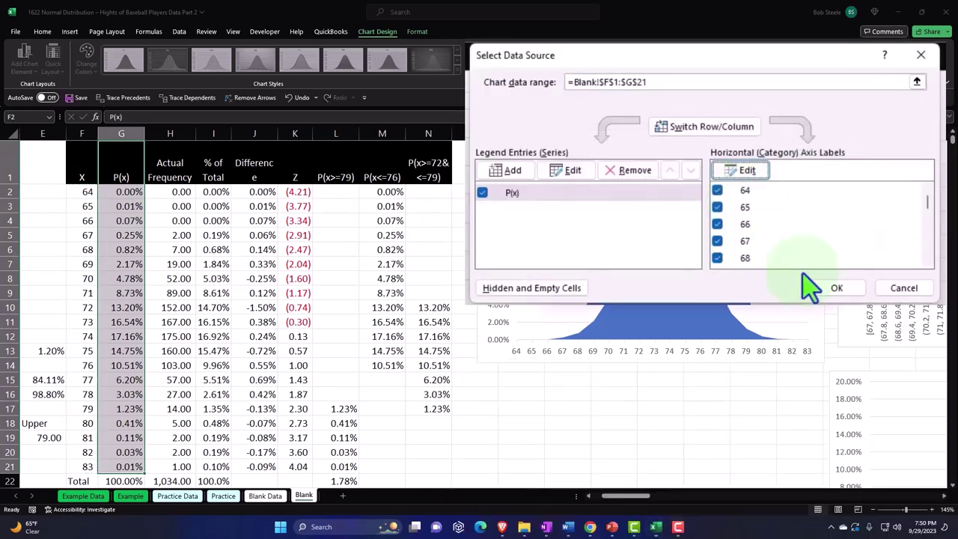
{"action": "left_click", "coordinate": [837, 291]}
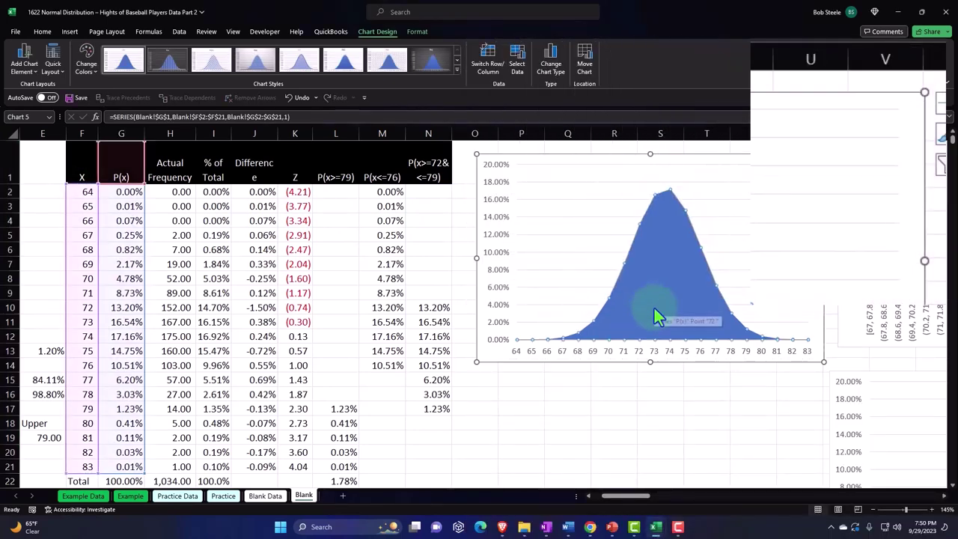
Add a second series to the area chart, taking its name from N1 and its values from N2:N21.
{"action": "left_click", "coordinate": [542, 160]}
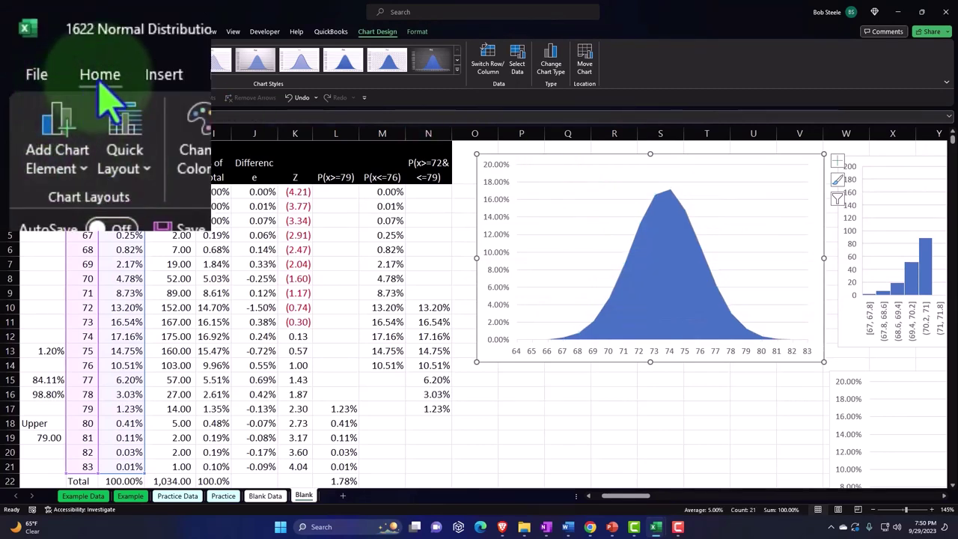
{"action": "left_click", "coordinate": [516, 66]}
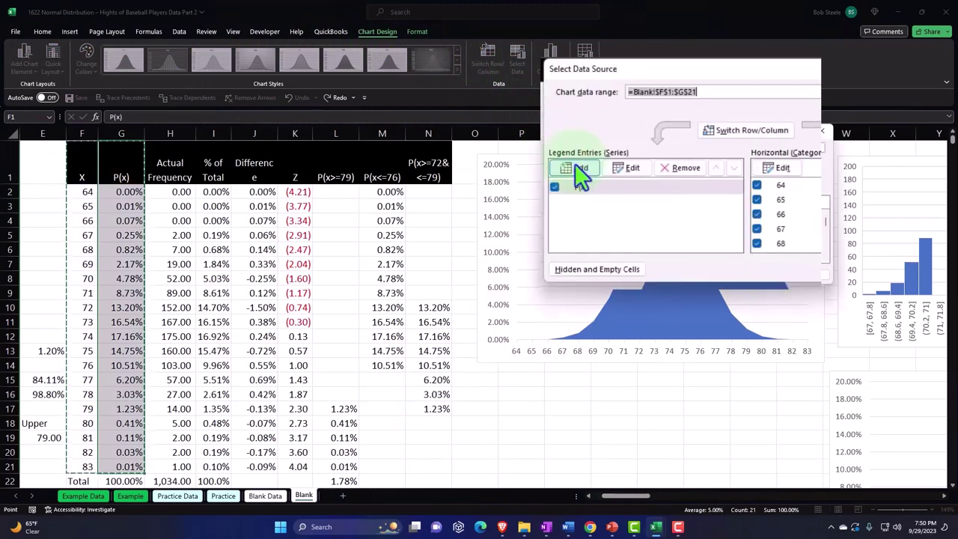
{"action": "left_click", "coordinate": [578, 168]}
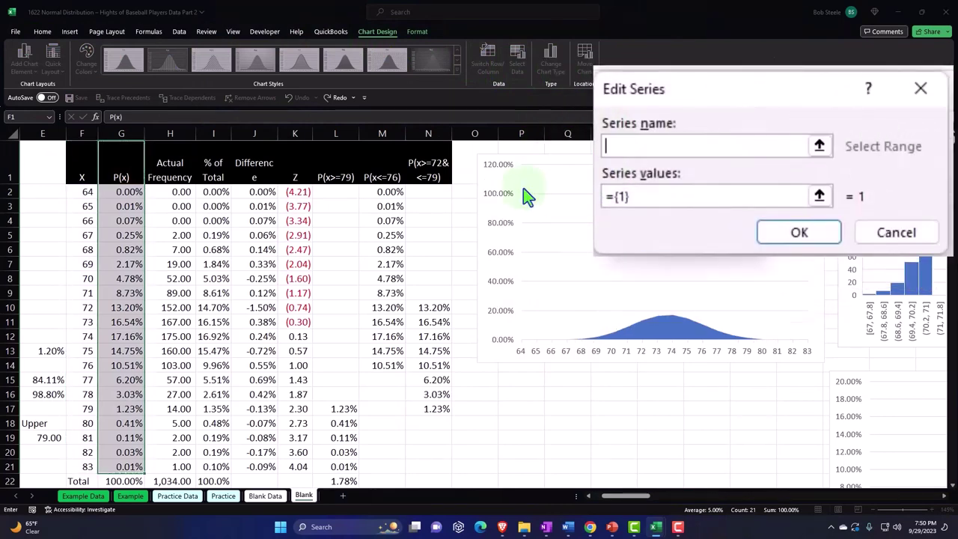
{"action": "left_click", "coordinate": [440, 166]}
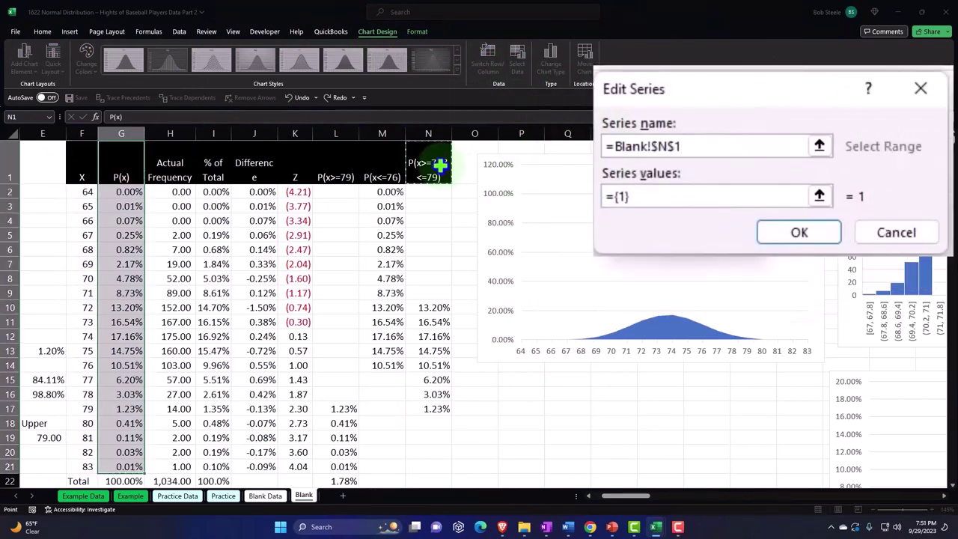
{"action": "left_click", "coordinate": [657, 198]}
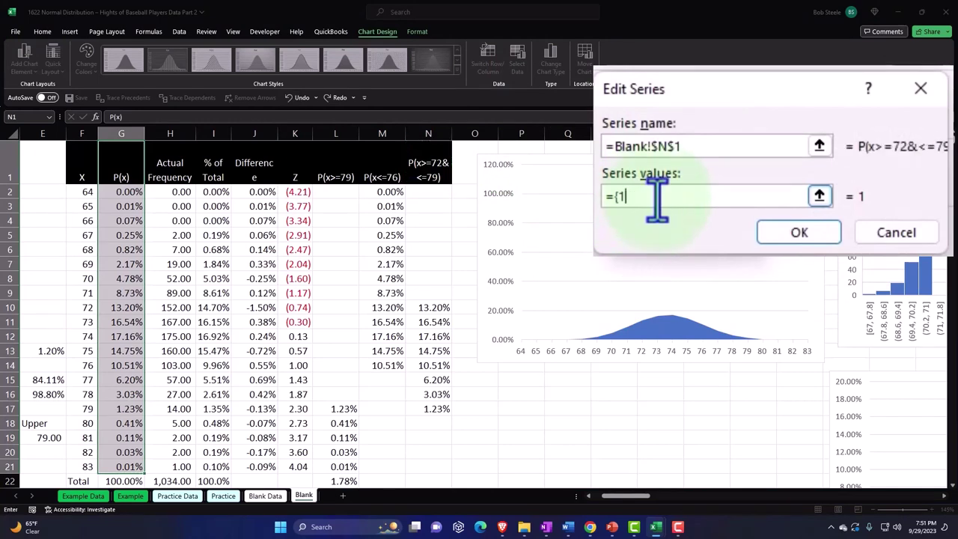
{"action": "left_click", "coordinate": [819, 196]}
{"action": "left_click", "coordinate": [428, 191]}
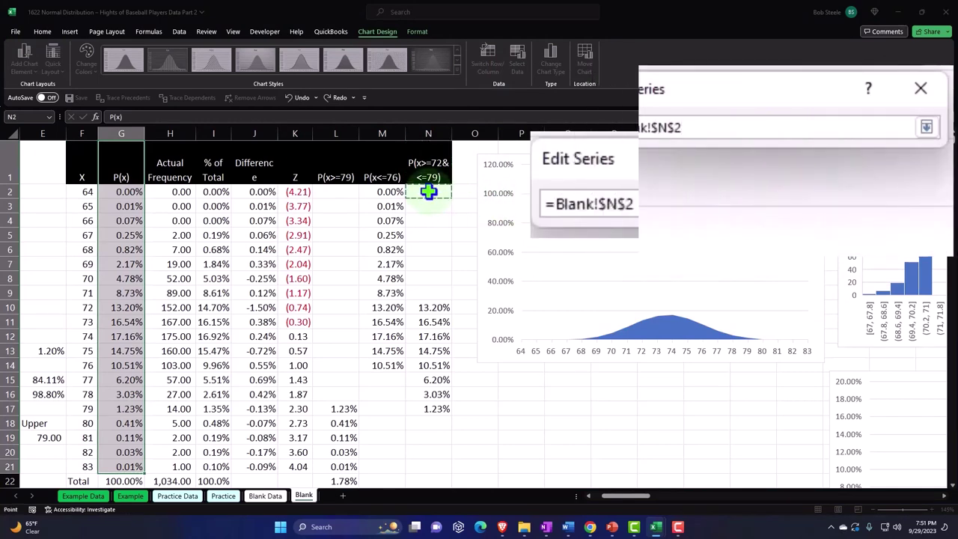
{"action": "key", "text": "shift+Down"}
{"action": "key", "text": "shift+Down"}
{"action": "key", "text": "shift+Down"}
{"action": "key", "text": "shift+Down"}
{"action": "key", "text": "shift+Down"}
{"action": "key", "text": "shift+Down"}
{"action": "key", "text": "shift+Down"}
{"action": "key", "text": "shift+Down"}
{"action": "key", "text": "shift+Down"}
{"action": "key", "text": "shift+Down"}
{"action": "key", "text": "shift+Down"}
{"action": "key", "text": "shift+Down"}
{"action": "key", "text": "shift+Down"}
{"action": "key", "text": "shift+Down"}
{"action": "key", "text": "shift+Down"}
{"action": "key", "text": "shift+Down"}
{"action": "key", "text": "shift+Down"}
{"action": "key", "text": "shift+Down"}
{"action": "key", "text": "shift+Down"}
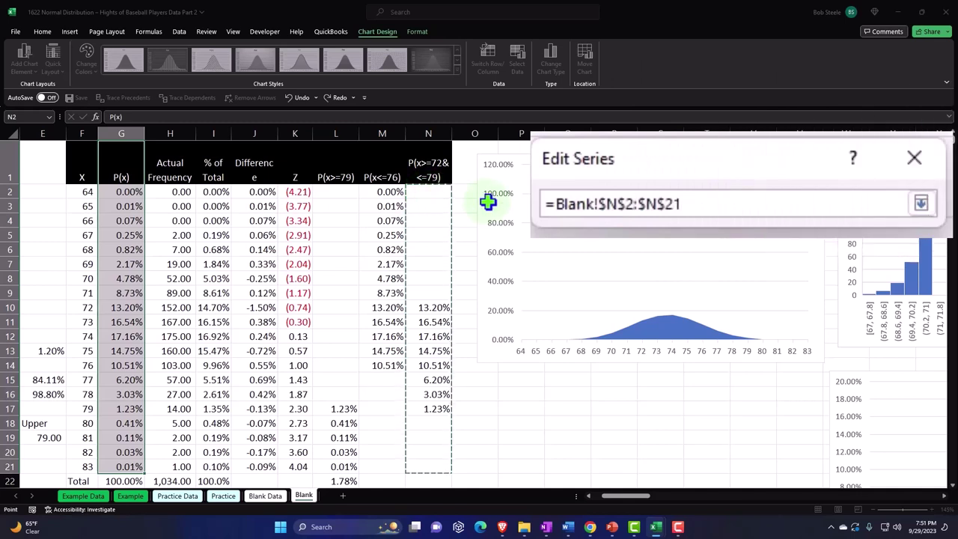
{"action": "left_click", "coordinate": [920, 204]}
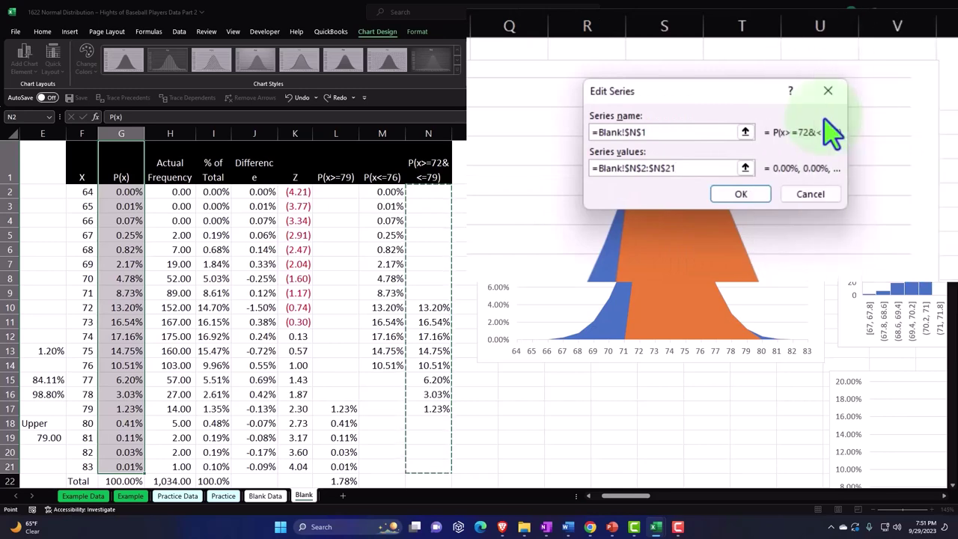
{"action": "left_click", "coordinate": [741, 196]}
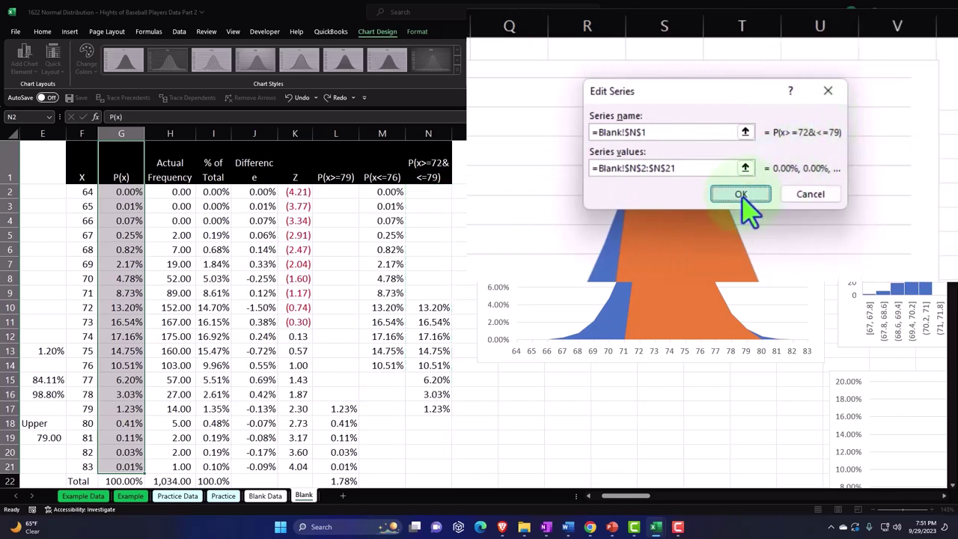
{"action": "left_click", "coordinate": [846, 263]}
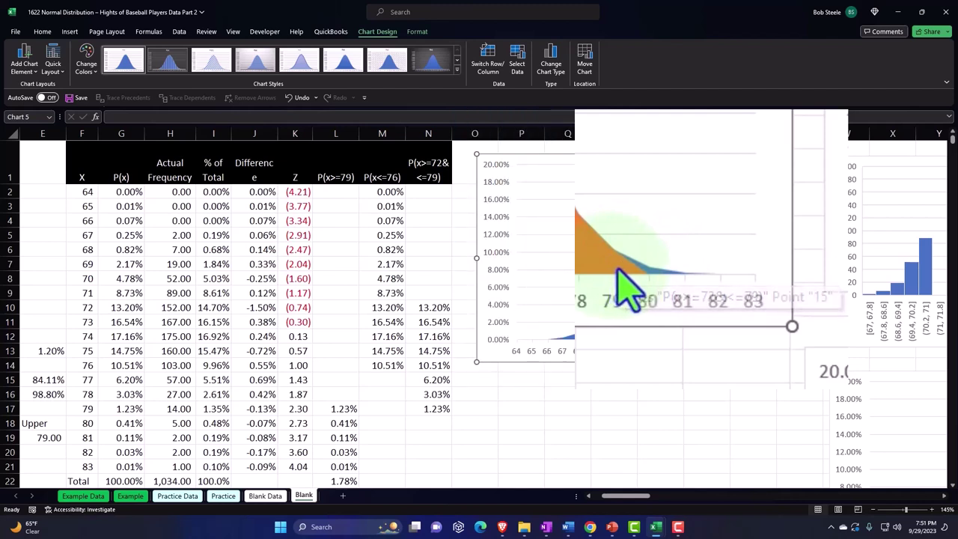
Plot the P(x>=72&<=79) series on the secondary axis and delete the secondary vertical axis from the chart.
{"action": "double_click", "coordinate": [679, 281]}
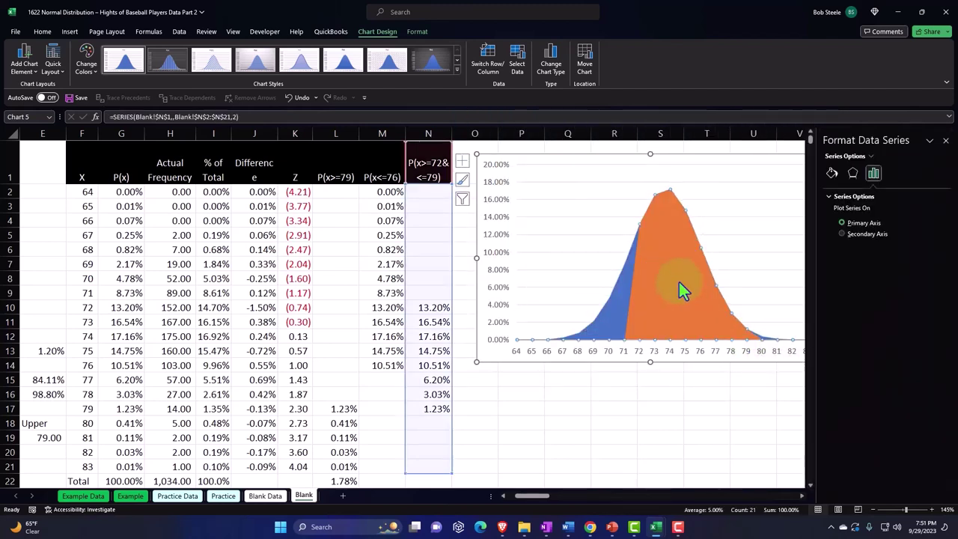
{"action": "left_click_drag", "start_coordinate": [860, 140], "coordinate": [837, 30]}
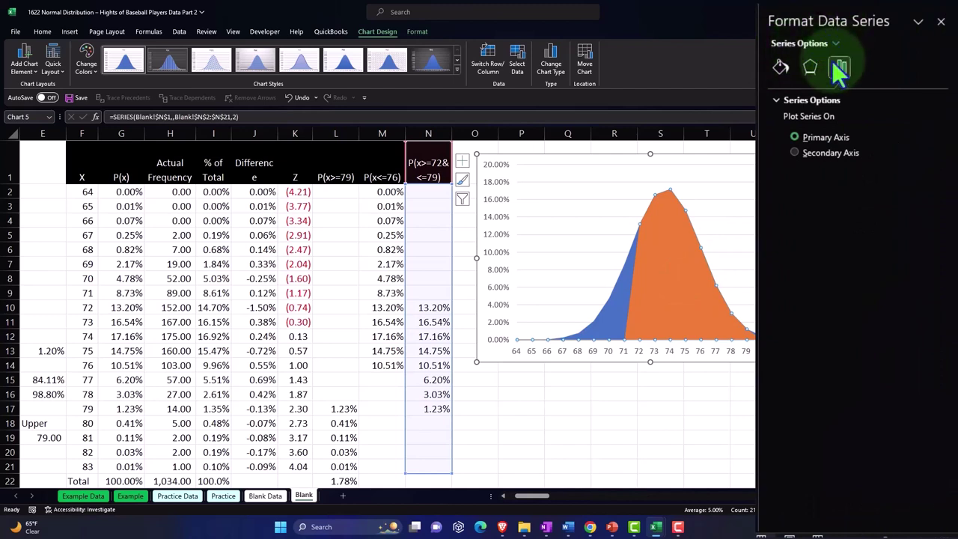
{"action": "left_click", "coordinate": [793, 153]}
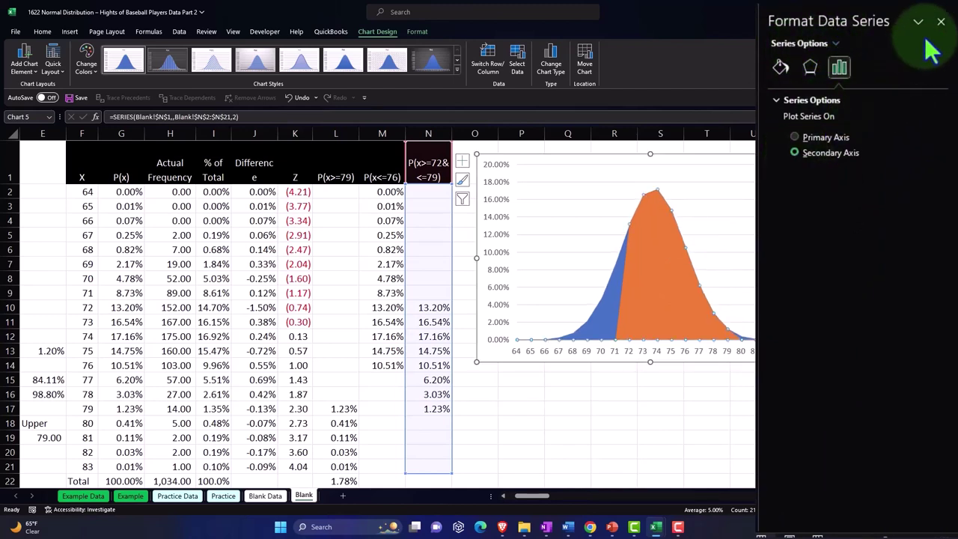
{"action": "left_click", "coordinate": [941, 21]}
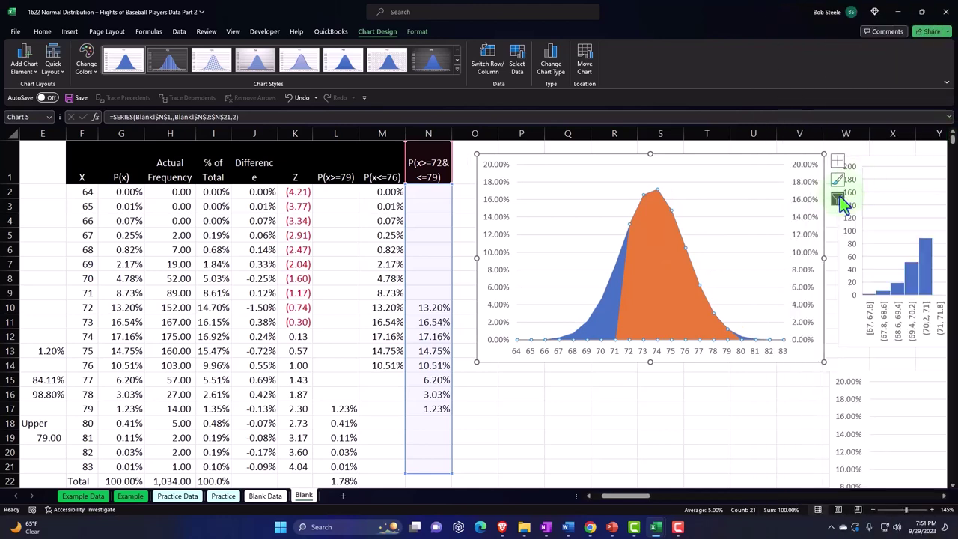
{"action": "left_click", "coordinate": [806, 208]}
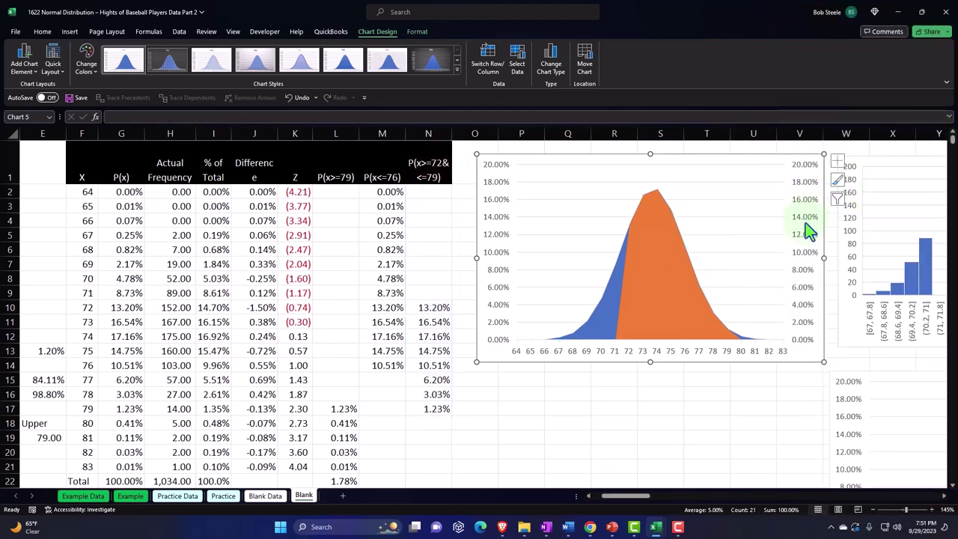
{"action": "left_click", "coordinate": [800, 216]}
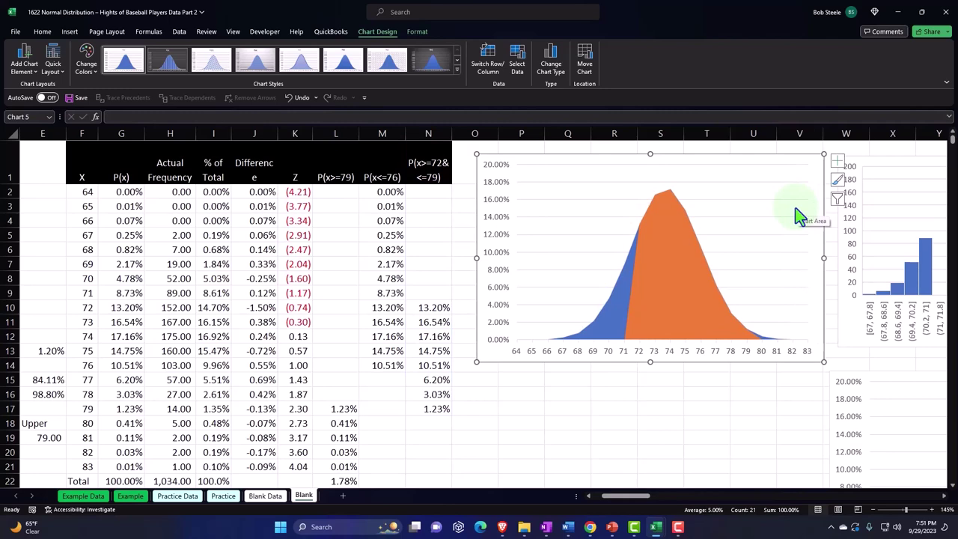
Edit the chart's source data and try to set the P(x>=72&<=79) series' horizontal axis labels to the Z values in K2:K21.
{"action": "left_click", "coordinate": [520, 66]}
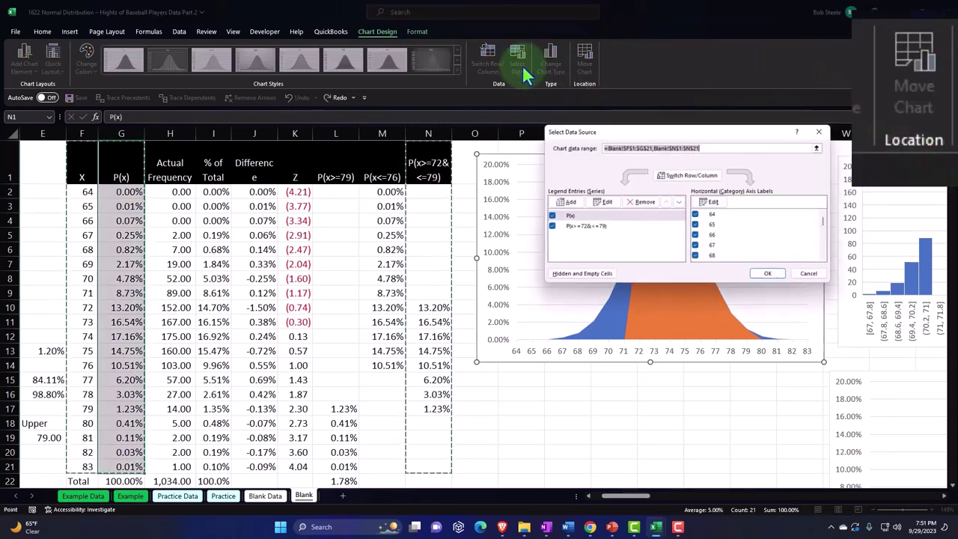
{"action": "left_click", "coordinate": [558, 200]}
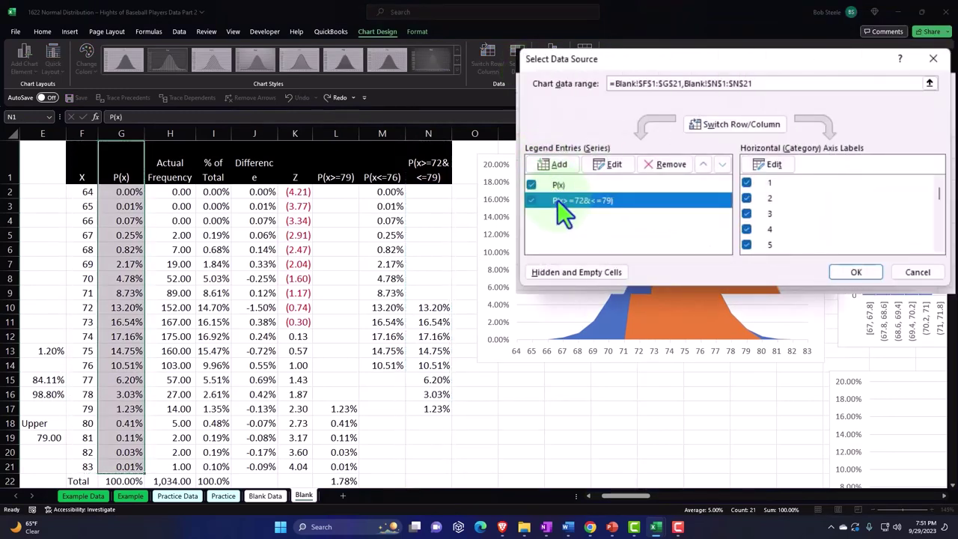
{"action": "left_click", "coordinate": [787, 163]}
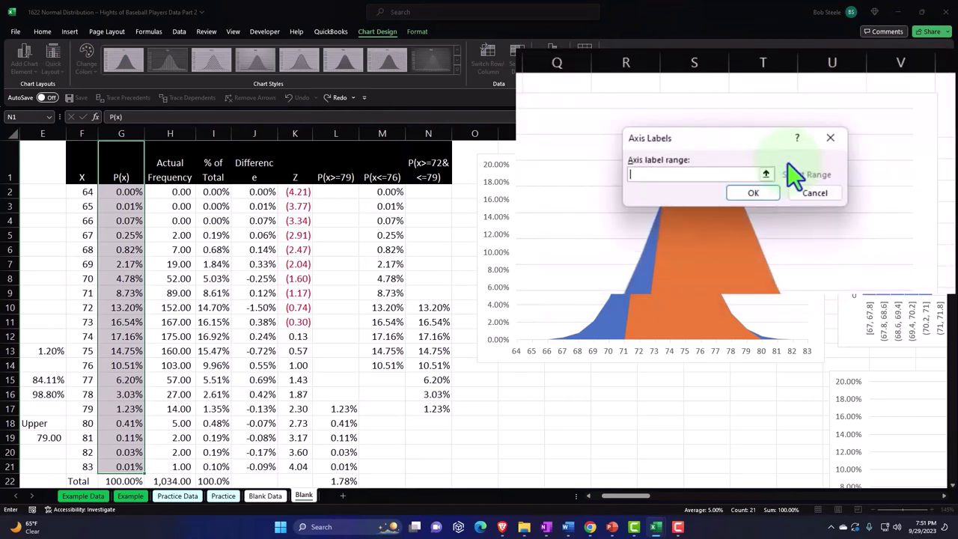
{"action": "left_click", "coordinate": [299, 191]}
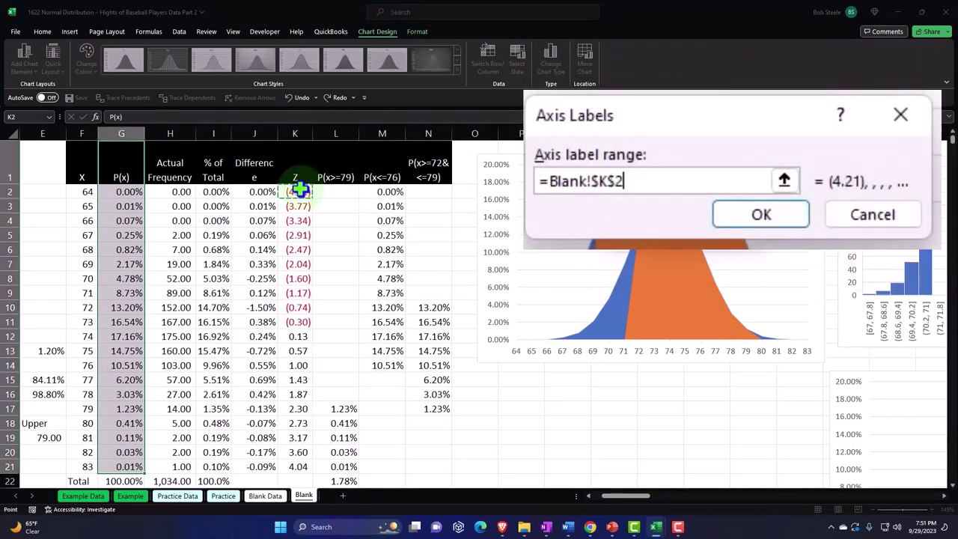
{"action": "key", "text": "ctrl+shift+Down"}
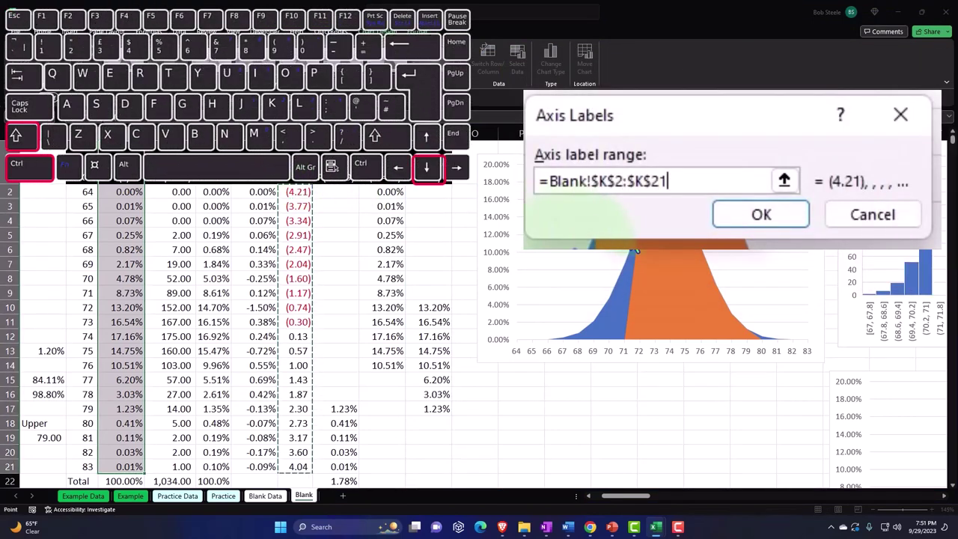
{"action": "left_click", "coordinate": [775, 218]}
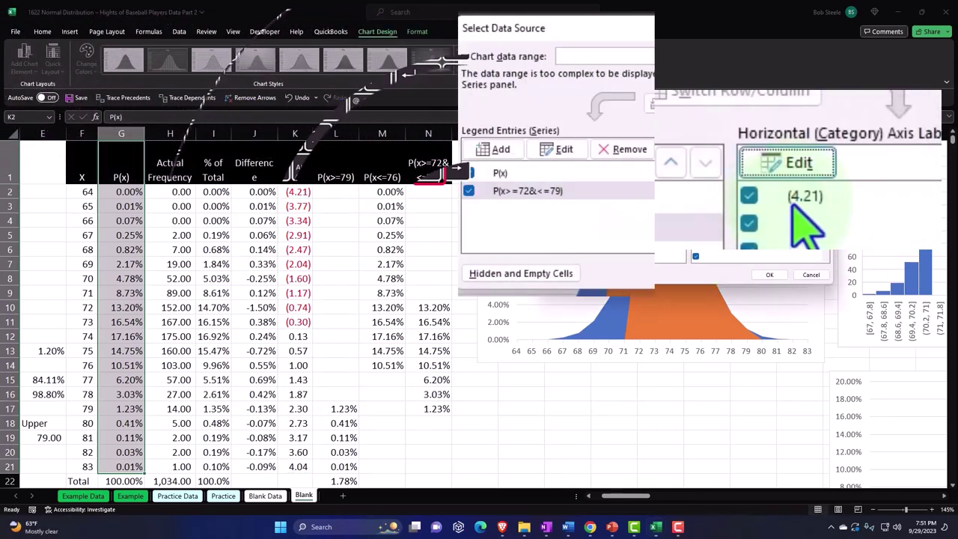
Replace the P(x>=72&<=79) series' axis label range with K2:K21 and apply the data source changes.
{"action": "left_click", "coordinate": [749, 152]}
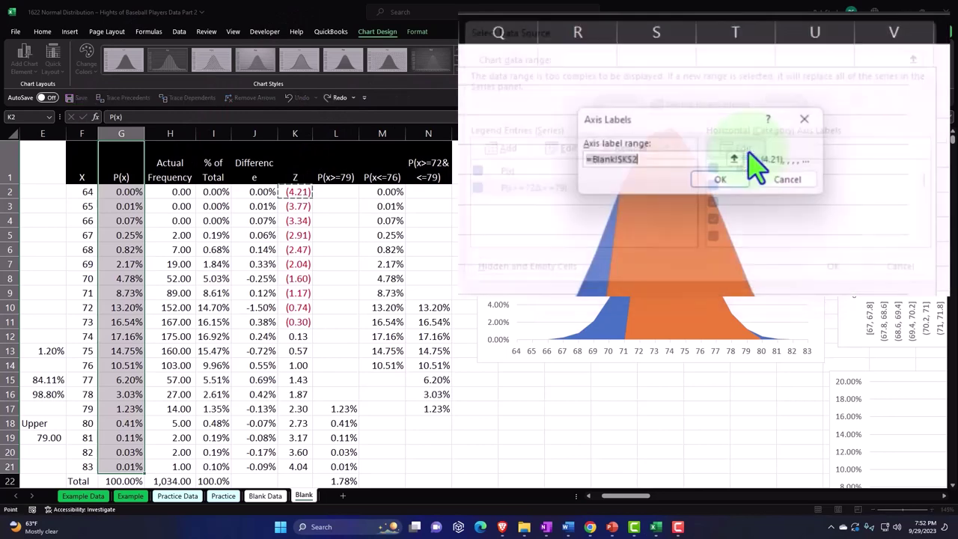
{"action": "key", "text": "Delete"}
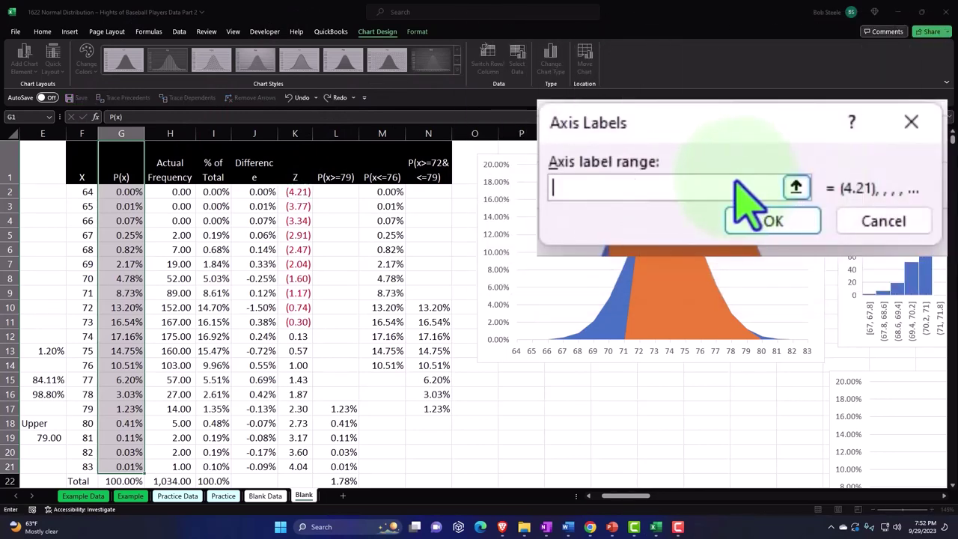
{"action": "left_click", "coordinate": [795, 187]}
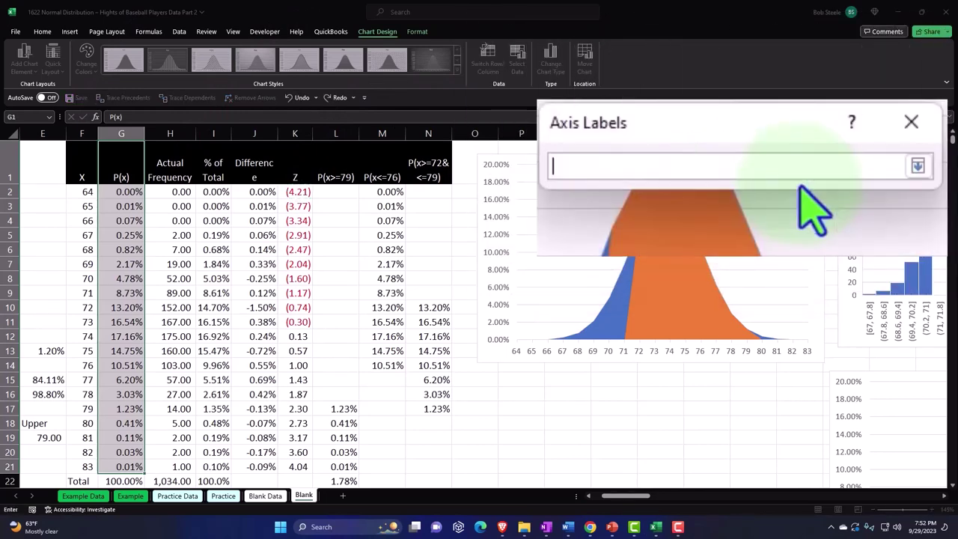
{"action": "left_click", "coordinate": [298, 192]}
{"action": "key", "text": "ctrl+shift+Down"}
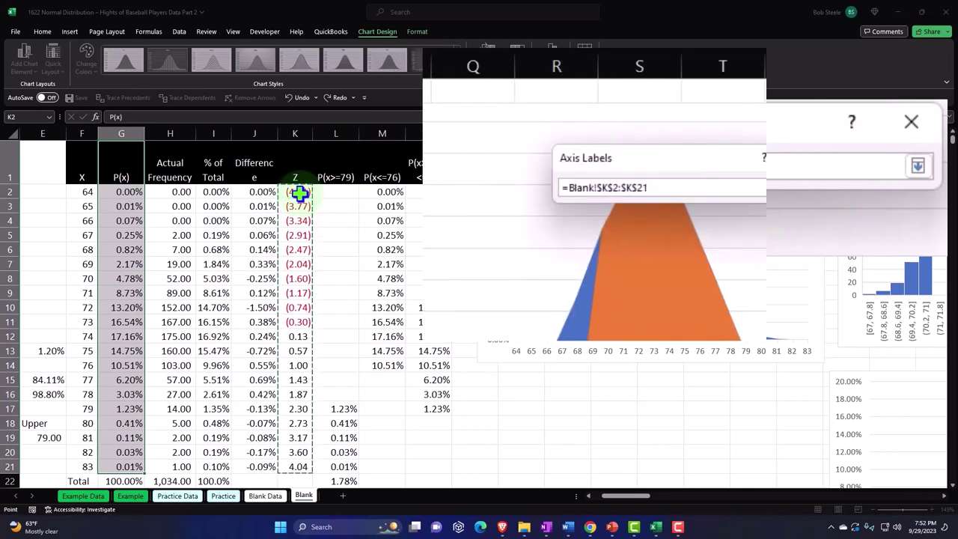
{"action": "left_click", "coordinate": [808, 188]}
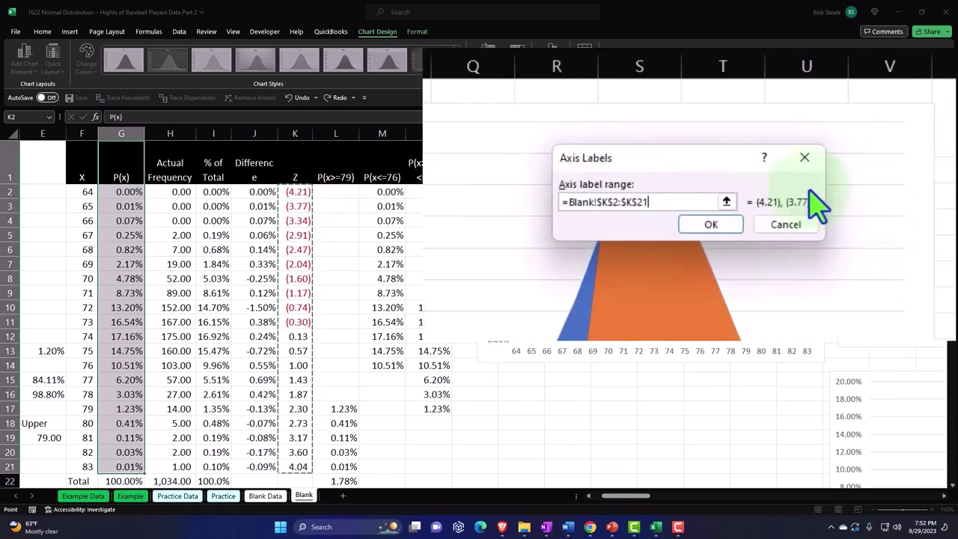
{"action": "left_click", "coordinate": [729, 225]}
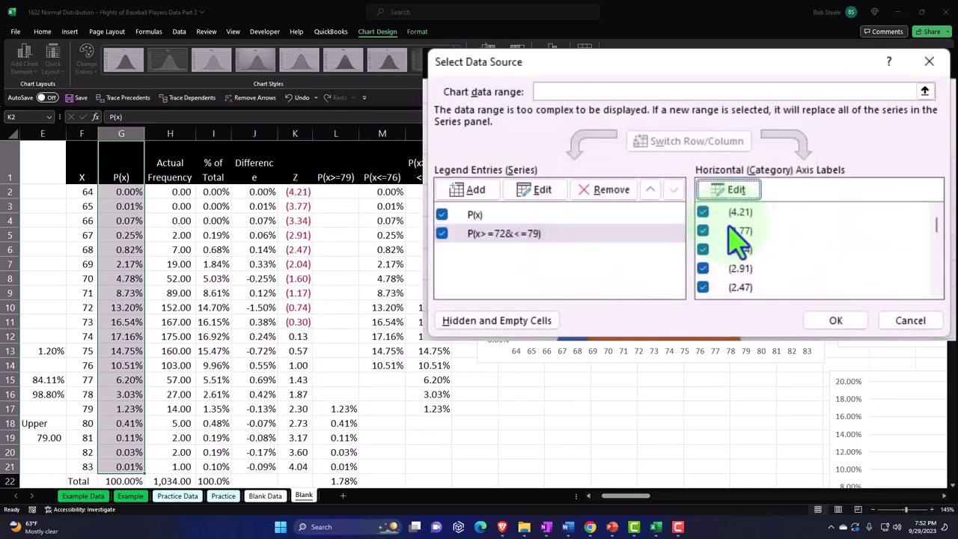
{"action": "scroll", "coordinate": [741, 247], "scroll_direction": "down", "scroll_amount": 5}
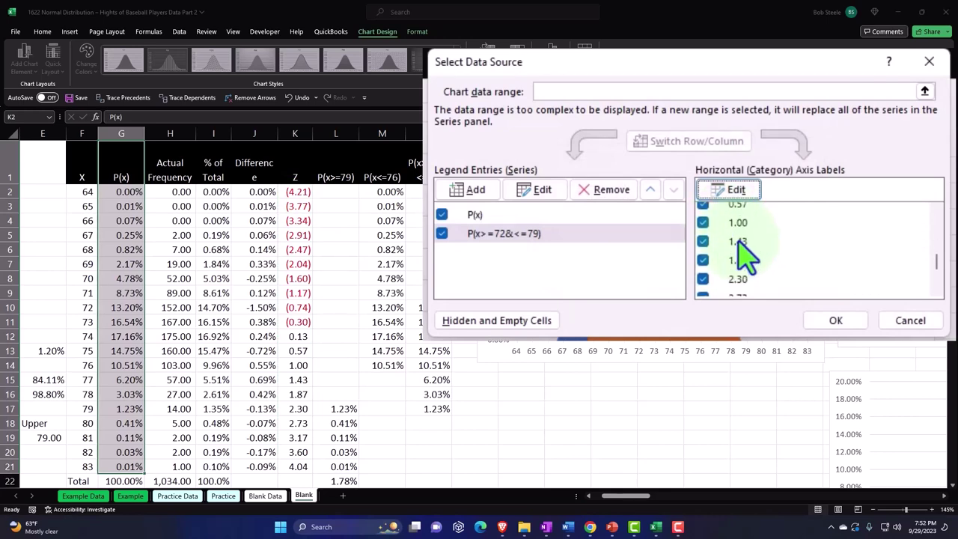
{"action": "left_click", "coordinate": [835, 321]}
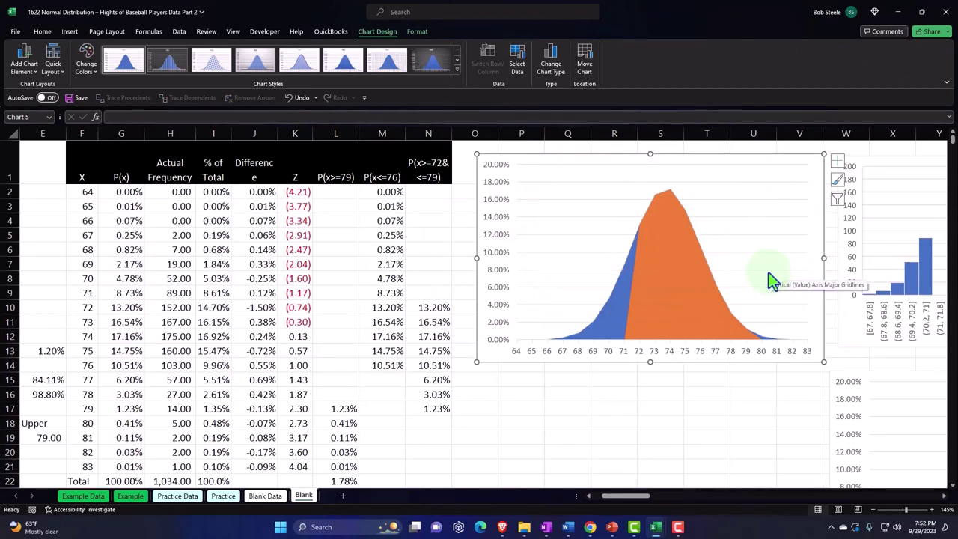
Show the secondary horizontal axis on the area chart.
{"action": "left_click", "coordinate": [838, 166]}
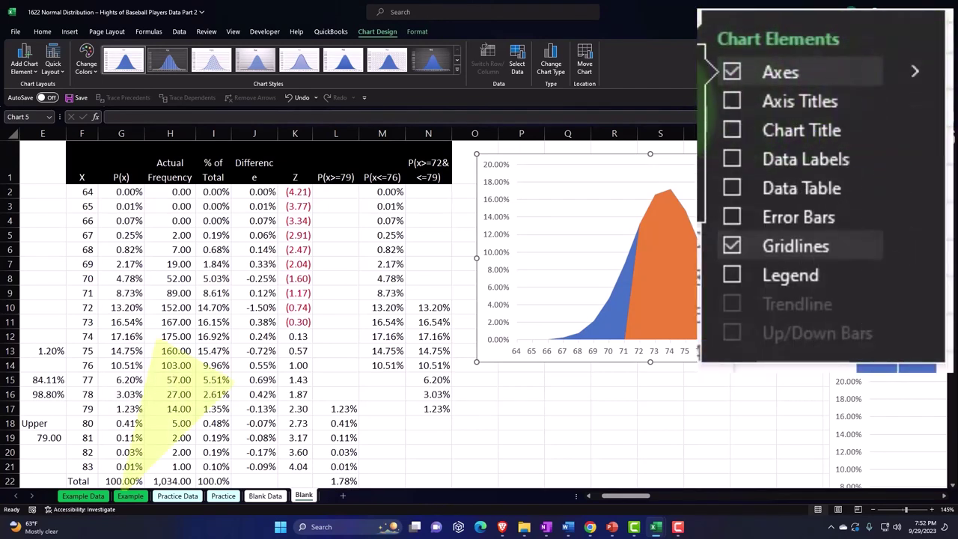
{"action": "left_click", "coordinate": [914, 71]}
{"action": "left_click", "coordinate": [483, 136]}
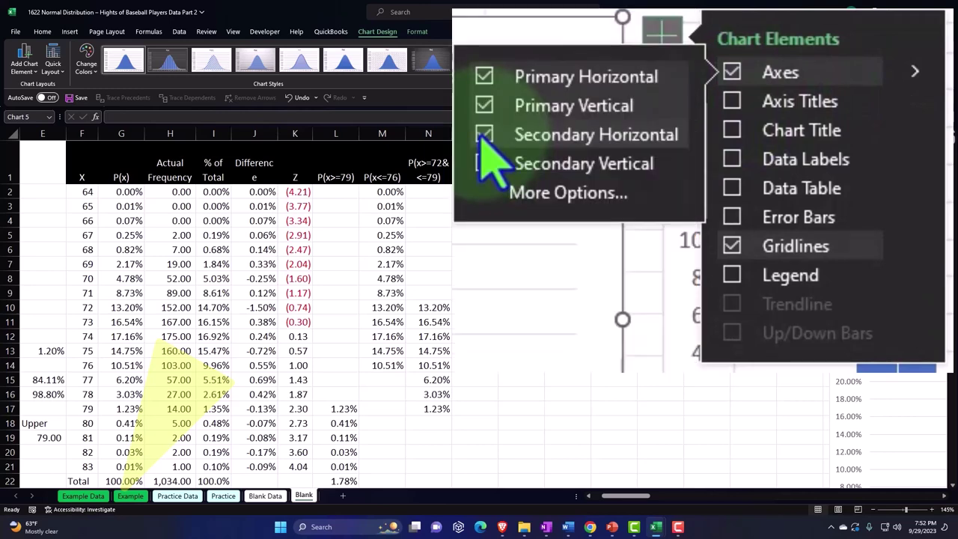
{"action": "left_click", "coordinate": [662, 33]}
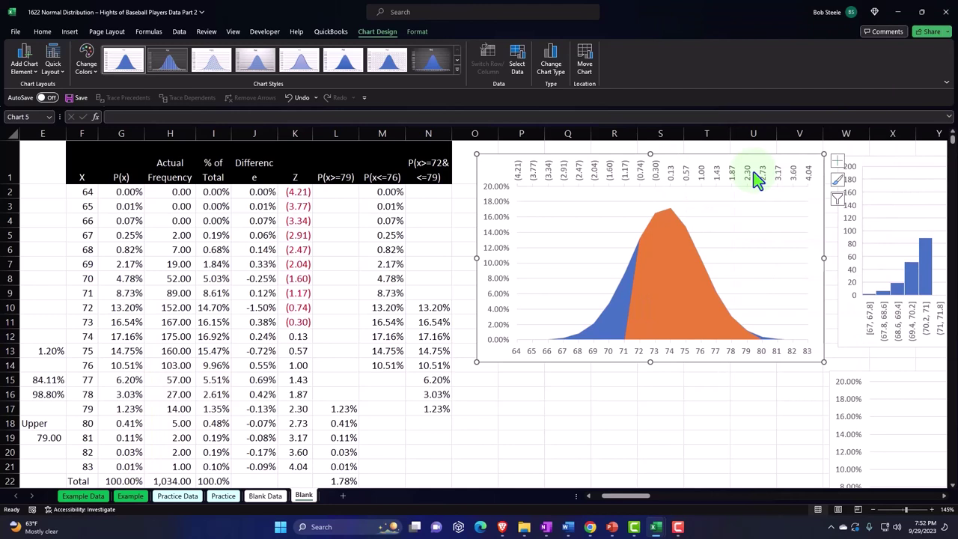
Set the label position of the chart's secondary Z-score axis to Low.
{"action": "double_click", "coordinate": [758, 179]}
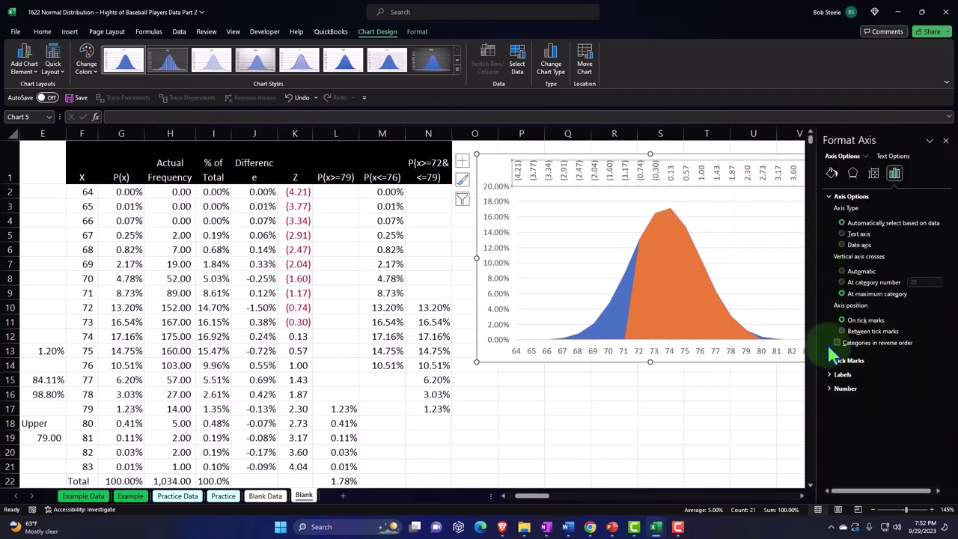
{"action": "left_click", "coordinate": [831, 374]}
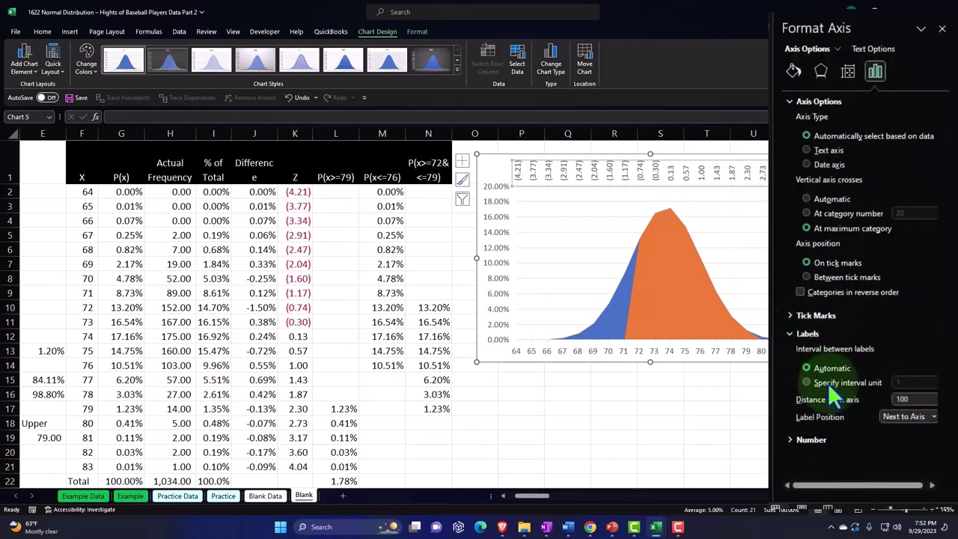
{"action": "left_click", "coordinate": [933, 417]}
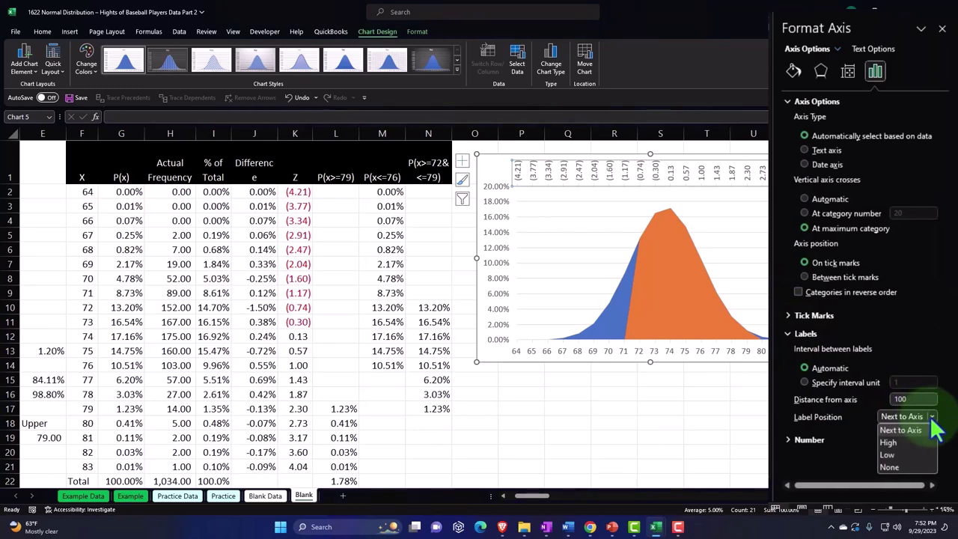
{"action": "left_click", "coordinate": [912, 453]}
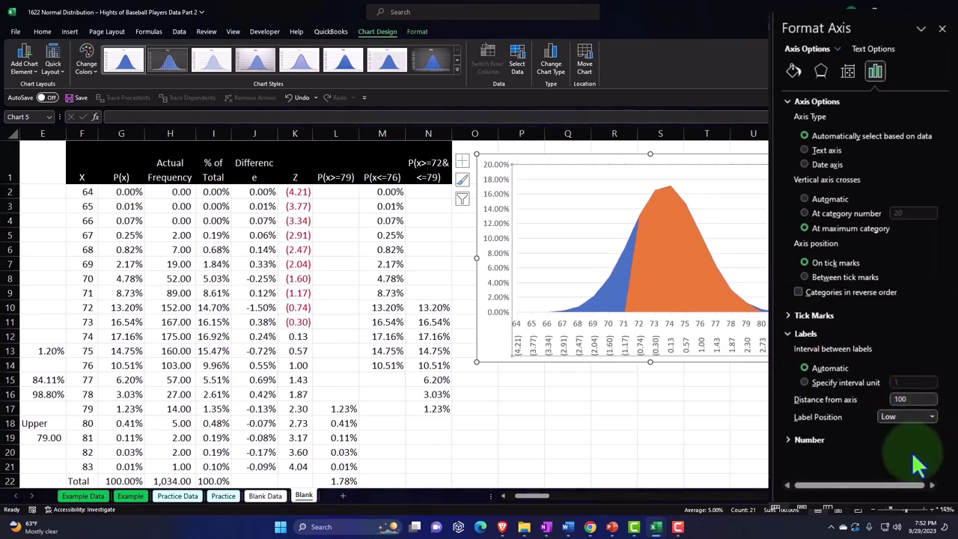
{"action": "left_click", "coordinate": [941, 28]}
Change the Upper bound in cell E19 to 74.
{"action": "left_click", "coordinate": [138, 410]}
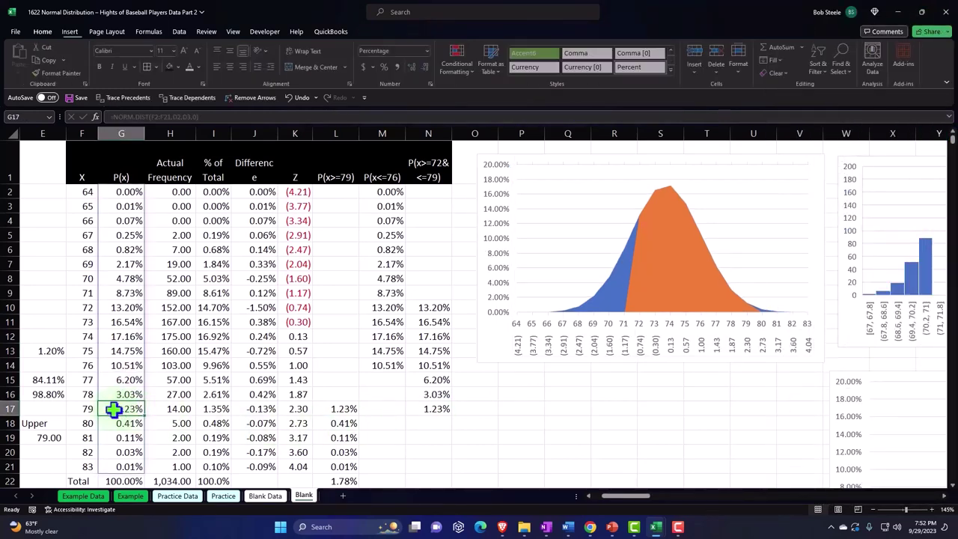
{"action": "key", "text": "Left"}
{"action": "key", "text": "Left"}
{"action": "key", "text": "Left"}
{"action": "key", "text": "Left"}
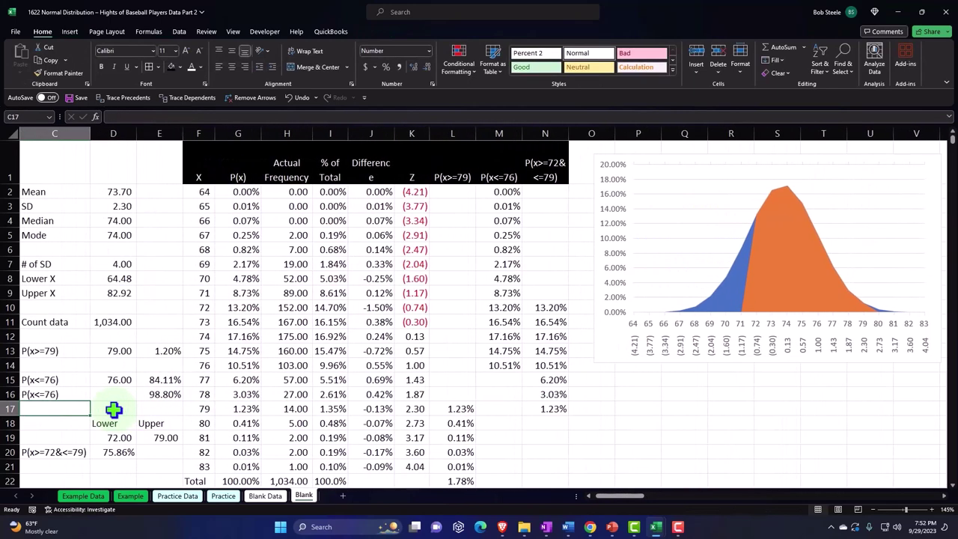
{"action": "key", "text": "Down"}
{"action": "key", "text": "Down"}
{"action": "key", "text": "Right"}
{"action": "key", "text": "Right"}
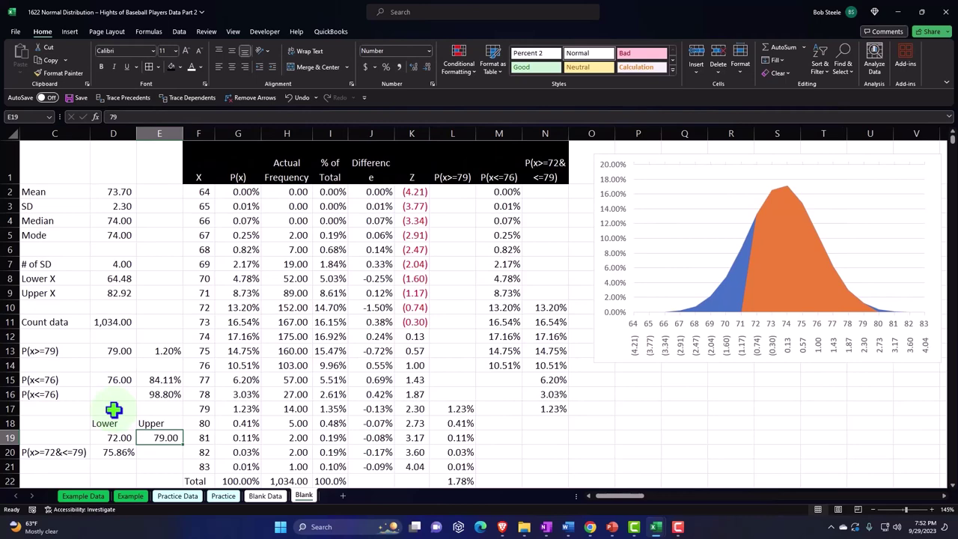
{"action": "type", "text": "74"}
{"action": "key", "text": "Return"}
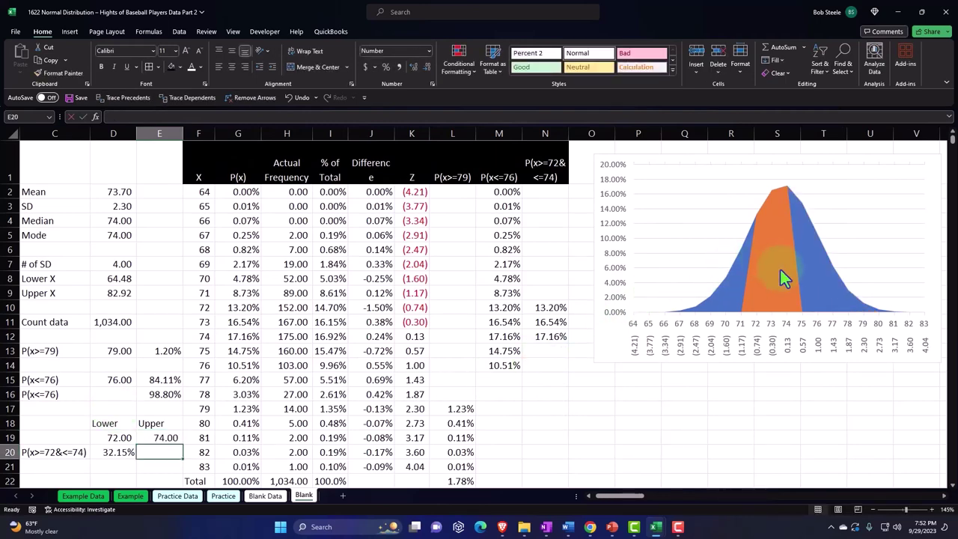
Move the P(x>=79) area chart directly beneath the top distribution chart, and shift the chart below it up as well.
{"action": "scroll", "coordinate": [668, 442], "scroll_direction": "down", "scroll_amount": 2}
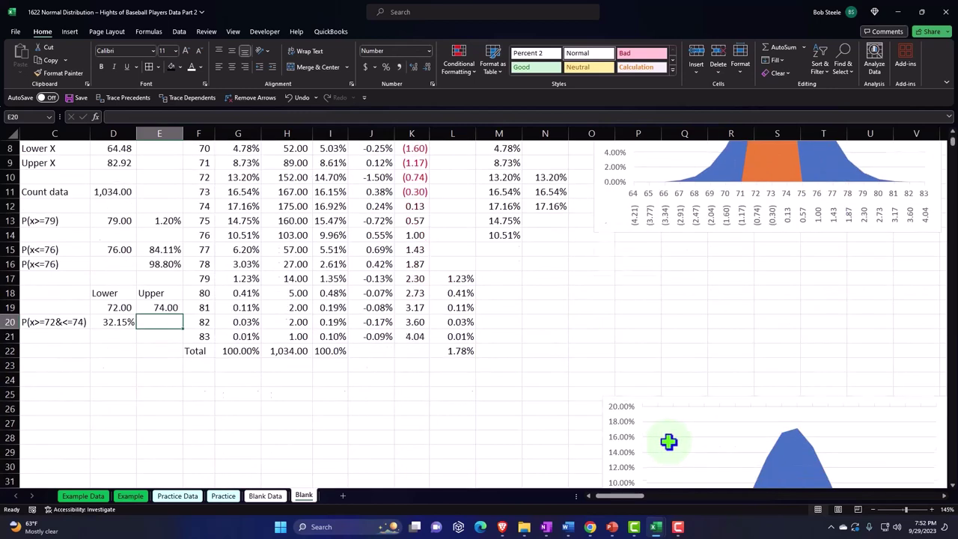
{"action": "scroll", "coordinate": [668, 442], "scroll_direction": "down", "scroll_amount": 2}
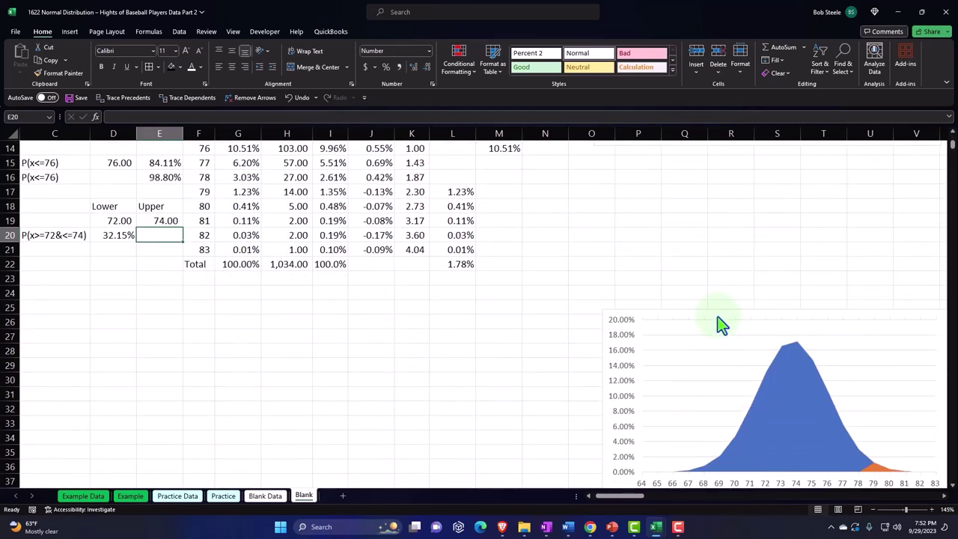
{"action": "left_click_drag", "start_coordinate": [716, 316], "coordinate": [721, 162]}
{"action": "scroll", "coordinate": [706, 412], "scroll_direction": "up", "scroll_amount": 2}
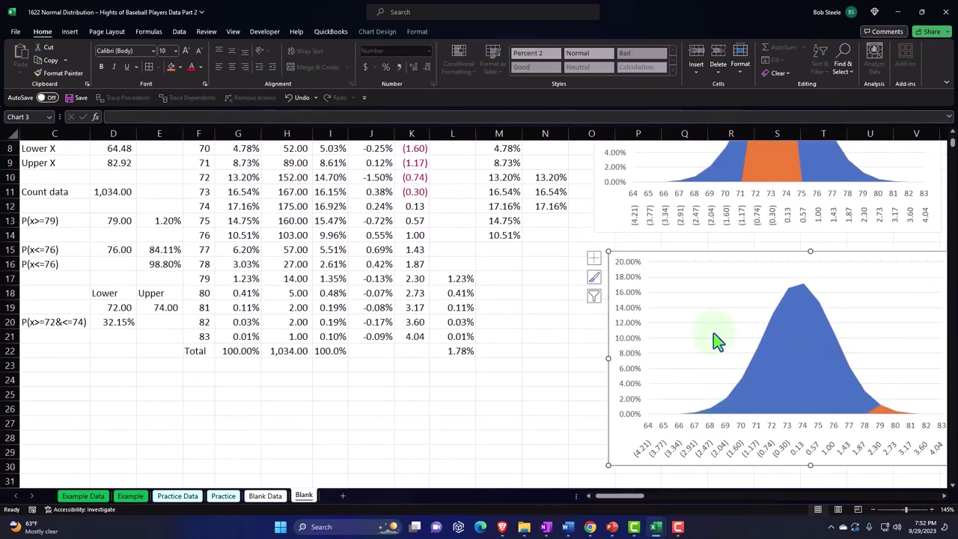
{"action": "scroll", "coordinate": [691, 336], "scroll_direction": "down", "scroll_amount": 5}
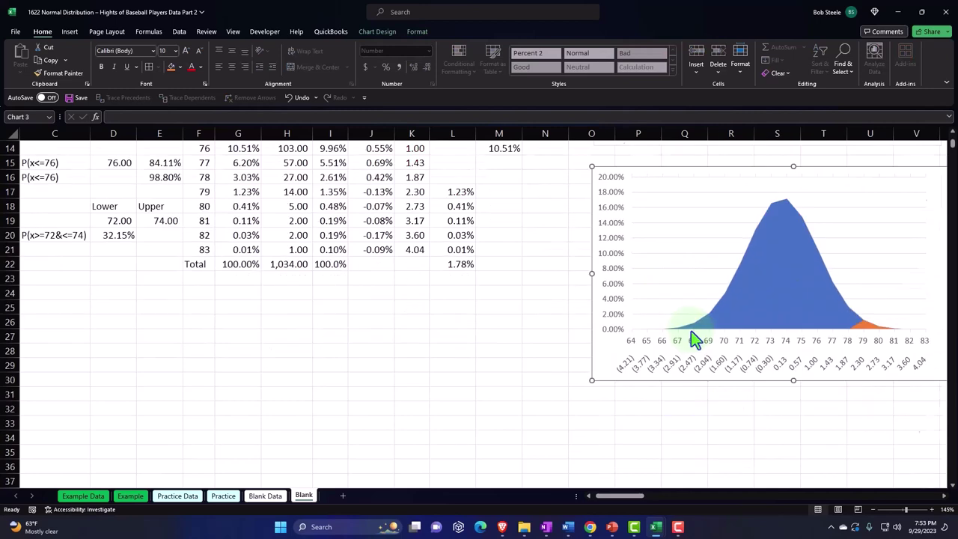
{"action": "scroll", "coordinate": [698, 375], "scroll_direction": "down", "scroll_amount": 1}
{"action": "left_click_drag", "start_coordinate": [687, 374], "coordinate": [671, 225]}
{"action": "scroll", "coordinate": [673, 227], "scroll_direction": "up", "scroll_amount": 8}
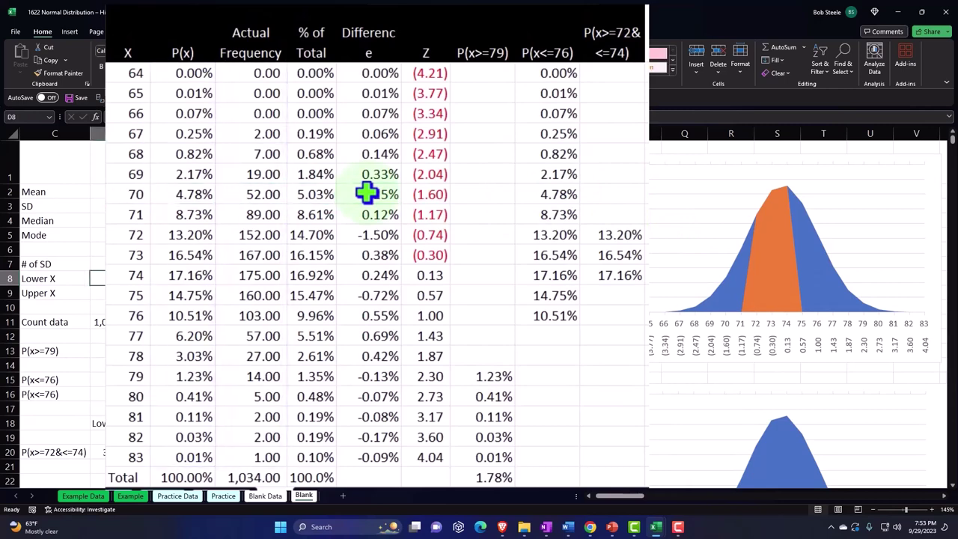
Apply the recent light blue fill and cell borders to the statistics block C2:E20.
{"action": "key", "text": "Home"}
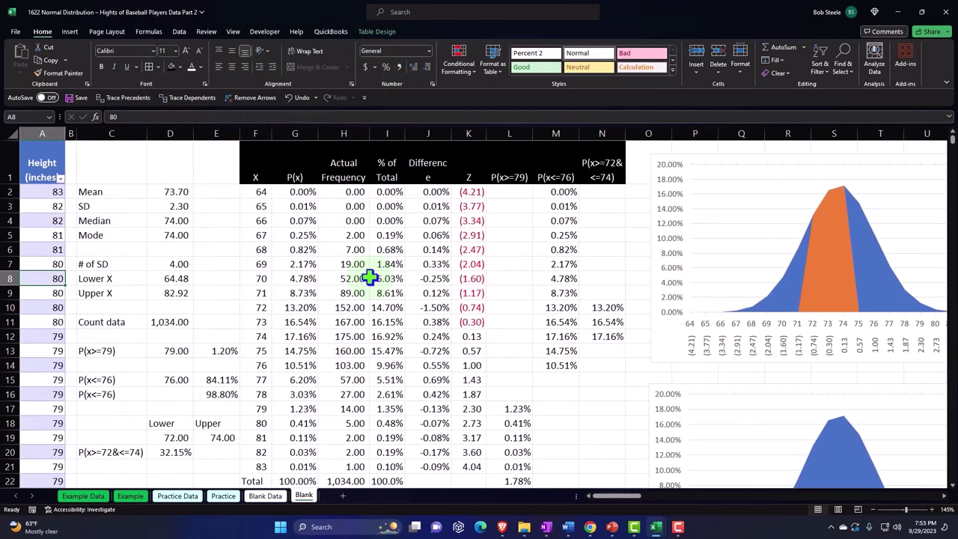
{"action": "left_click_drag", "start_coordinate": [94, 191], "coordinate": [209, 446]}
{"action": "scroll", "coordinate": [208, 446], "scroll_direction": "down", "scroll_amount": 2}
{"action": "scroll", "coordinate": [208, 447], "scroll_direction": "up", "scroll_amount": 2}
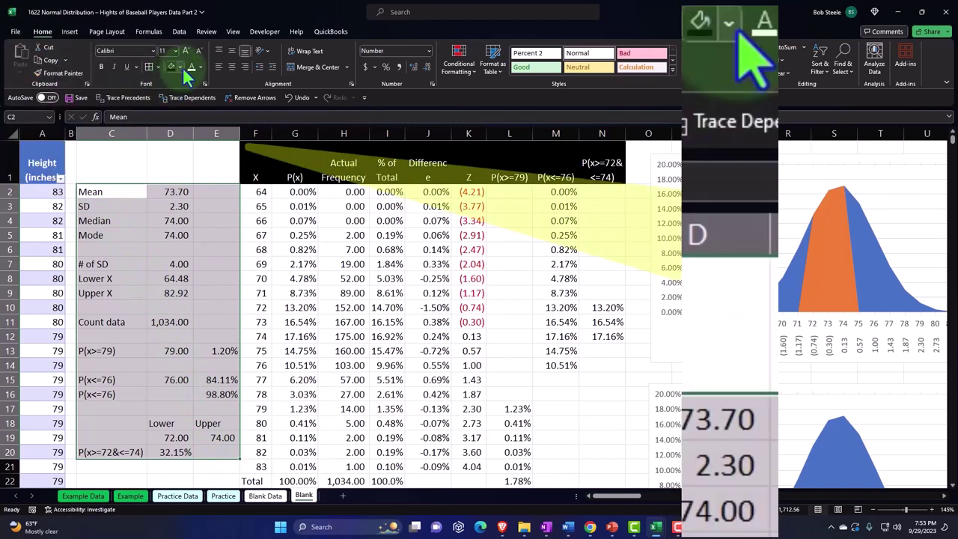
{"action": "left_click", "coordinate": [181, 67]}
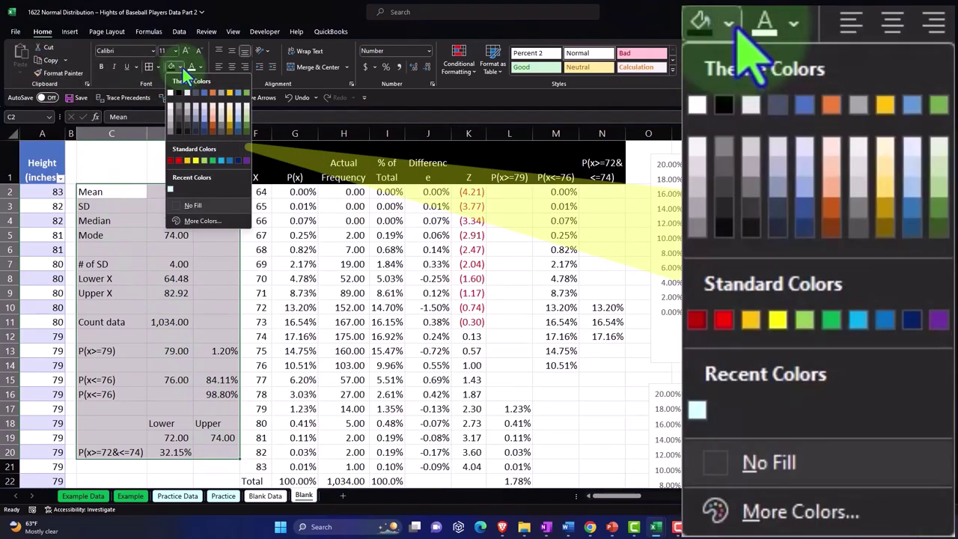
{"action": "left_click", "coordinate": [172, 189]}
{"action": "left_click", "coordinate": [148, 68]}
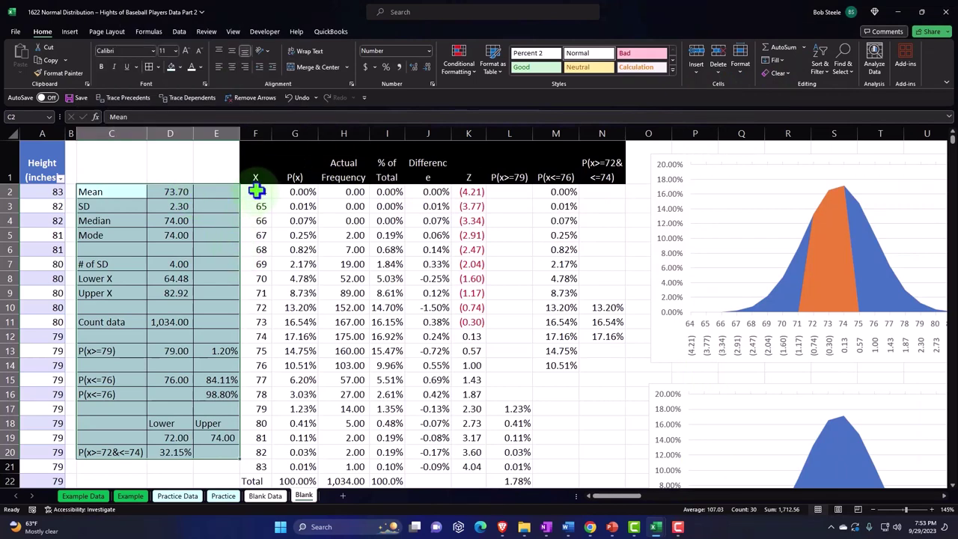
Apply the same light blue fill and borders to the distribution table F2:N22, undoing any accidental font color change.
{"action": "left_click_drag", "start_coordinate": [257, 191], "coordinate": [588, 427]}
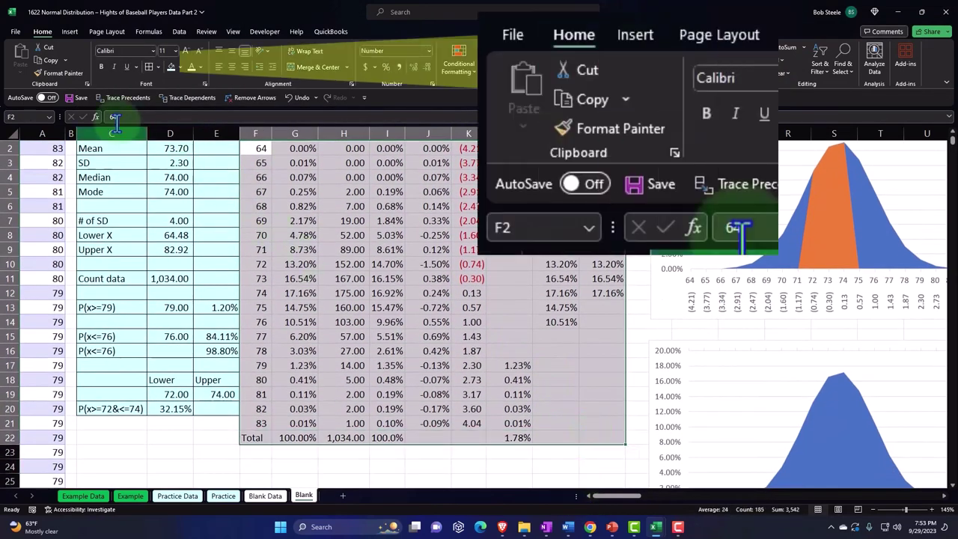
{"action": "left_click", "coordinate": [170, 69]}
{"action": "left_click", "coordinate": [191, 68]}
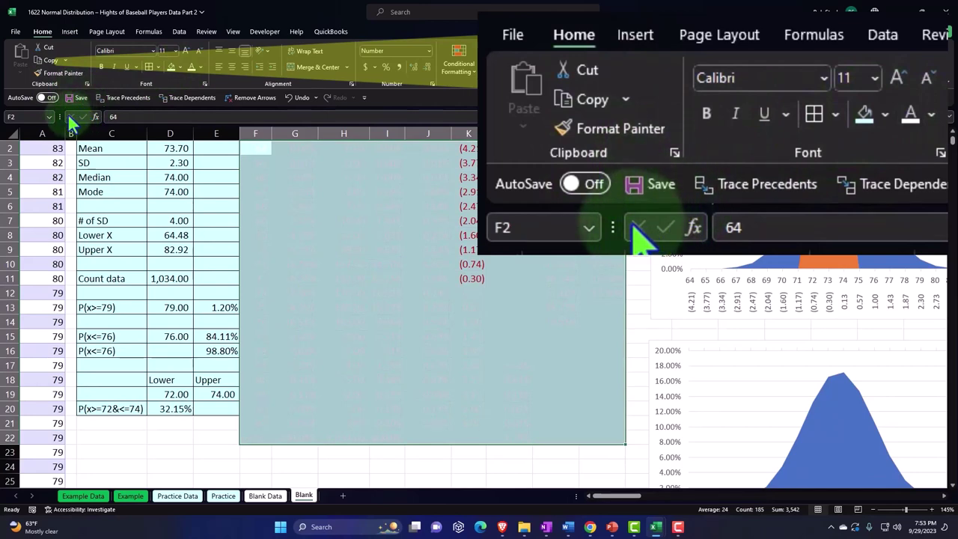
{"action": "key", "text": "ctrl+z"}
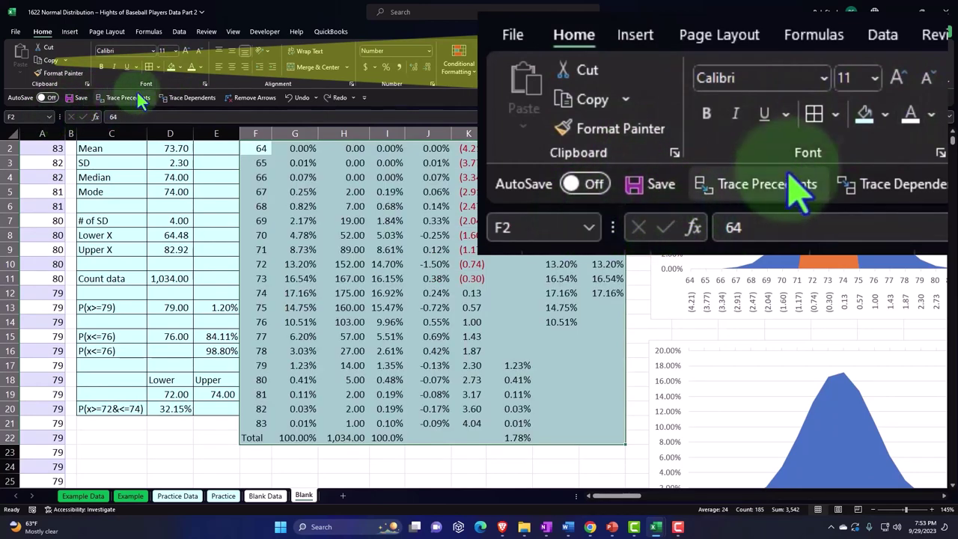
{"action": "left_click", "coordinate": [495, 348]}
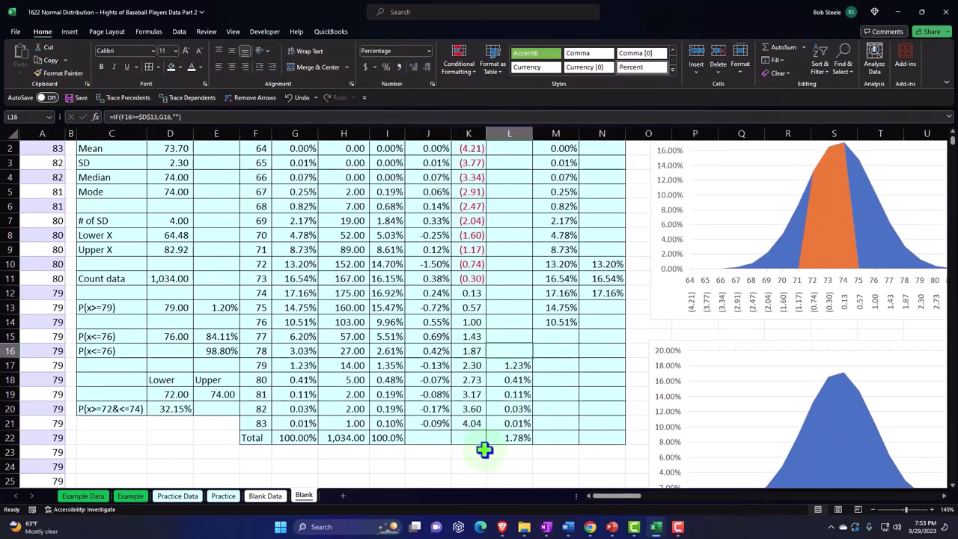
Add AutoSum totals for the Difference and Z columns in J22 and K22.
{"action": "left_click", "coordinate": [420, 439]}
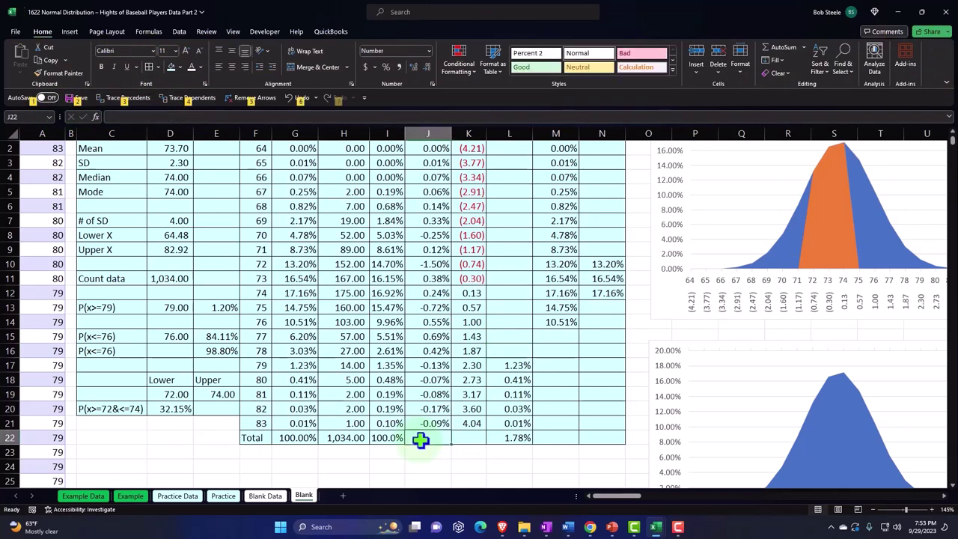
{"action": "key", "text": "alt+equal"}
{"action": "key", "text": "Return"}
{"action": "left_click", "coordinate": [482, 413]}
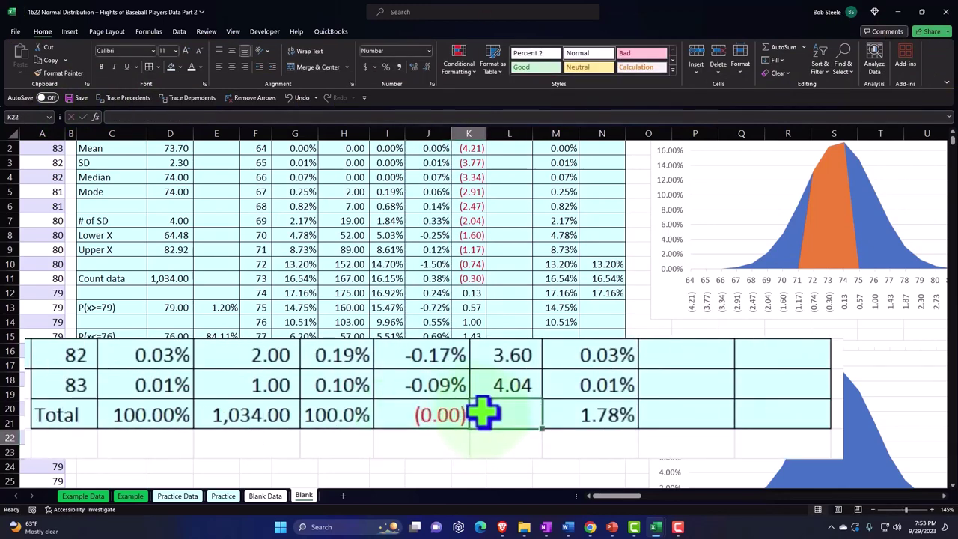
{"action": "key", "text": "alt+equal"}
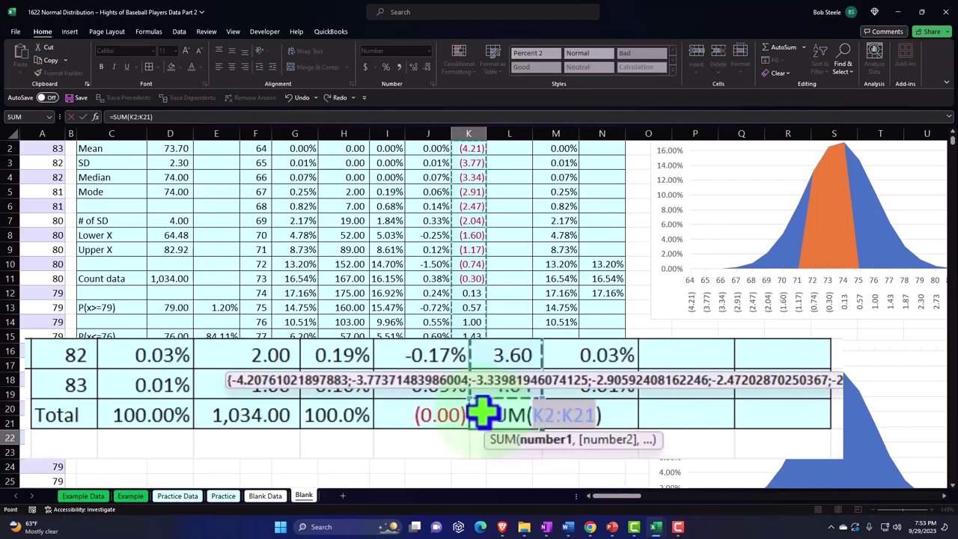
{"action": "key", "text": "Return"}
Total the P(x<=76) column in M22 with =SUM(M2:M21), correcting the automatically suggested row range.
{"action": "left_click", "coordinate": [711, 420]}
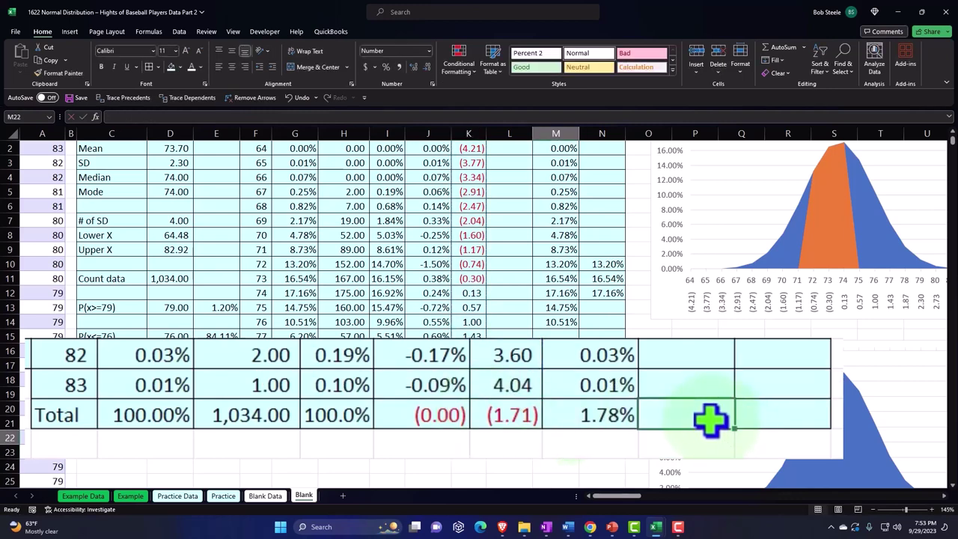
{"action": "key", "text": "alt+equal"}
{"action": "key", "text": "ctrl+Return"}
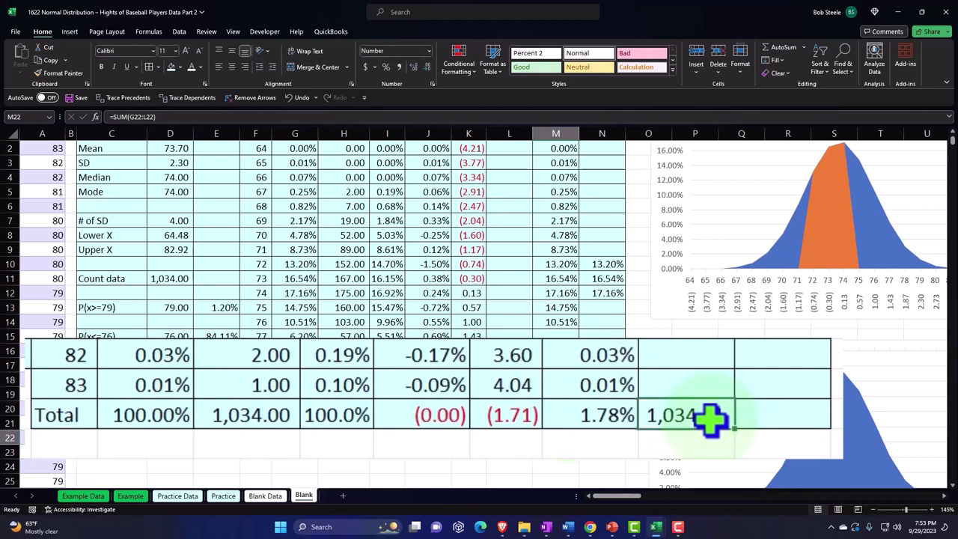
{"action": "double_click", "coordinate": [711, 420]}
{"action": "double_click", "coordinate": [707, 417]}
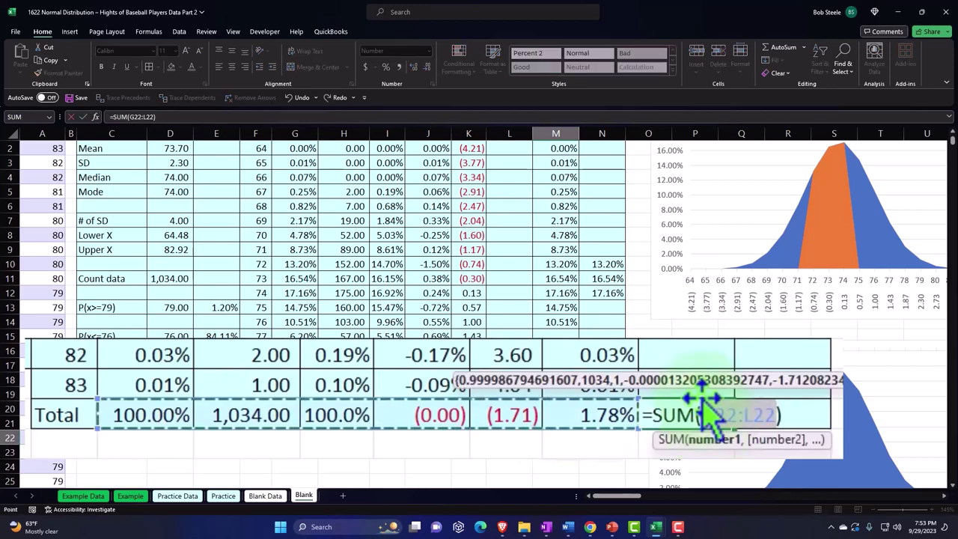
{"action": "left_click", "coordinate": [545, 423]}
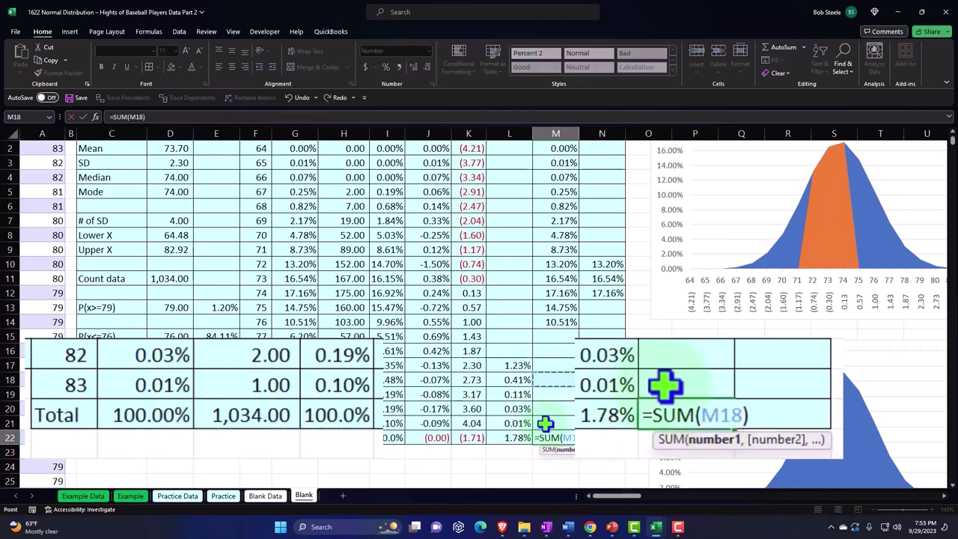
{"action": "key", "text": "shift+Up"}
{"action": "key", "text": "shift+Up"}
{"action": "key", "text": "shift+Up"}
{"action": "key", "text": "shift+Up"}
{"action": "key", "text": "shift+Up"}
{"action": "key", "text": "shift+Up"}
{"action": "key", "text": "shift+Up"}
{"action": "key", "text": "shift+Up"}
{"action": "key", "text": "shift+Up"}
{"action": "key", "text": "shift+Up"}
{"action": "key", "text": "shift+Up"}
{"action": "key", "text": "shift+Up"}
{"action": "key", "text": "shift+Up"}
{"action": "key", "text": "shift+Up"}
{"action": "key", "text": "shift+Up"}
{"action": "key", "text": "shift+Up"}
{"action": "key", "text": "shift+Up"}
{"action": "key", "text": "shift+Up"}
{"action": "key", "text": "shift+Up"}
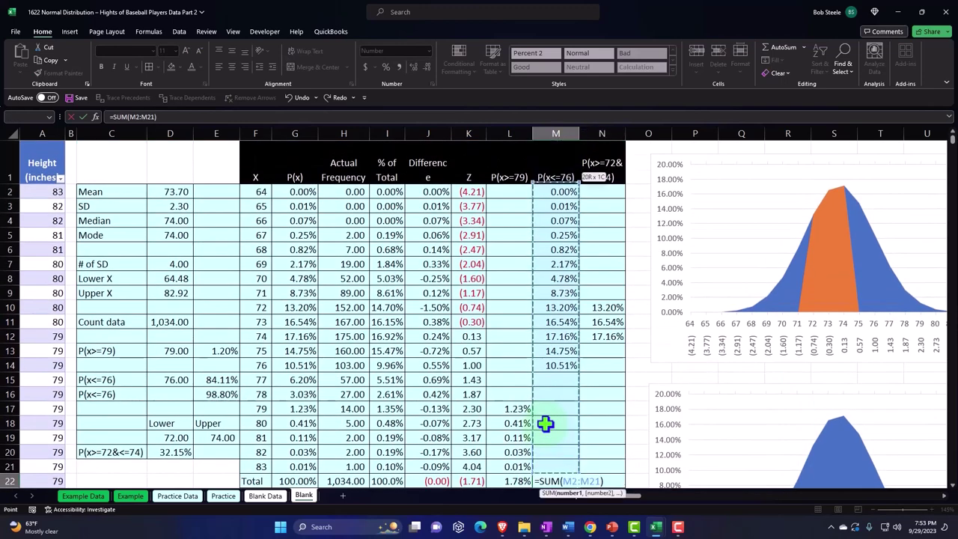
{"action": "key", "text": "Return"}
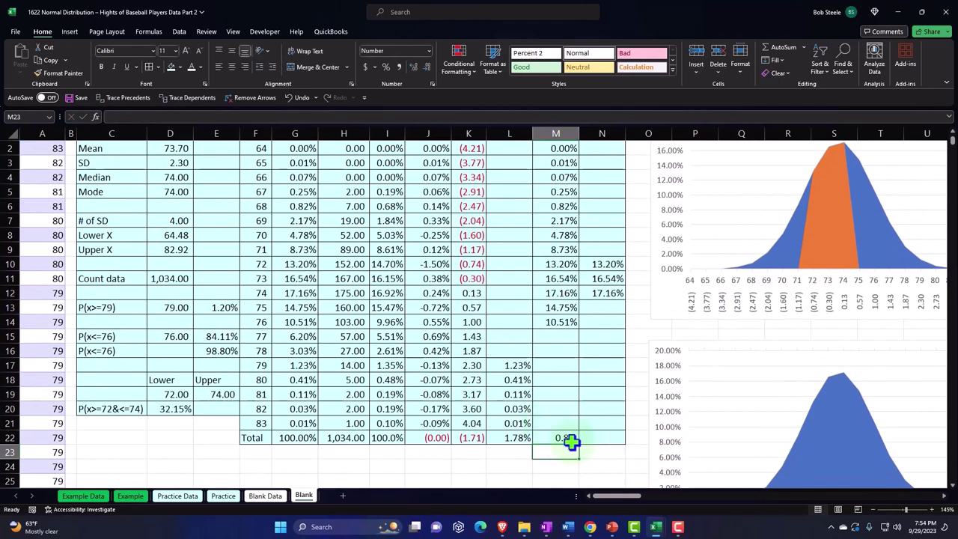
Copy the M22 total across to N22 and format both cells as percentages with two decimals.
{"action": "left_click_drag", "start_coordinate": [584, 445], "coordinate": [613, 443]}
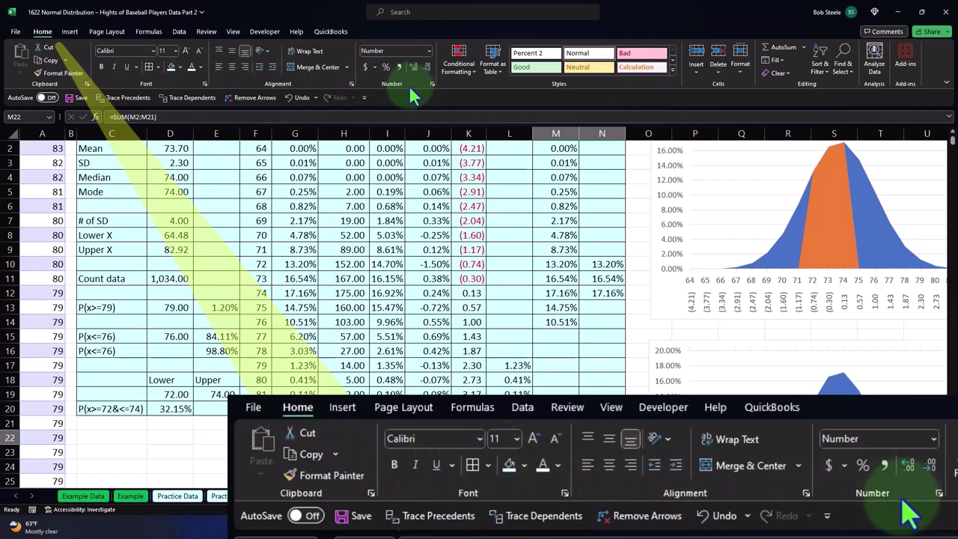
{"action": "left_click", "coordinate": [385, 67]}
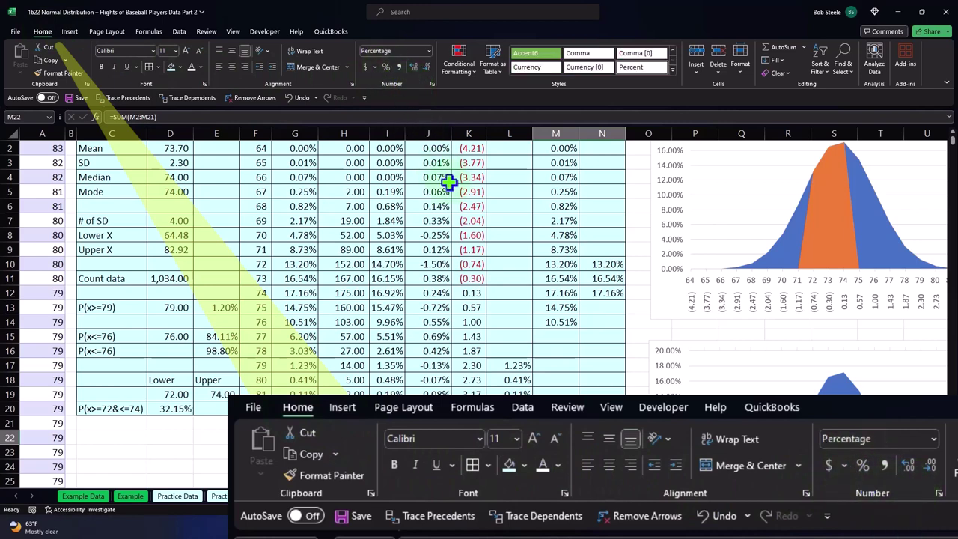
{"action": "left_click", "coordinate": [411, 67]}
{"action": "left_click", "coordinate": [411, 66]}
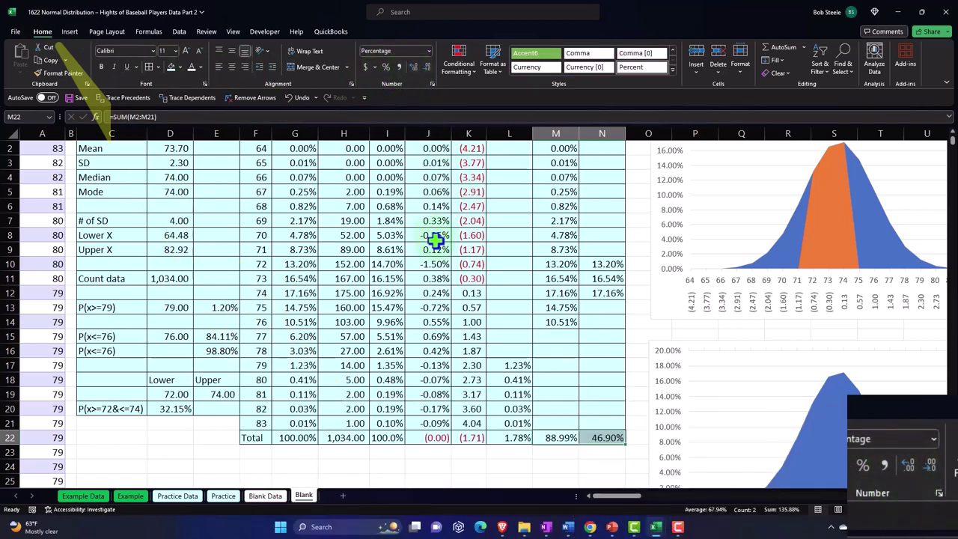
Insert a blank column before the X column, clear its formatting and narrow it into a thin spacer.
{"action": "scroll", "coordinate": [437, 267], "scroll_direction": "up", "scroll_amount": 1}
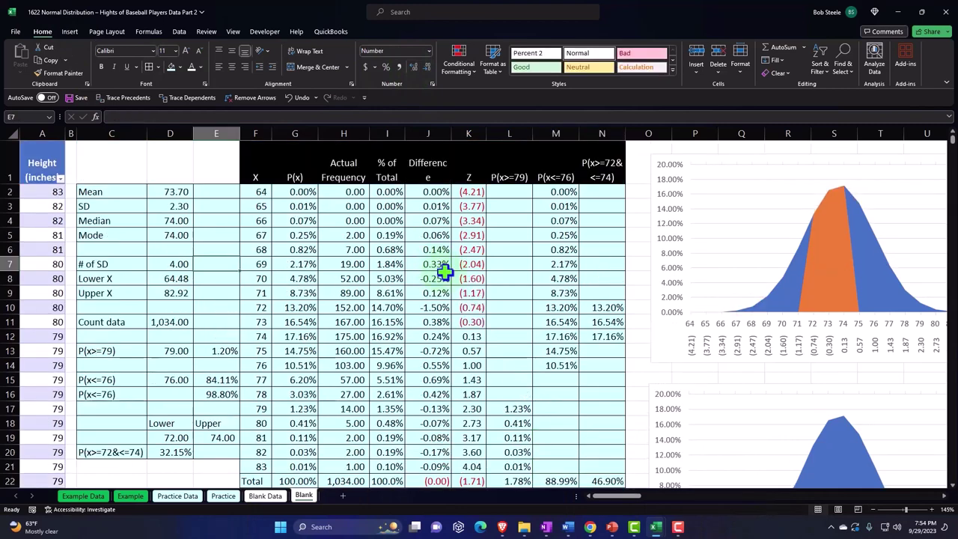
{"action": "left_click", "coordinate": [259, 131]}
{"action": "right_click", "coordinate": [251, 215]}
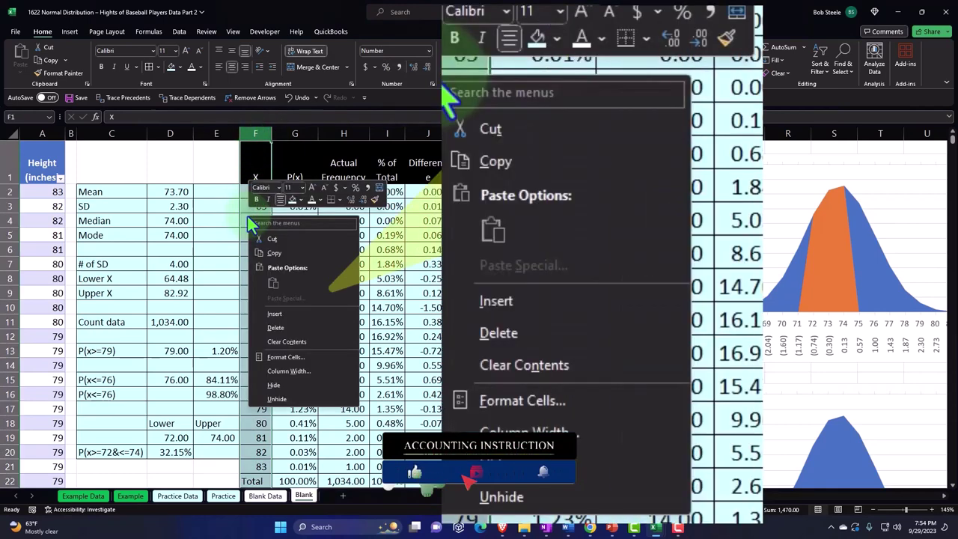
{"action": "left_click", "coordinate": [276, 314]}
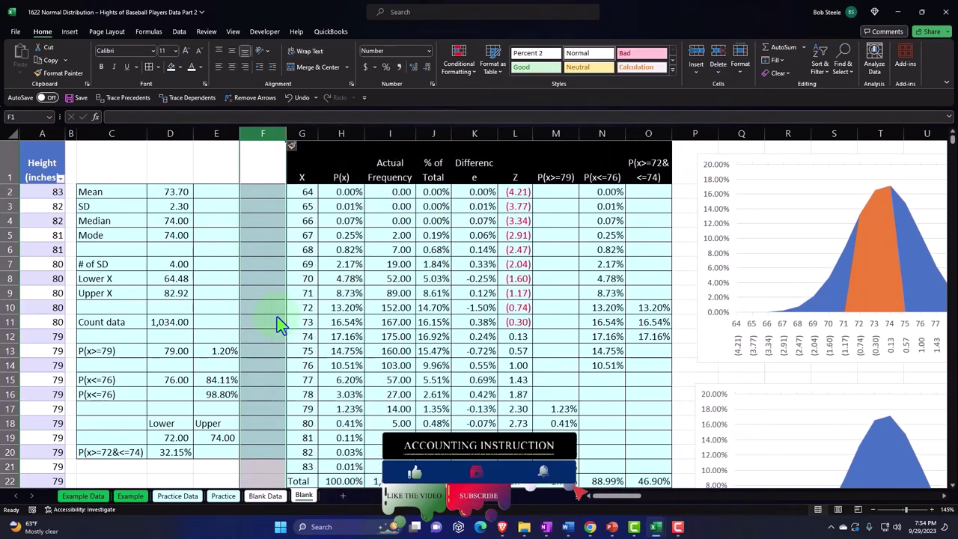
{"action": "left_click", "coordinate": [299, 150]}
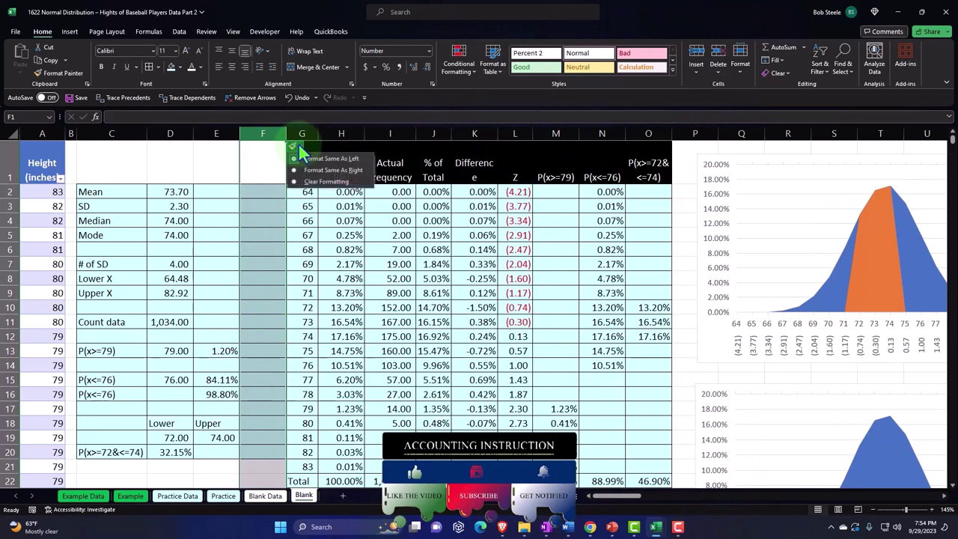
{"action": "left_click", "coordinate": [311, 182]}
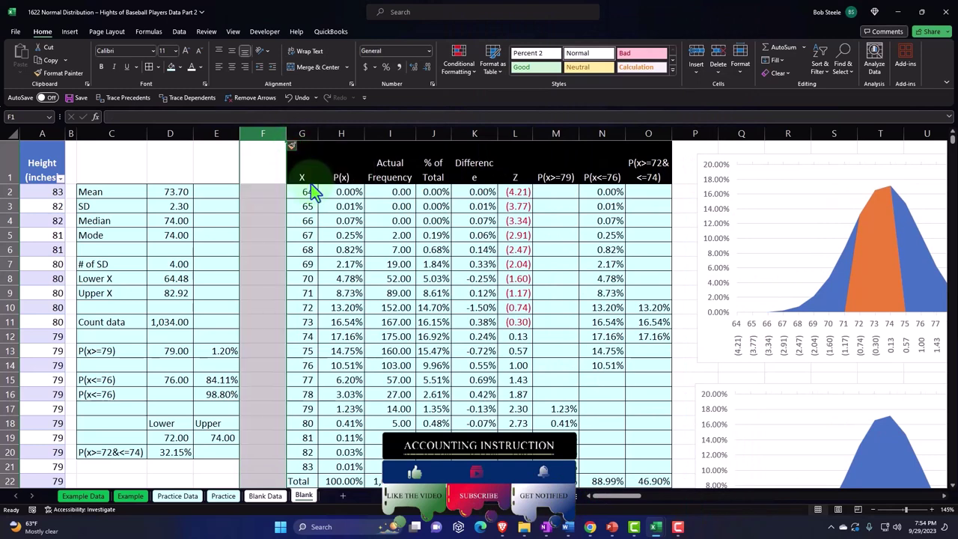
{"action": "left_click", "coordinate": [197, 158]}
{"action": "left_click_drag", "start_coordinate": [284, 134], "coordinate": [247, 133]}
Reapply the cell borders to E2:E20 beside the new spacer column.
{"action": "left_click_drag", "start_coordinate": [216, 168], "coordinate": [221, 438]}
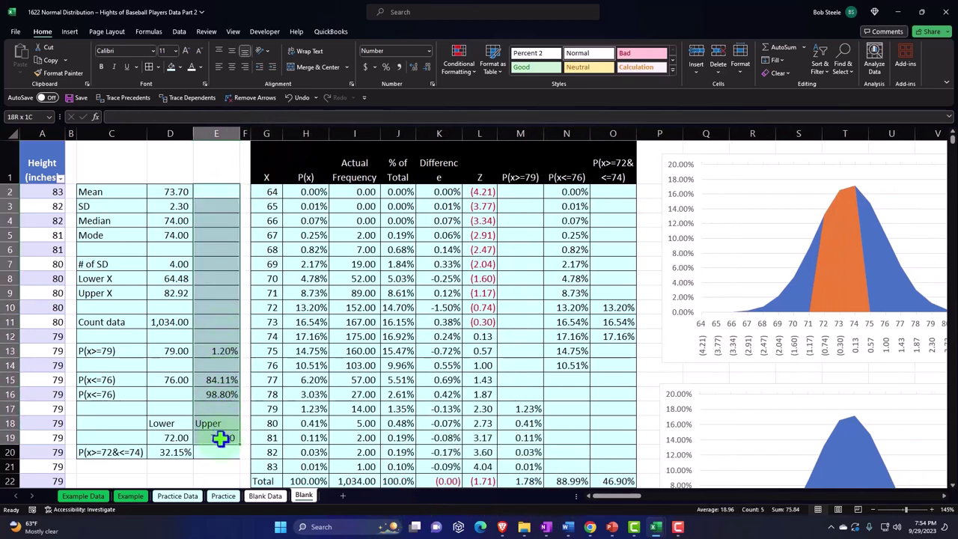
{"action": "left_click", "coordinate": [69, 98]}
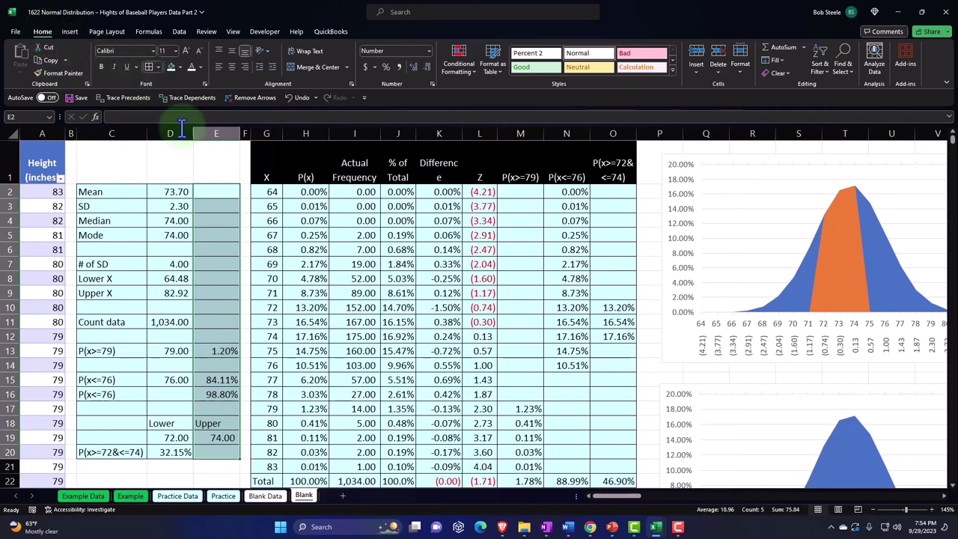
{"action": "left_click", "coordinate": [222, 274]}
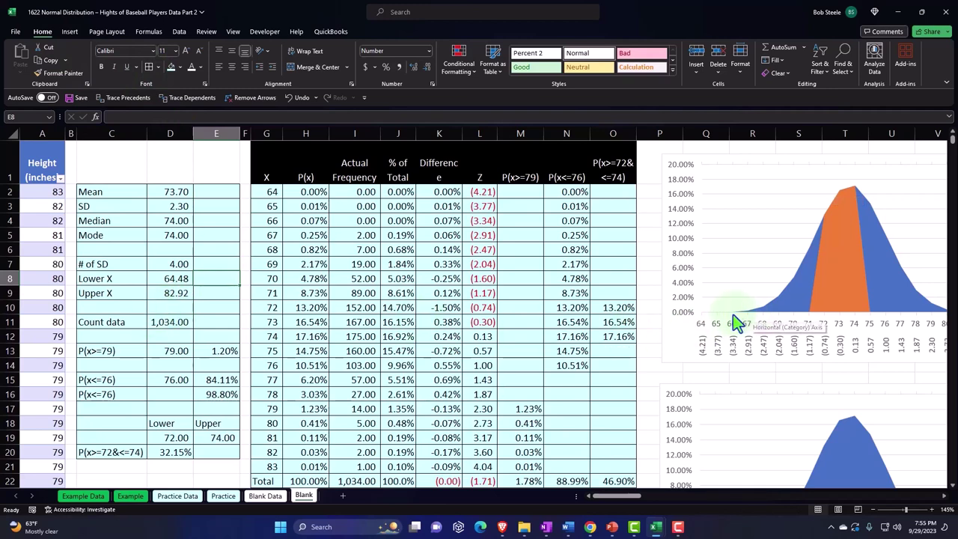
{"action": "left_click", "coordinate": [268, 211]}
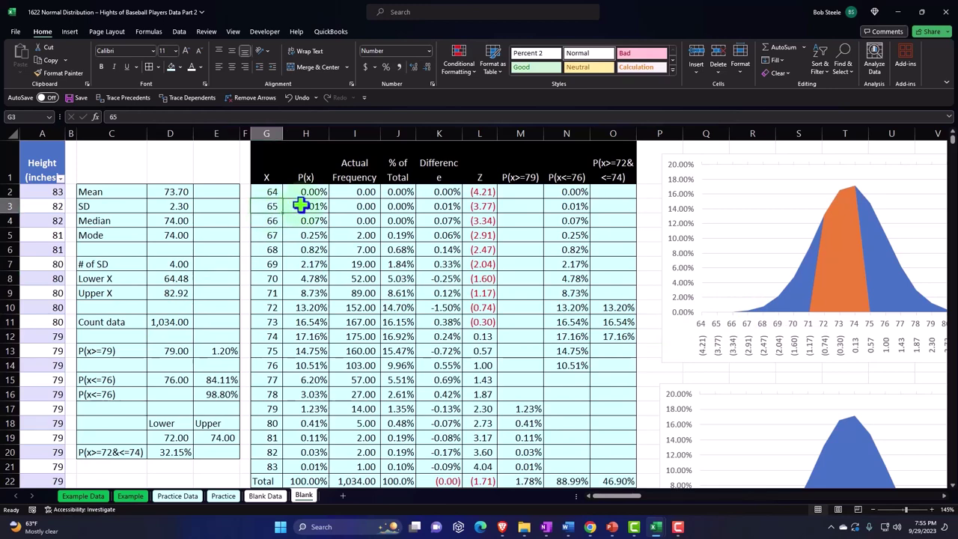
{"action": "left_click", "coordinate": [473, 196]}
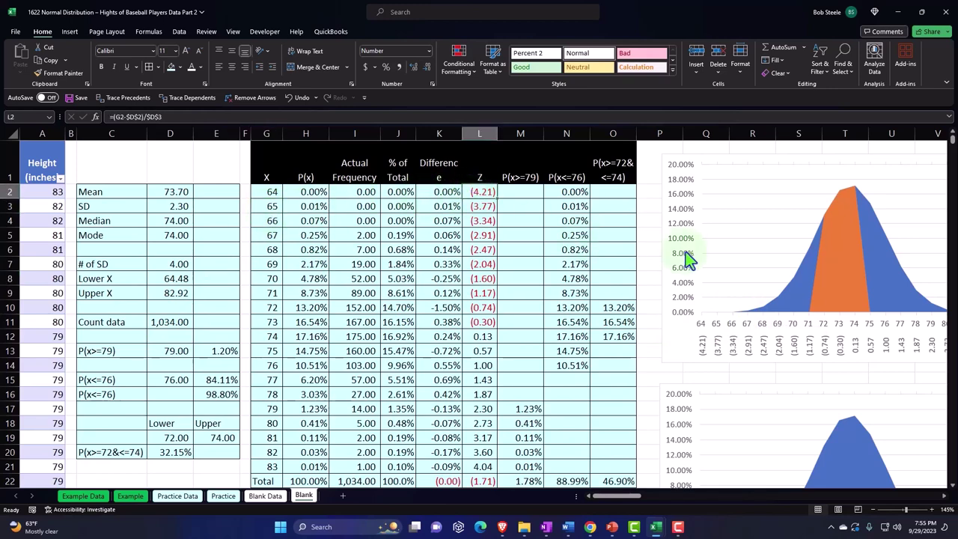
{"action": "scroll", "coordinate": [685, 251], "scroll_direction": "down", "scroll_amount": 3}
{"action": "scroll", "coordinate": [685, 252], "scroll_direction": "down", "scroll_amount": 5}
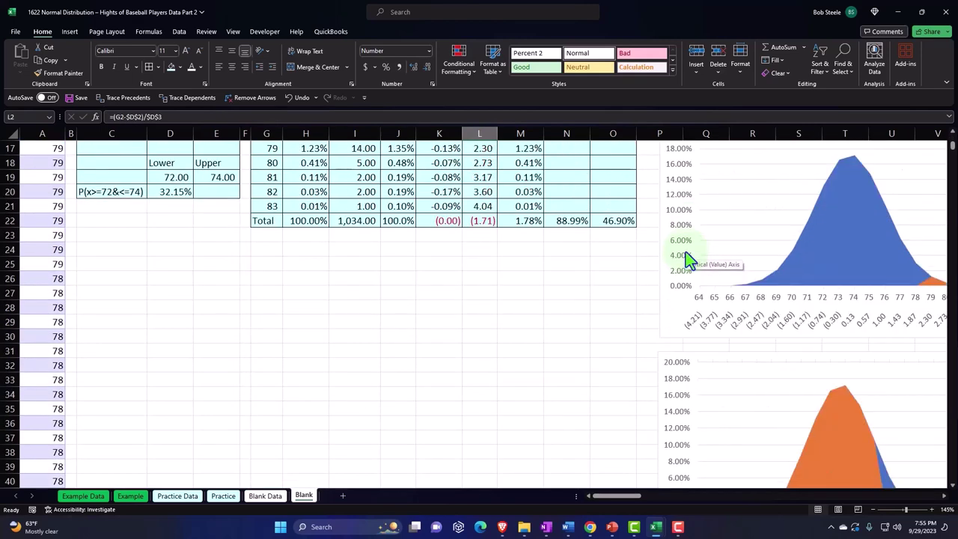
{"action": "scroll", "coordinate": [249, 326], "scroll_direction": "up", "scroll_amount": 8}
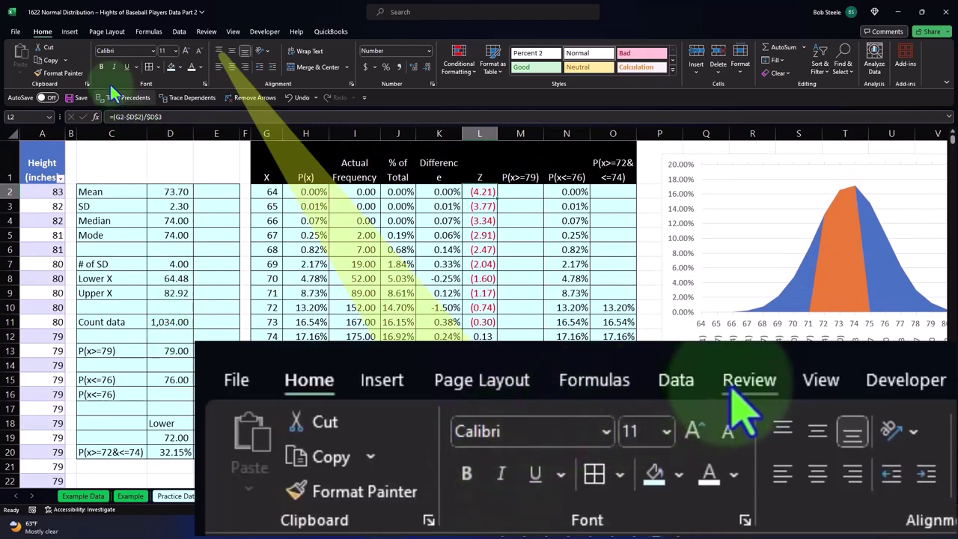
Run a spelling check on the worksheet and close it when finished.
{"action": "left_click", "coordinate": [204, 31]}
{"action": "left_click", "coordinate": [21, 58]}
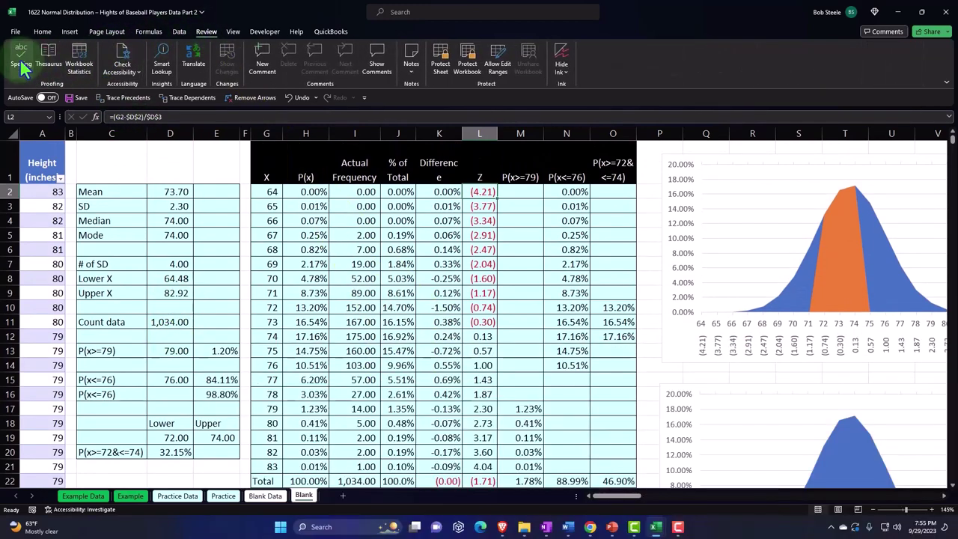
{"action": "left_click", "coordinate": [374, 274]}
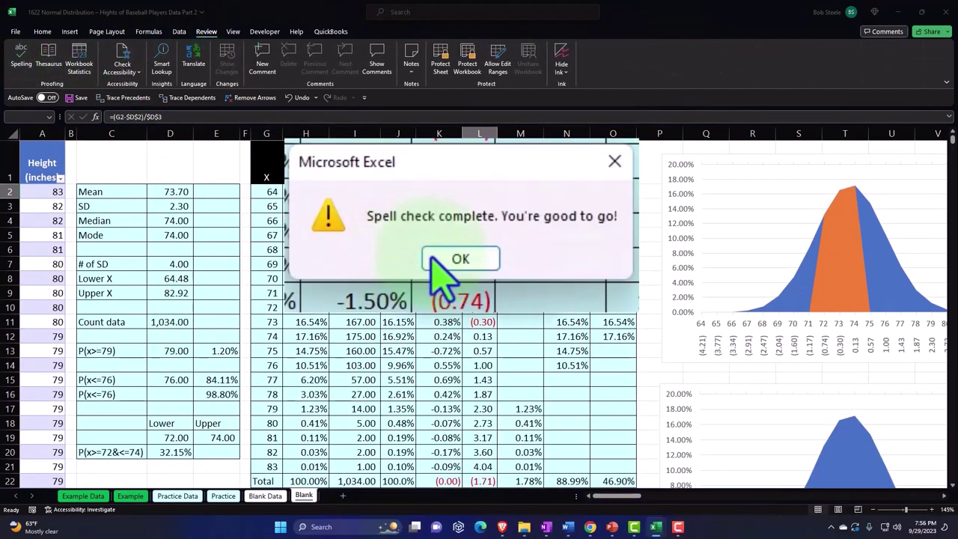
{"action": "left_click", "coordinate": [407, 271]}
{"action": "left_click", "coordinate": [172, 466]}
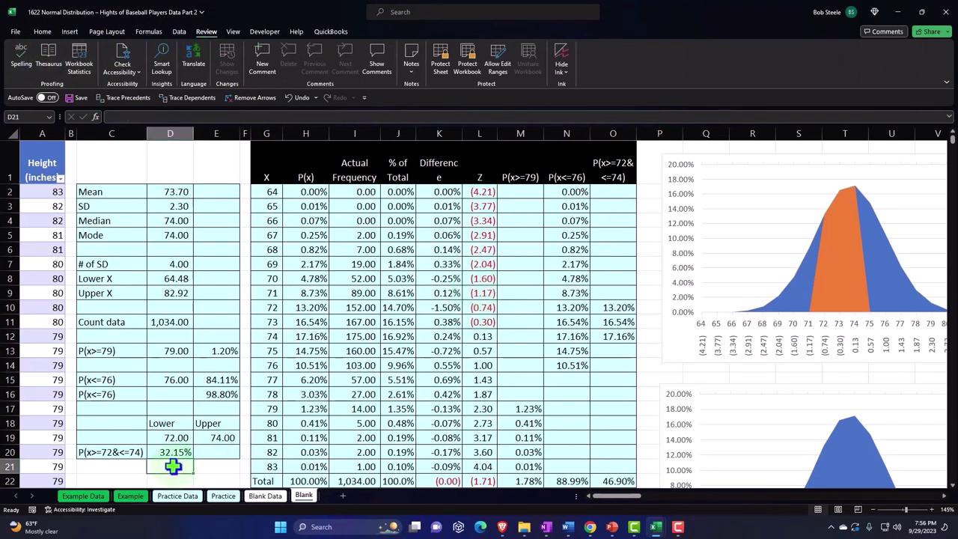